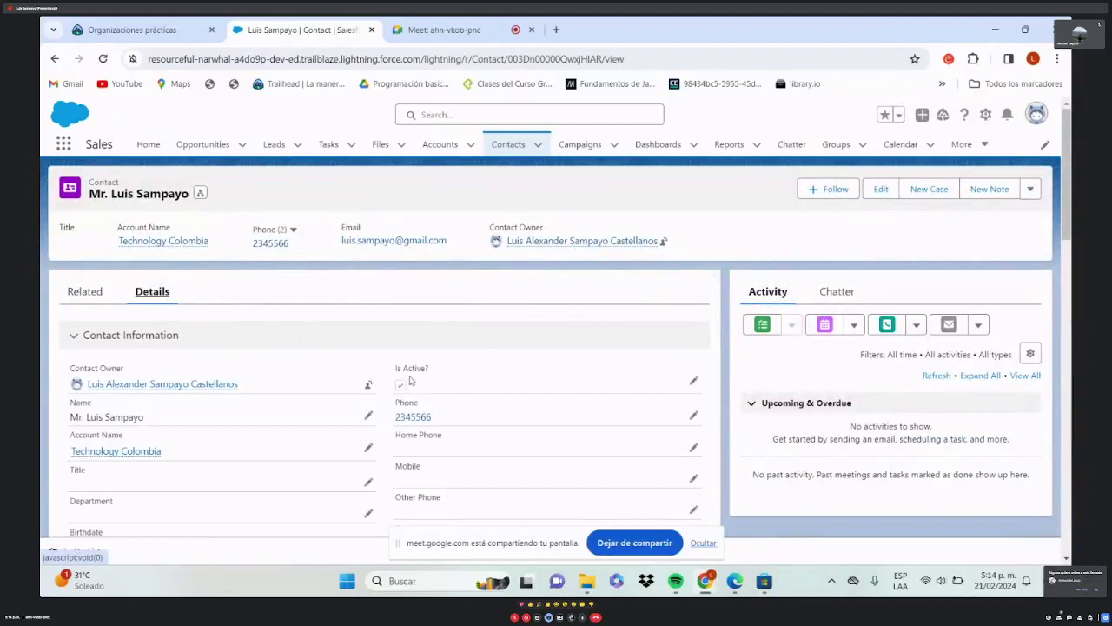
- Check the Is Active? field in the details of the Dickenson plc and United Oil & Gas Corp. contacts
click(55, 58)
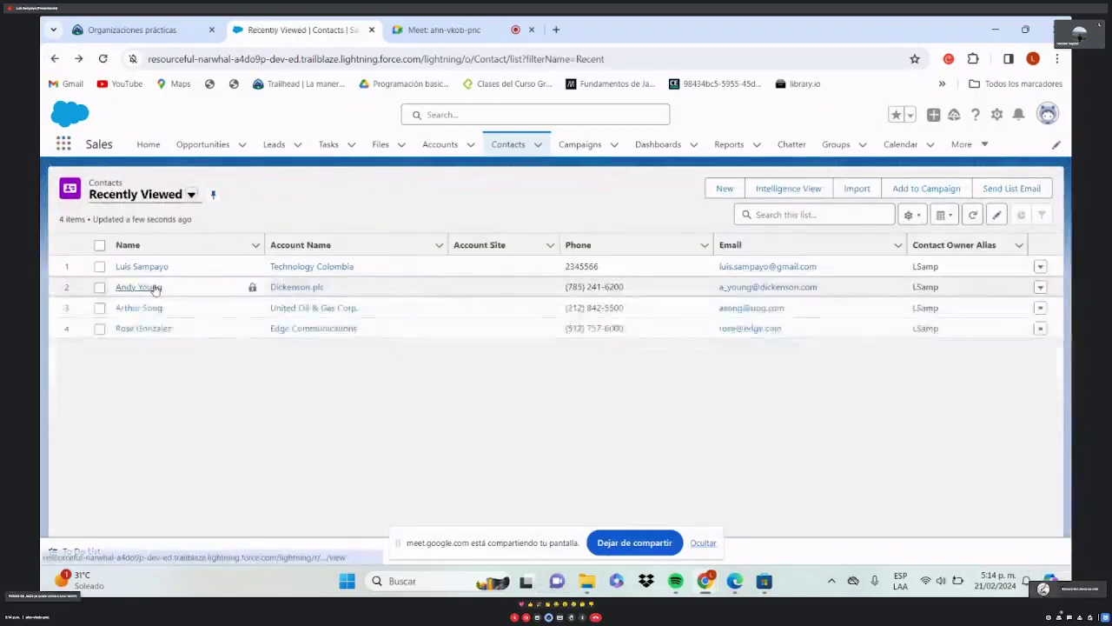
click(135, 283)
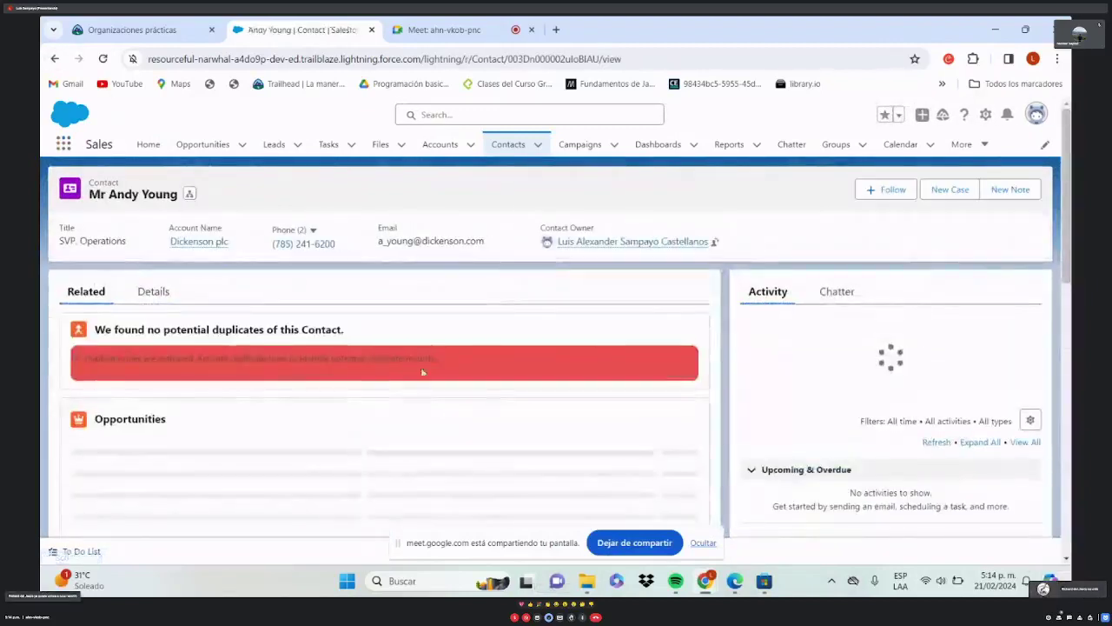
click(167, 291)
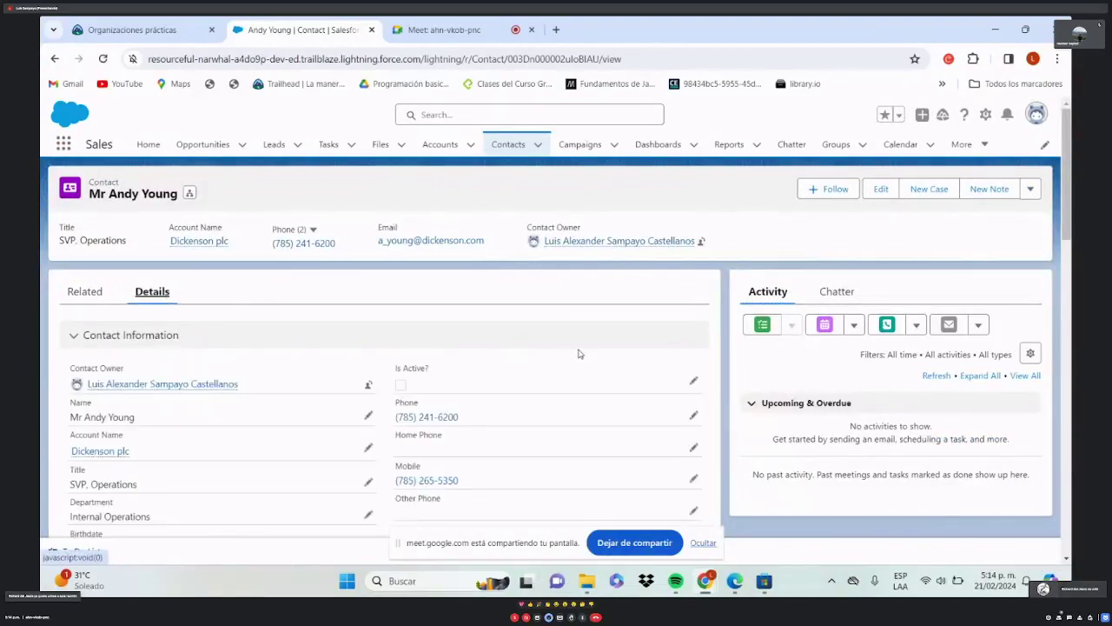
scroll(580, 354, down, 1)
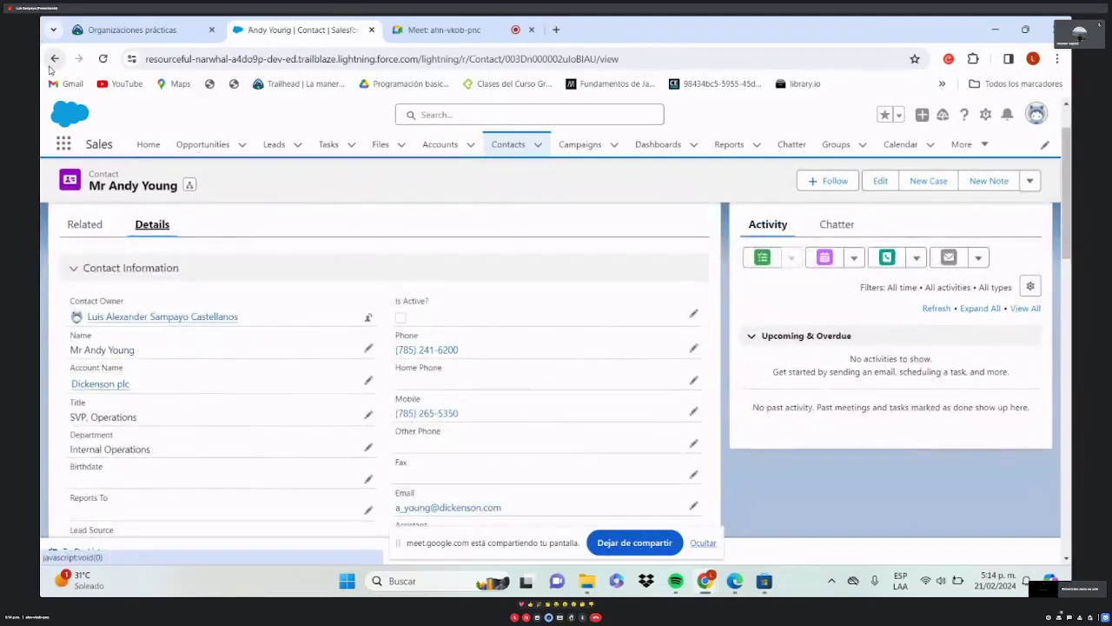
click(54, 58)
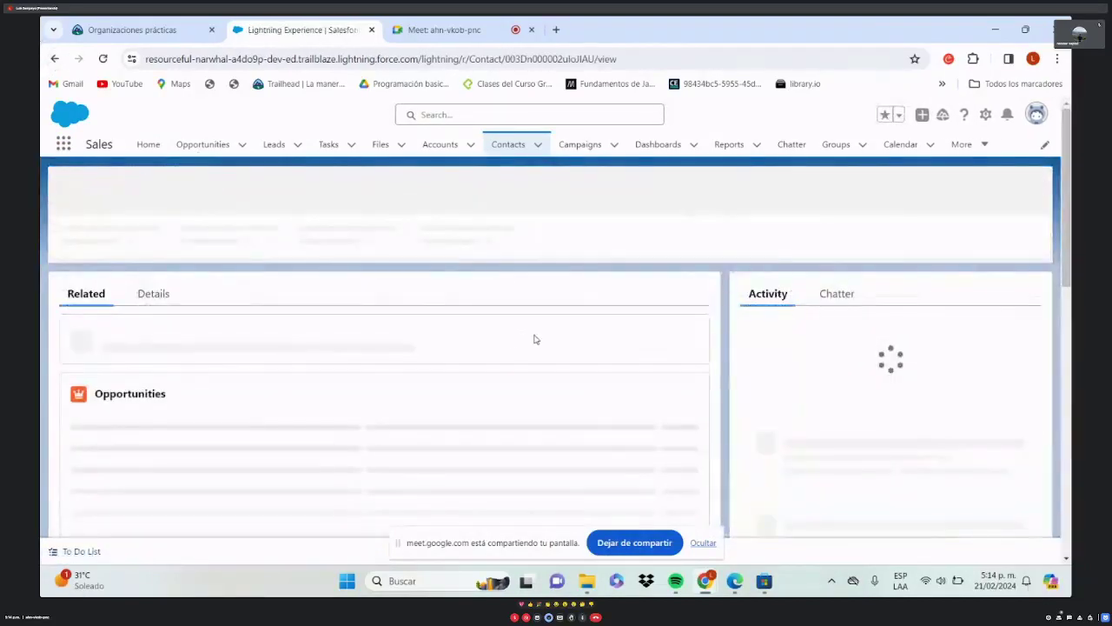
click(153, 292)
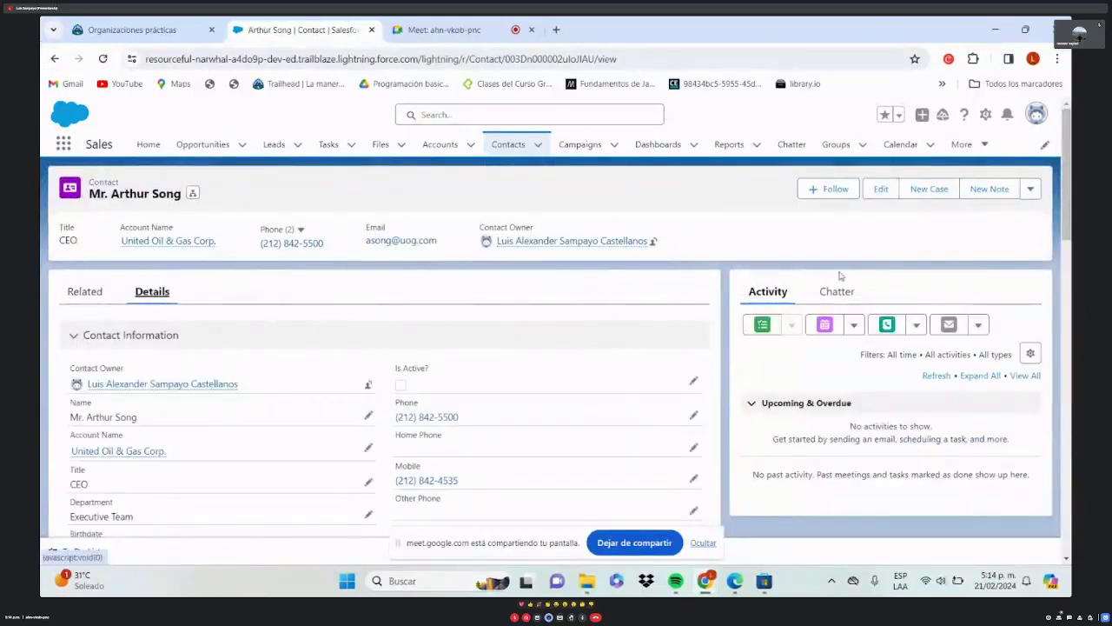
- Open Setup in a new browser tab and find the Contact object in Object Manager
click(985, 115)
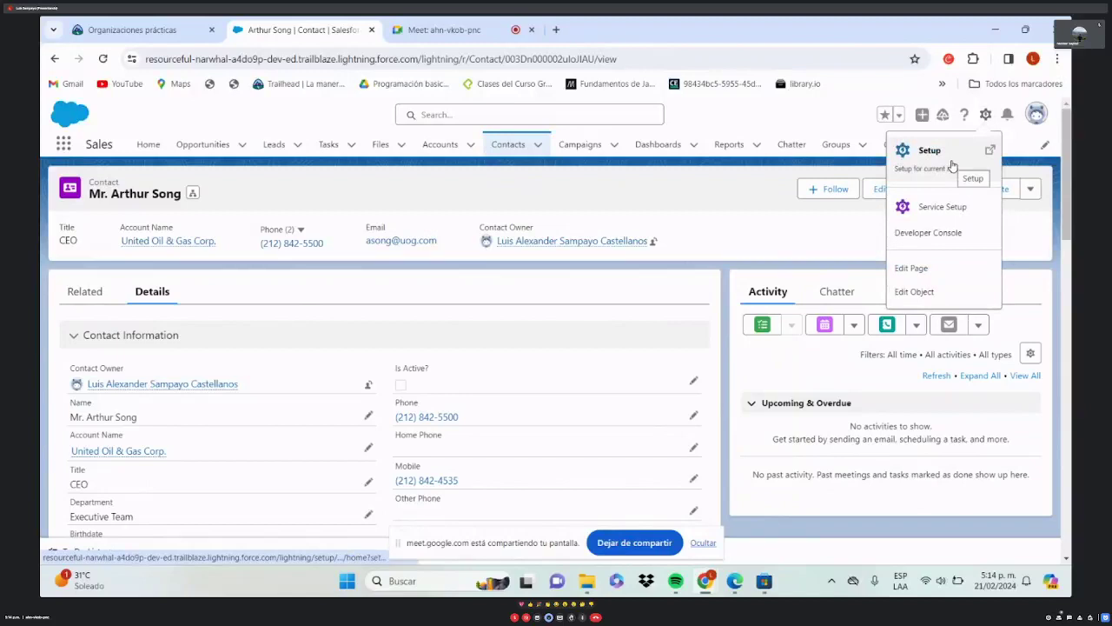
right_click(973, 156)
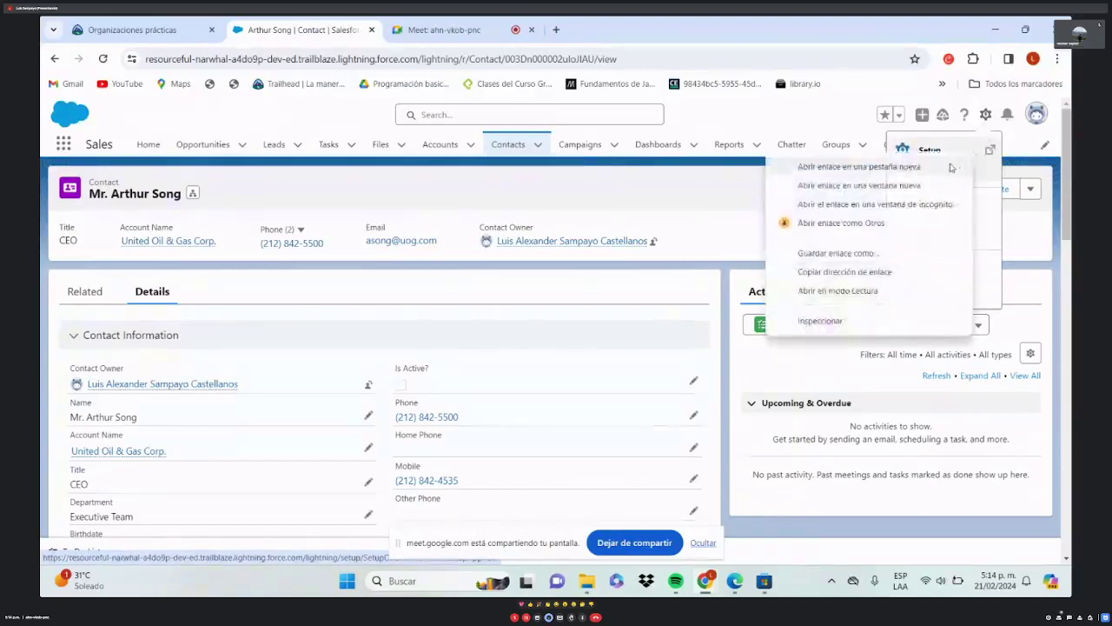
click(948, 167)
click(452, 25)
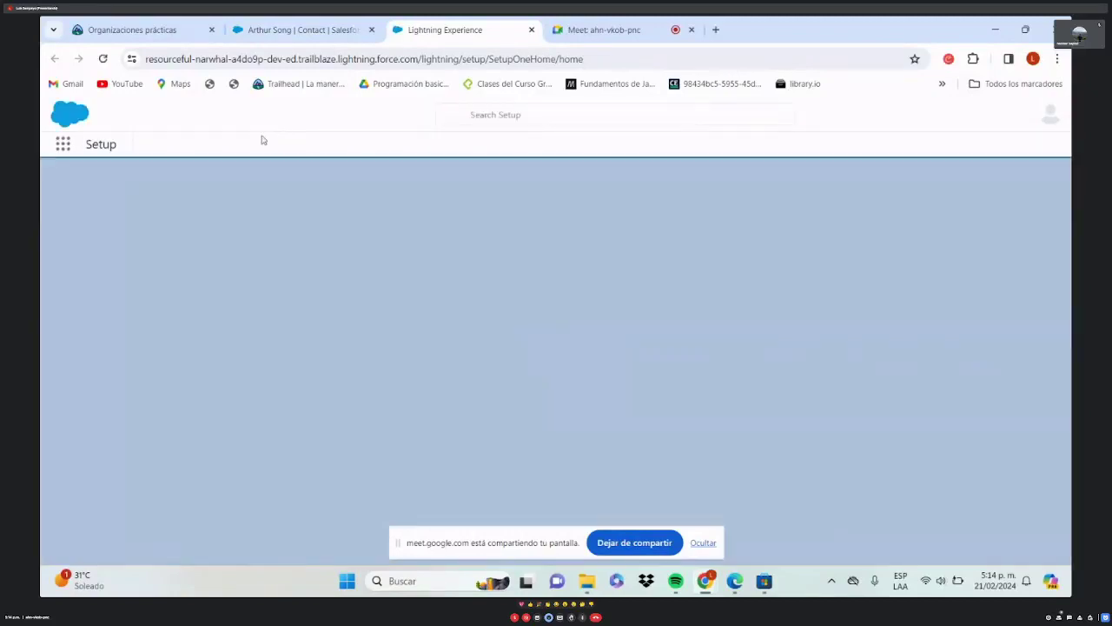
click(233, 150)
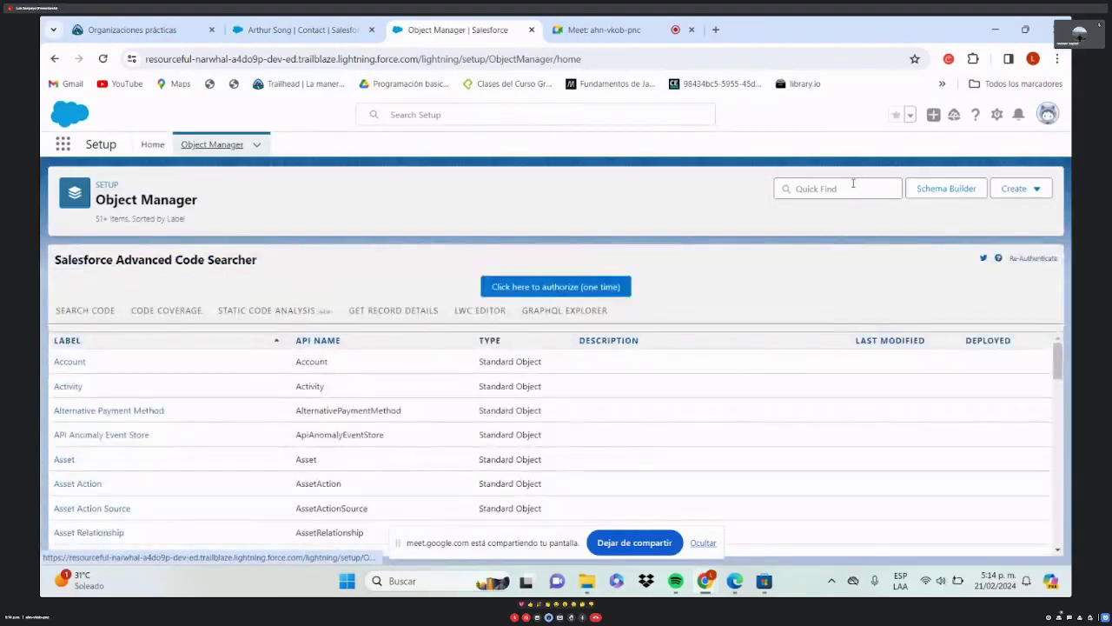
text(contac)
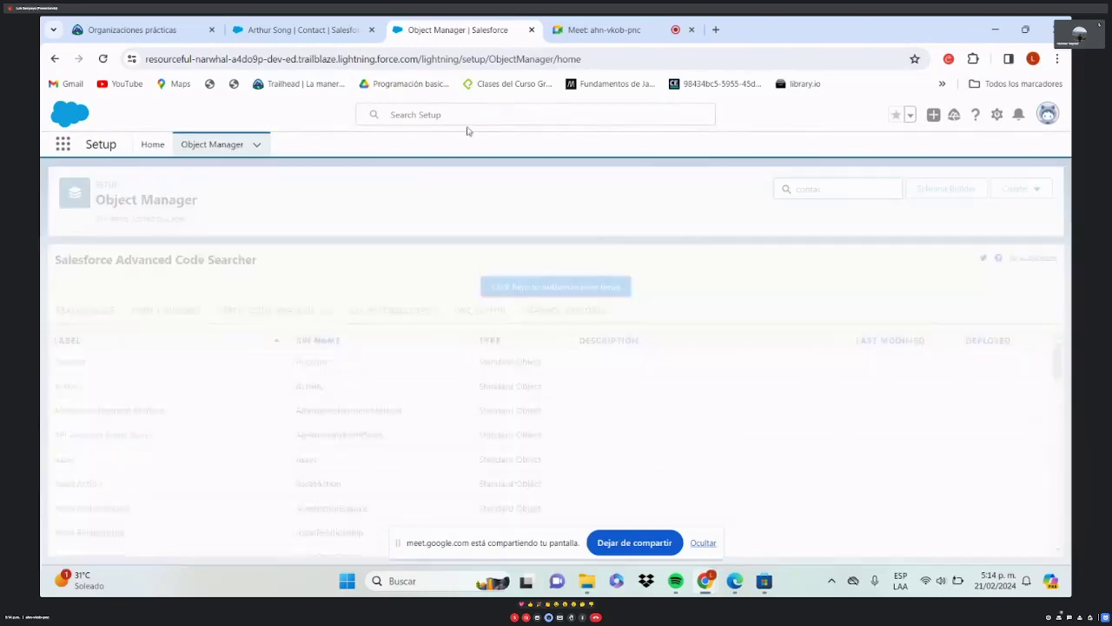
click(69, 361)
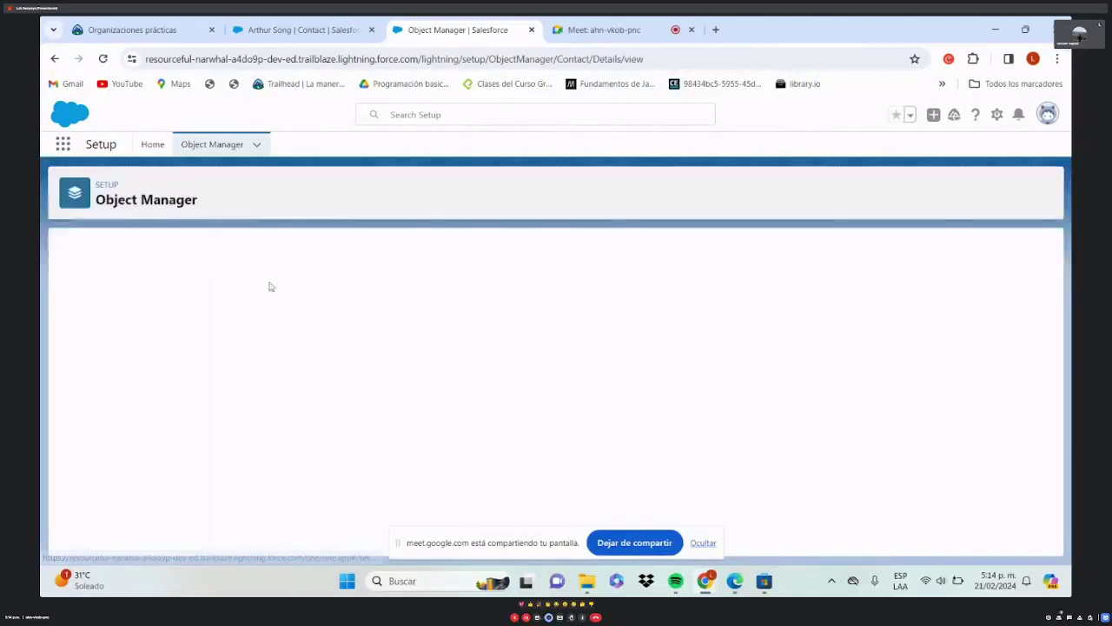
- Delete the Contact object's Telefono_en_Usuarios_Activos validation rule and return to the validation rules list
scroll(137, 323, down, 1)
scroll(136, 322, down, 1)
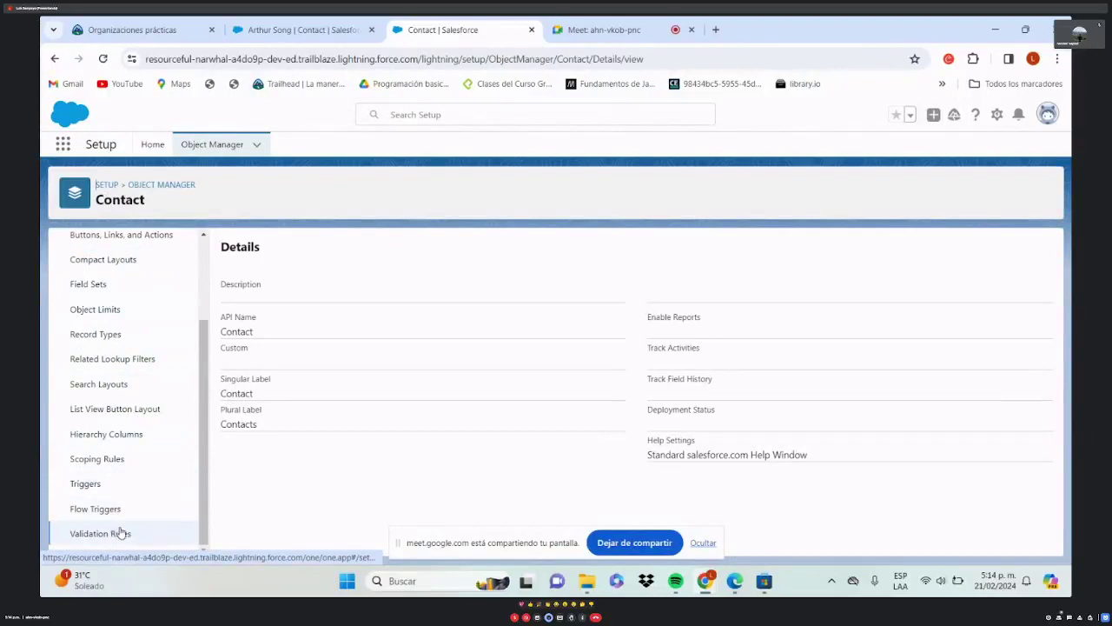
click(127, 533)
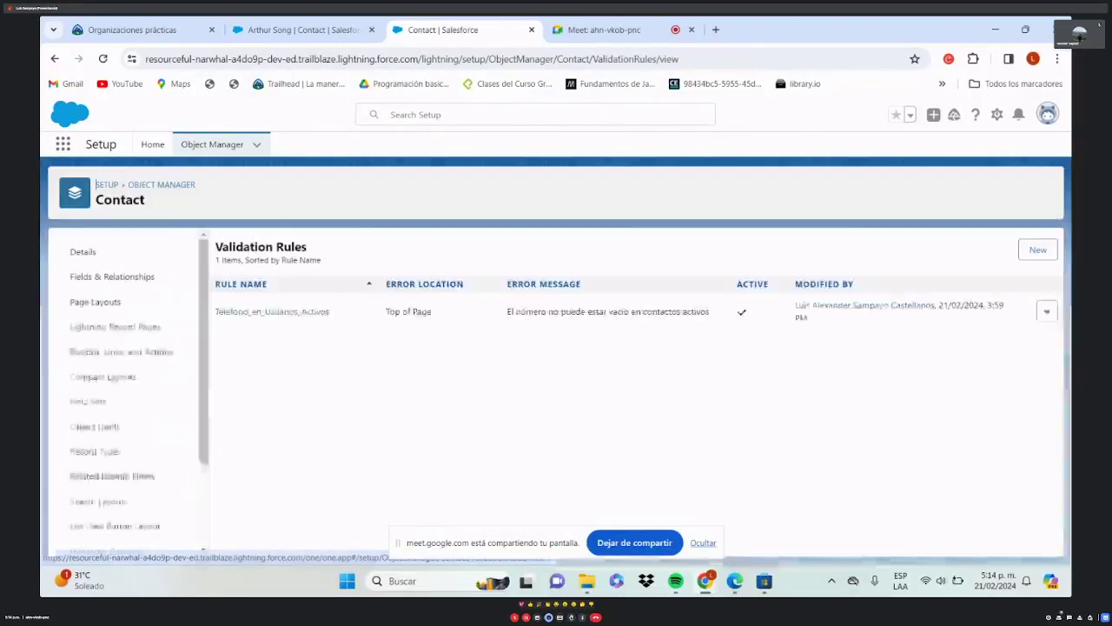
click(1046, 314)
click(1016, 365)
click(732, 335)
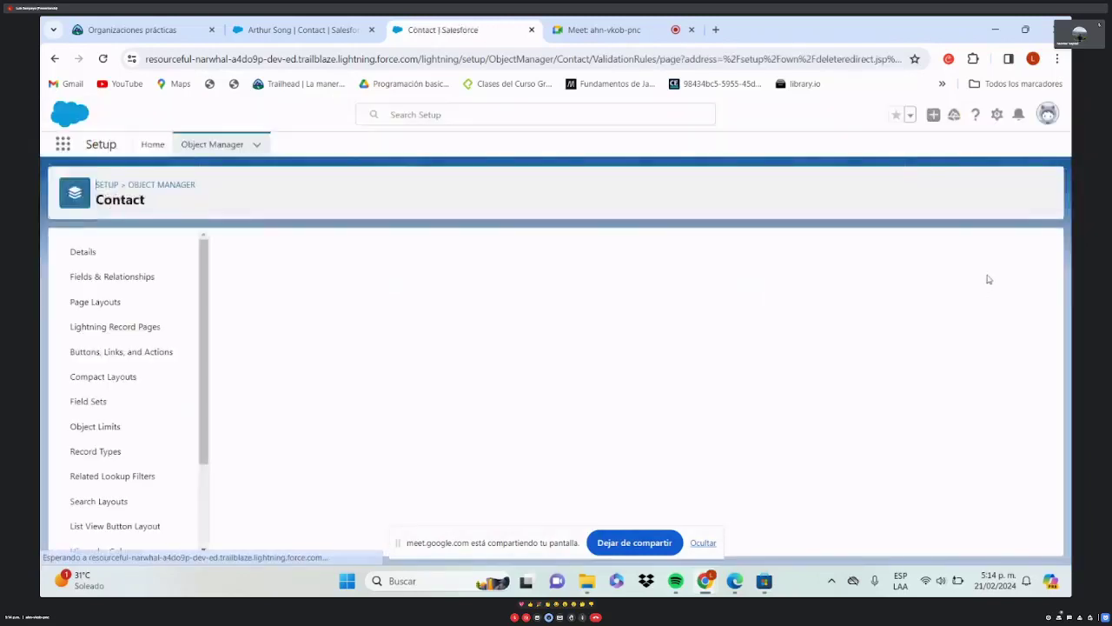
scroll(186, 365, down, 2)
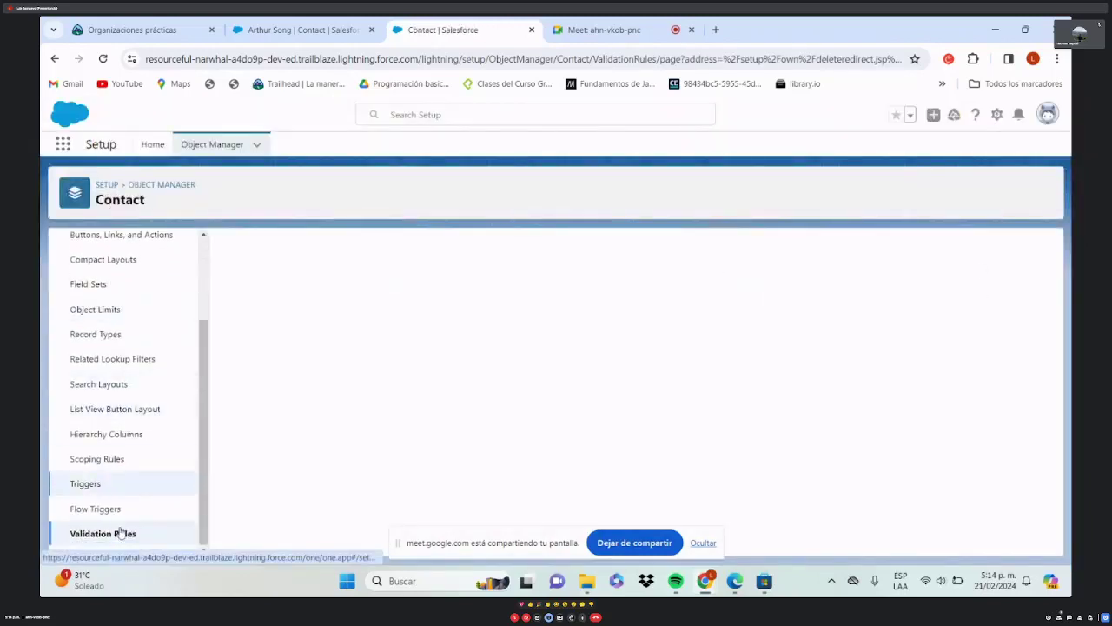
click(121, 531)
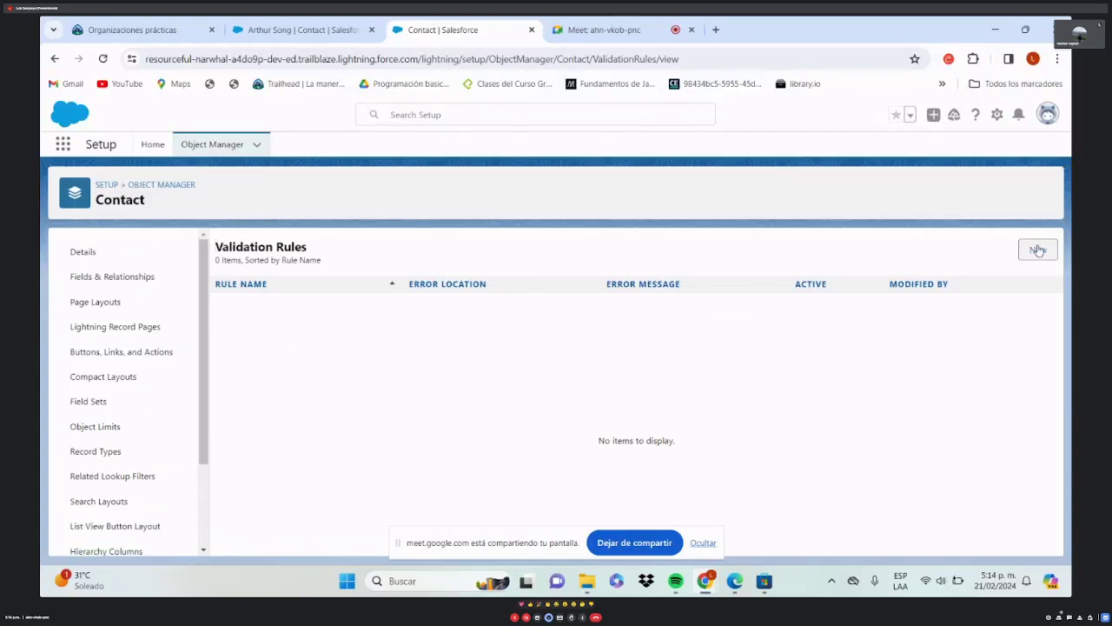
- Deactivate the Technology Colombia contact by clearing Is Active?, empty its Phone field and save the record
click(360, 26)
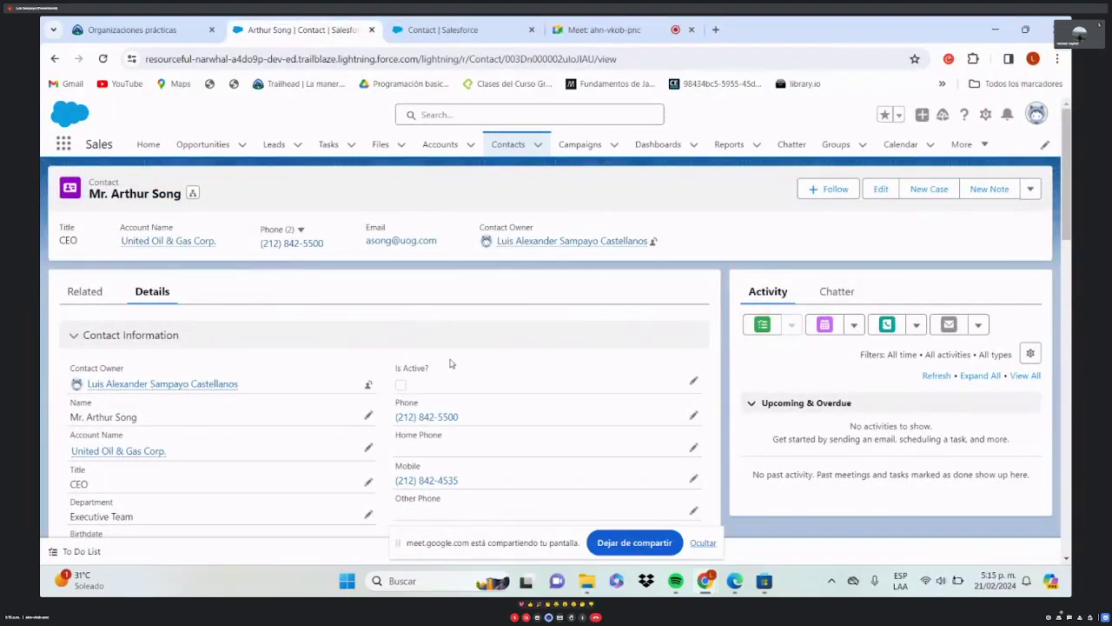
click(54, 58)
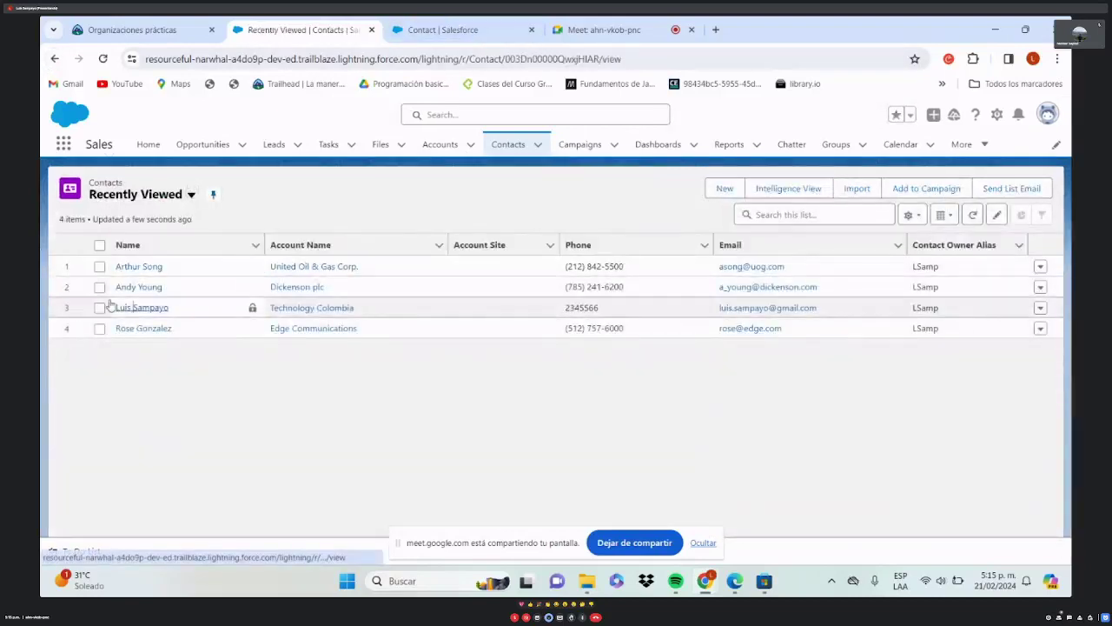
click(117, 306)
click(157, 291)
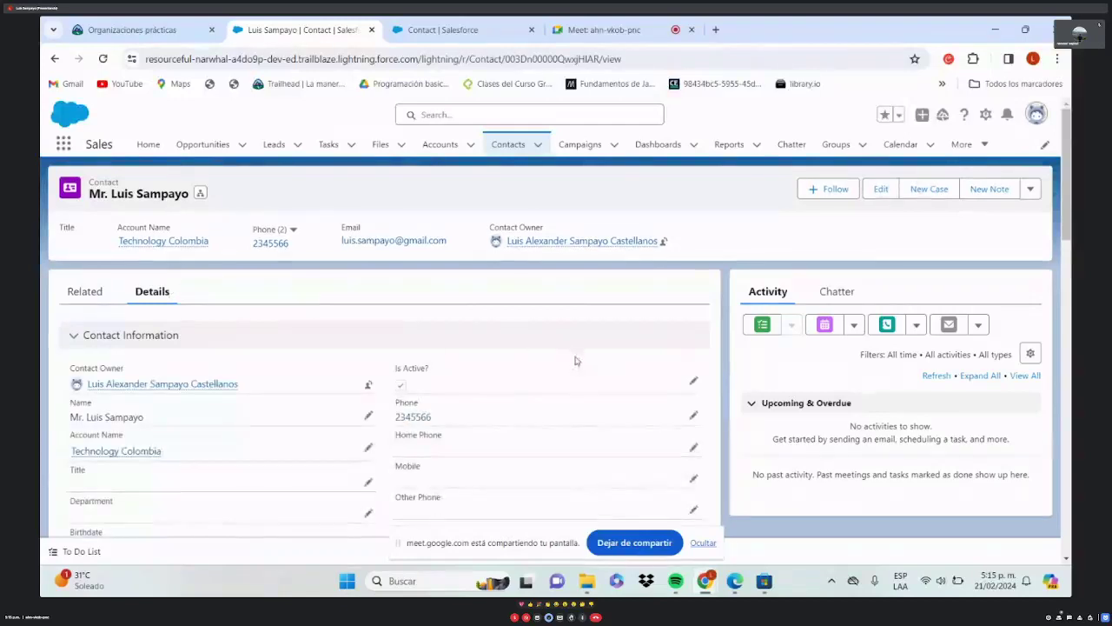
click(694, 379)
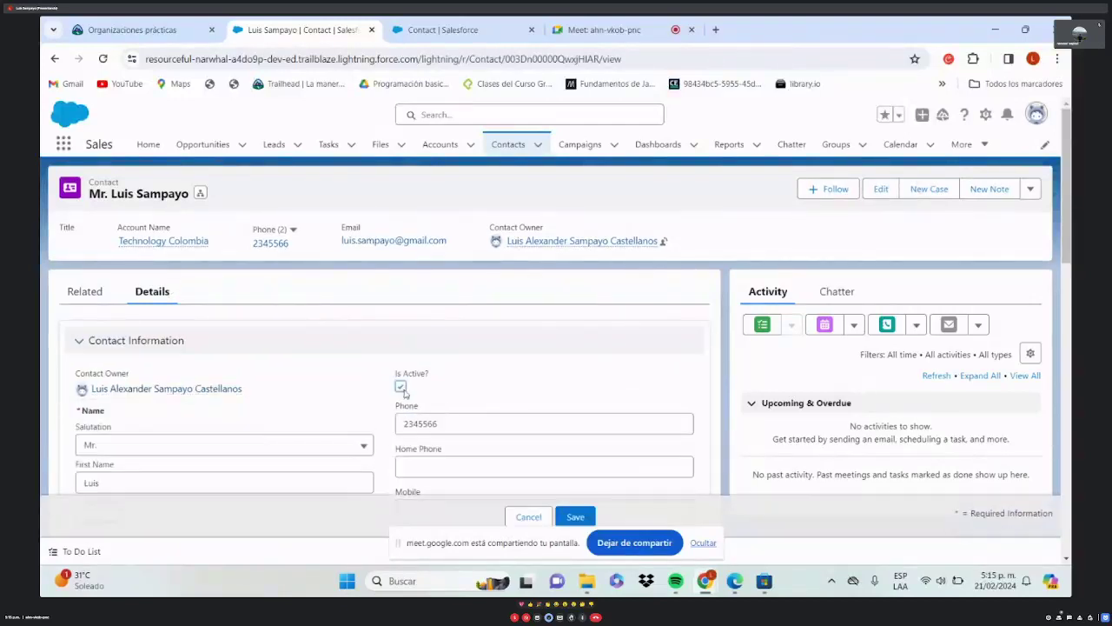
double_click(453, 423)
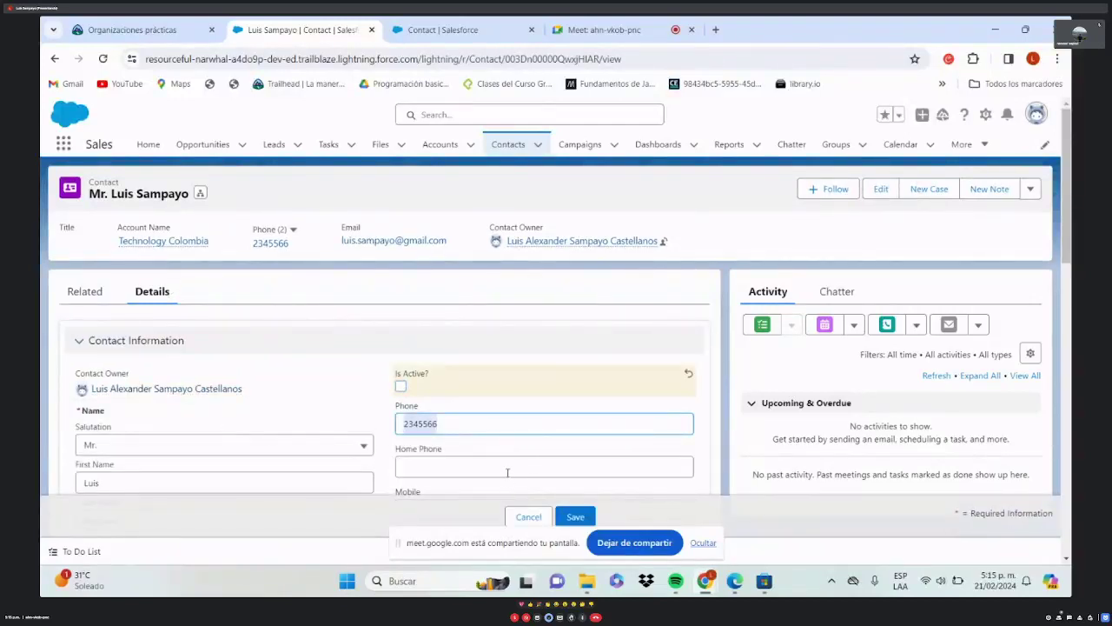
key(BackSpace)
click(574, 516)
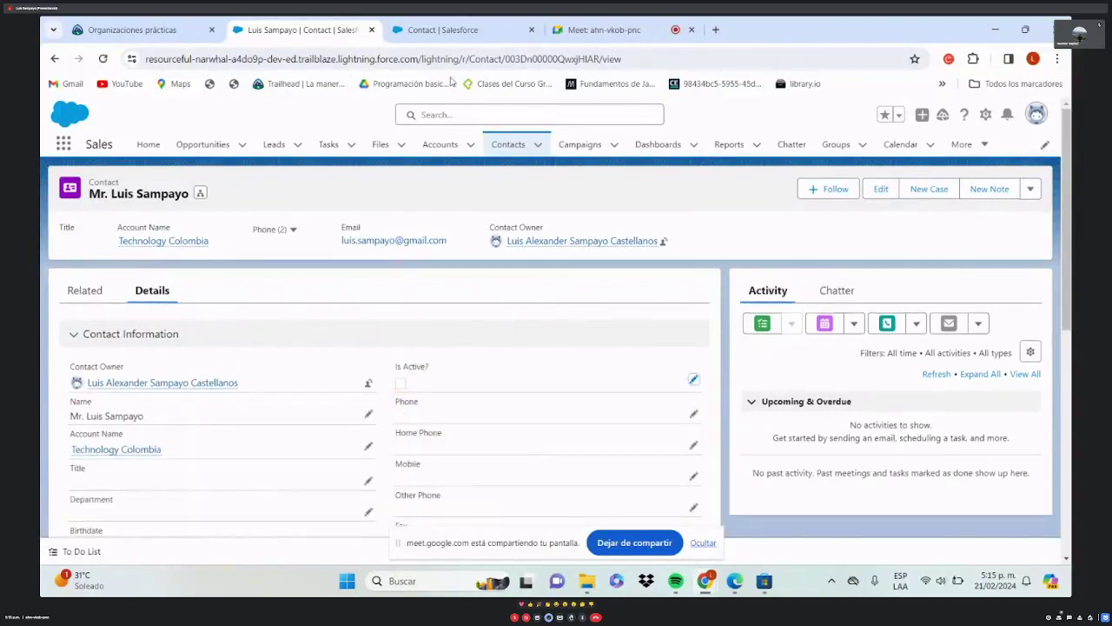
- Start a new Contact validation rule at 90% page zoom and go through its name, description, formula and error message fields
click(443, 29)
click(1038, 254)
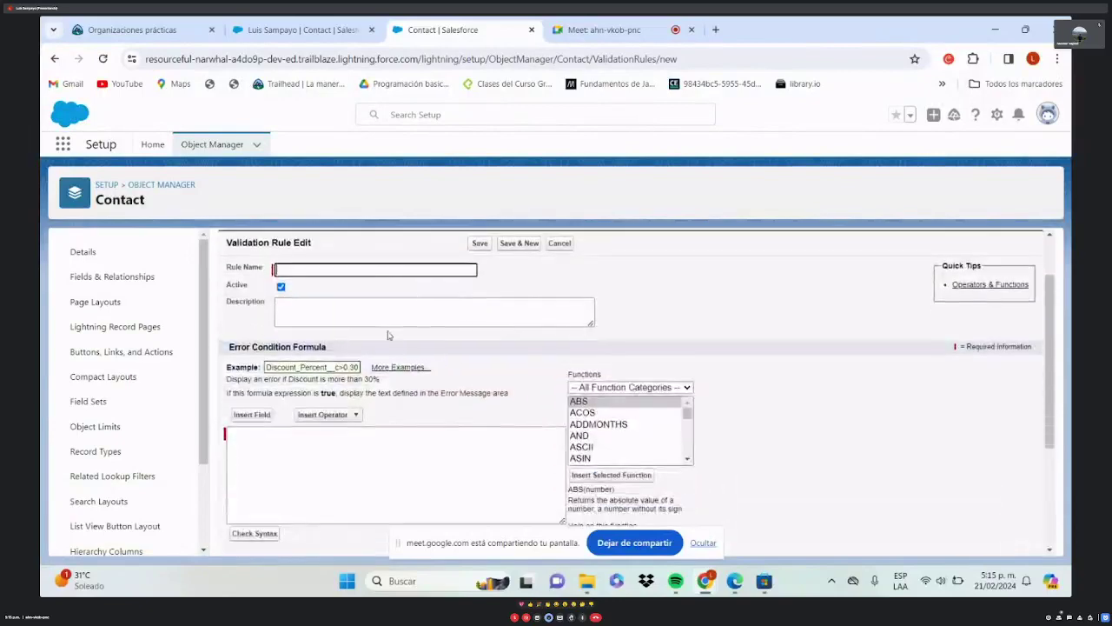
key(ctrl+minus)
key(ctrl+minus)
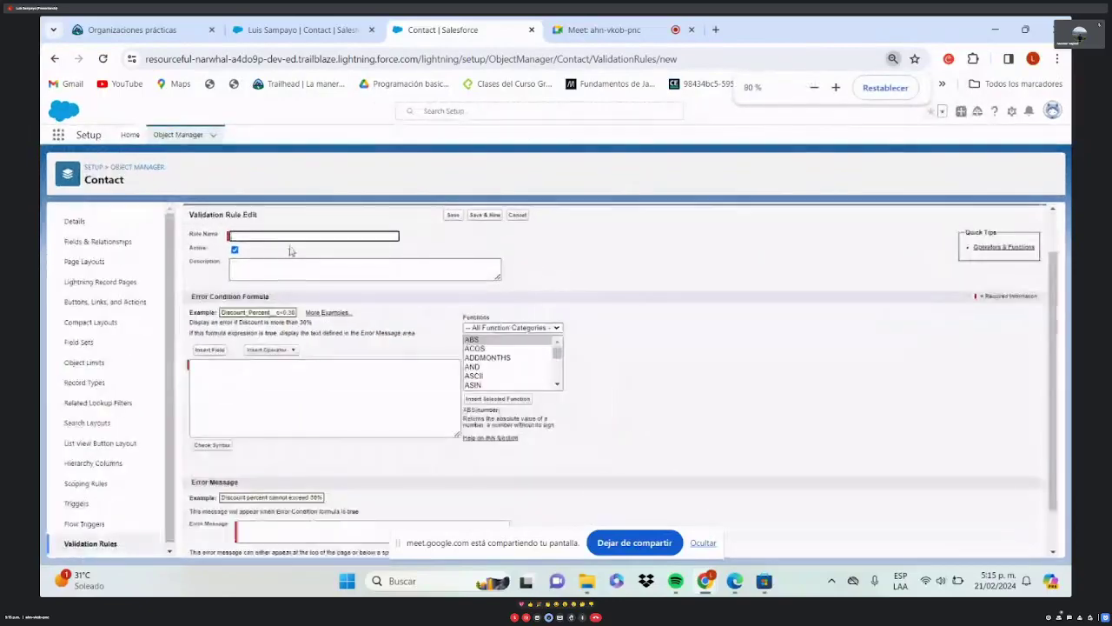
key(ctrl+plus)
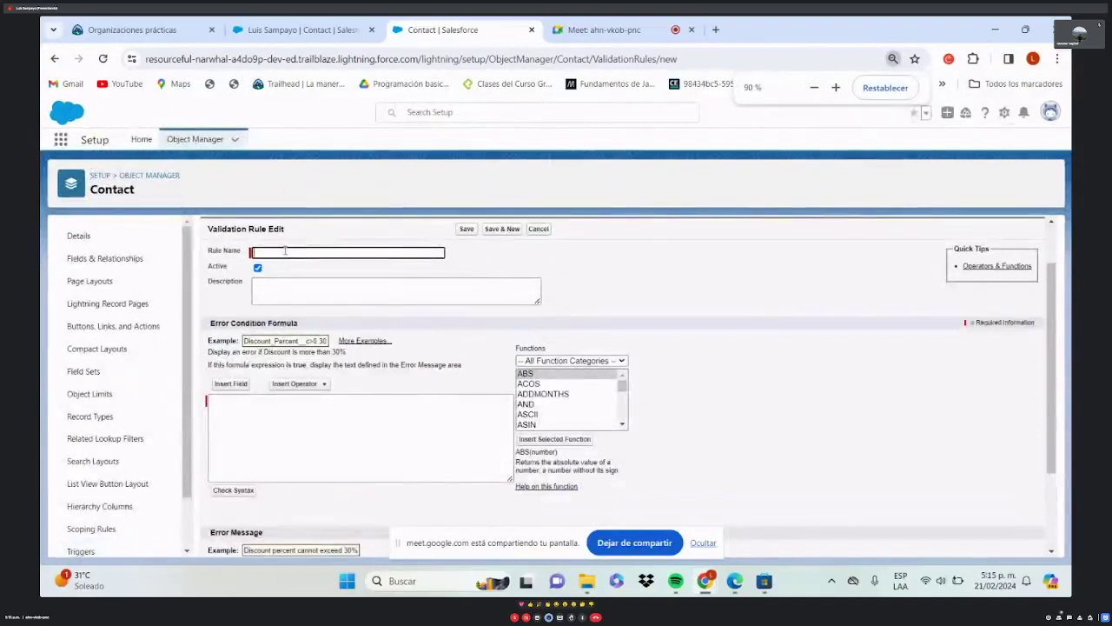
click(261, 253)
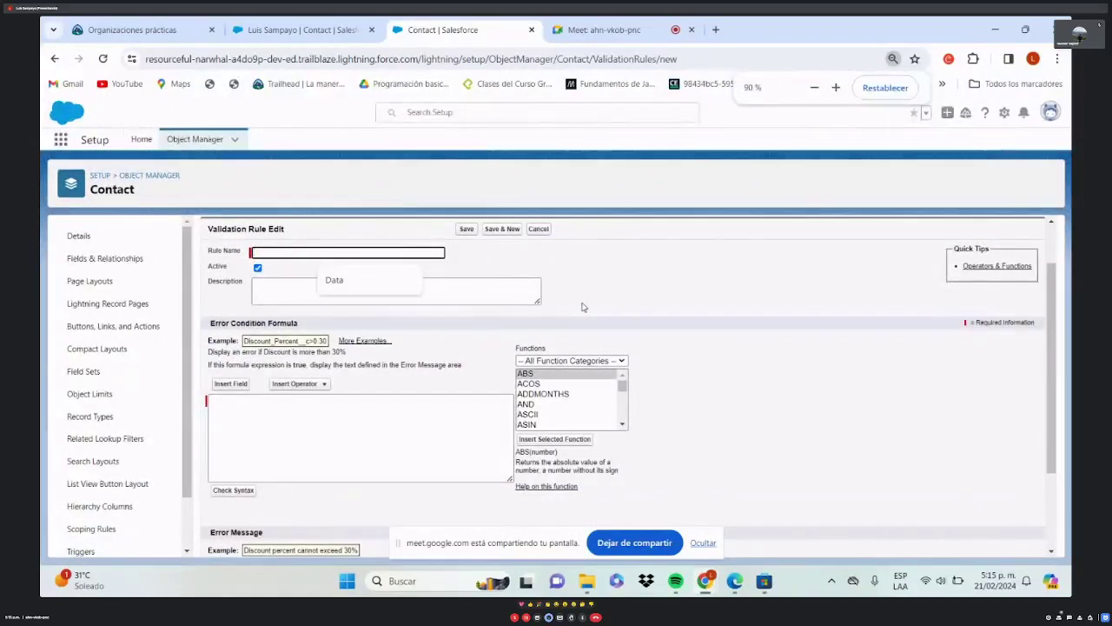
click(255, 285)
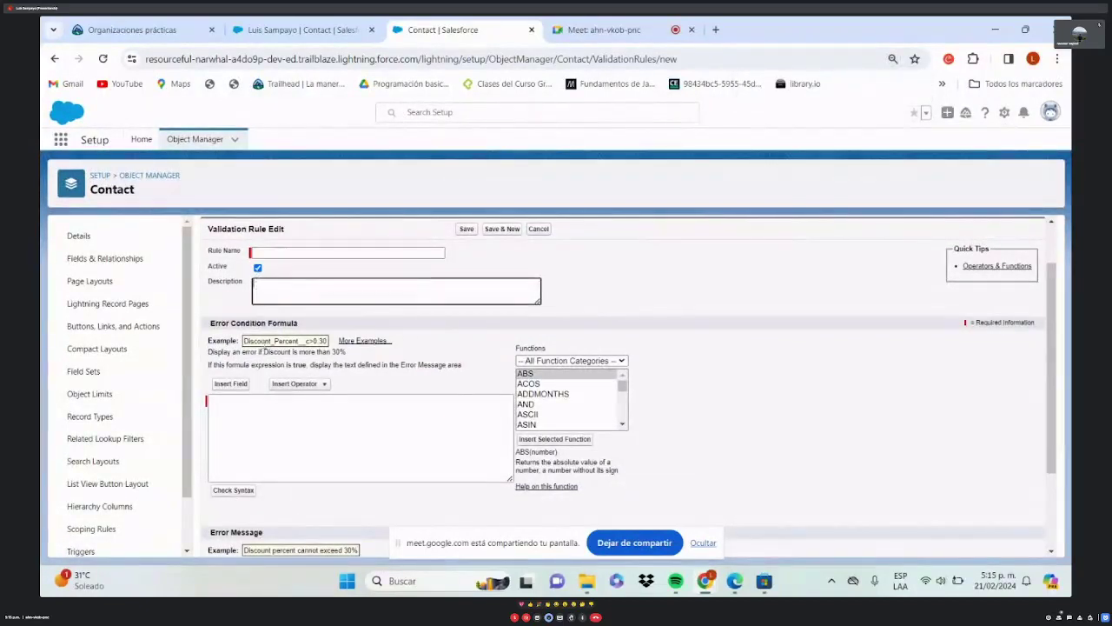
click(265, 398)
scroll(318, 417, down, 2)
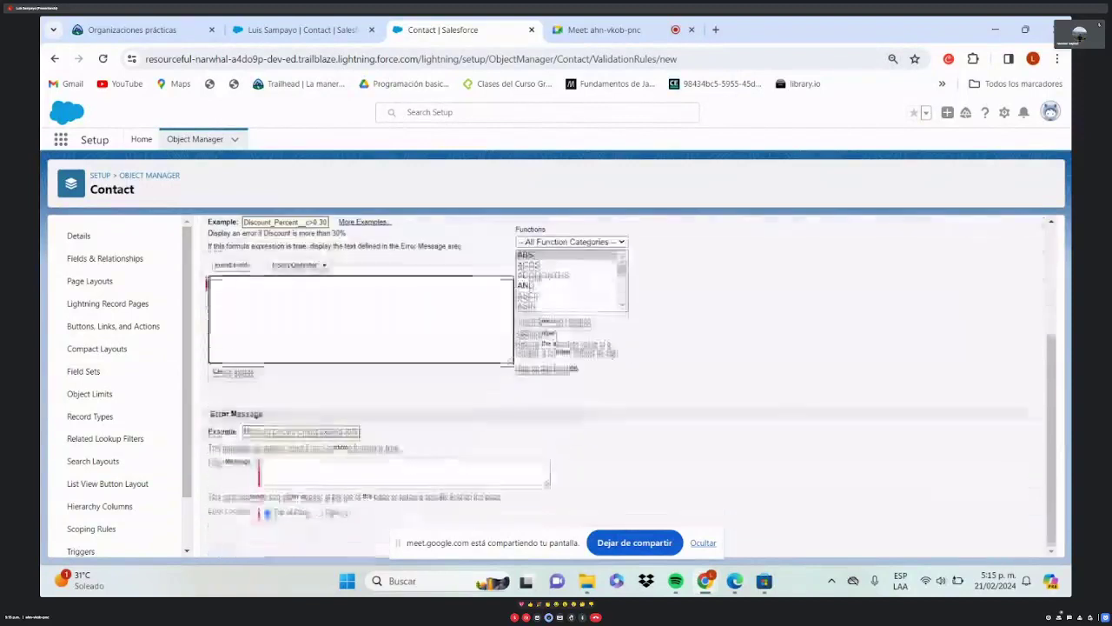
scroll(333, 387, up, 1)
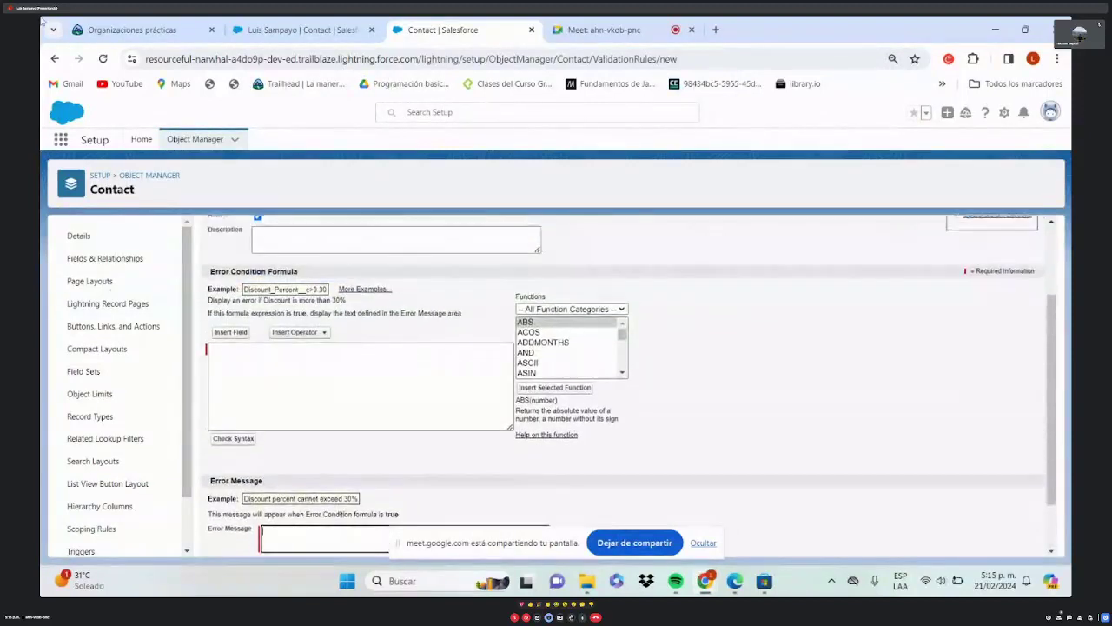
scroll(434, 357, up, 1)
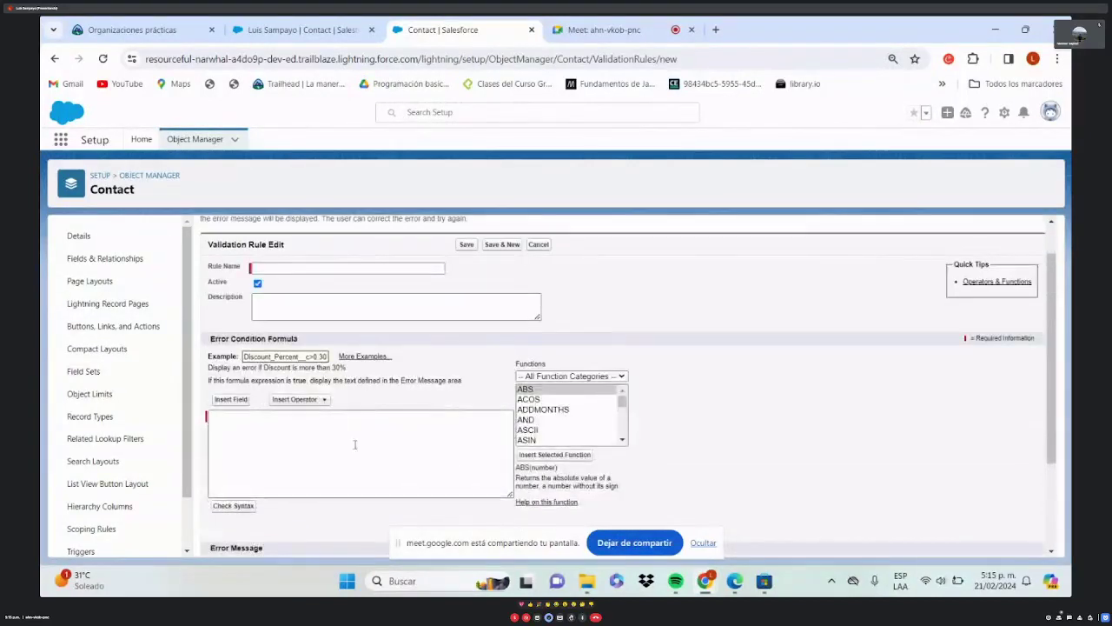
- Insert the AND function into the error condition formula and remove its placeholder arguments, leaving empty parentheses
click(281, 429)
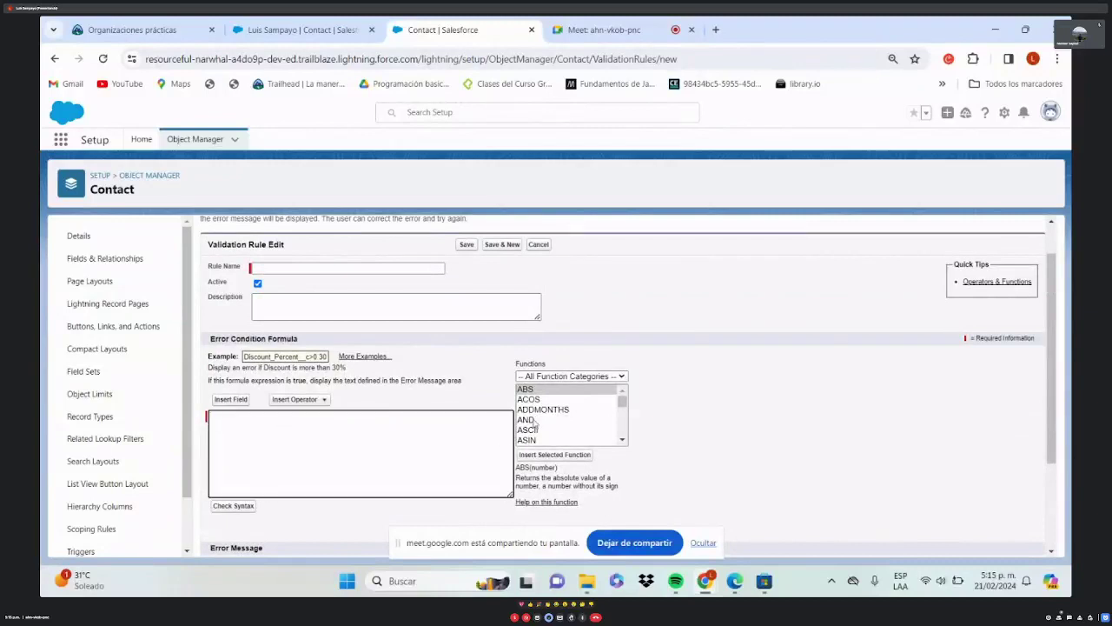
double_click(532, 421)
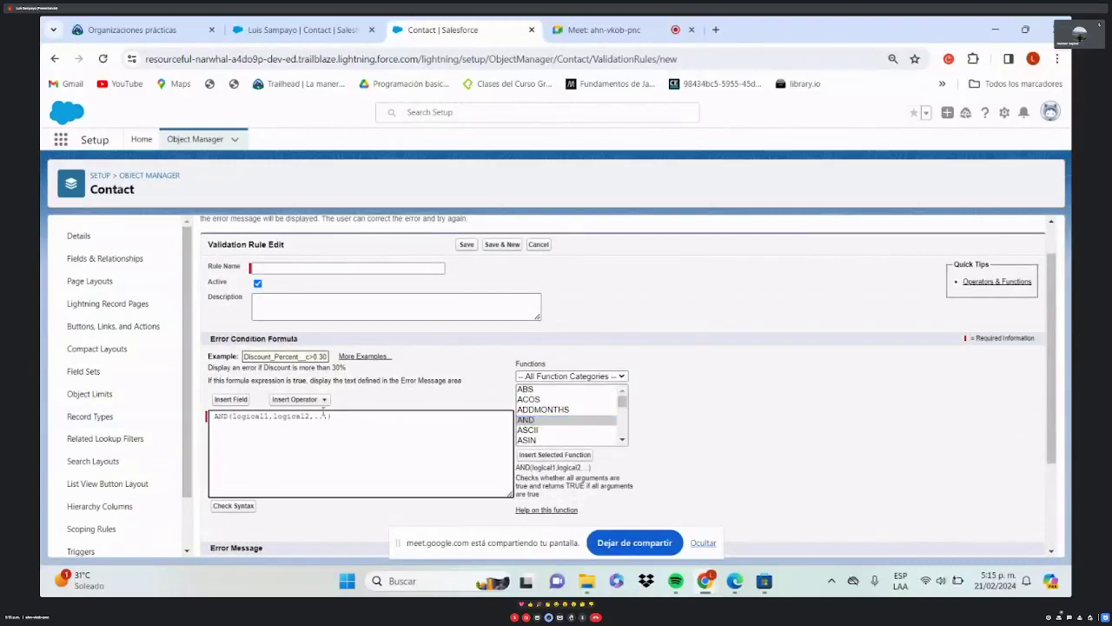
drag(329, 416, 233, 420)
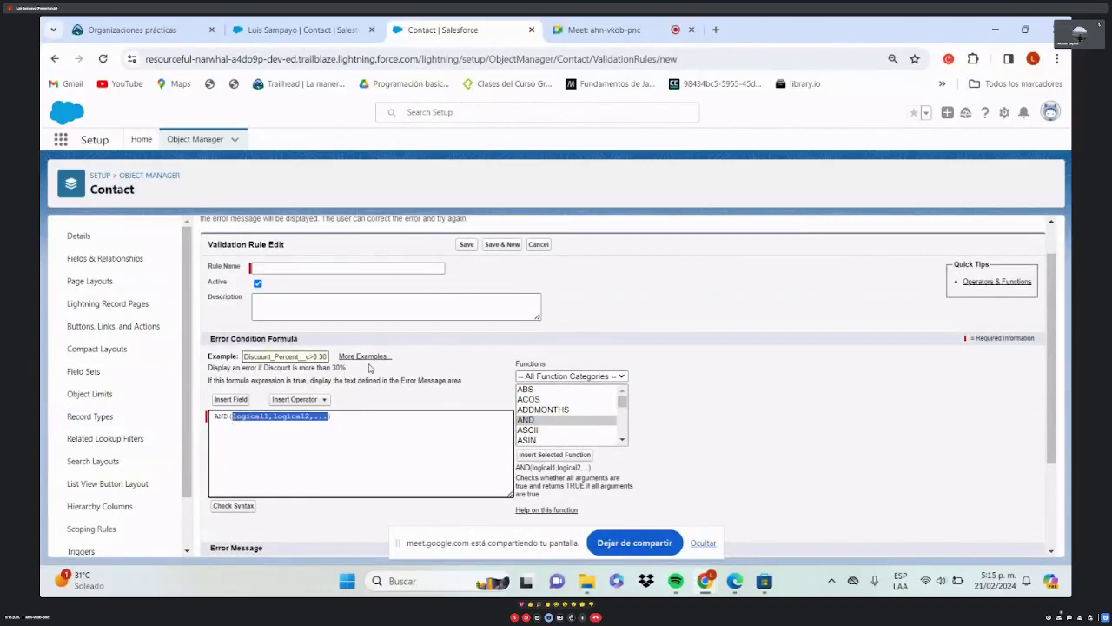
key(BackSpace)
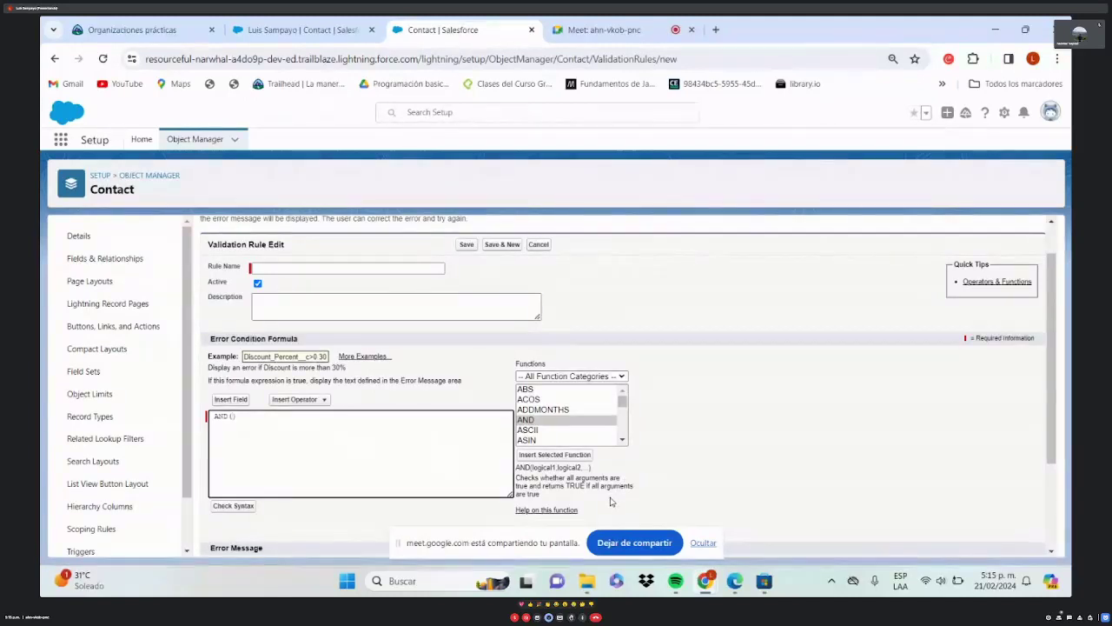
- Insert the contact's Is Active? field (Is_Active__c) as the first argument of the AND function, followed by a comma
click(242, 401)
scroll(525, 399, down, 5)
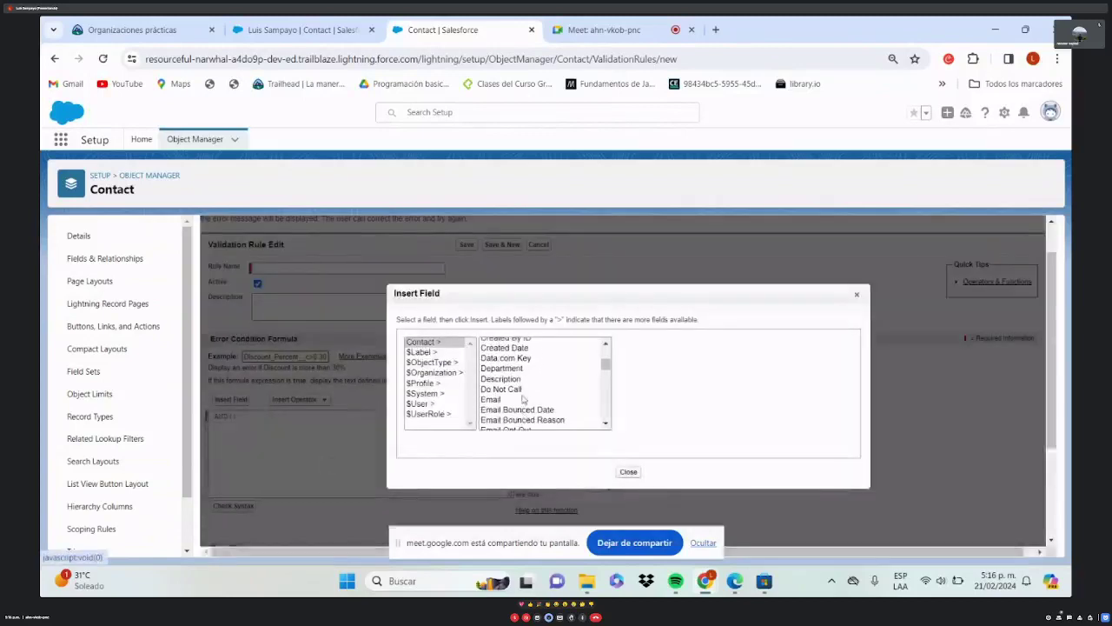
scroll(525, 400, down, 6)
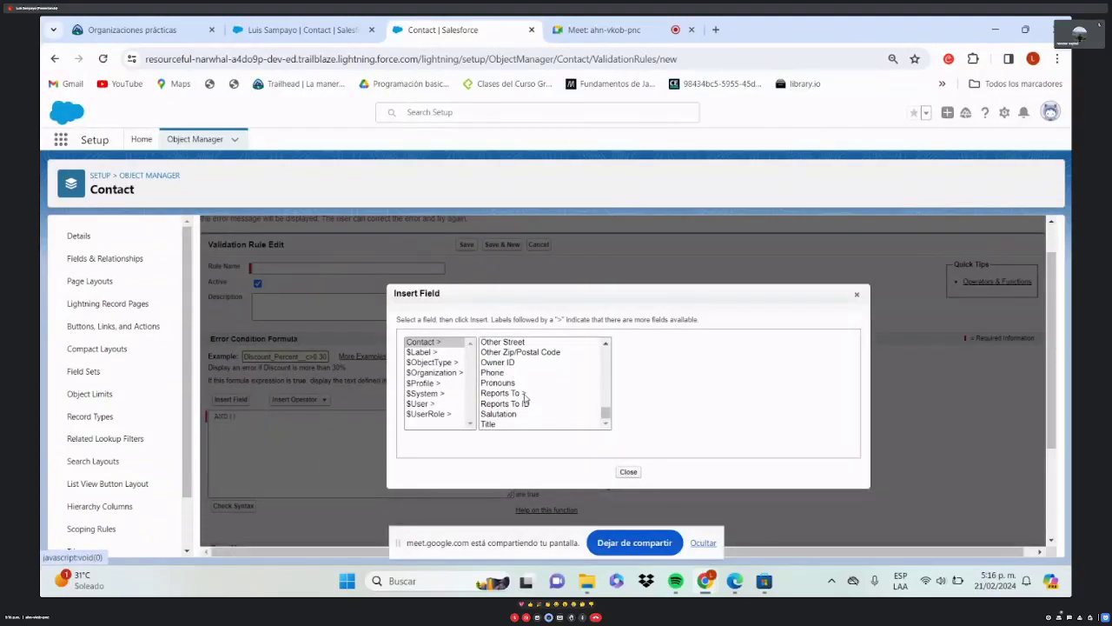
scroll(526, 397, up, 3)
scroll(526, 398, up, 8)
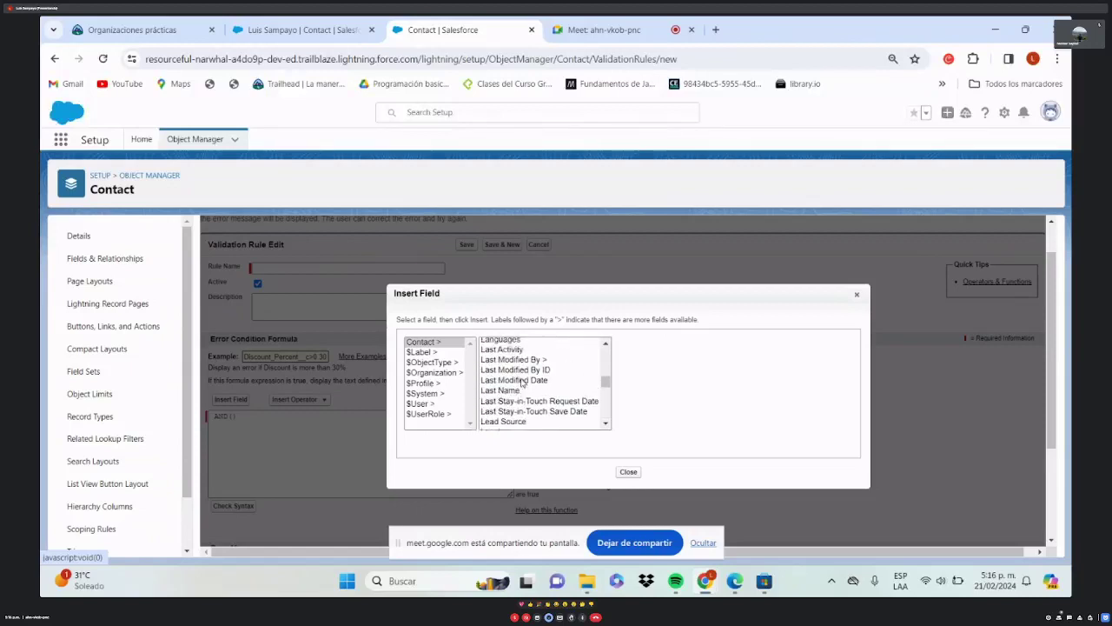
scroll(524, 380, down, 4)
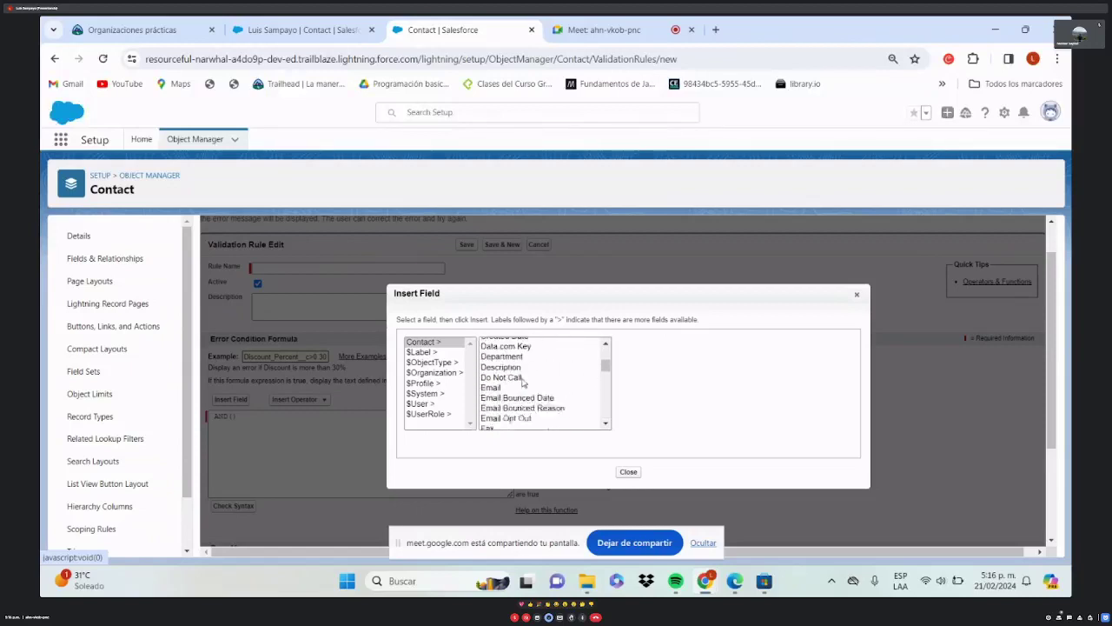
click(512, 381)
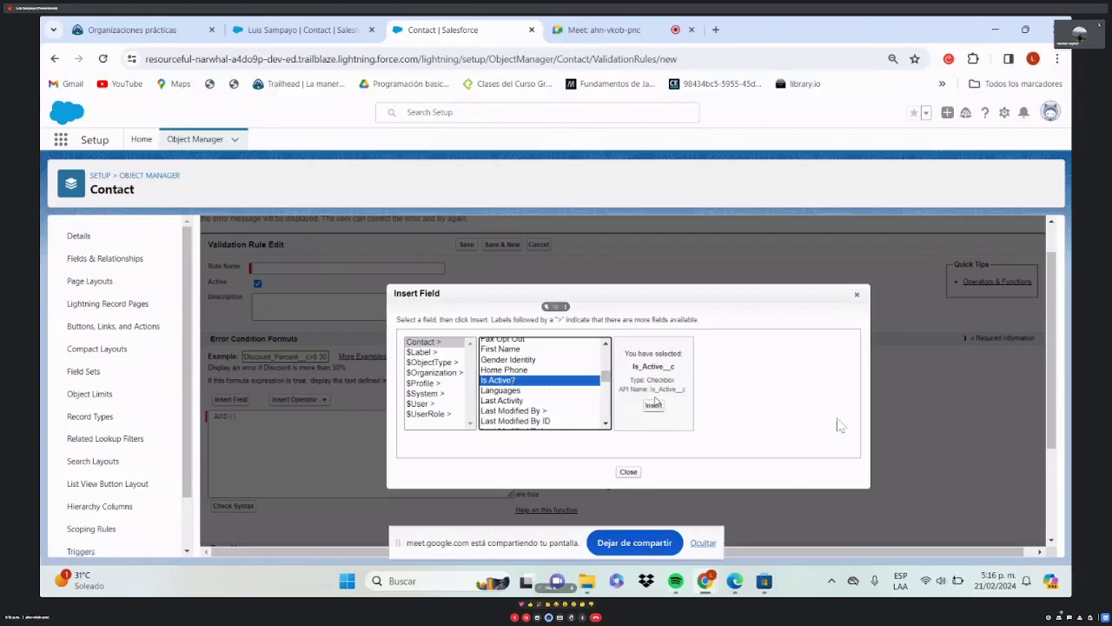
key(Return)
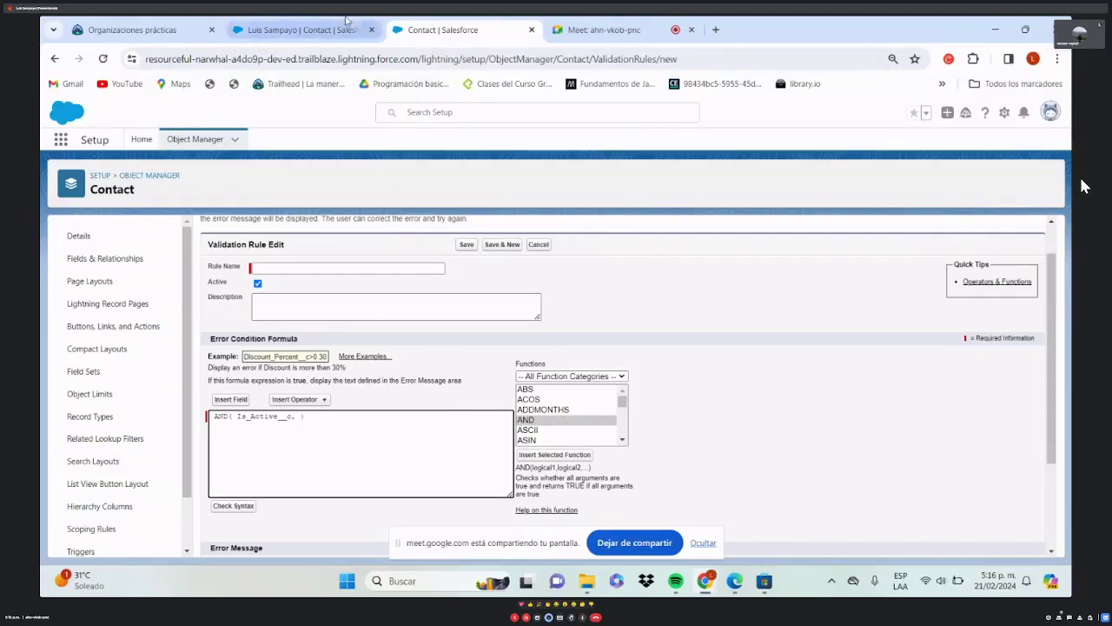
- Check the Is Active? and Phone fields on the contact record, and filter the rule's formula functions to the Logical category
click(304, 29)
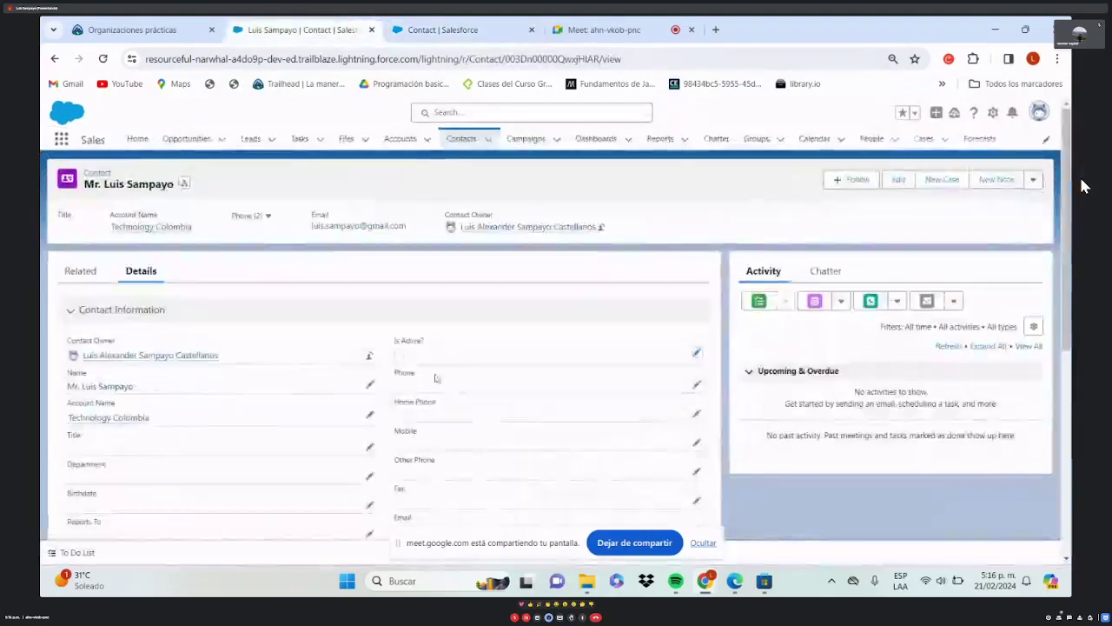
click(462, 26)
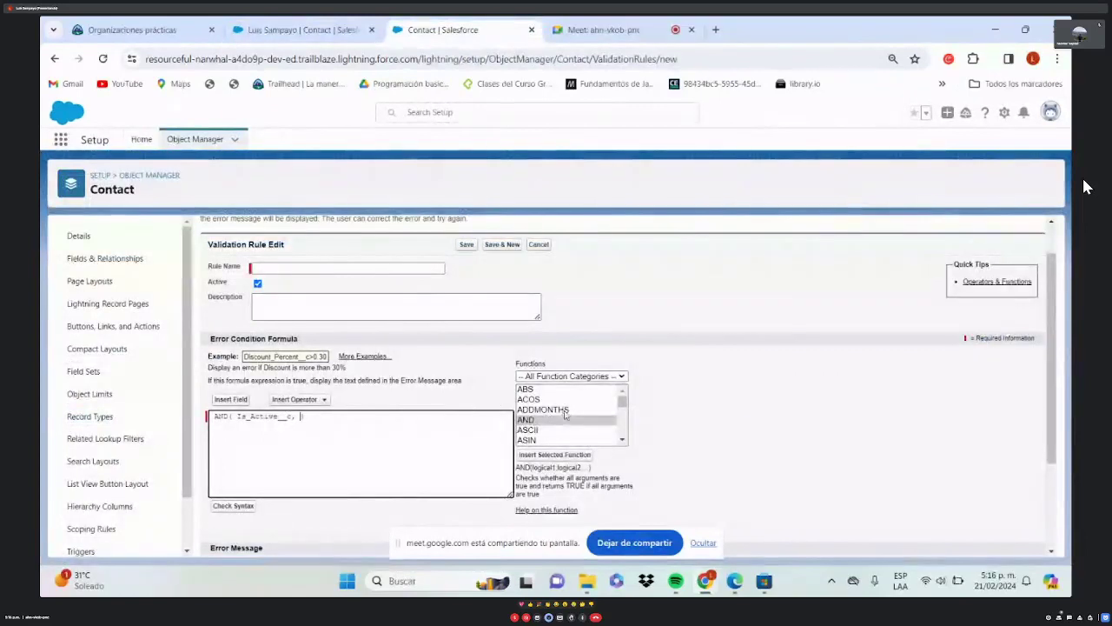
scroll(567, 414, down, 2)
scroll(556, 420, down, 3)
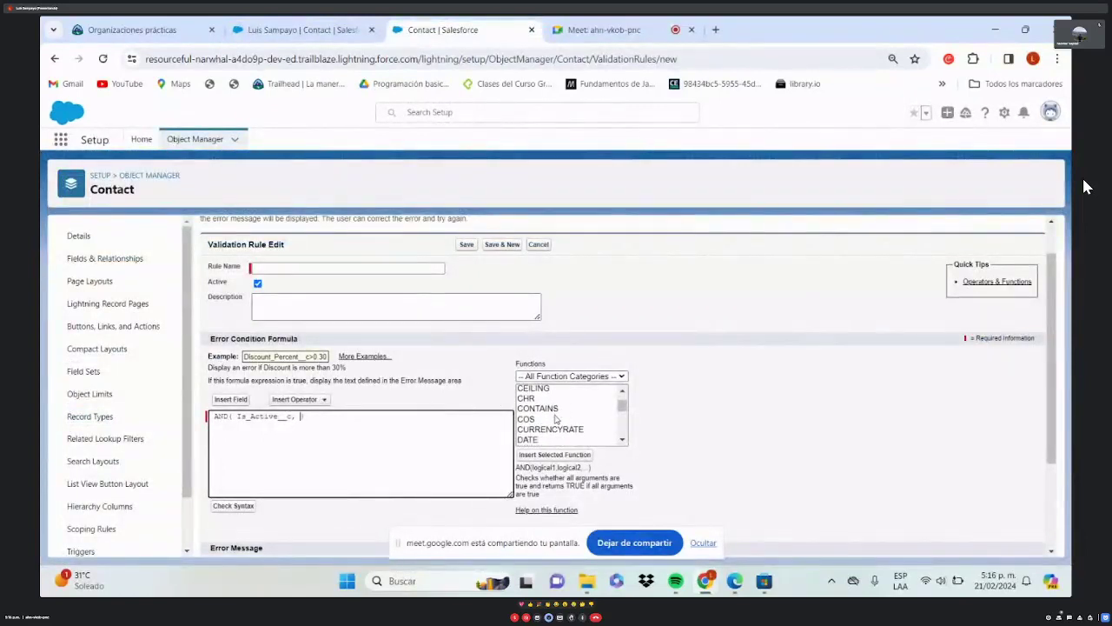
scroll(557, 410, up, 3)
scroll(557, 412, up, 3)
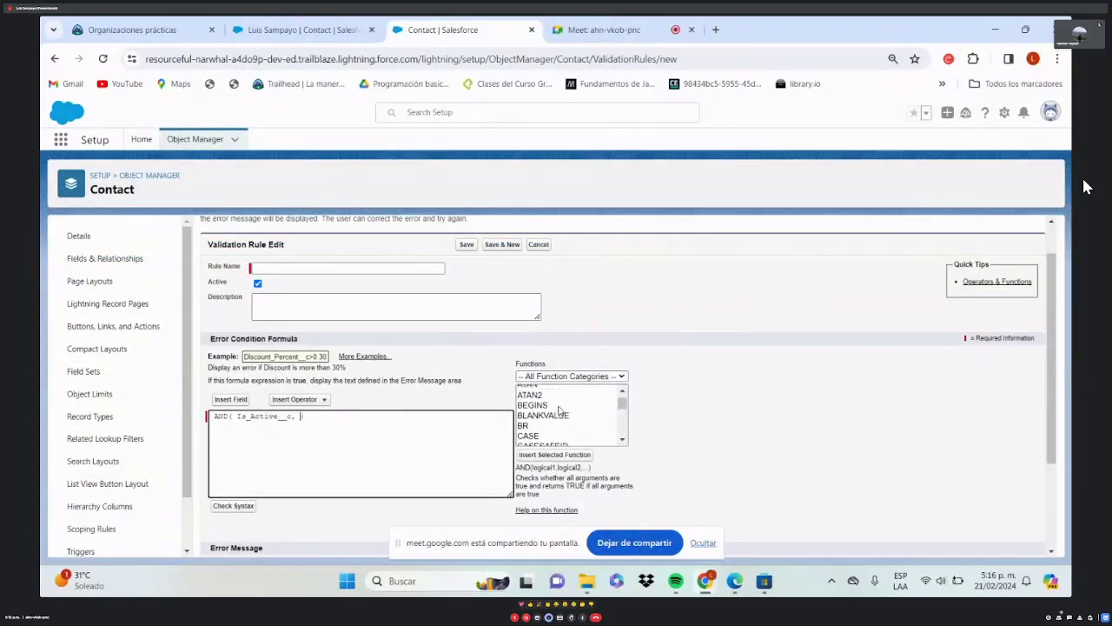
scroll(560, 409, up, 1)
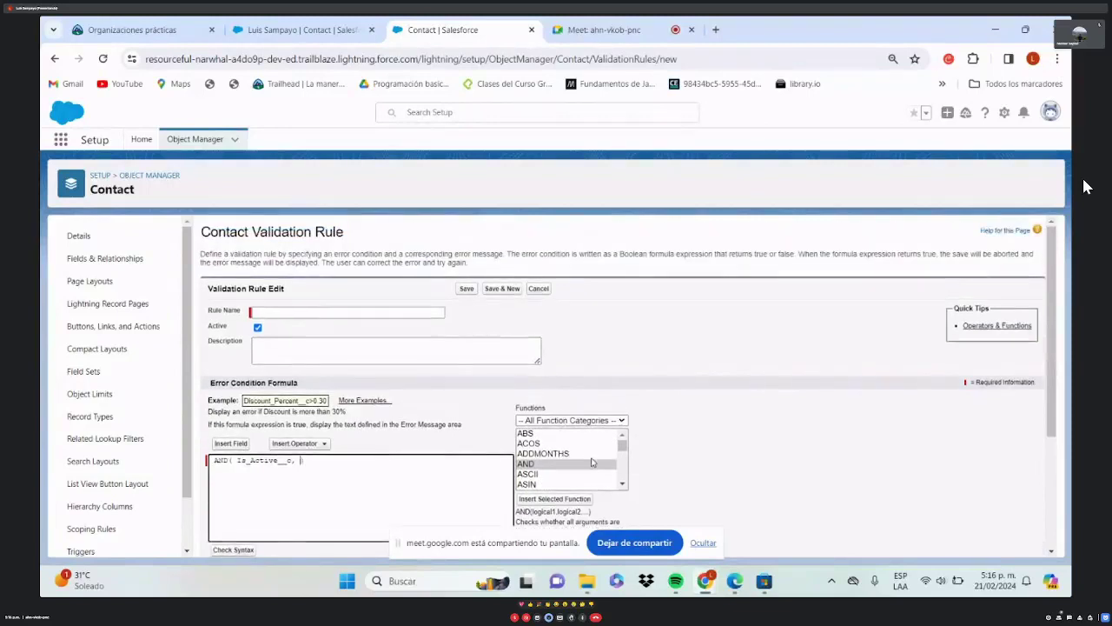
scroll(591, 461, down, 1)
click(573, 419)
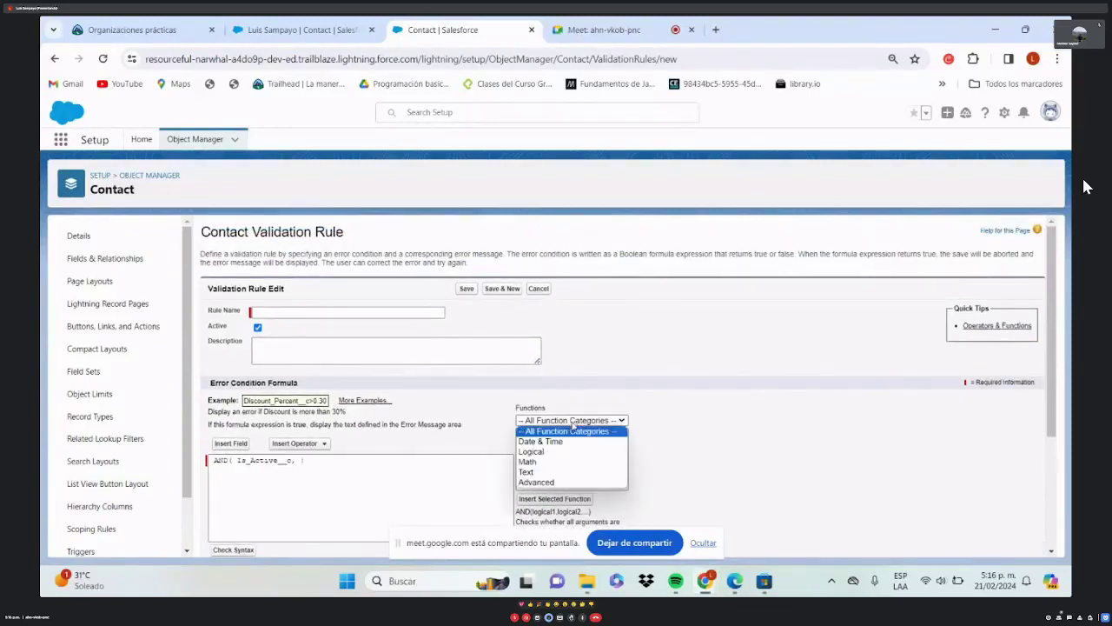
click(548, 452)
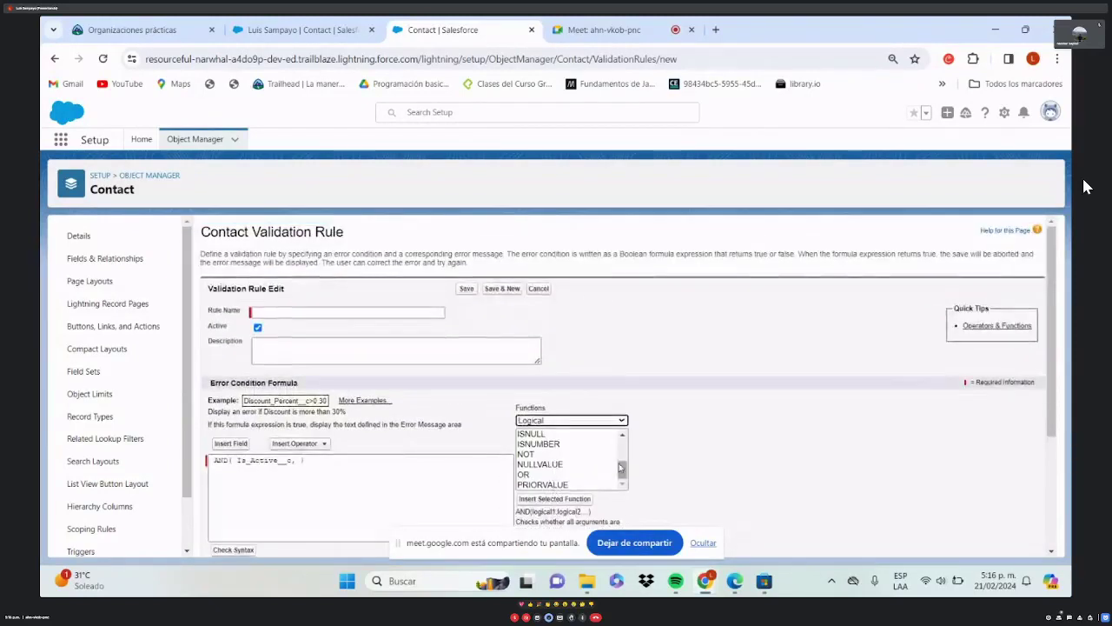
- Insert the ISBLANK function as the second AND argument and remove its expression placeholder
drag(620, 468, 621, 454)
click(547, 447)
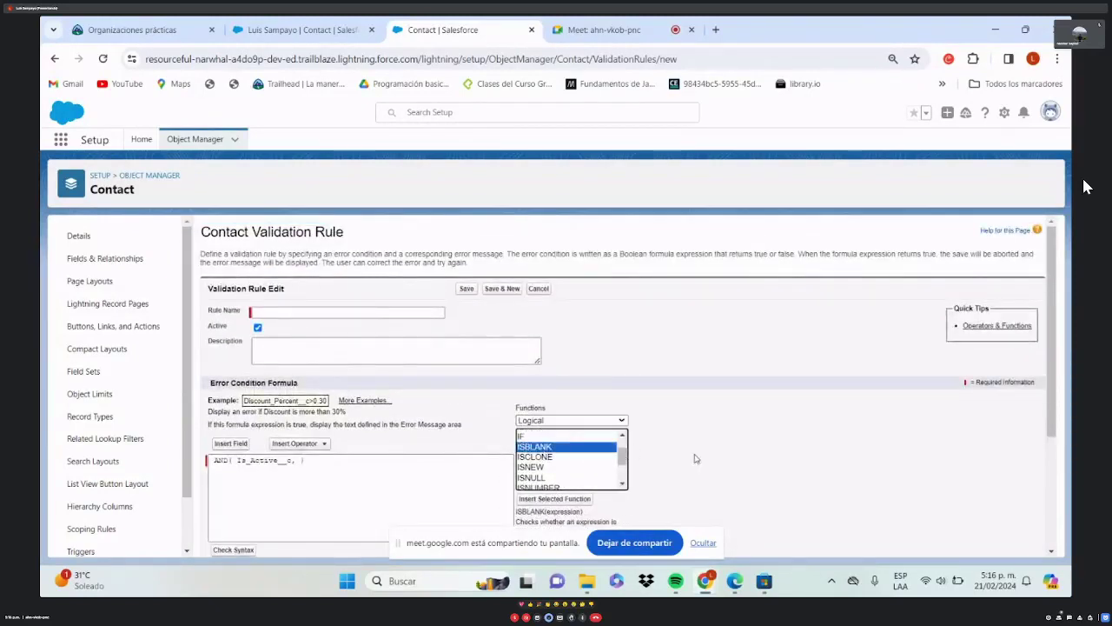
scroll(695, 458, down, 1)
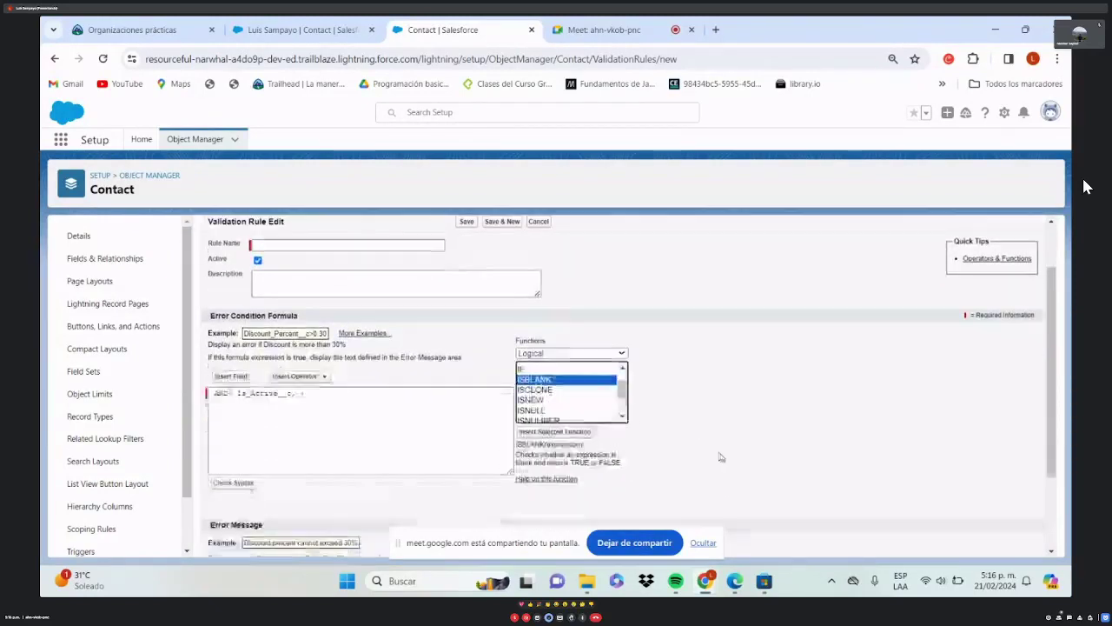
click(302, 392)
double_click(530, 379)
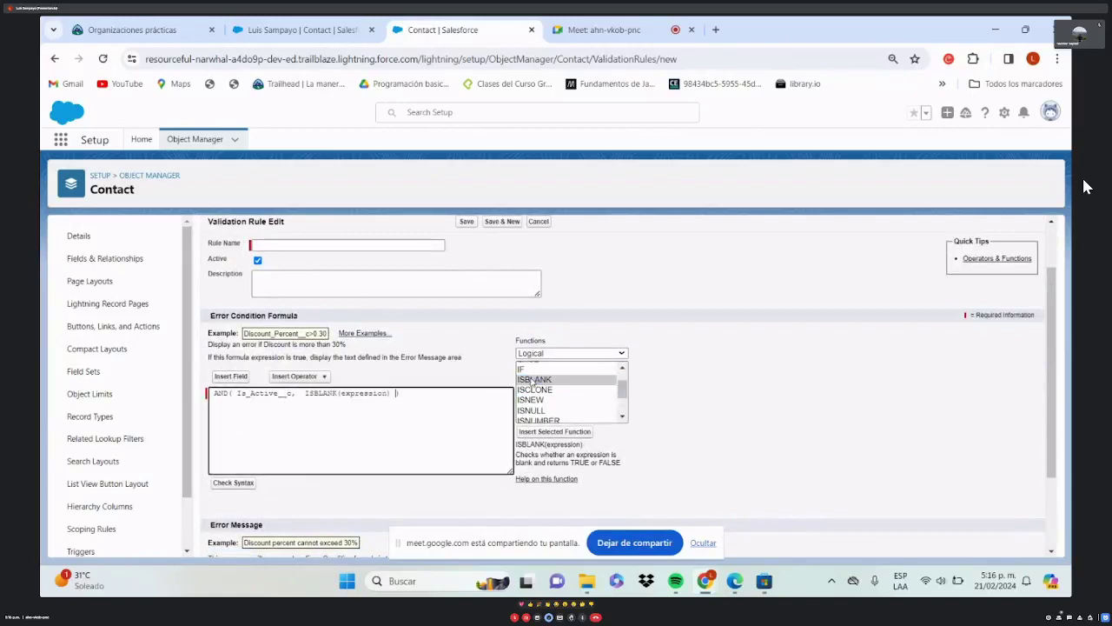
double_click(366, 394)
key(BackSpace)
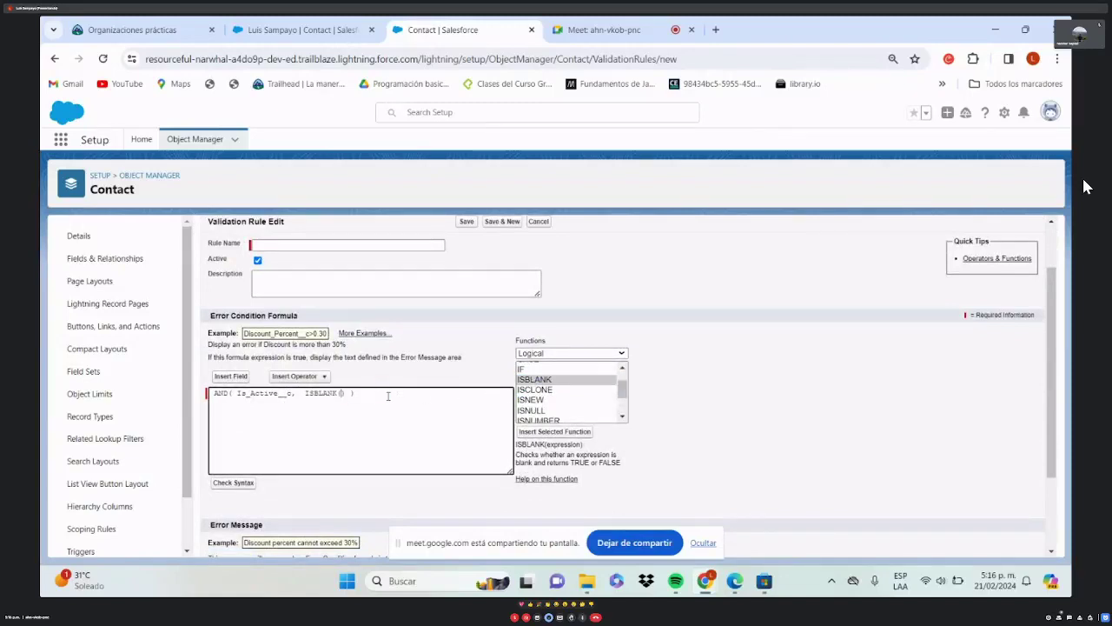
- Insert the contact's Phone field inside the ISBLANK parentheses and check the formula's syntax
click(231, 376)
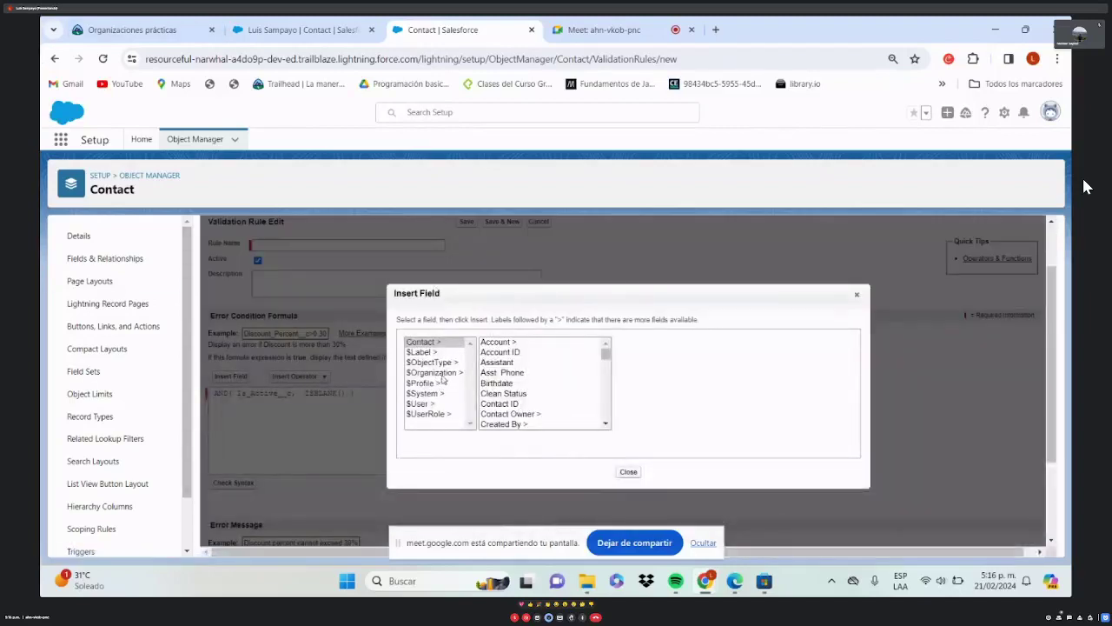
scroll(520, 391, down, 10)
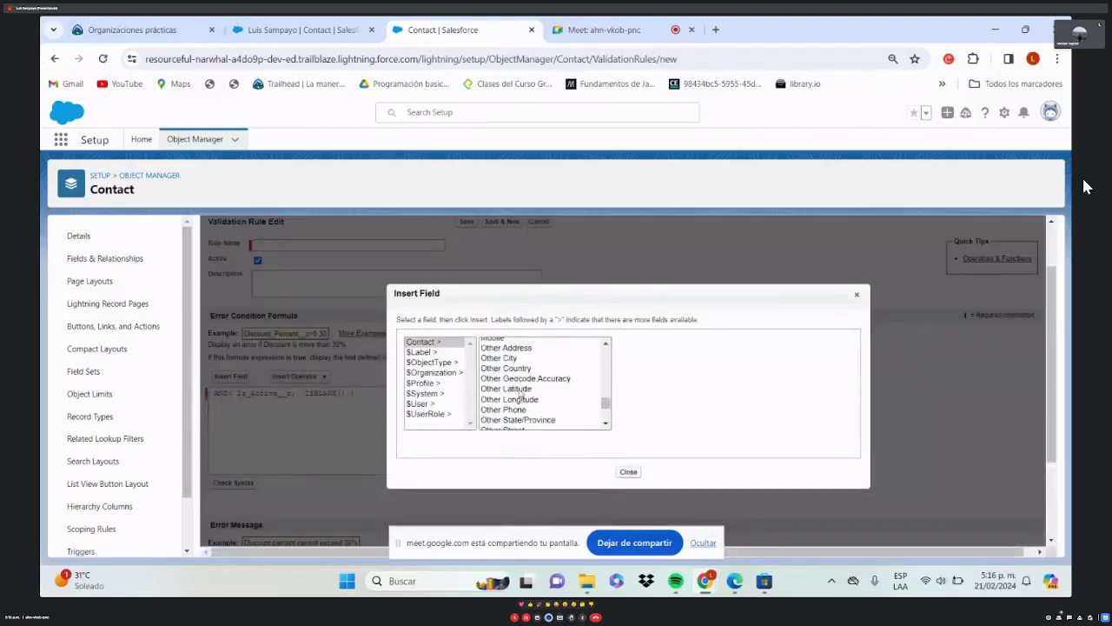
scroll(522, 394, down, 3)
click(502, 373)
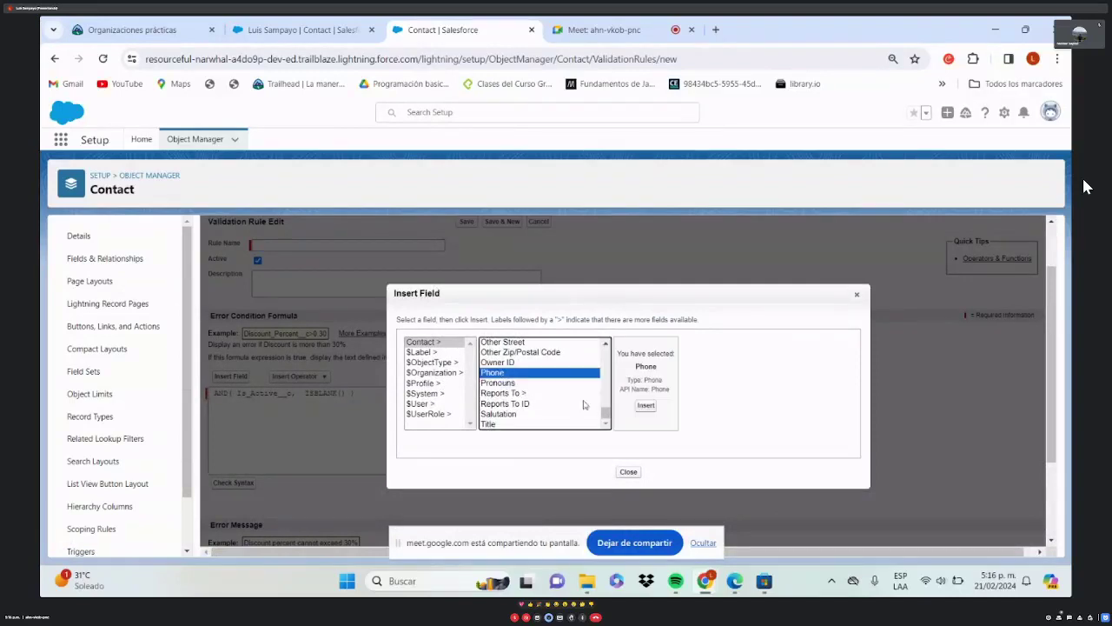
click(645, 407)
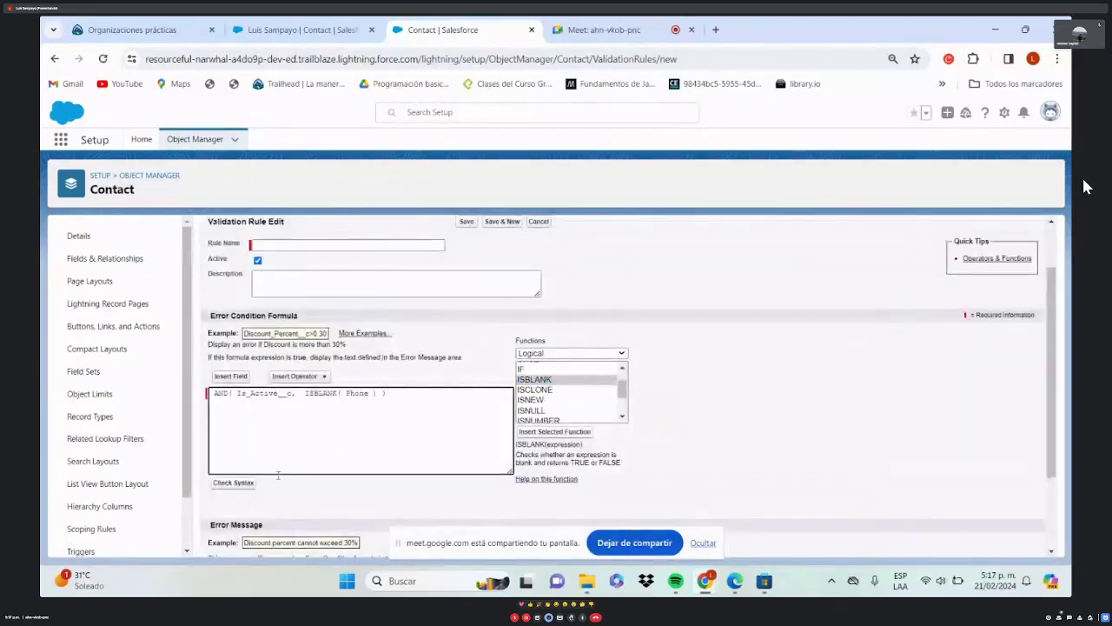
click(233, 483)
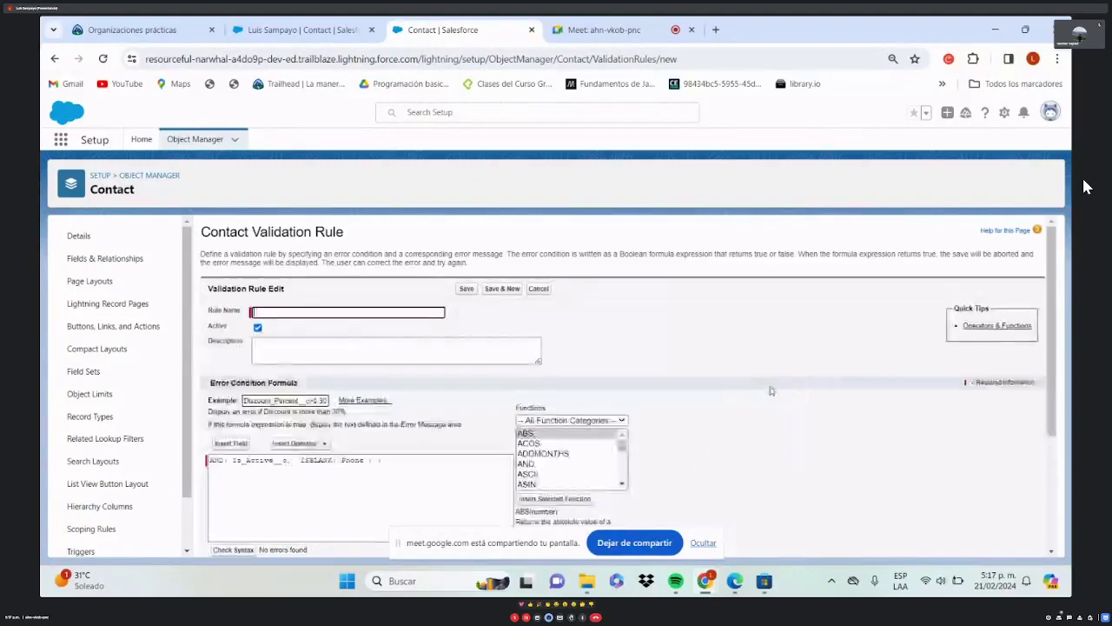
- Name the validation rule Telefono_en_Usuarios_Activos
click(349, 312)
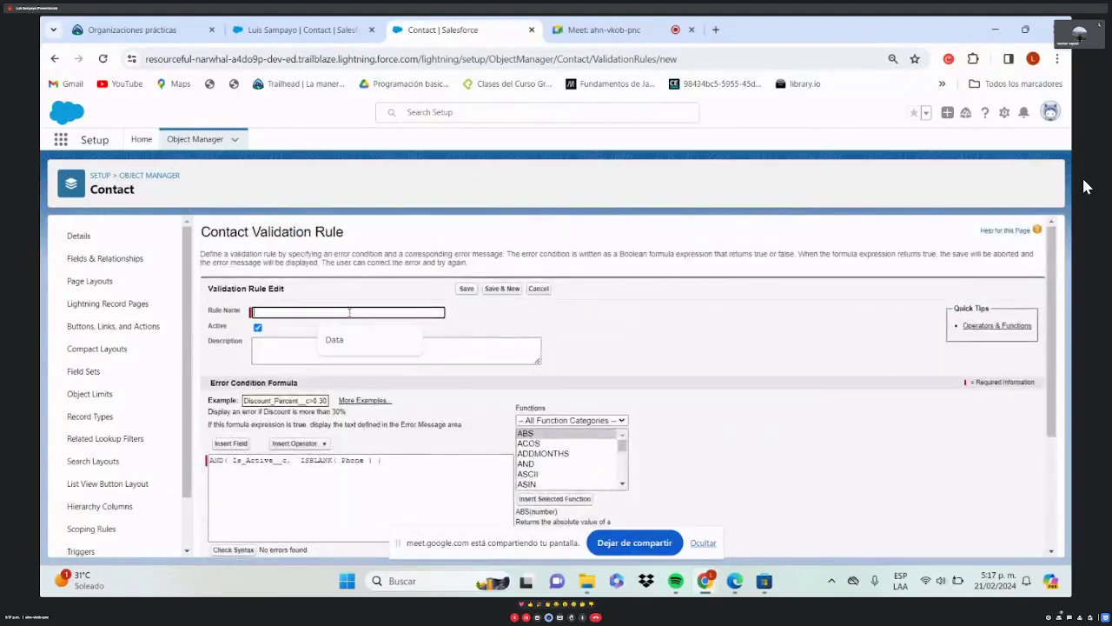
text(T)
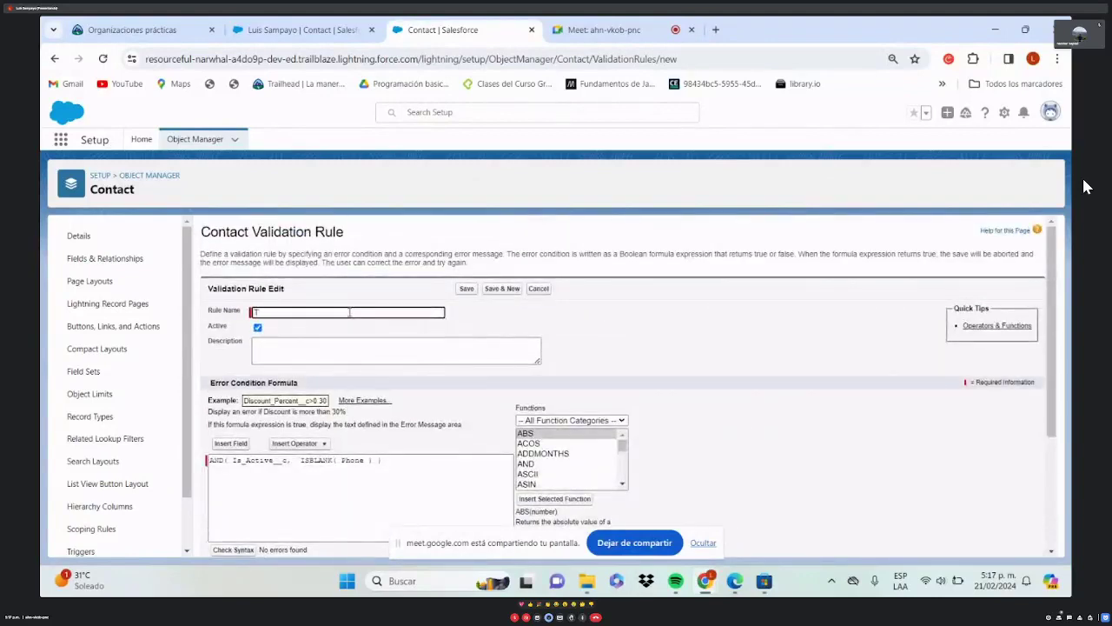
text(elefono en Usuarios Activos)
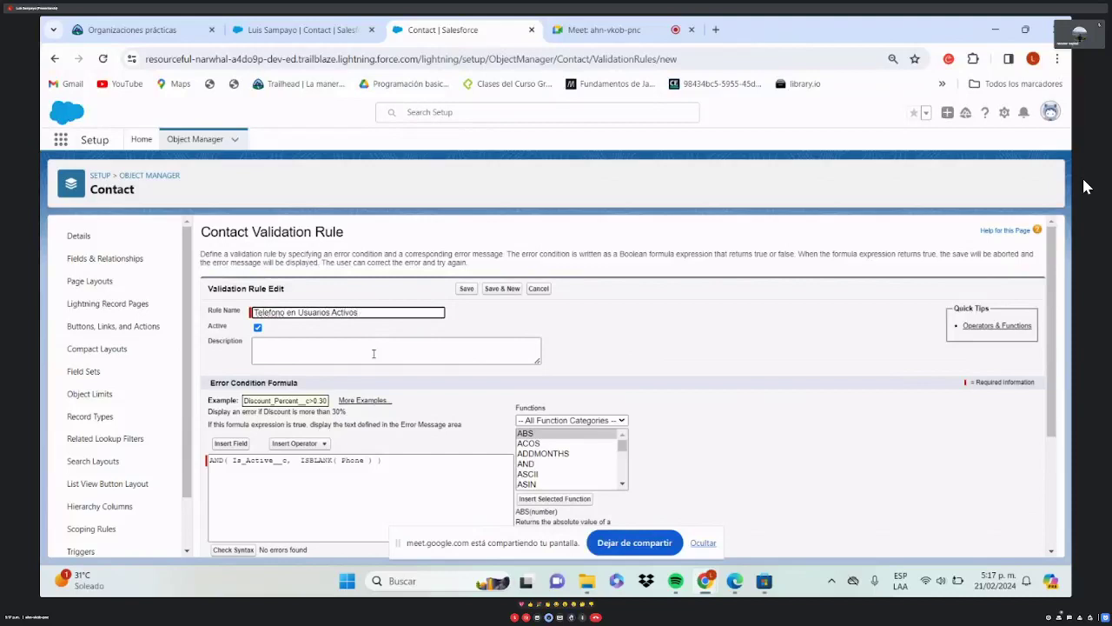
click(401, 363)
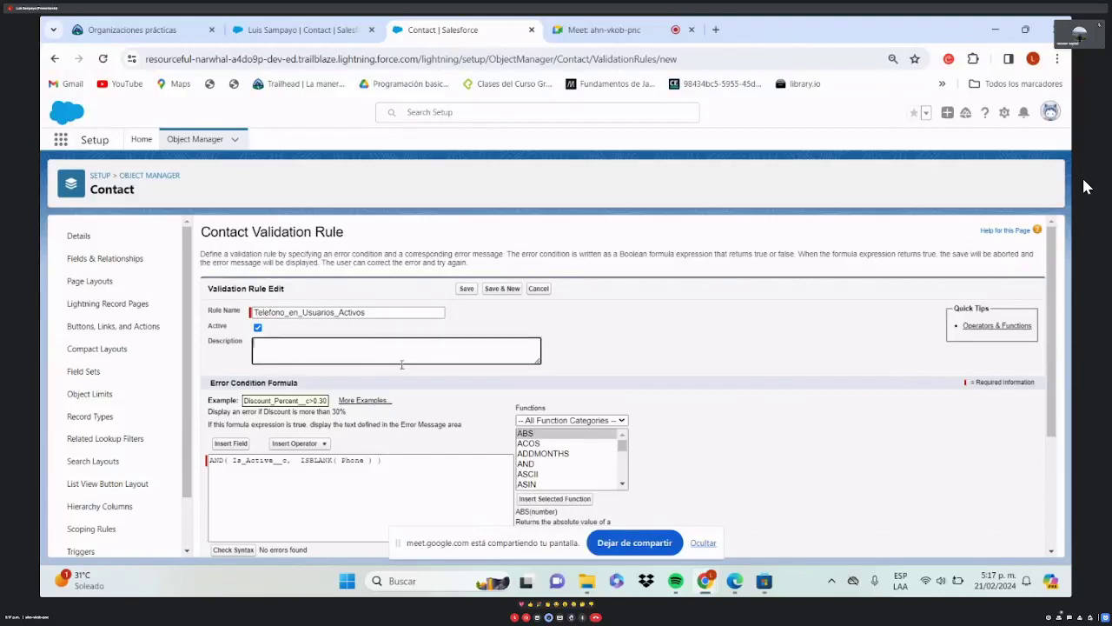
- Enter the error message "El teléfono es obligatorio cuando el contacto está activo." and save the validation rule
scroll(401, 365, down, 2)
click(343, 469)
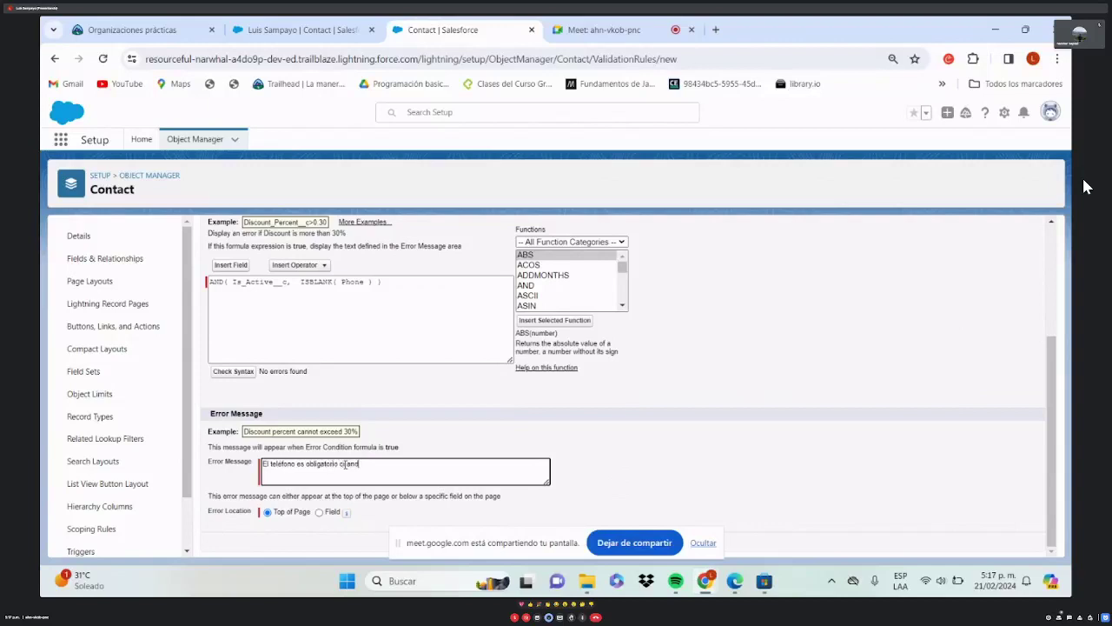
text(cto está activo.)
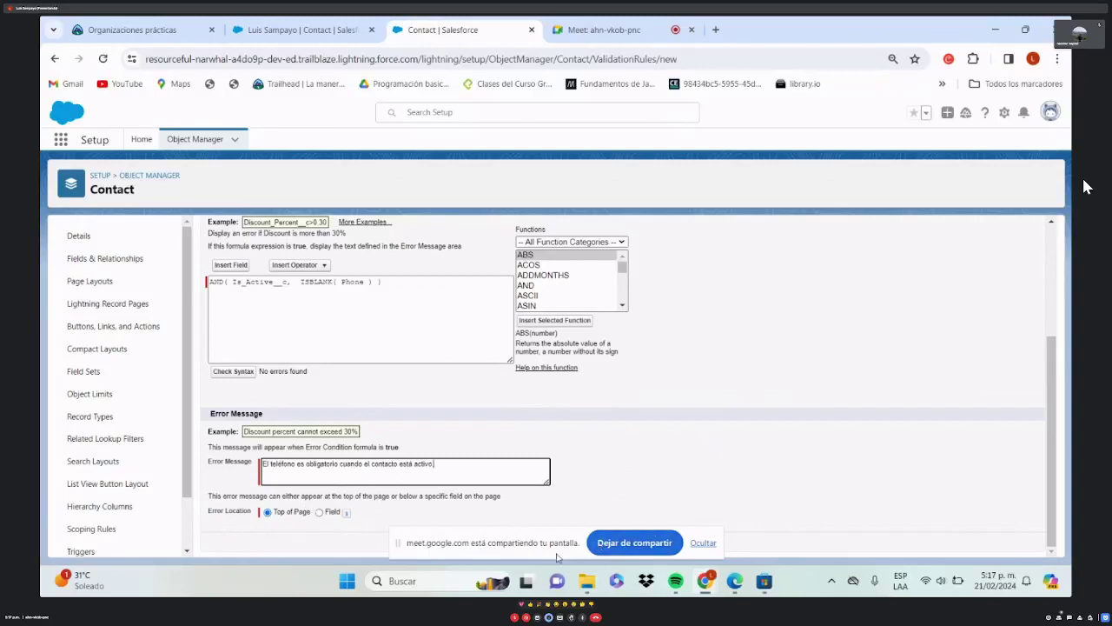
drag(559, 556, 579, 591)
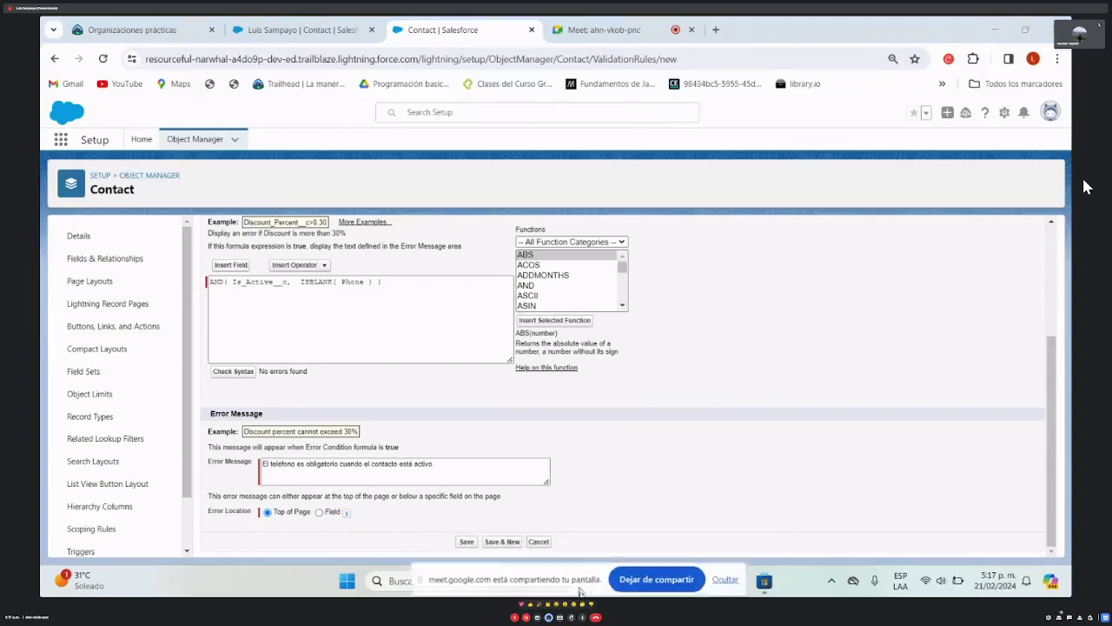
click(467, 542)
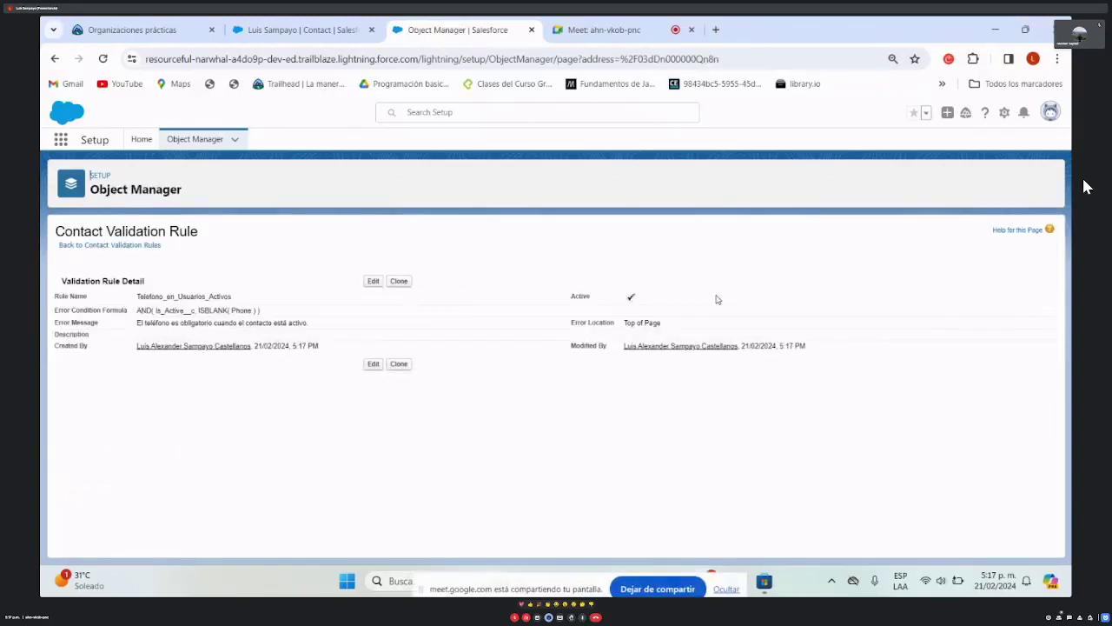
- Return to the open contact record and edit its details to mark the contact as Is Active
click(299, 29)
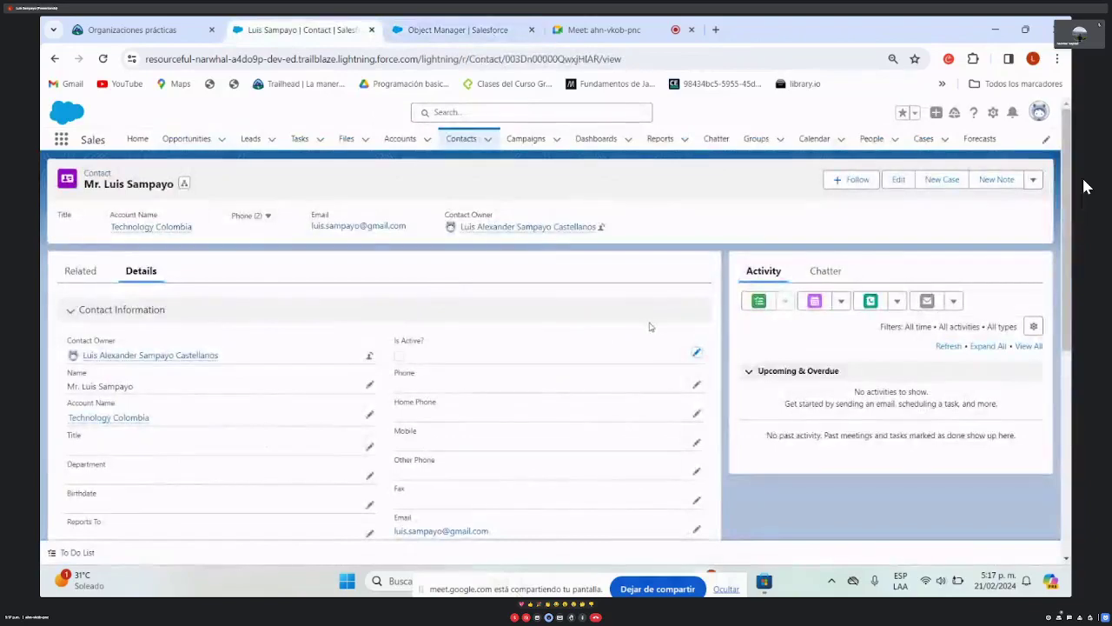
click(697, 349)
scroll(582, 419, down, 2)
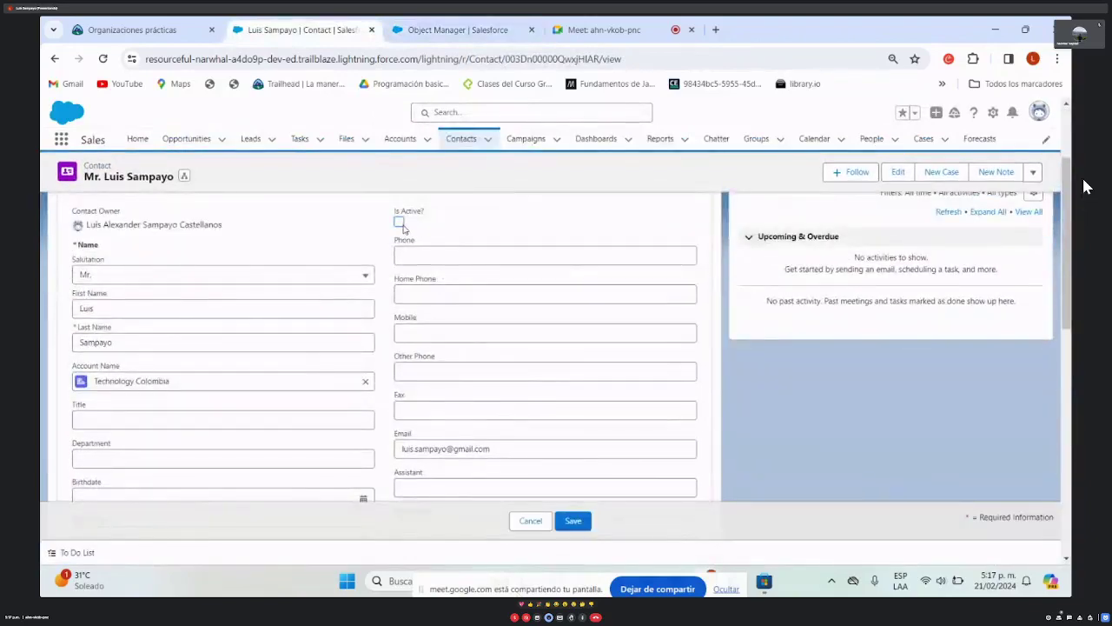
click(398, 223)
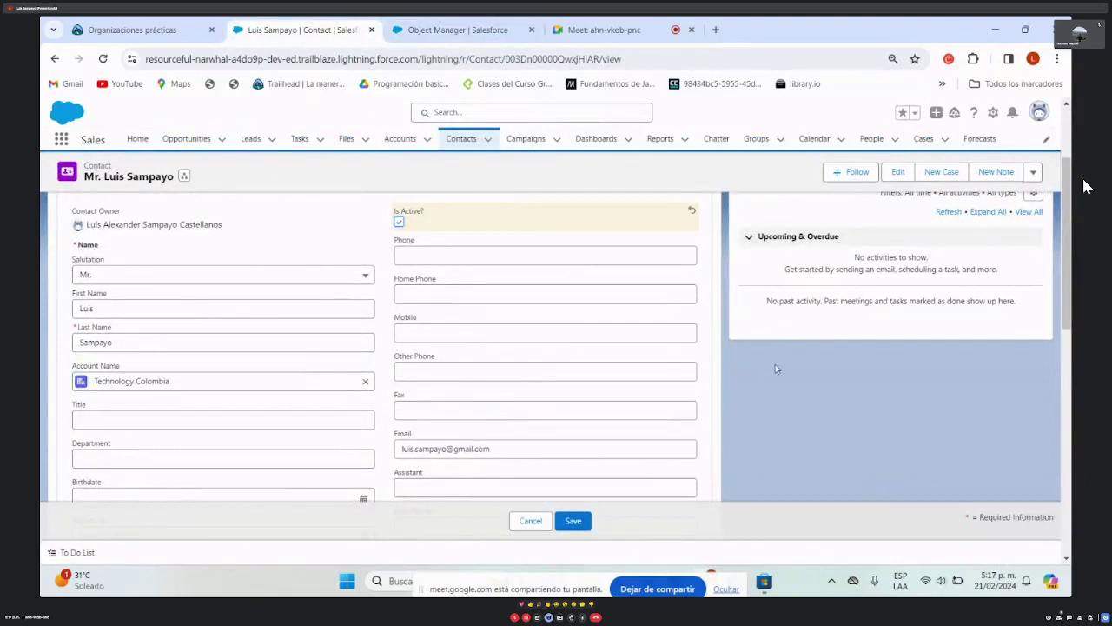
click(571, 250)
click(125, 423)
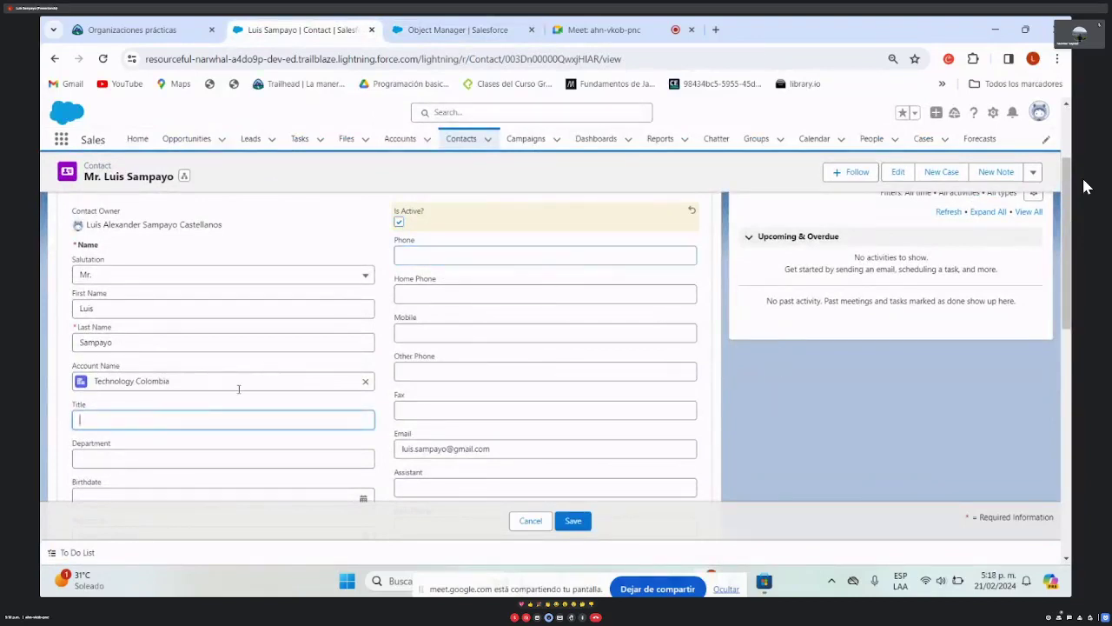
- Fill in the contact's birthdate and try to save the active contact with an empty Phone field
click(290, 495)
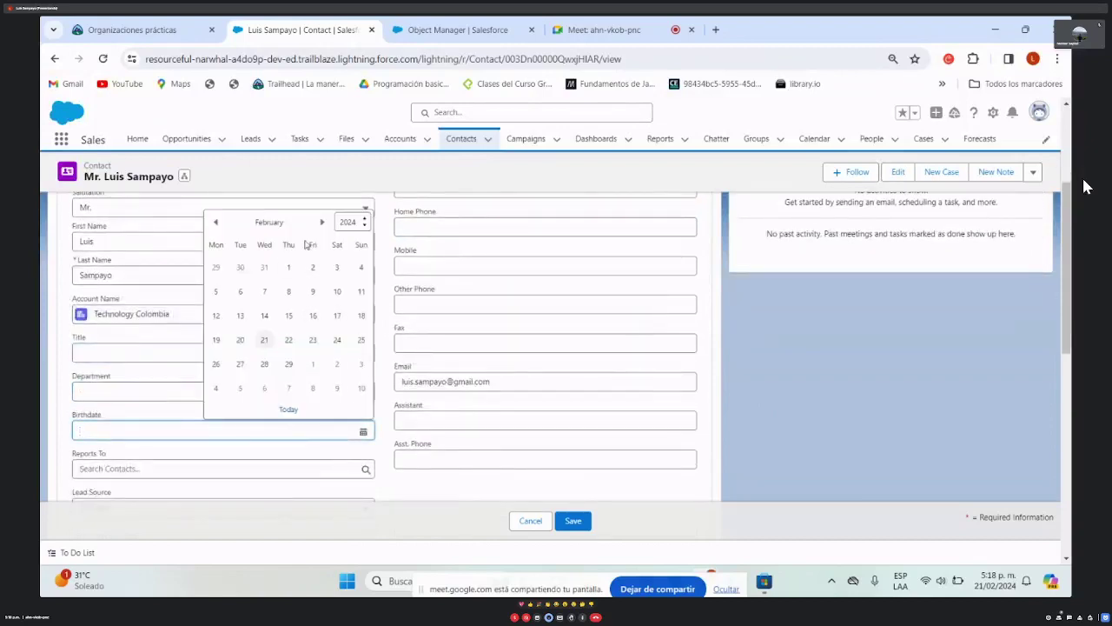
click(351, 222)
scroll(350, 278, up, 7)
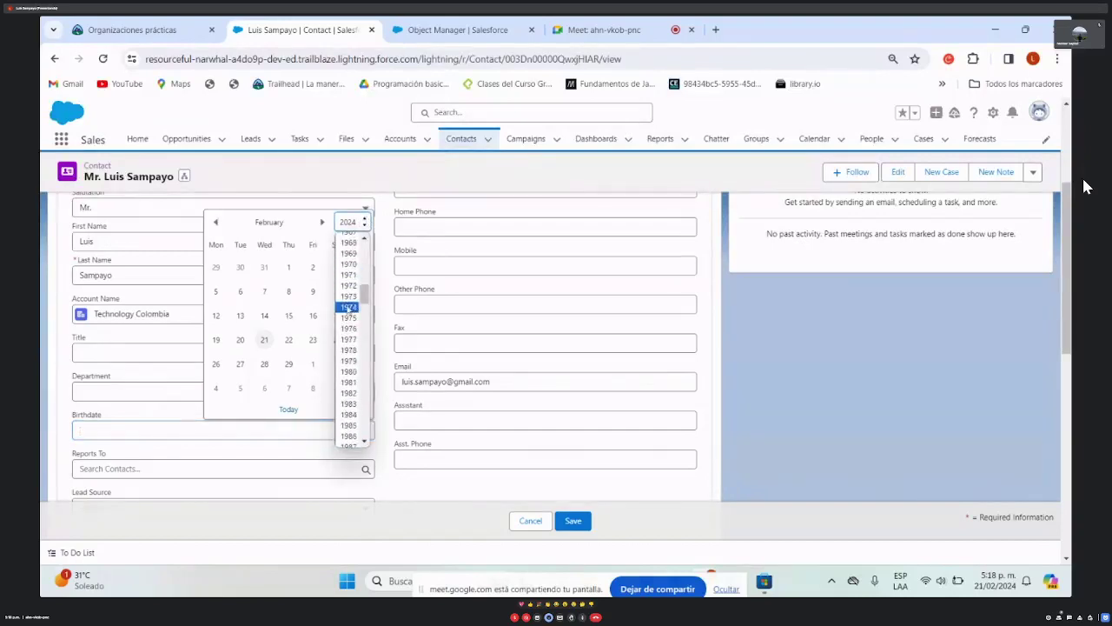
click(349, 361)
click(339, 293)
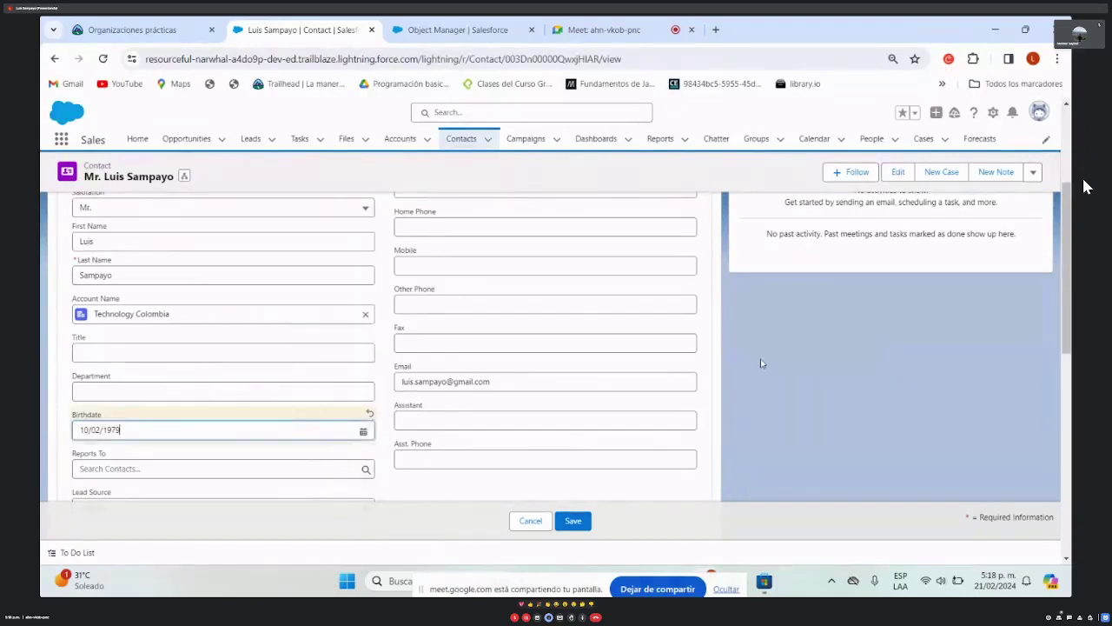
scroll(762, 363, up, 2)
click(580, 520)
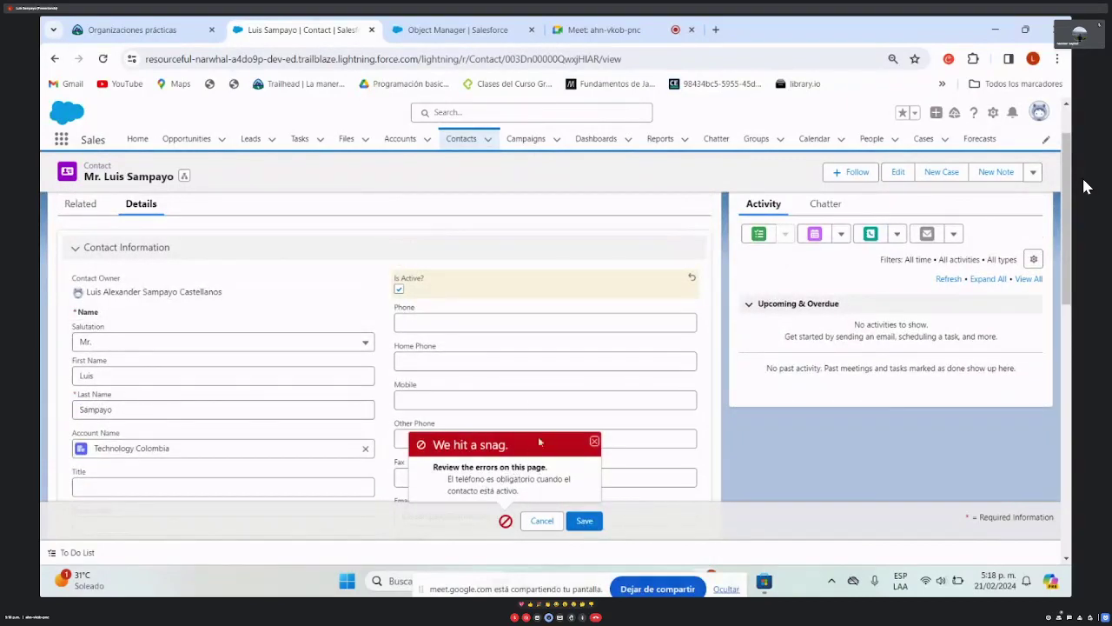
- Enter the contact's phone number in the Phone field and save the record
click(536, 323)
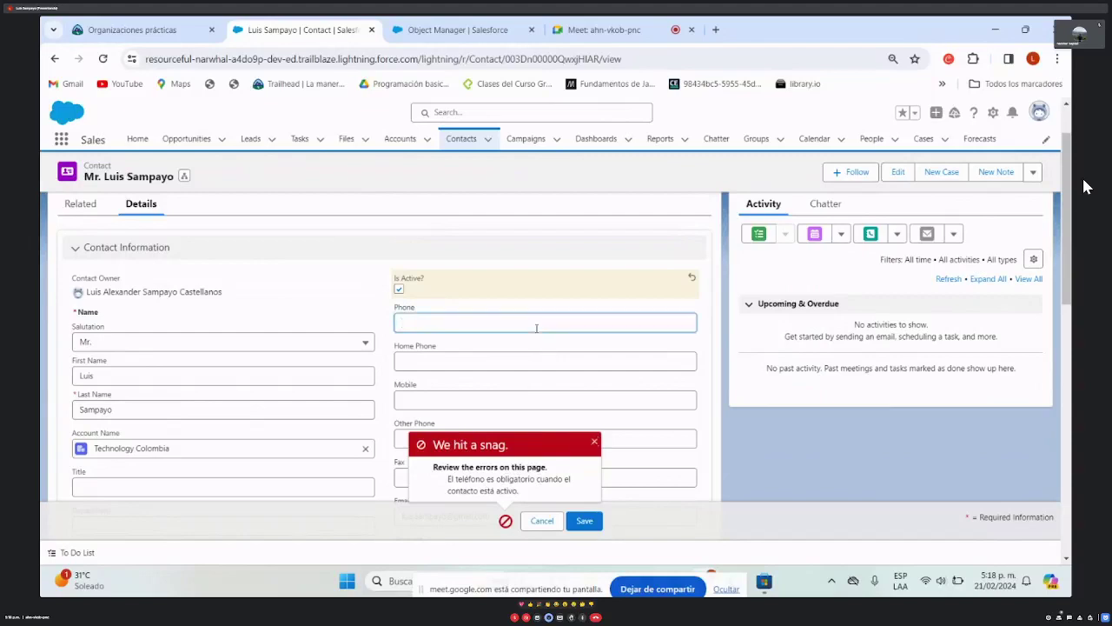
text(123456789)
click(583, 525)
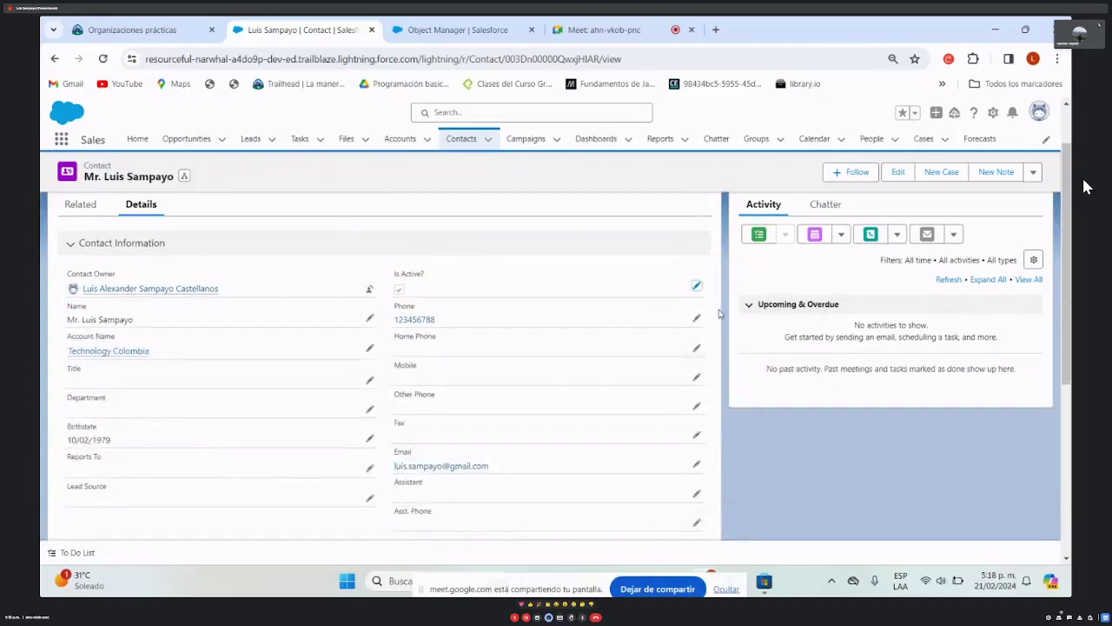
- Edit the contact again to unmark Is Active and clear the Phone field, and save the record
click(695, 286)
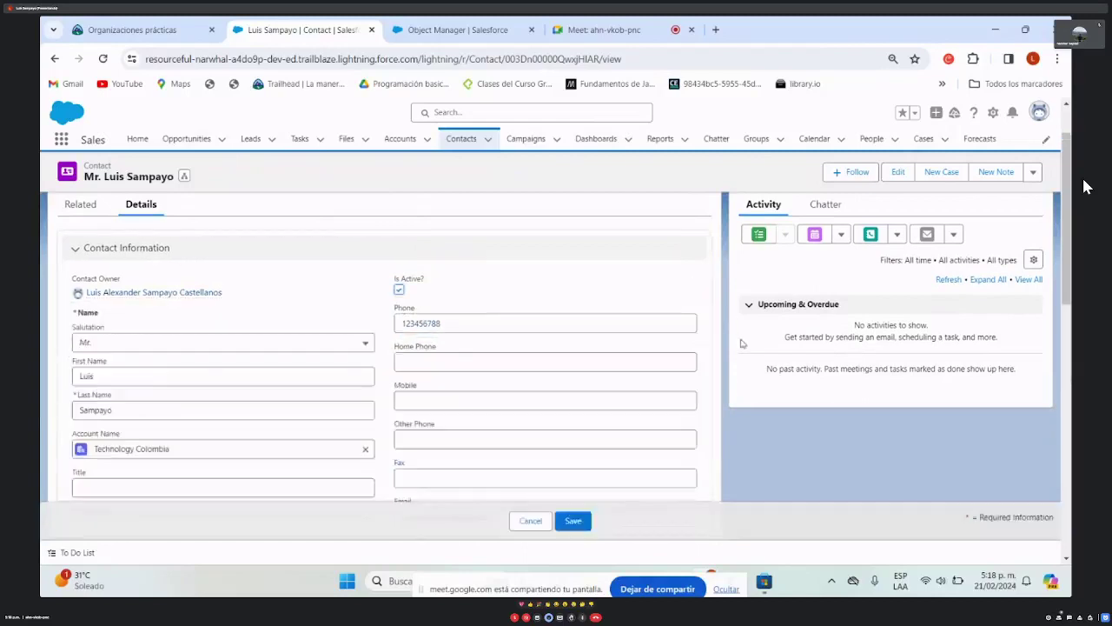
click(399, 291)
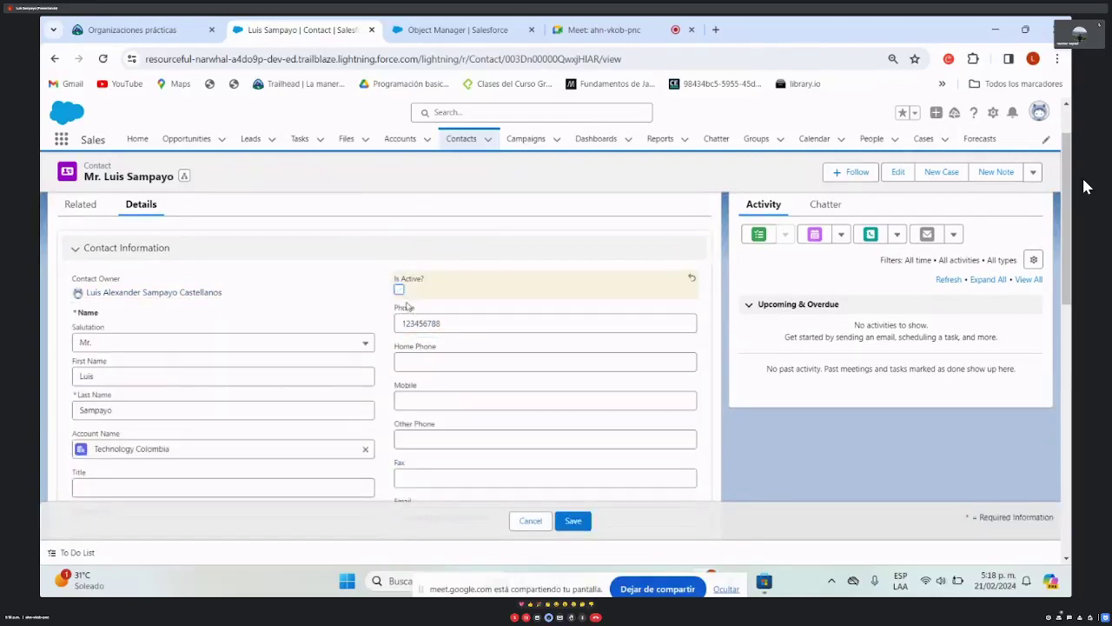
click(454, 322)
double_click(454, 322)
key(BackSpace)
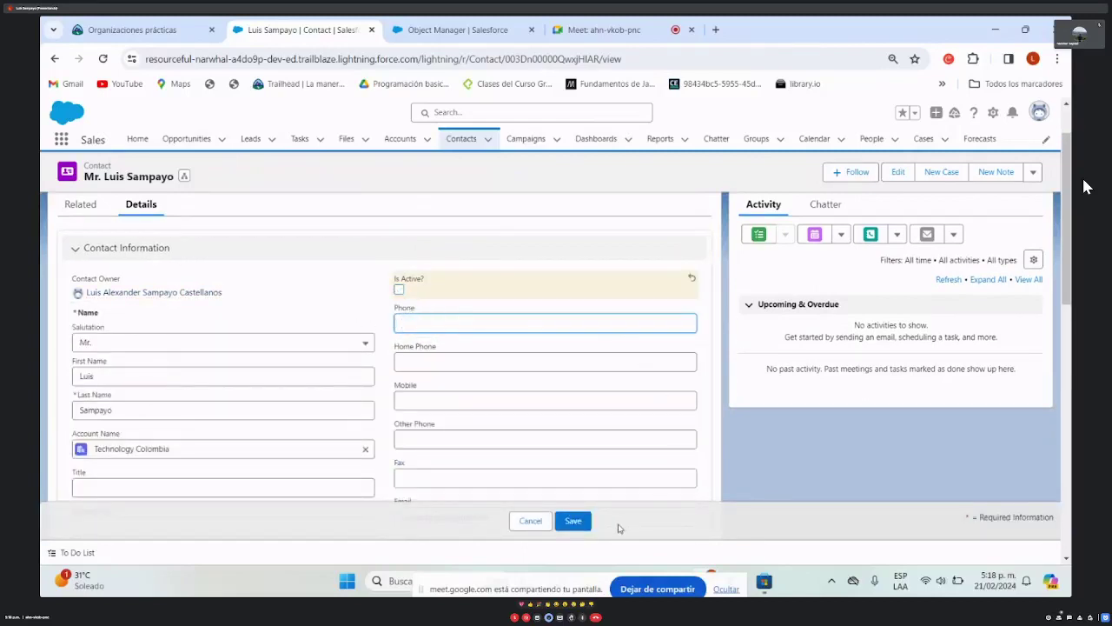
click(584, 524)
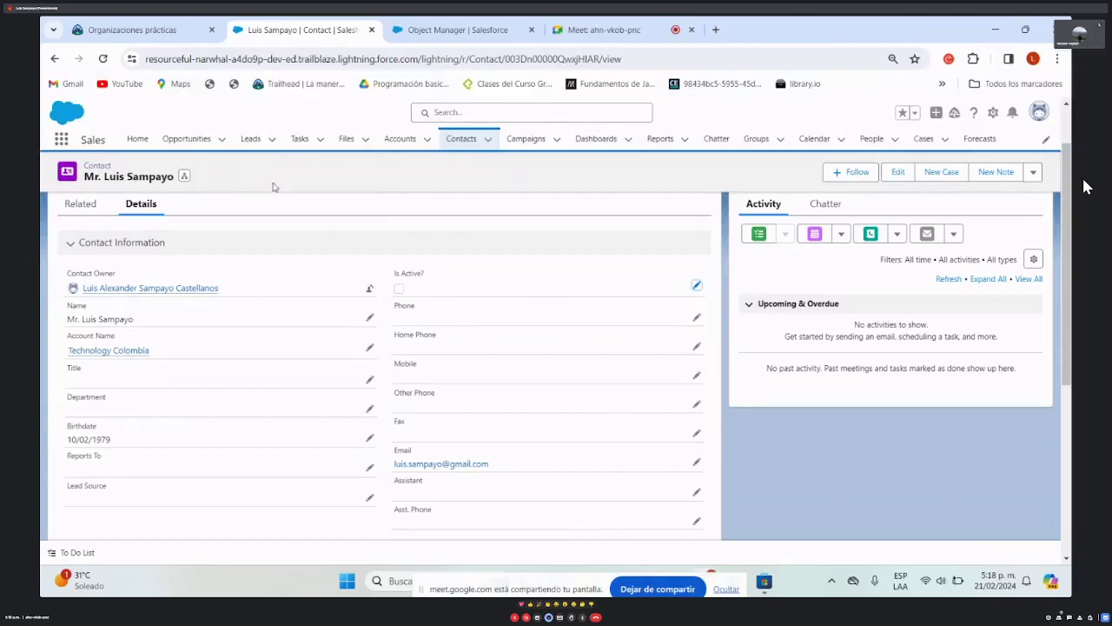
- Open the Opportunities list and check exercise 3 about closed opportunities in the Plantilla Formando Cracks PDF in Edge
click(169, 142)
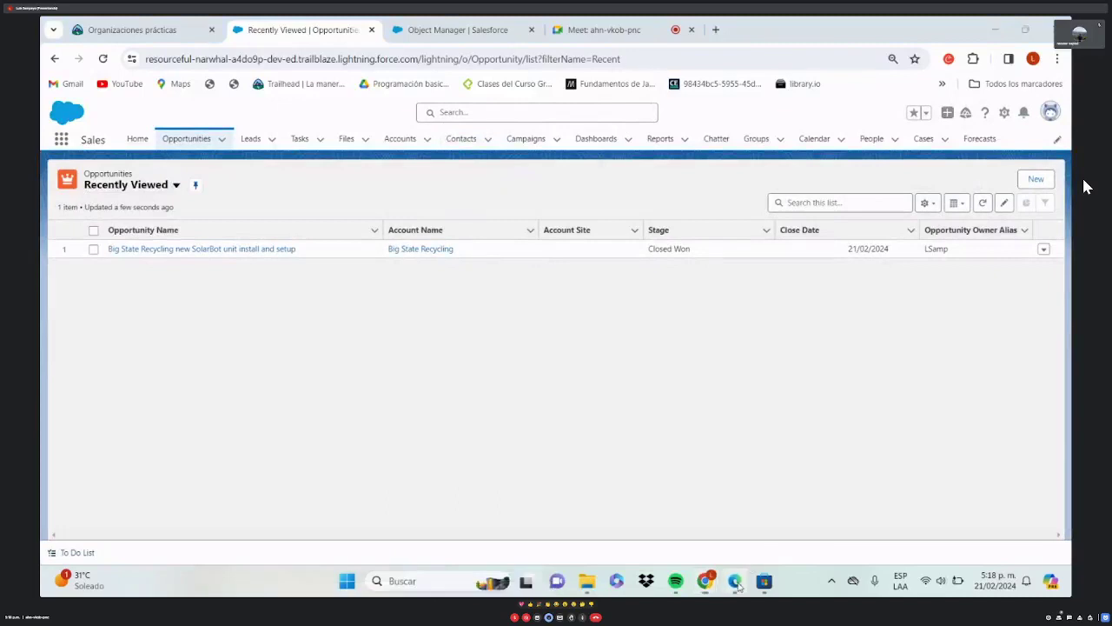
click(735, 582)
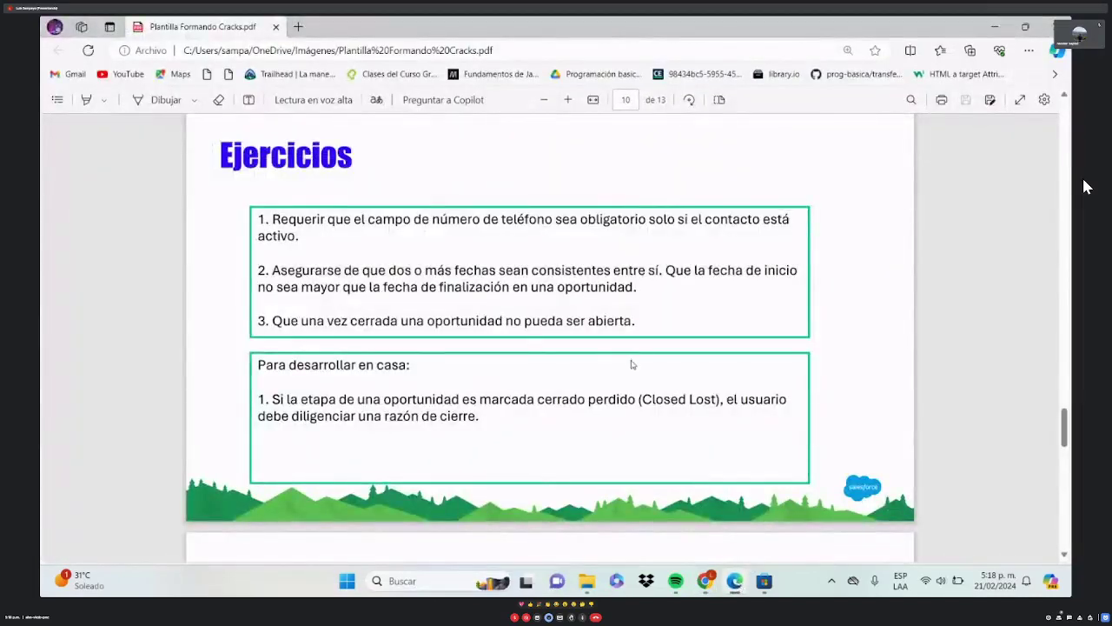
drag(637, 322, 459, 322)
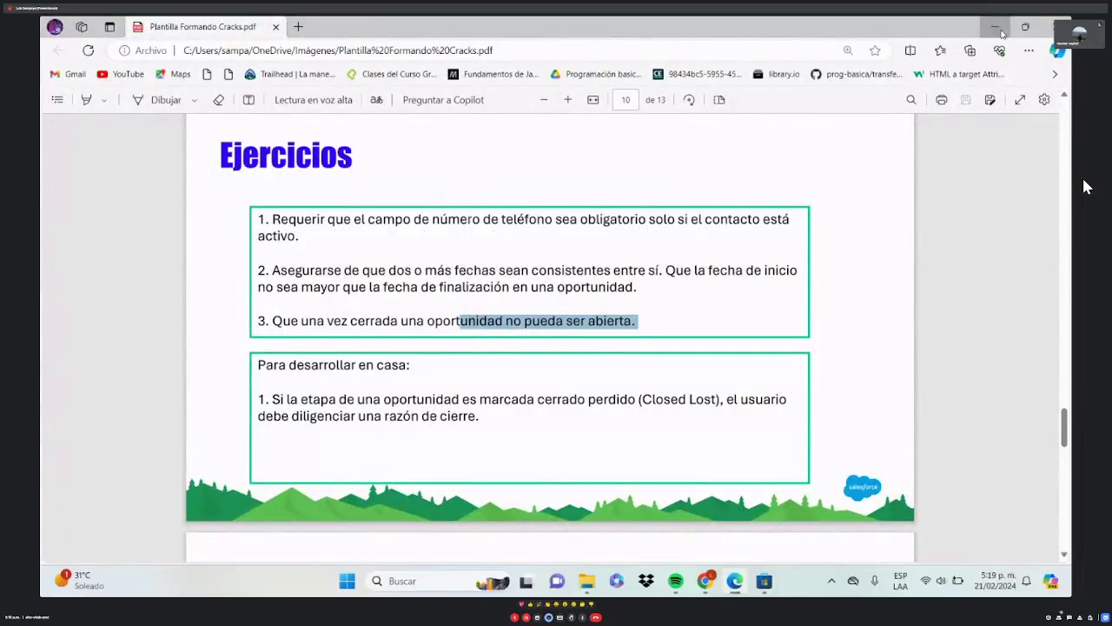
key(alt+Tab)
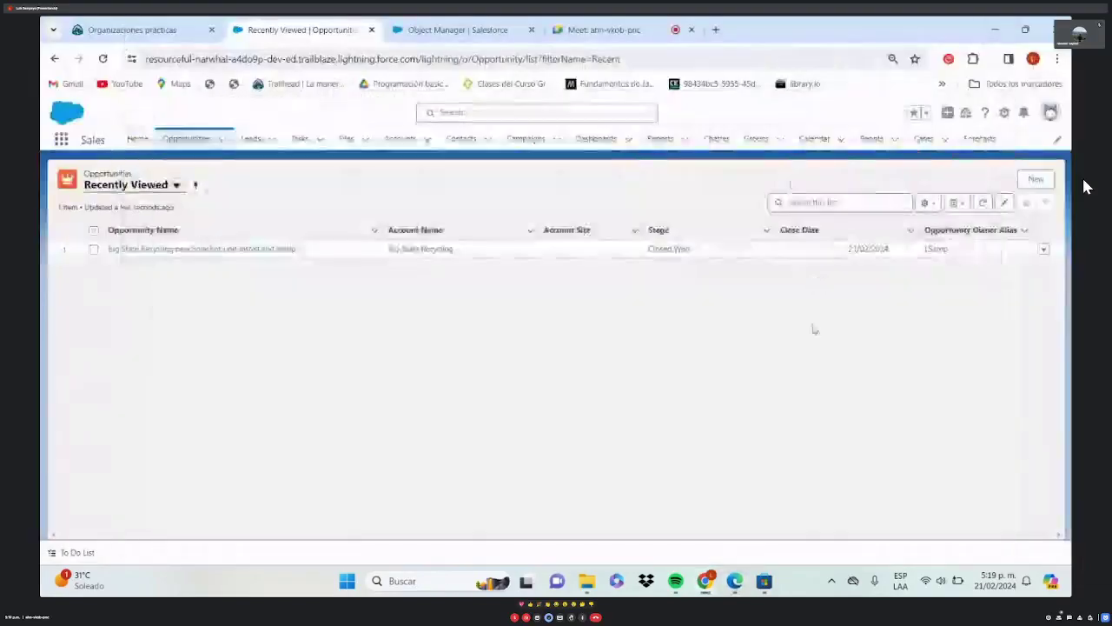
- Change the stage of the Big State Recycling new SolarBot unit install and setup opportunity to Qualification and select Closed on its stage path
click(280, 251)
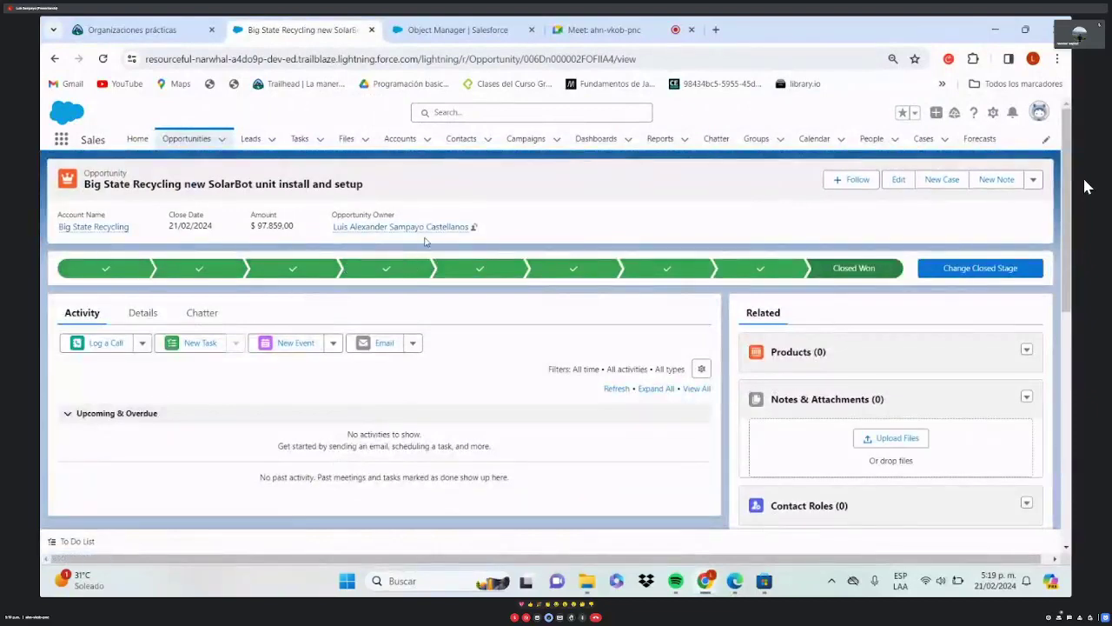
click(200, 268)
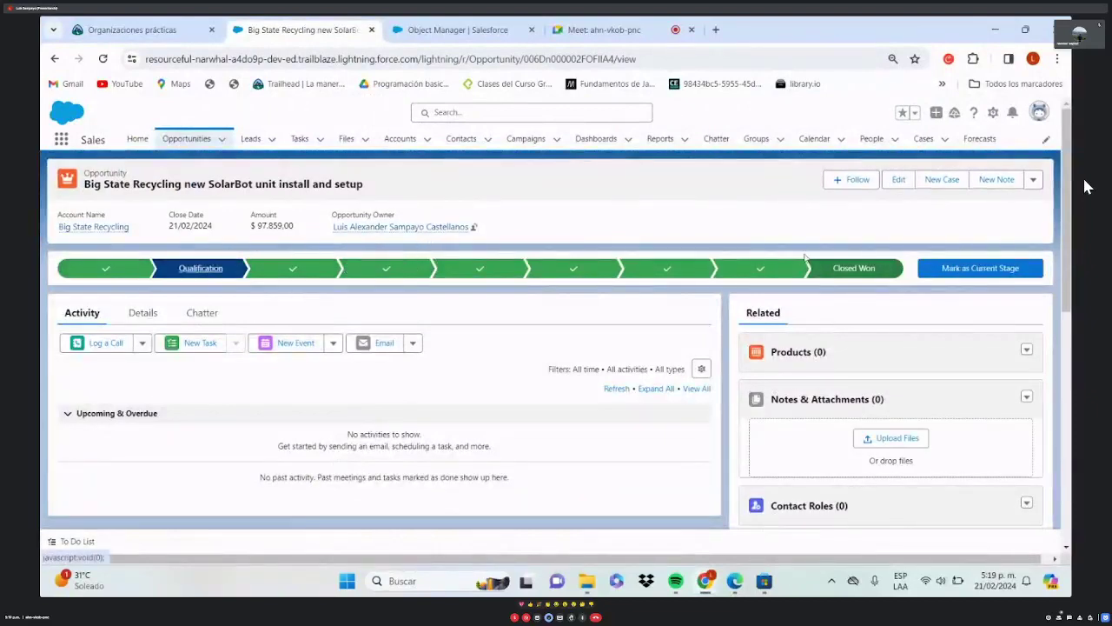
click(999, 275)
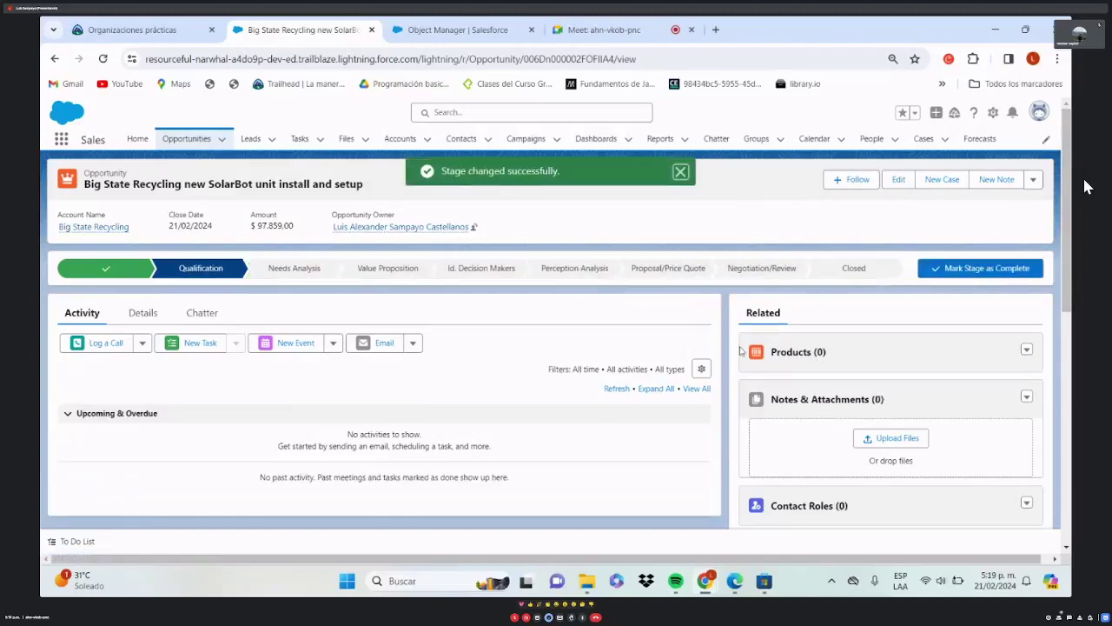
click(891, 271)
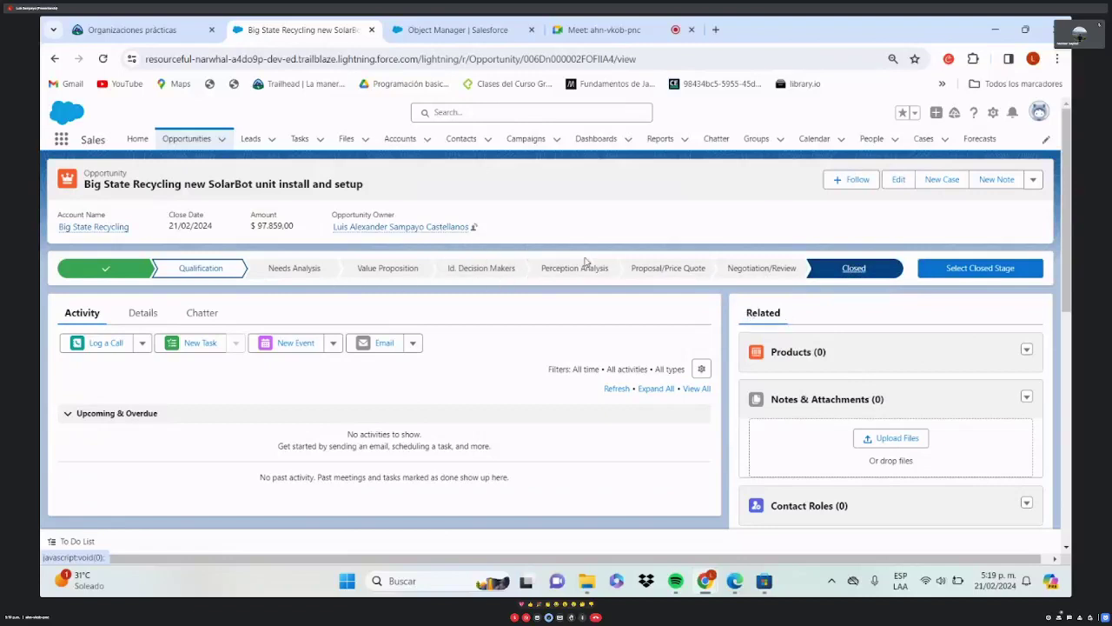
- Find the Opportunity object in the Object Manager and create a new validation rule for it
click(438, 29)
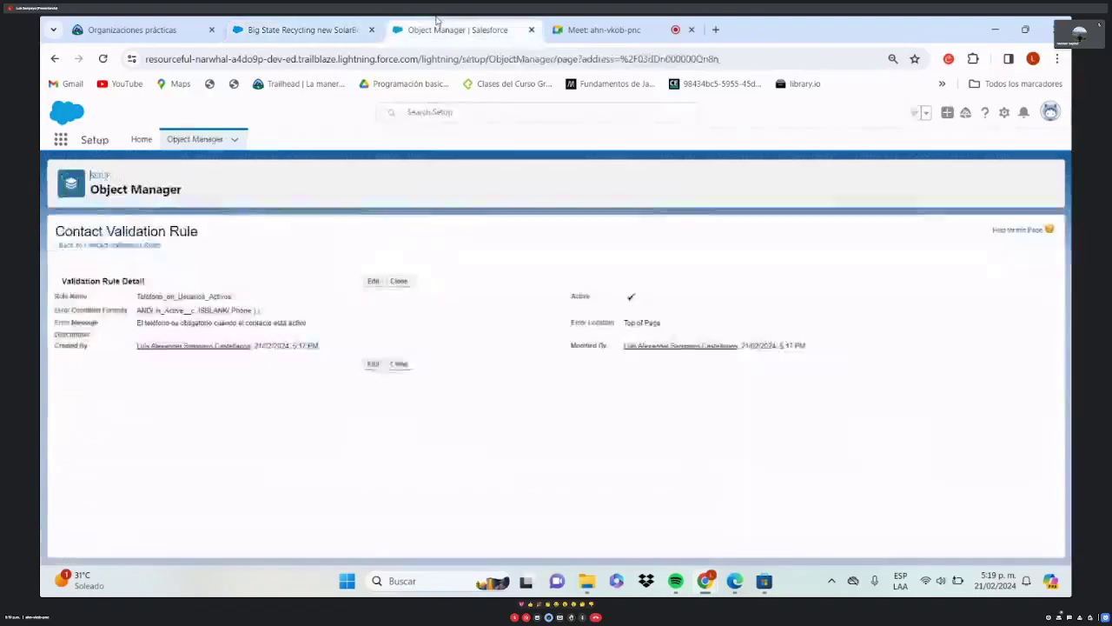
click(209, 145)
click(845, 179)
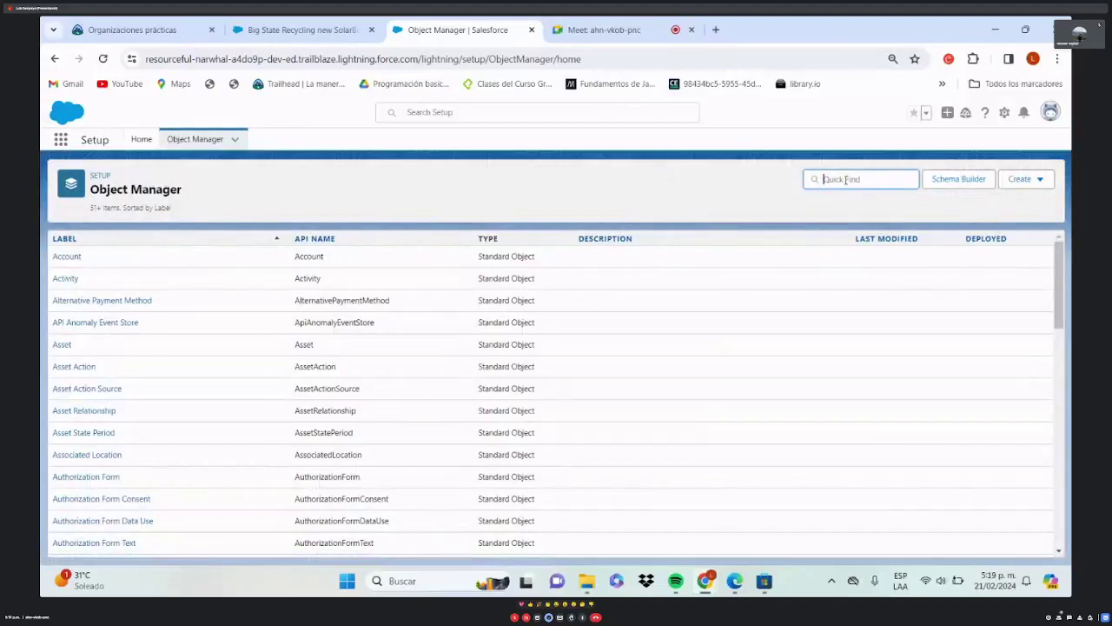
text(OpPO)
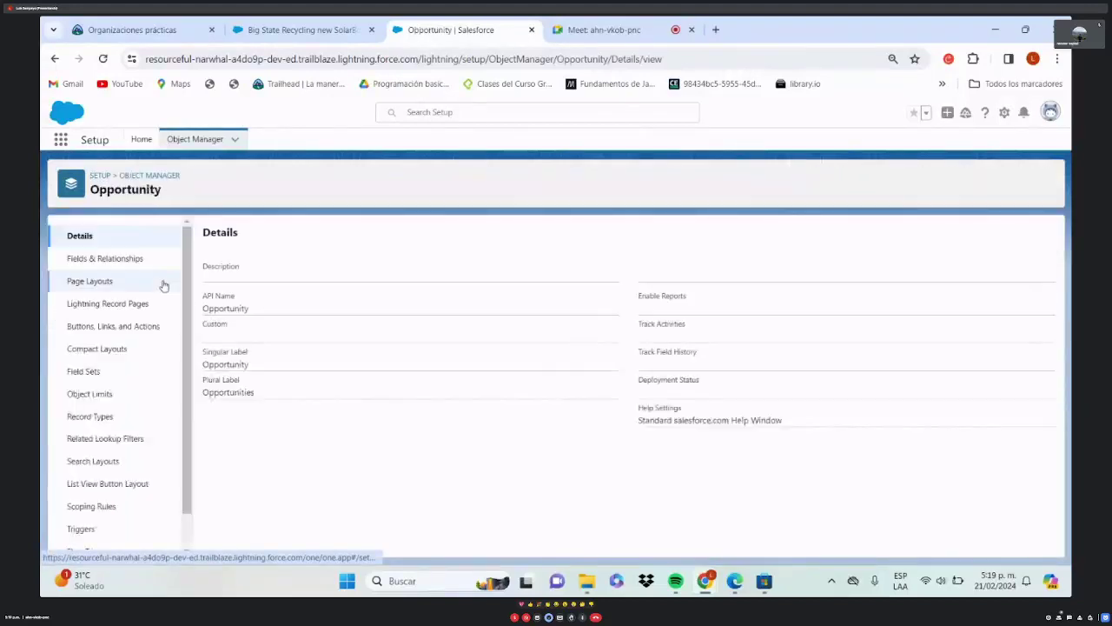
scroll(159, 313, down, 1)
click(112, 542)
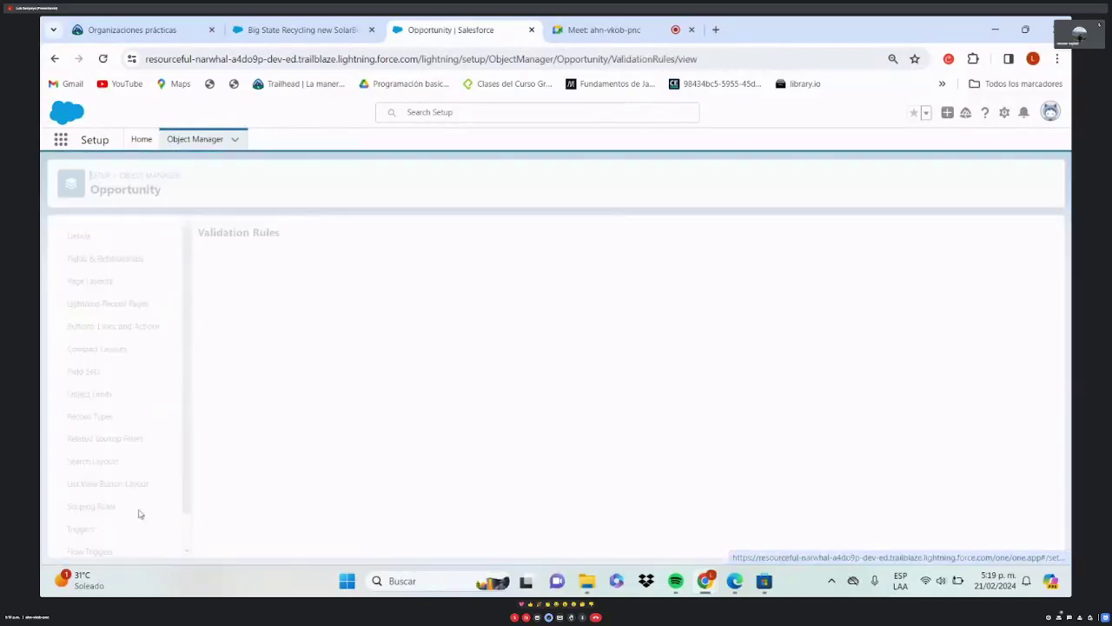
click(1041, 235)
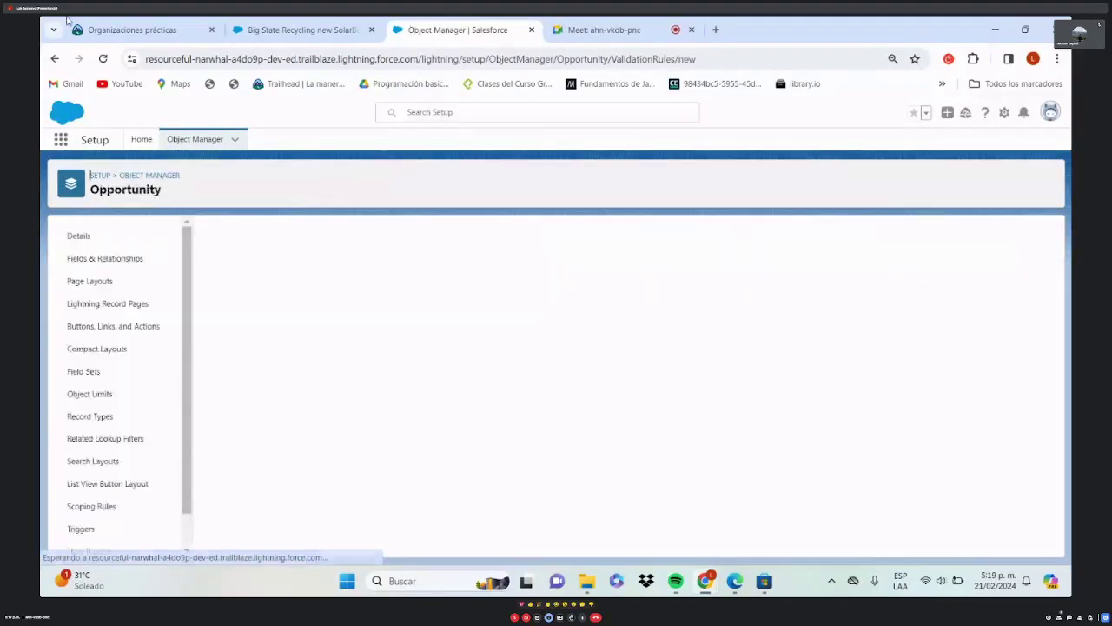
- Check the exercise PDF once more and give the Opportunity validation rule a name beginning with Oportunidad
click(297, 305)
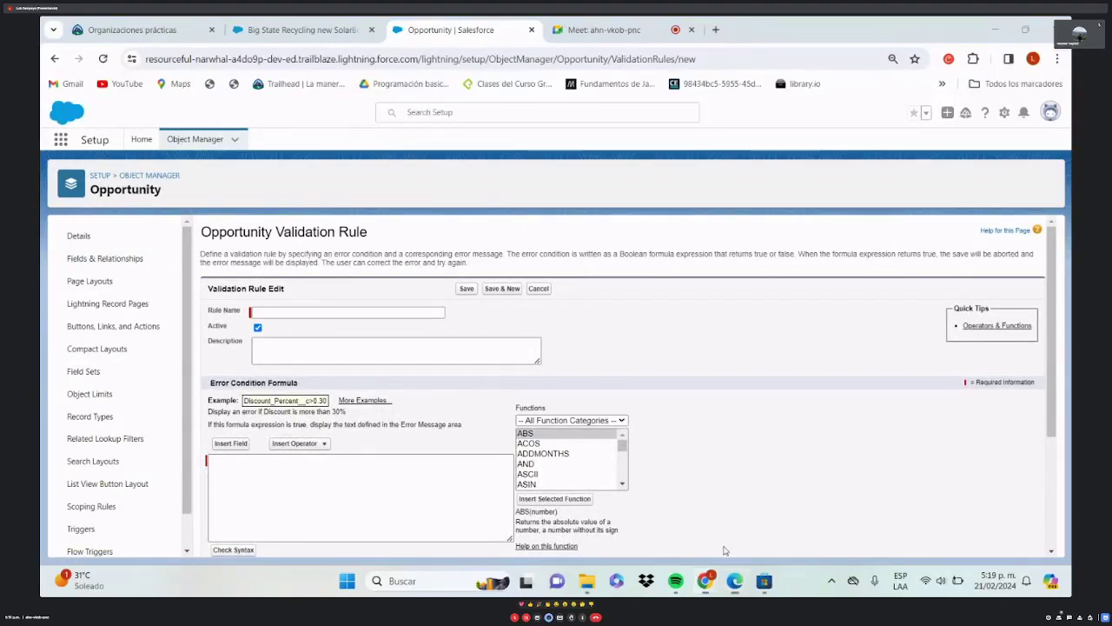
click(735, 580)
key(alt+Tab)
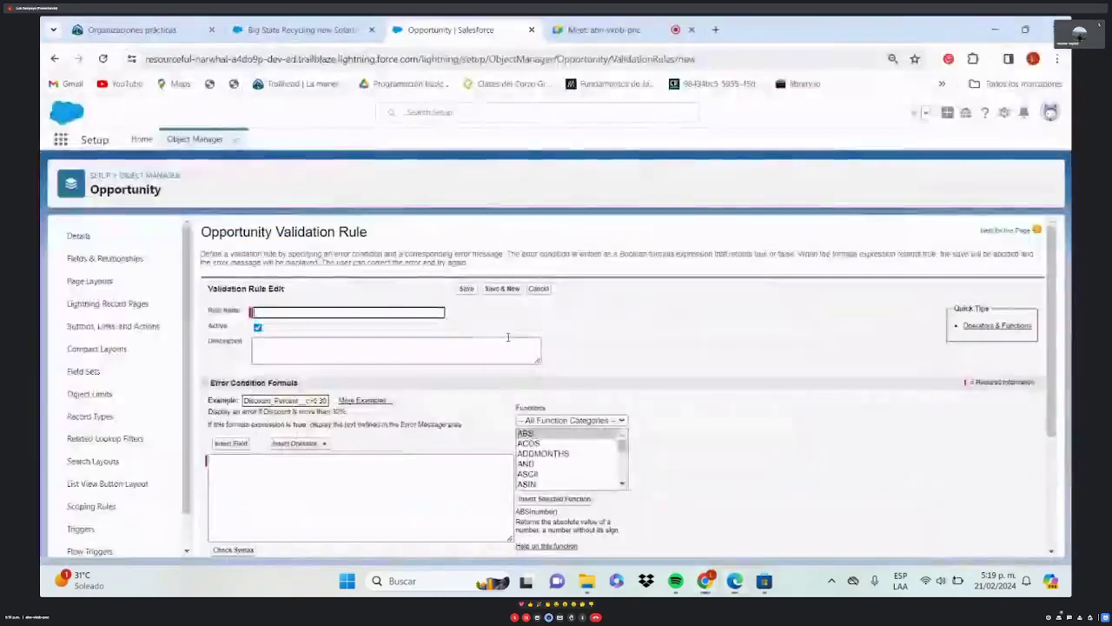
text(Opp)
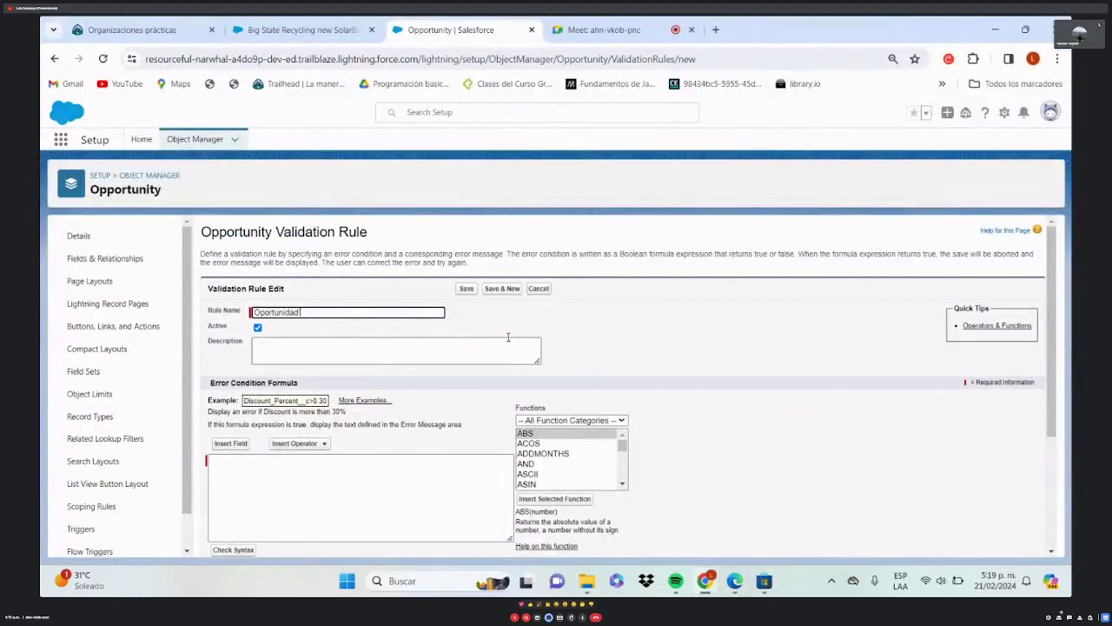
text(o)
- Enter the error message "Una vez cerrada la oportunidad no puede modificarse su estado" for the Opportunity validation rule
scroll(508, 337, down, 2)
click(351, 315)
click(322, 461)
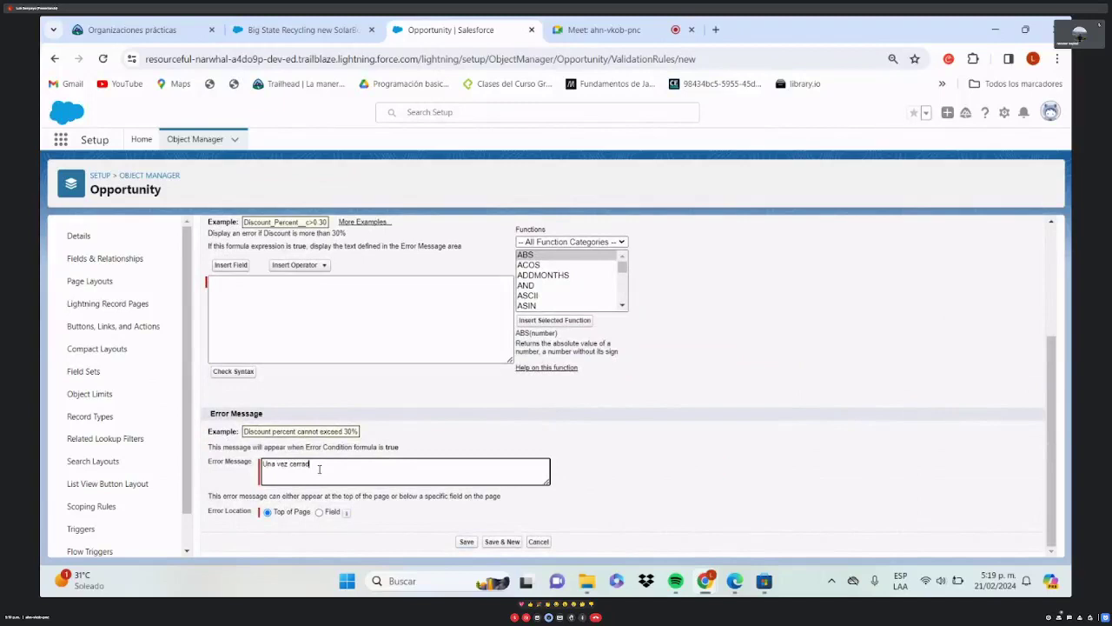
key(BackSpace)
key(BackSpace)
text(la oportunidad no puede modificarse s)
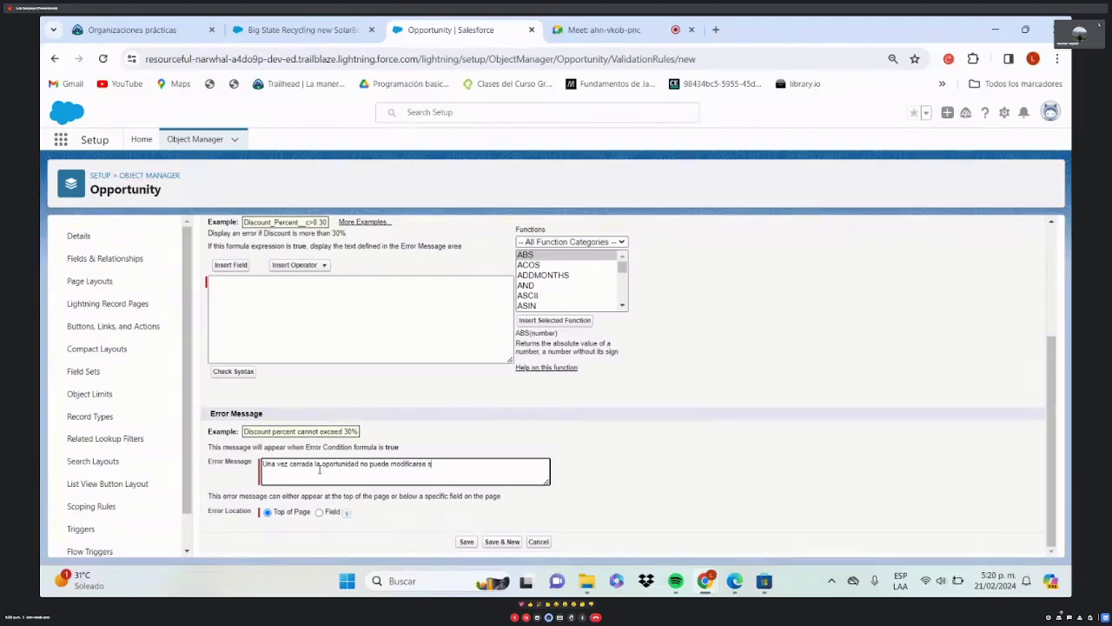
text(u estado)
click(314, 349)
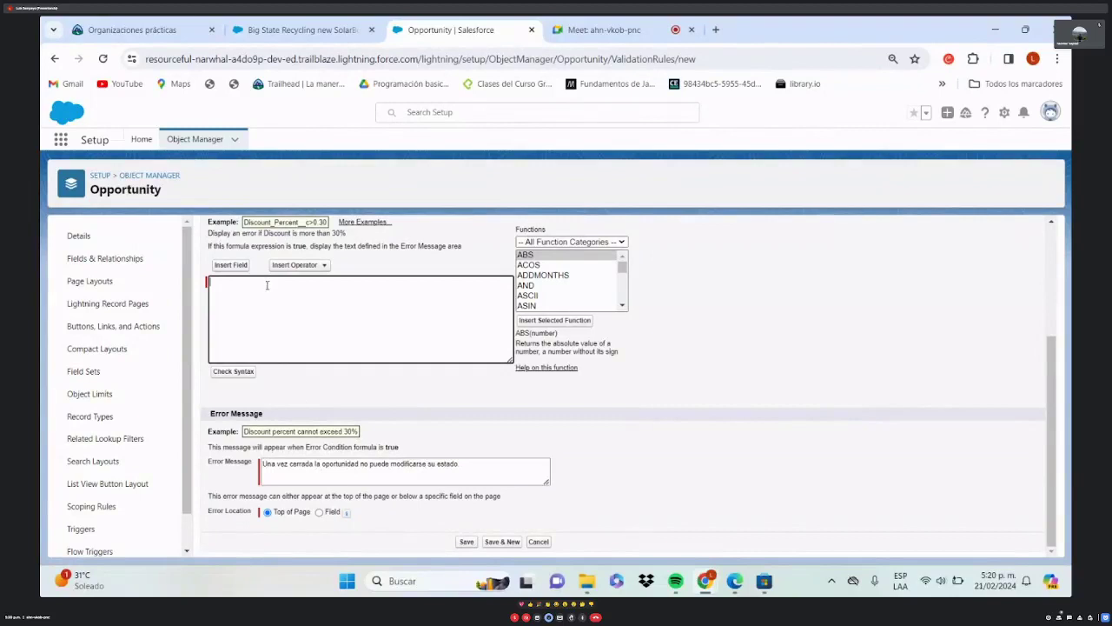
click(233, 265)
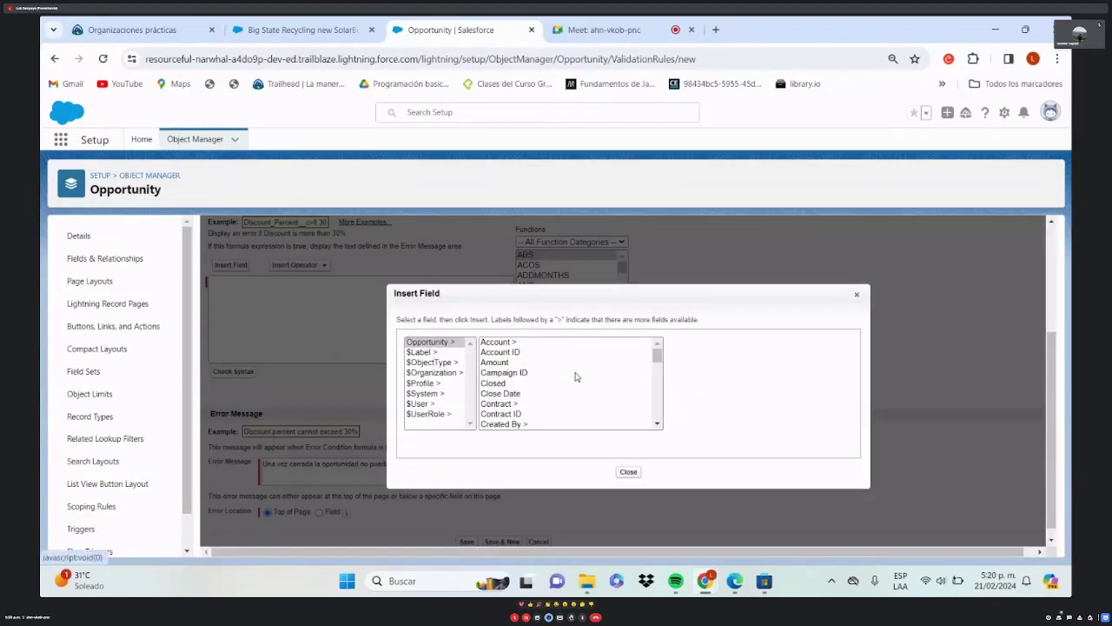
scroll(575, 376, down, 5)
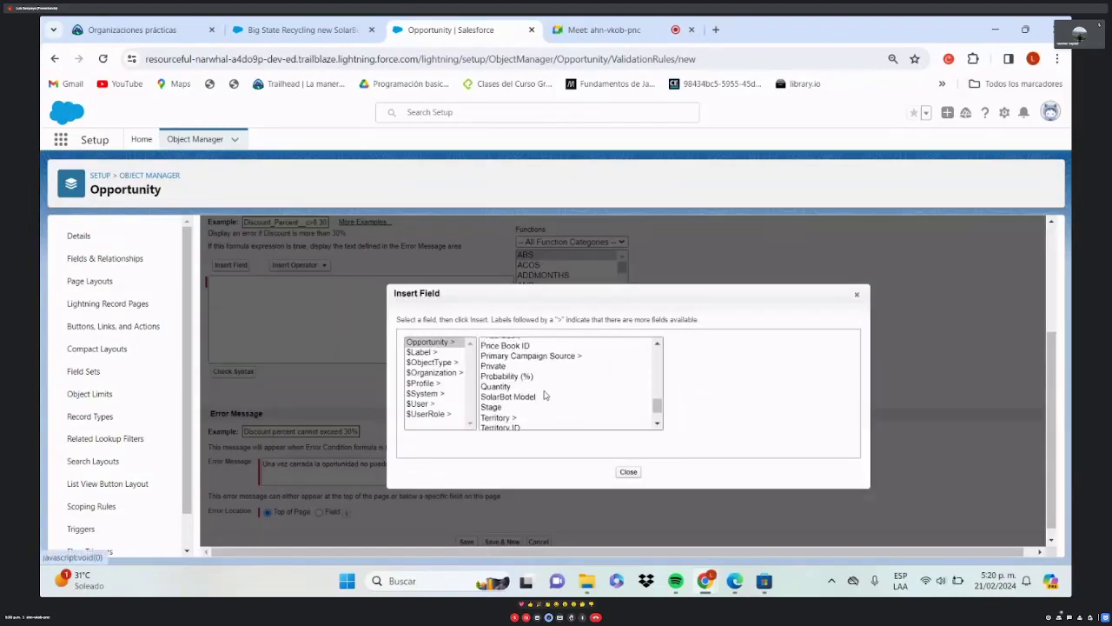
scroll(525, 396, down, 1)
scroll(529, 387, up, 5)
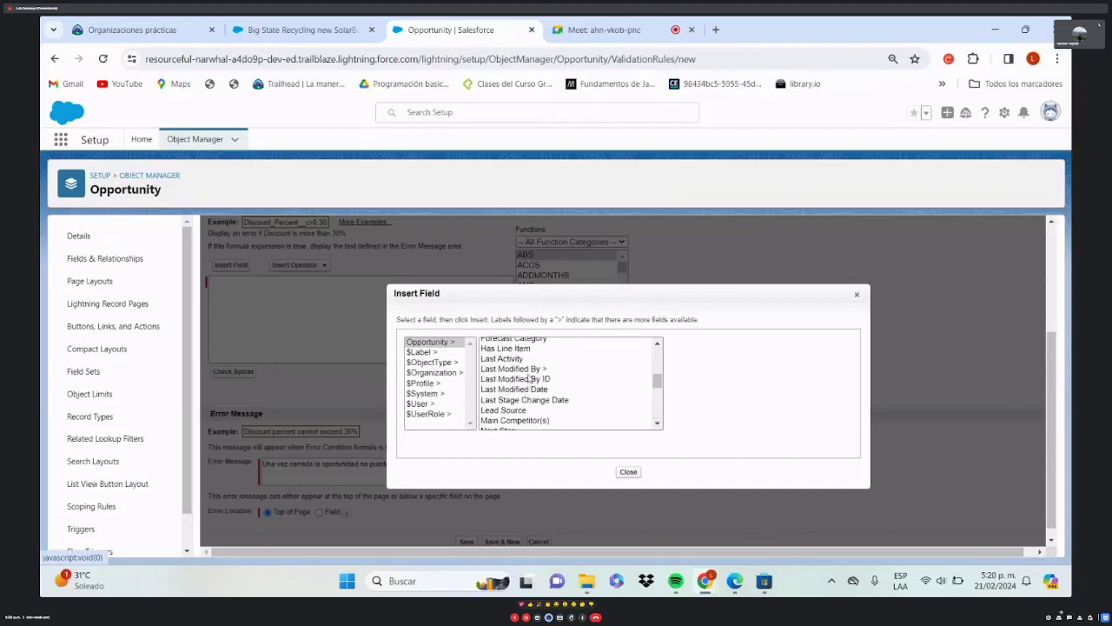
scroll(530, 379, up, 6)
click(512, 383)
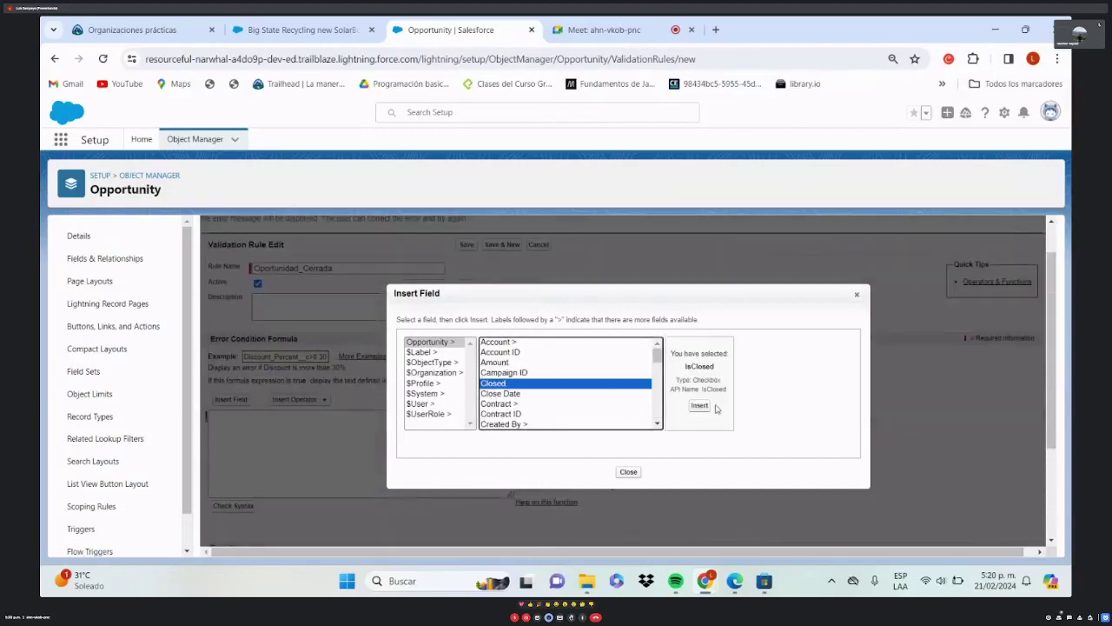
click(700, 406)
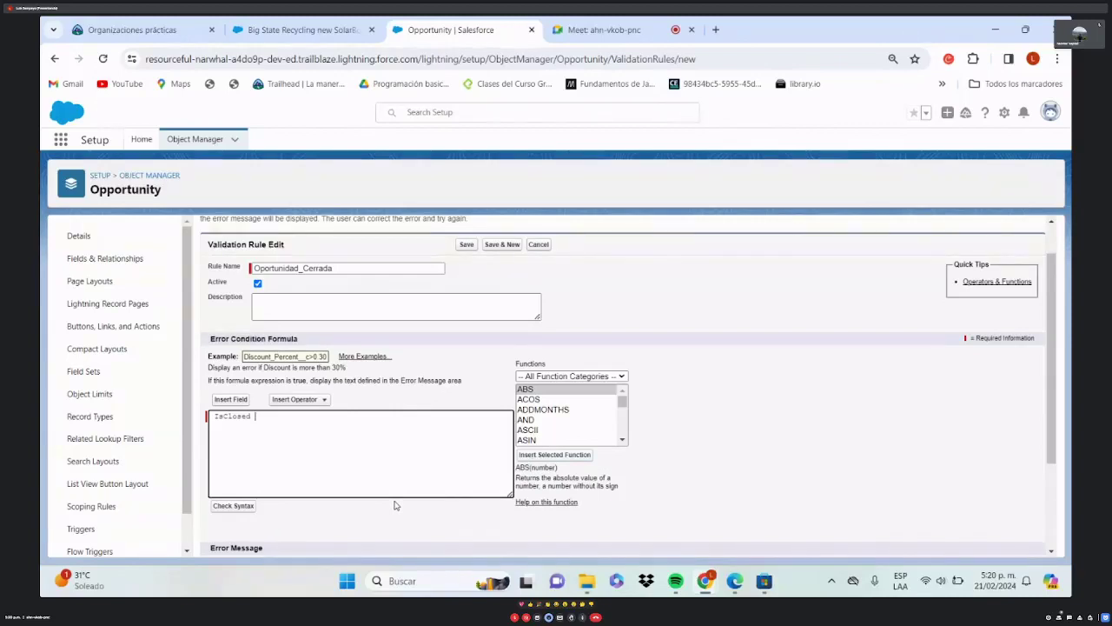
key(BackSpace)
key(BackSpace)
key(BackSpace)
key(BackSpace)
key(BackSpace)
key(BackSpace)
key(BackSpace)
key(BackSpace)
key(BackSpace)
- Insert the AND function into the error condition formula and clear its placeholder arguments
scroll(553, 432, down, 1)
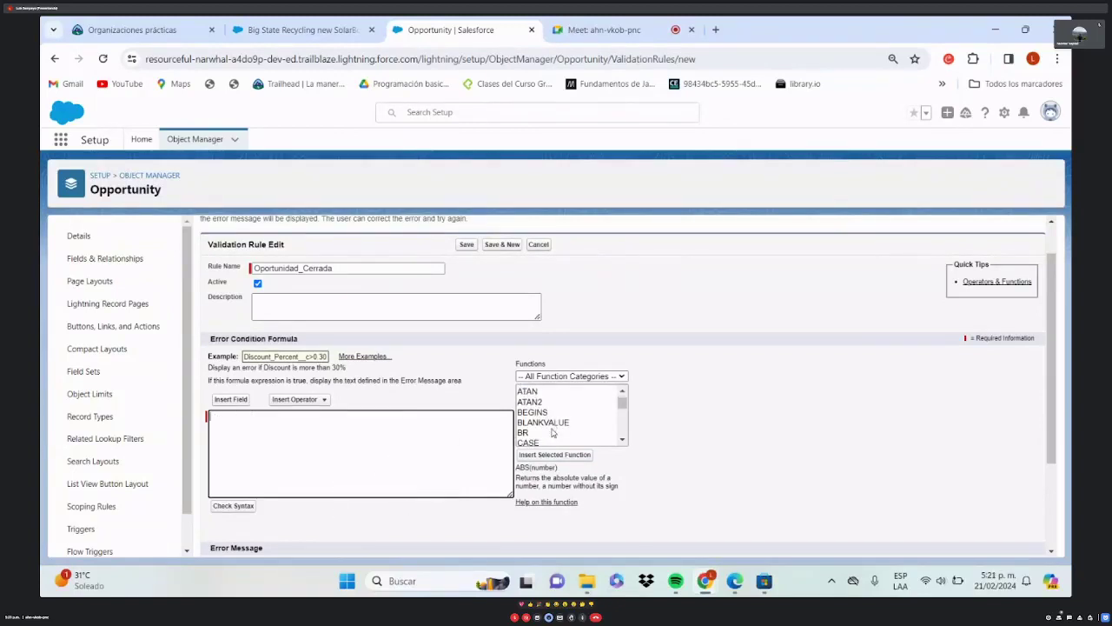
scroll(552, 432, up, 1)
double_click(538, 422)
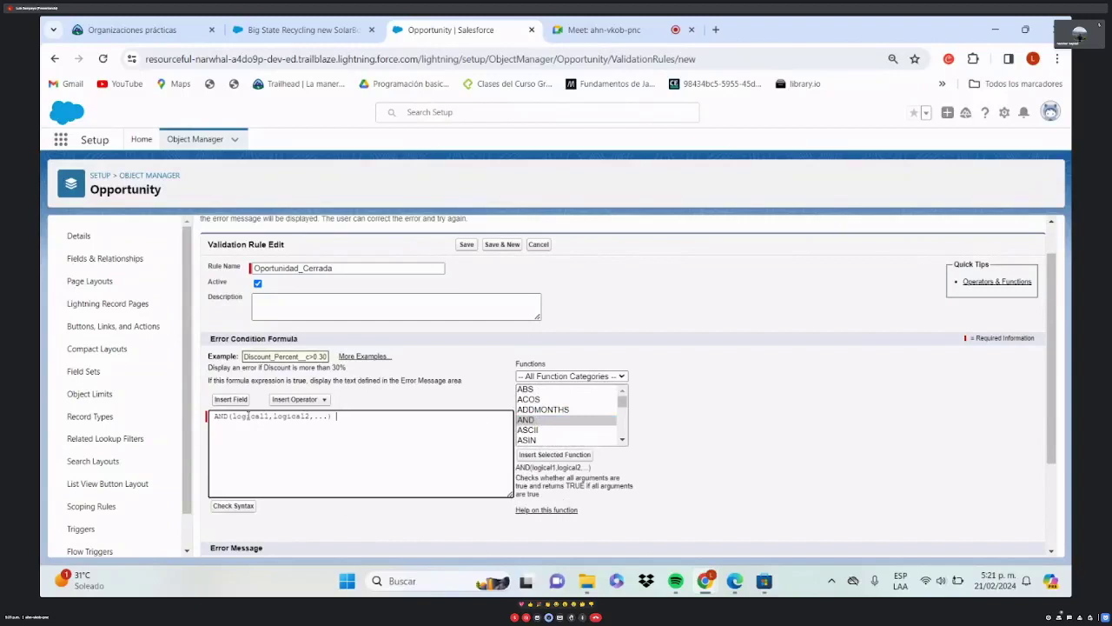
drag(327, 418, 231, 418)
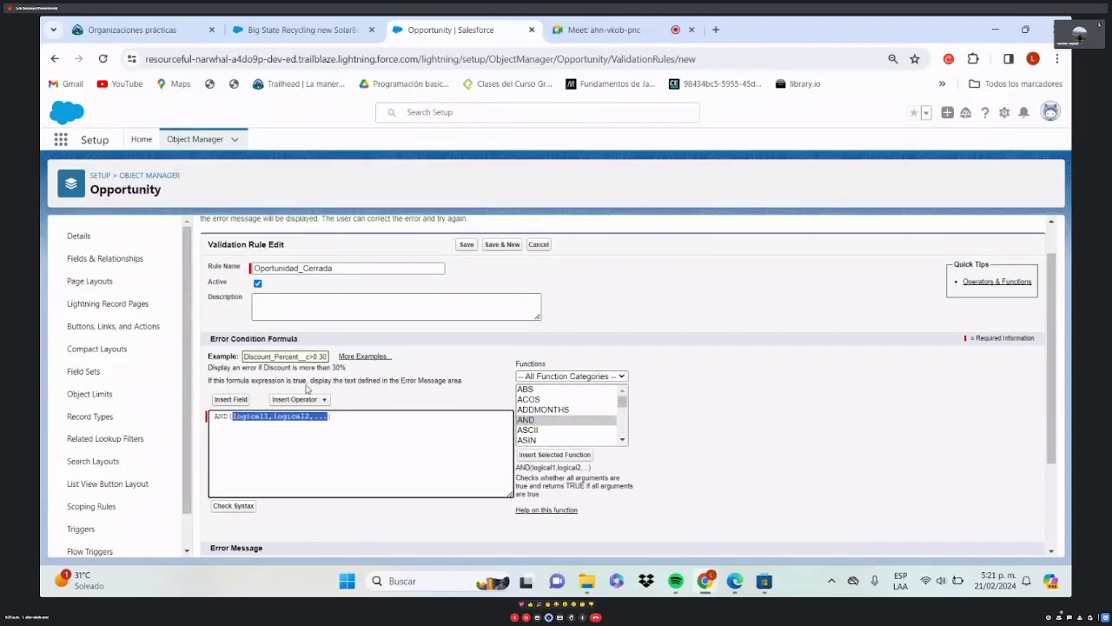
key(BackSpace)
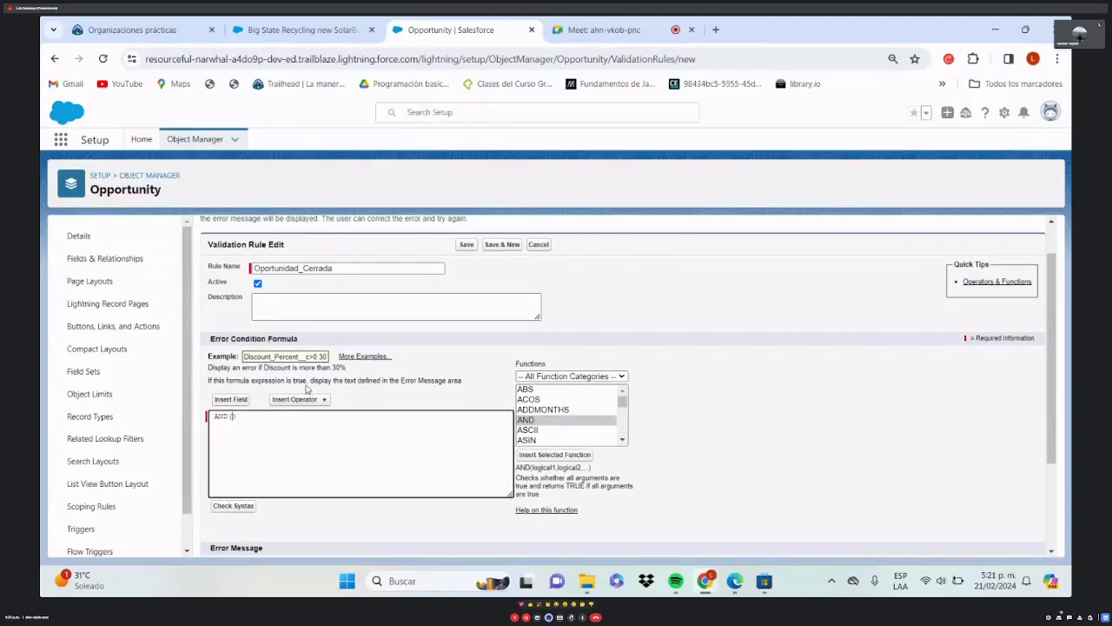
- Insert the advanced ISCHANGED function inside AND's parentheses, removing the extra space and the placeholder field argument
click(576, 380)
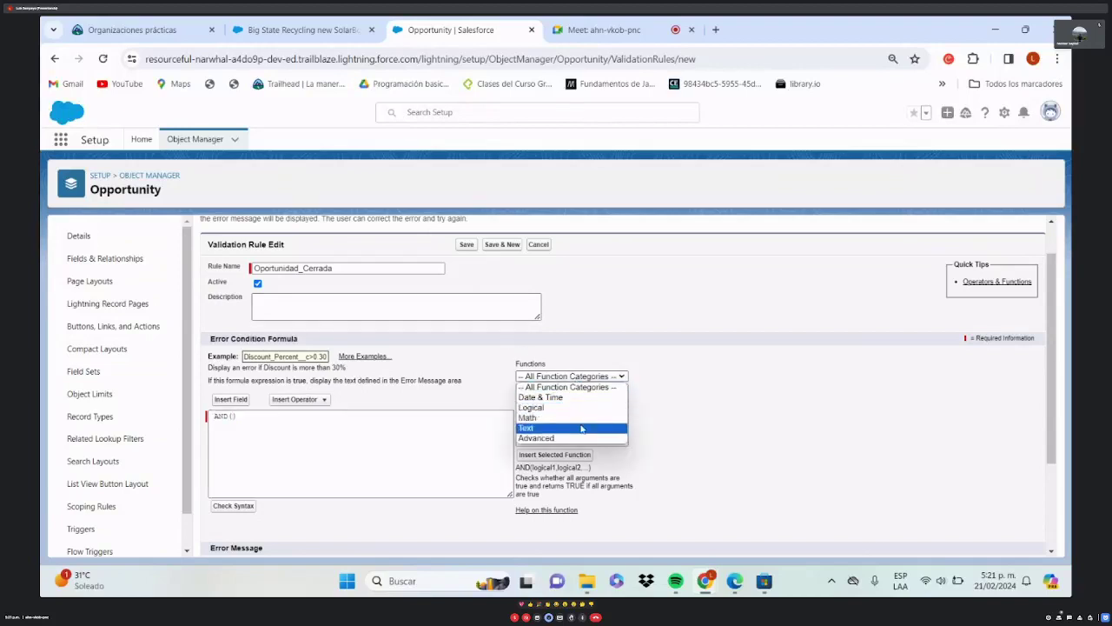
click(584, 407)
scroll(587, 408, down, 3)
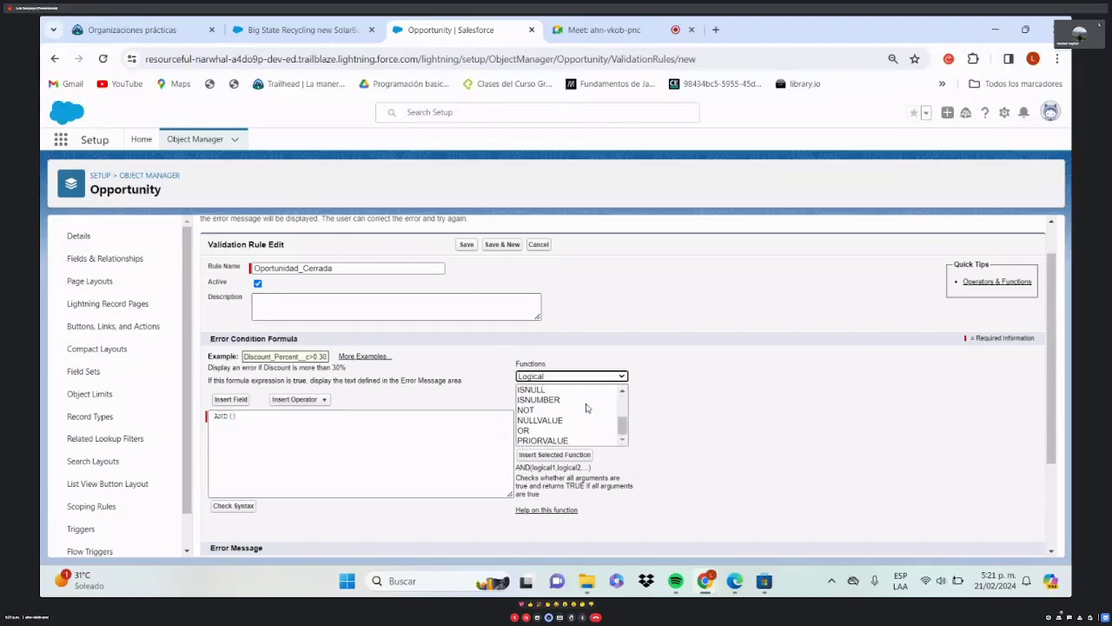
scroll(586, 407, up, 3)
click(572, 377)
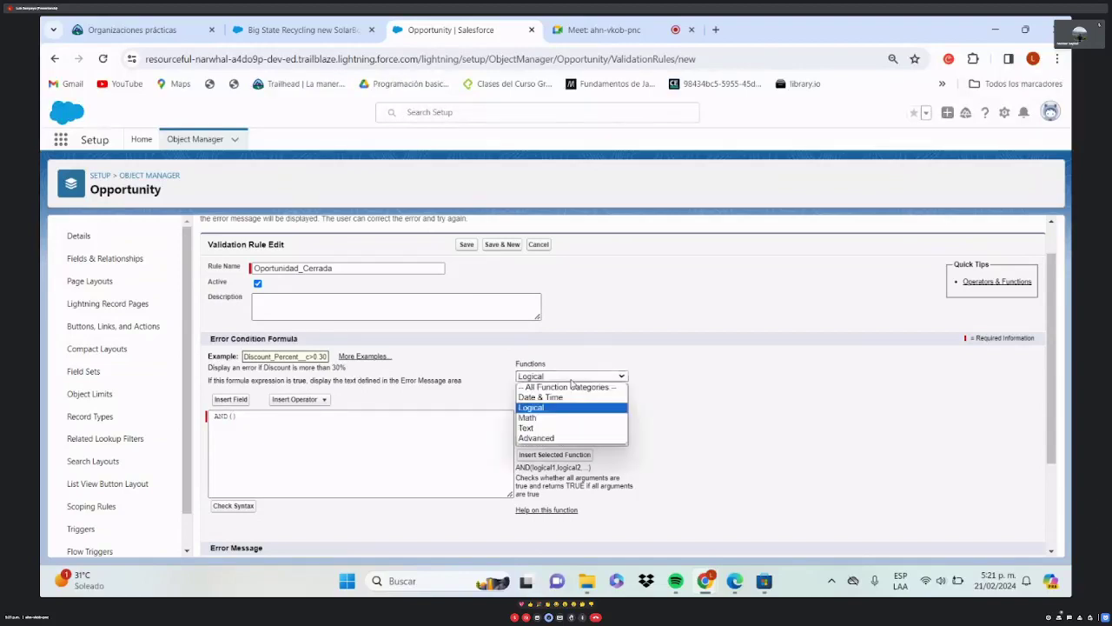
click(560, 437)
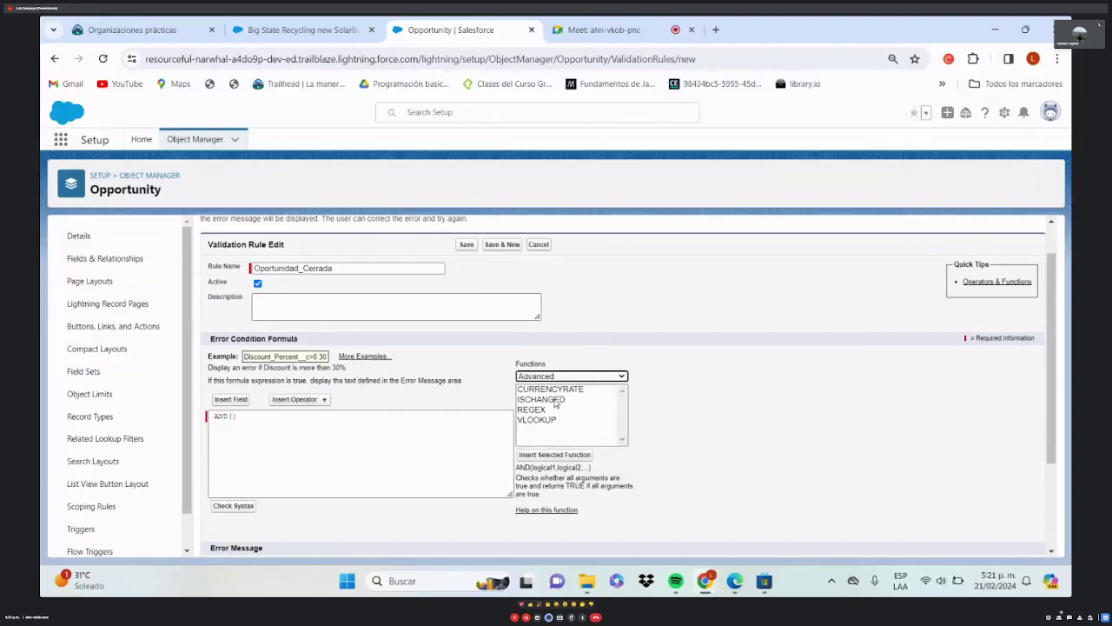
double_click(555, 399)
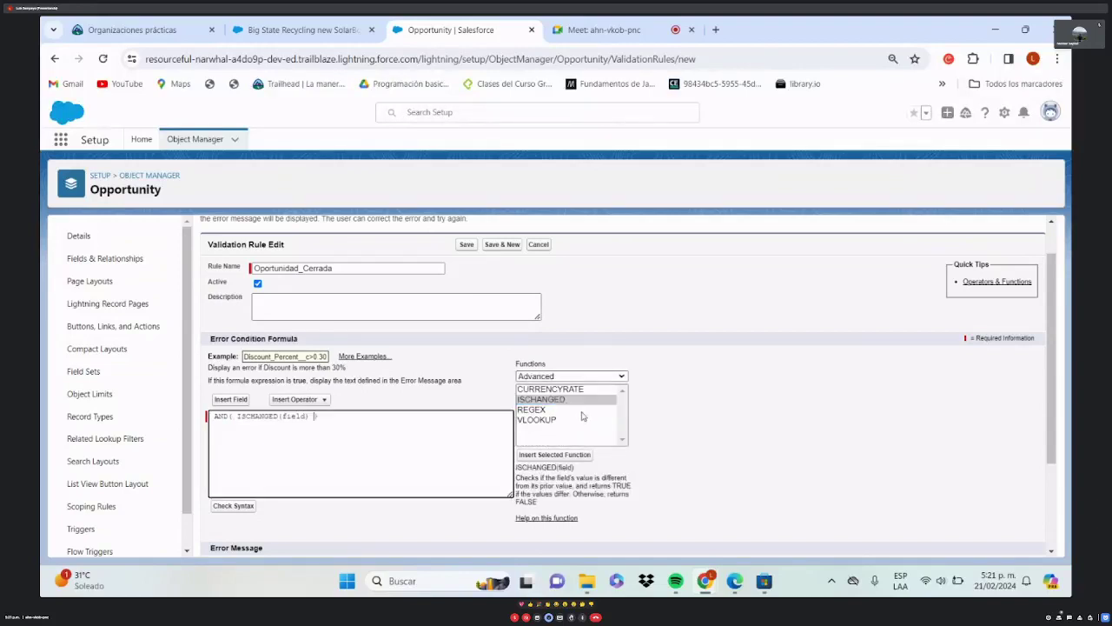
click(237, 416)
key(BackSpace)
double_click(296, 415)
key(BackSpace)
- Insert the Opportunity's Stage field (StageName) as the argument of ISCHANGED
click(231, 400)
scroll(519, 375, down, 5)
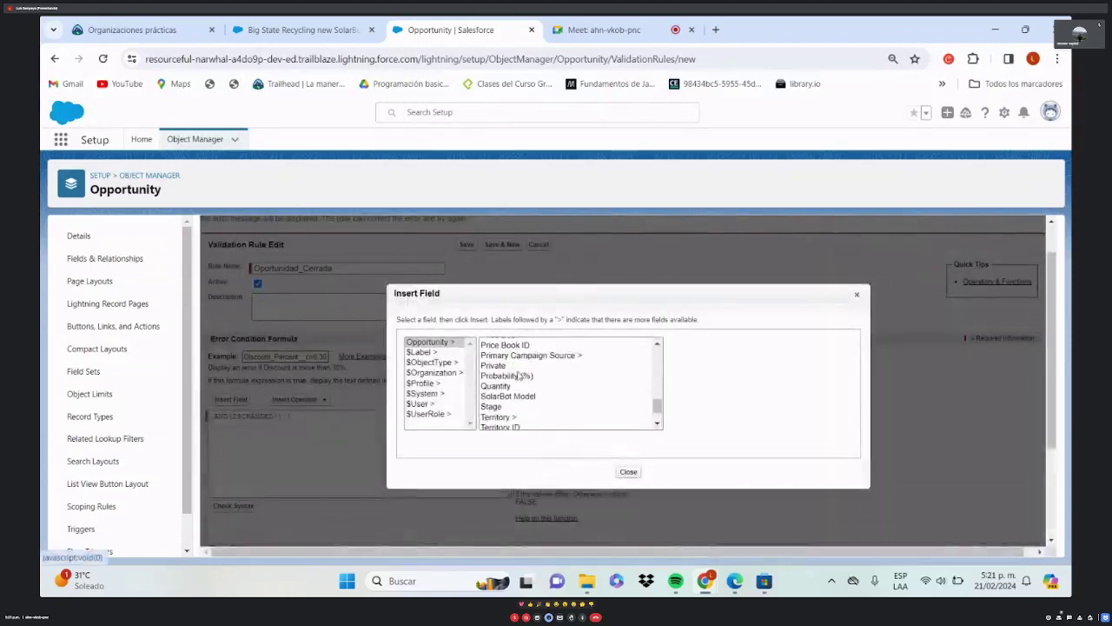
scroll(518, 376, down, 2)
click(522, 373)
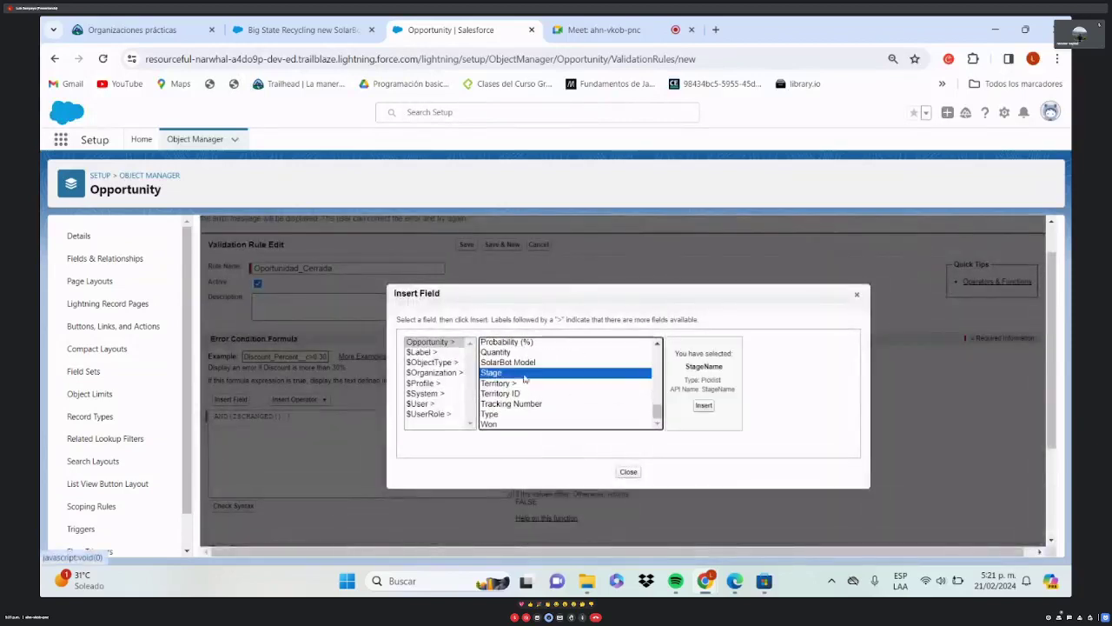
click(705, 406)
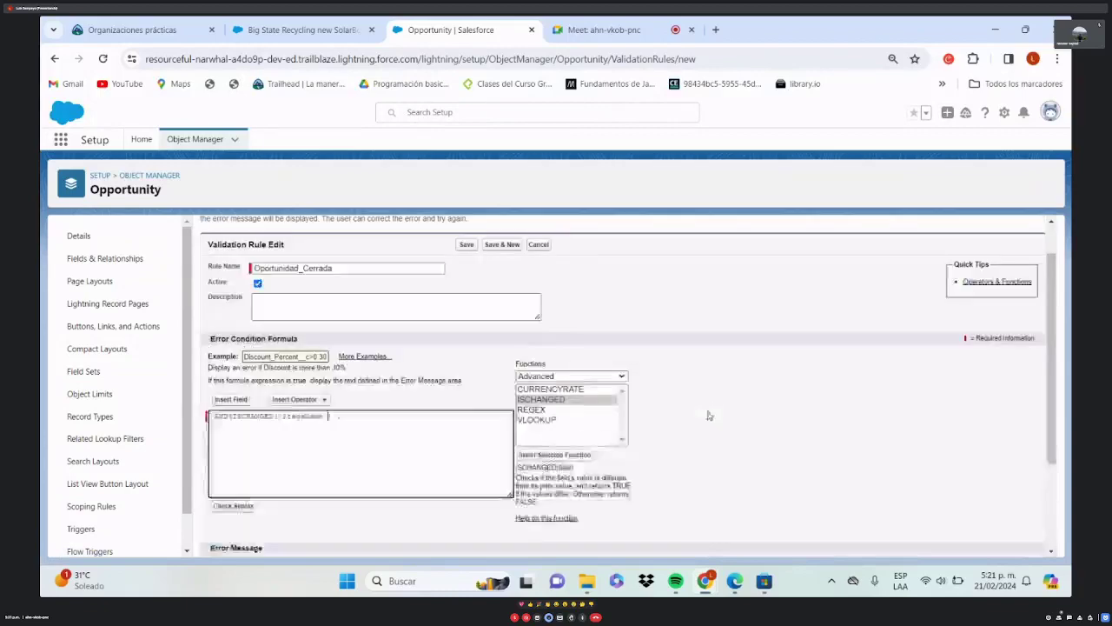
- Check the opportunity's stage path, remove the spaces around StageName in the formula and add a comma after ISCHANGED(StageName)
click(303, 29)
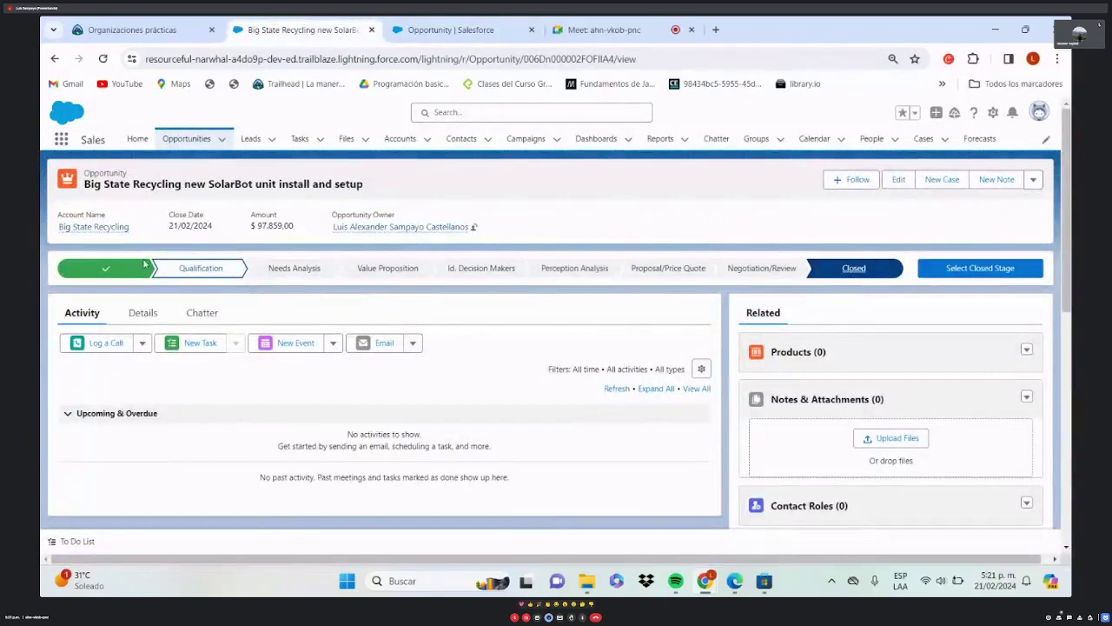
click(451, 29)
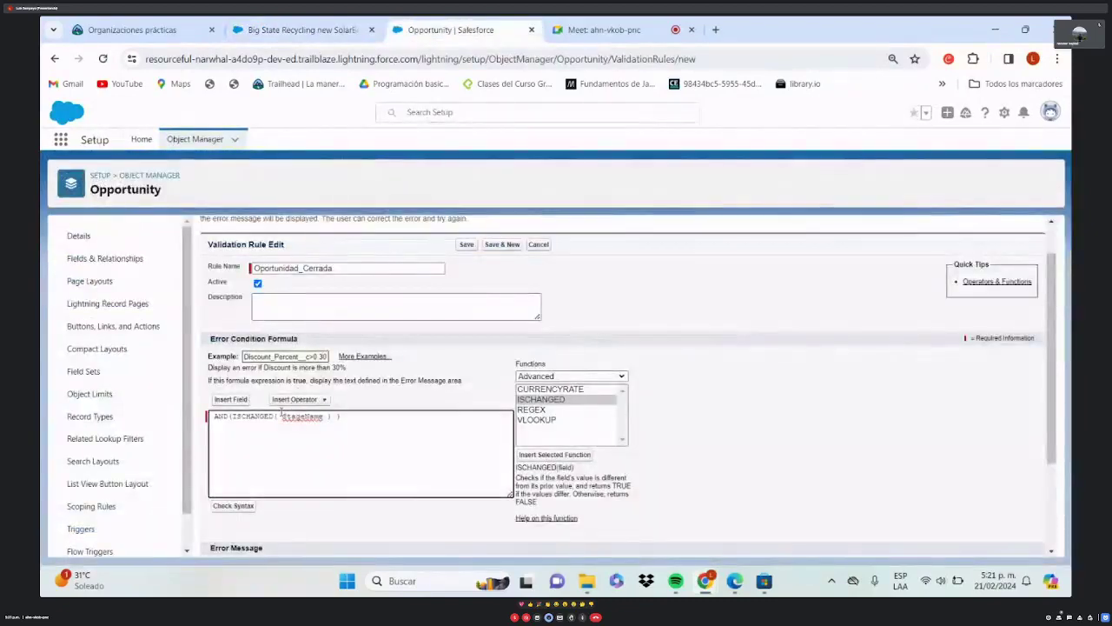
key(BackSpace)
key(BackSpace)
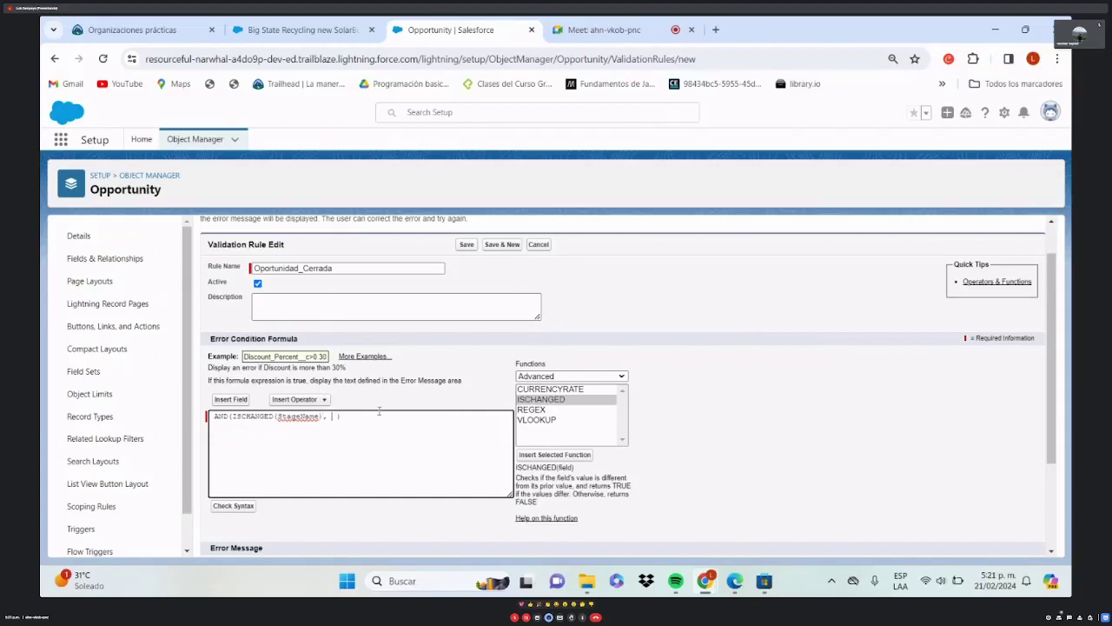
- Look through the Text and Logical functions and add an empty CASE() as the second argument of AND
click(578, 379)
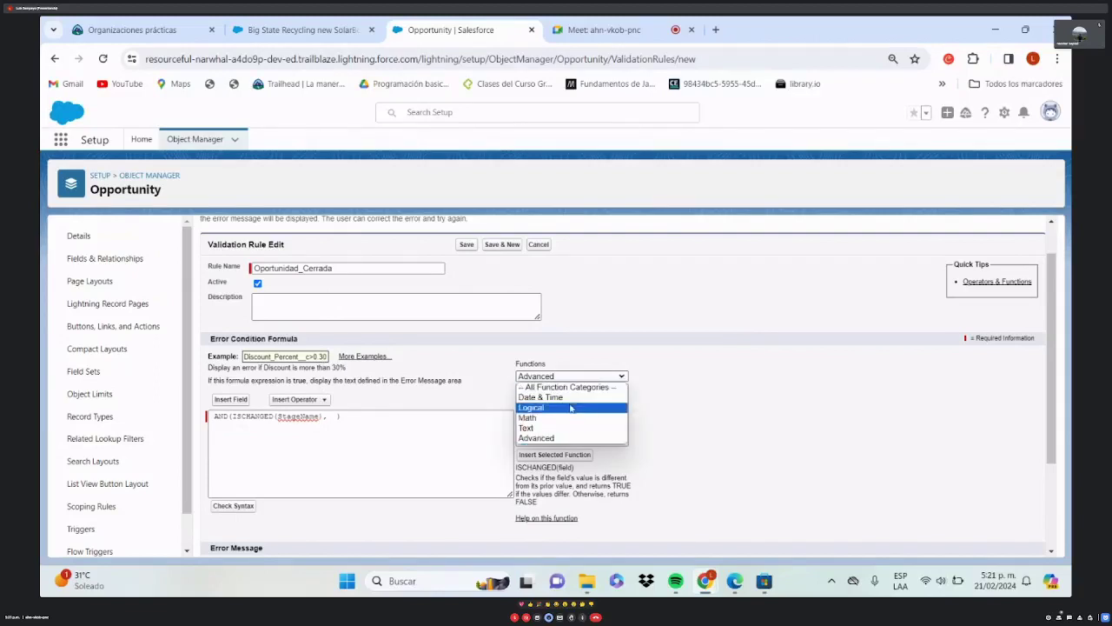
click(547, 428)
scroll(553, 414, down, 2)
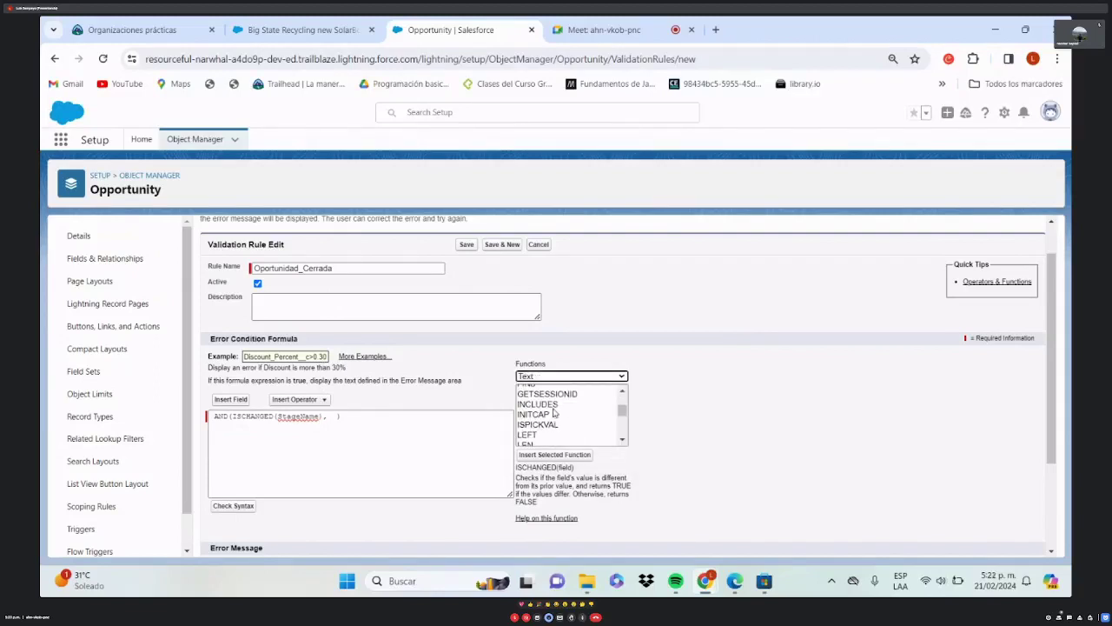
scroll(553, 414, down, 6)
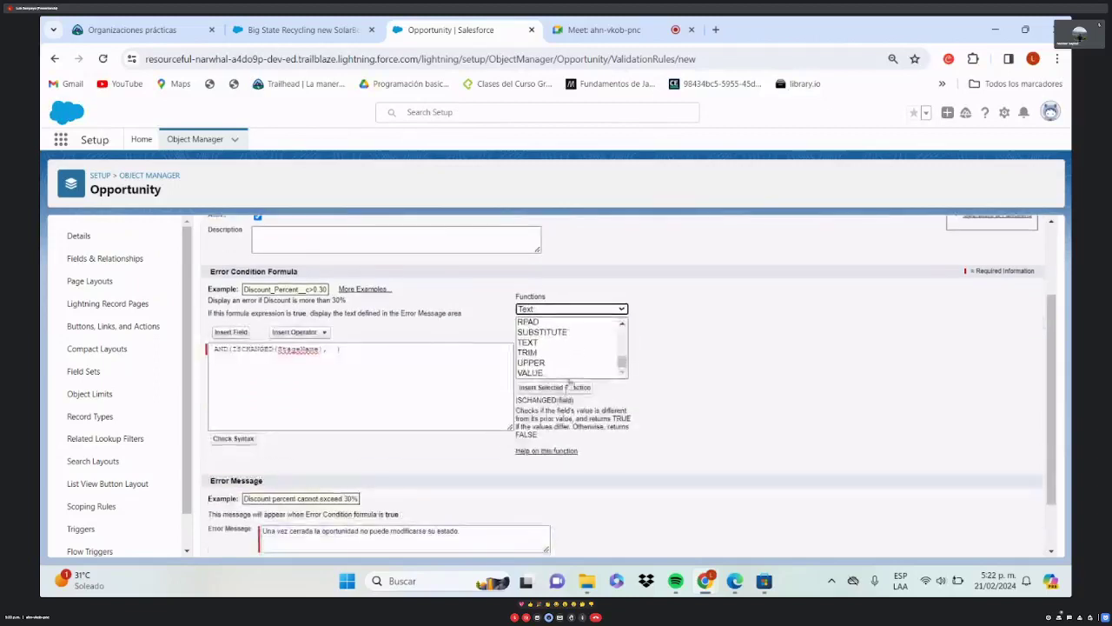
click(565, 310)
click(560, 339)
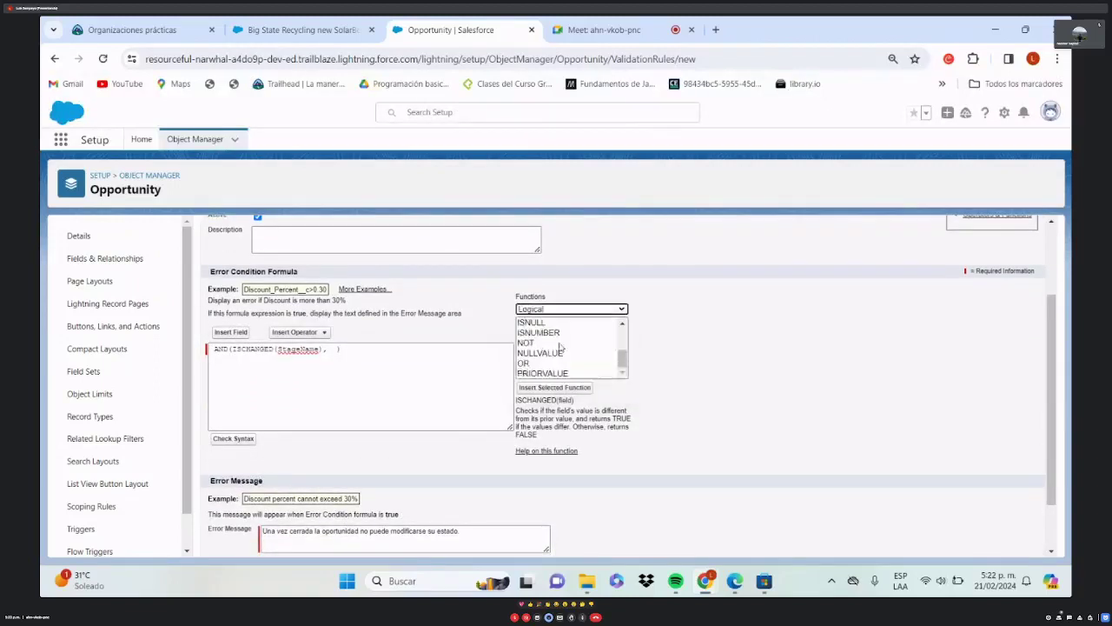
scroll(561, 347, up, 3)
scroll(544, 352, down, 1)
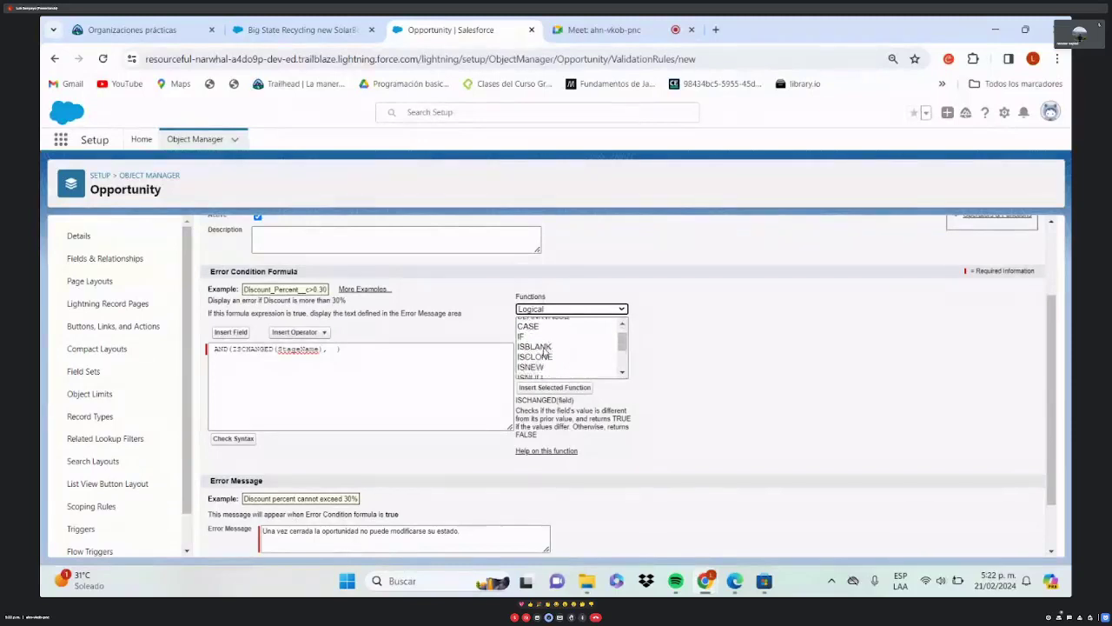
scroll(545, 352, down, 3)
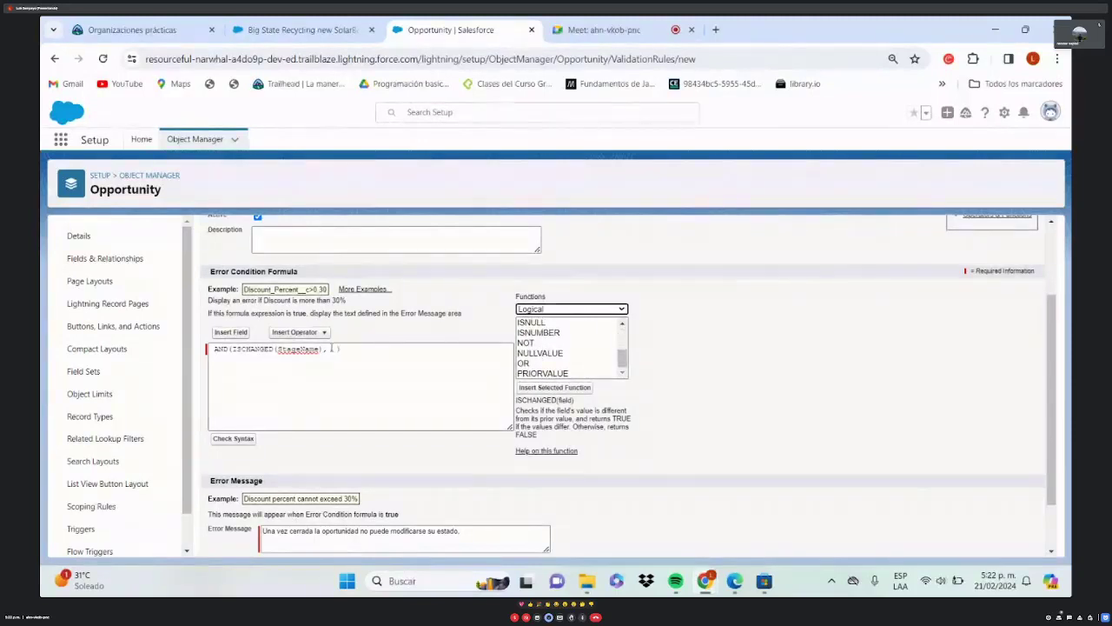
click(331, 349)
text(CASE)
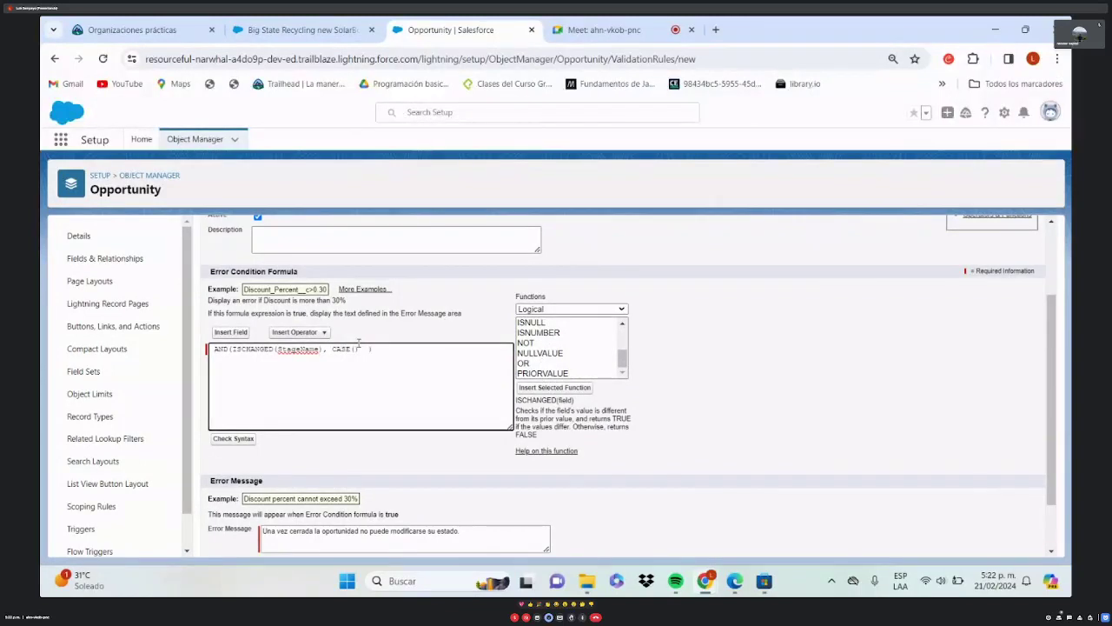
text(())
- Insert the PRIORVALUE function inside CASE and replace its placeholder argument with StageName copied from ISCHANGED
double_click(571, 373)
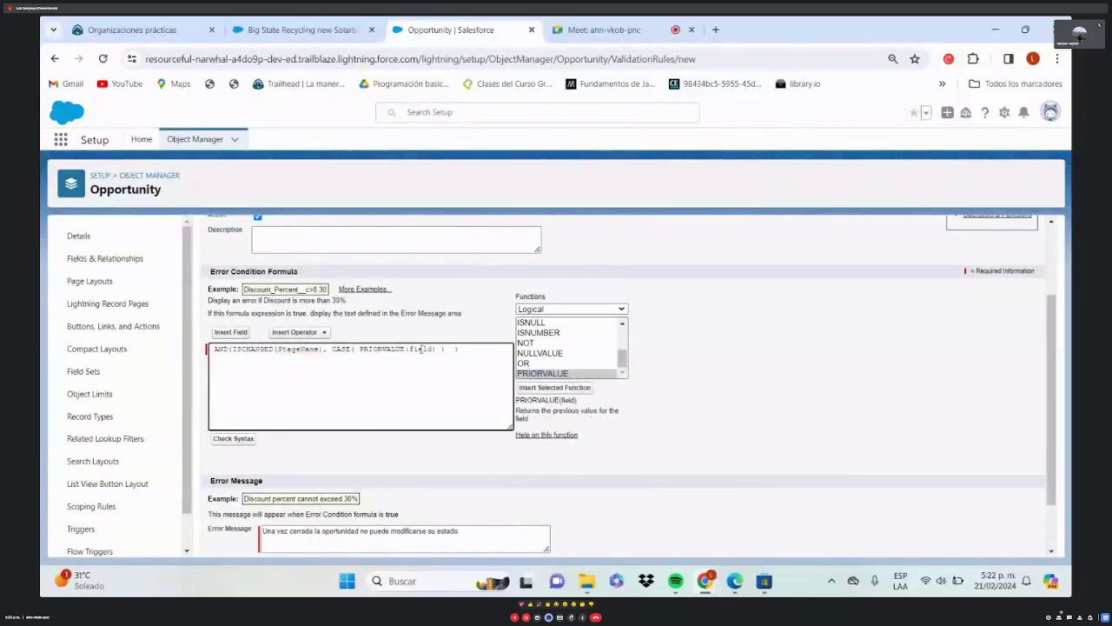
triple_click(422, 348)
double_click(421, 349)
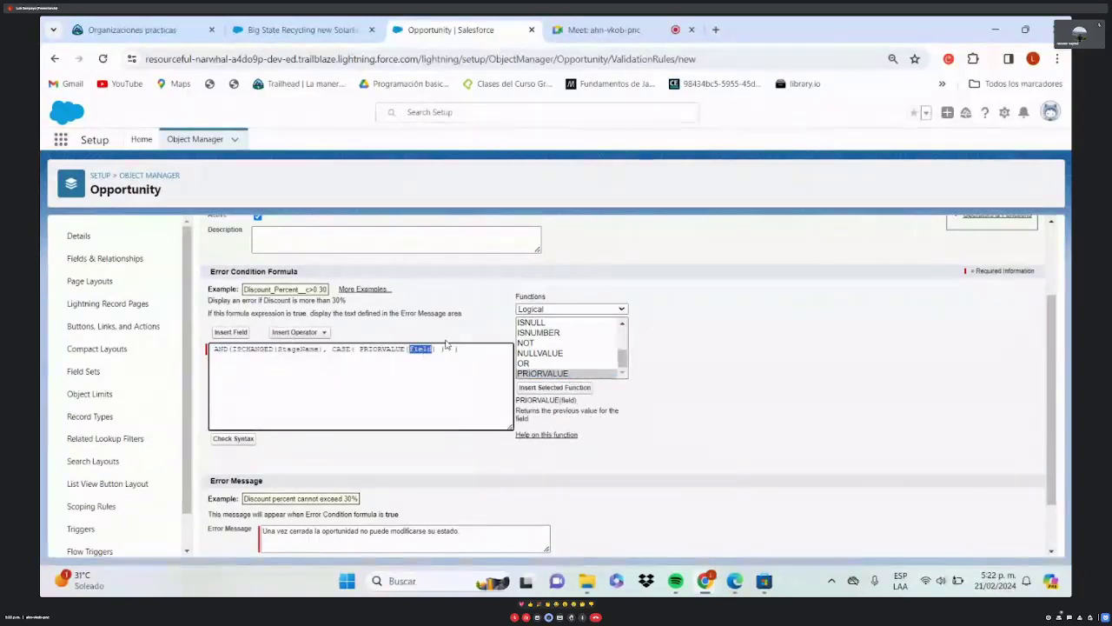
key(BackSpace)
double_click(313, 349)
key(ctrl+c)
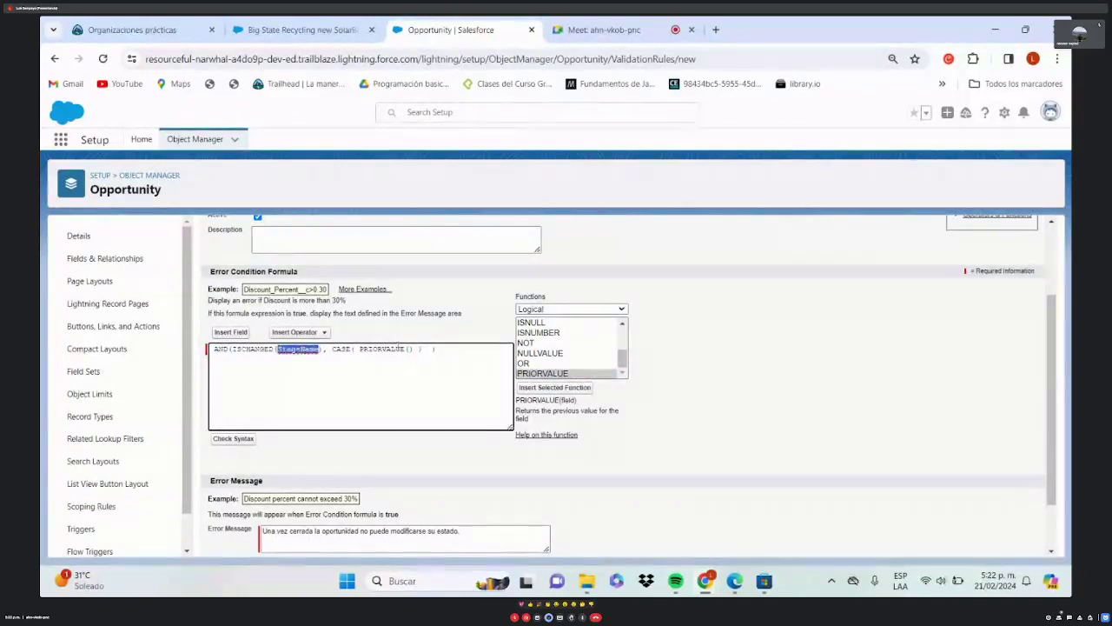
click(409, 349)
key(ctrl+v)
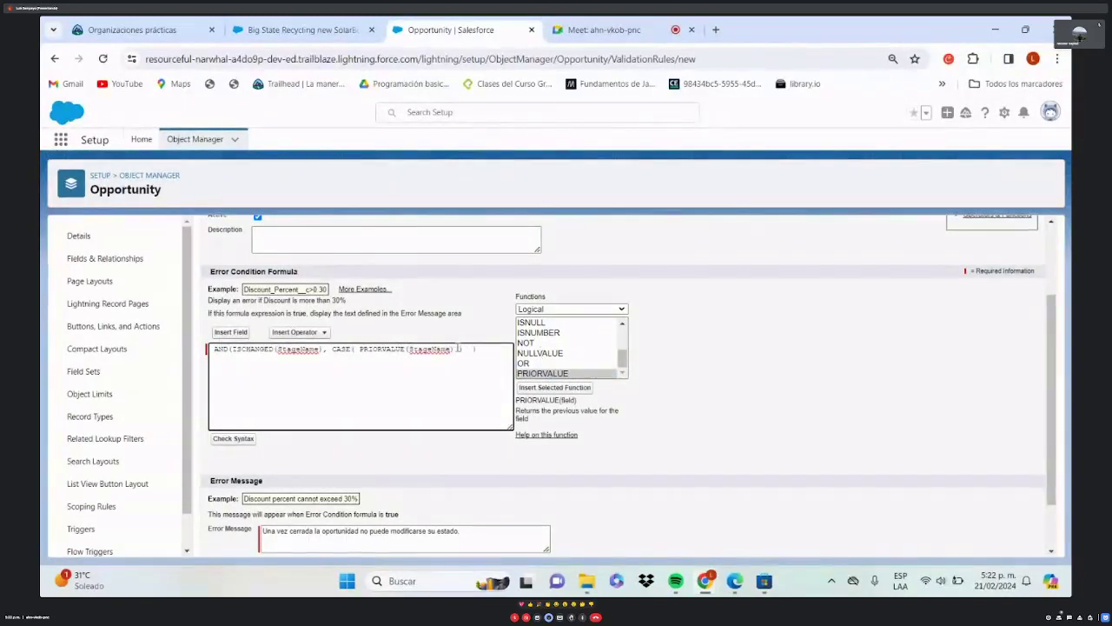
- Add a comma and empty single quotes after PRIORVALUE(StageName), and check the closed stage options offered on the Big State Recycling opportunity
text(, '')
click(300, 29)
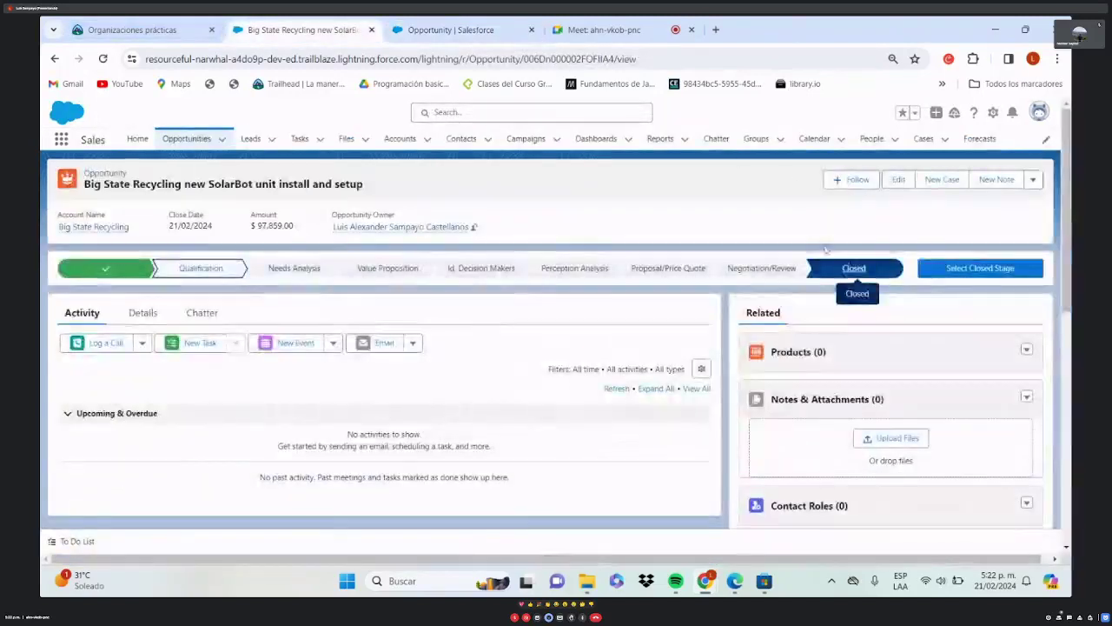
click(980, 268)
click(653, 328)
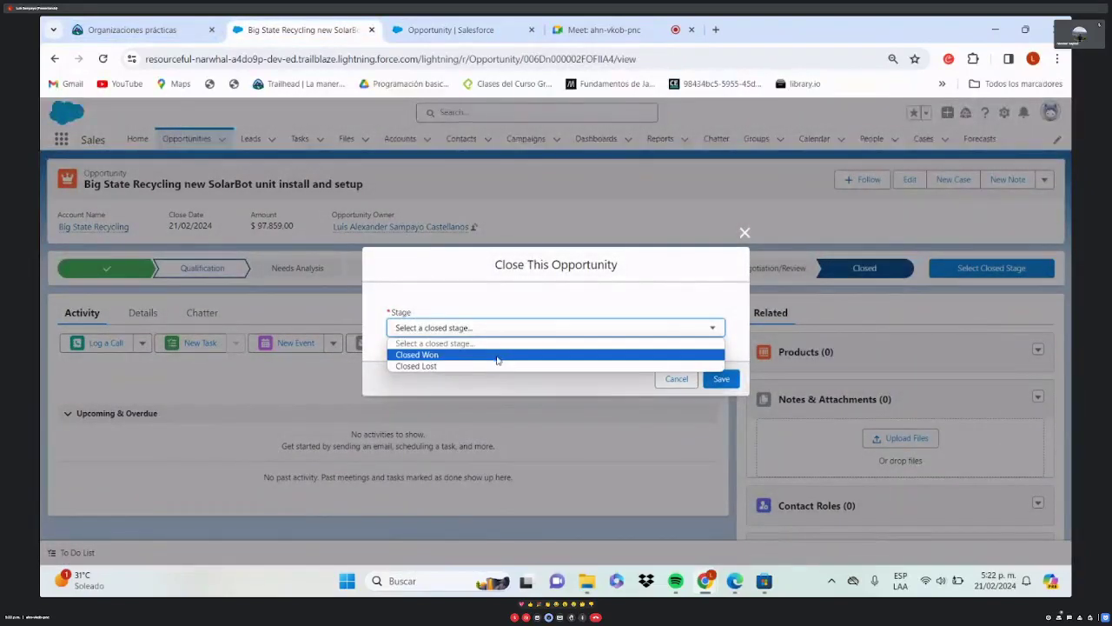
click(451, 30)
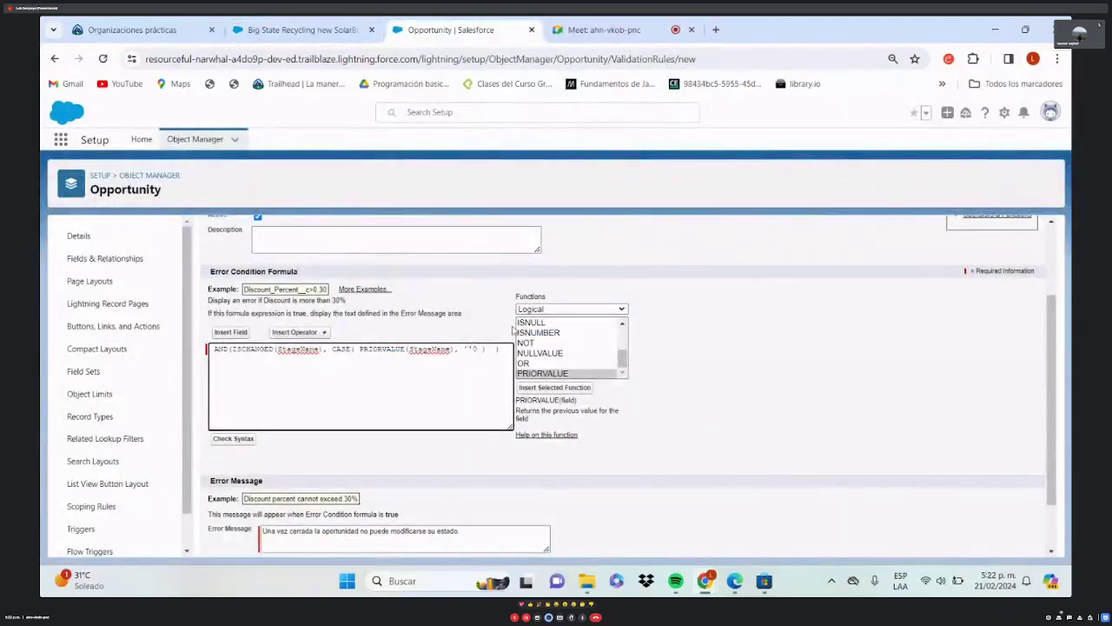
- Complete the CASE arguments with 'Closed Lost', 1, 'Closed Won', 1, 0 and compare the CASE result with = 1
text(Clo)
text(sed )
text(Lost)
text( ))
text( 1)
text(, 'Closed Won')
text(, 1, )
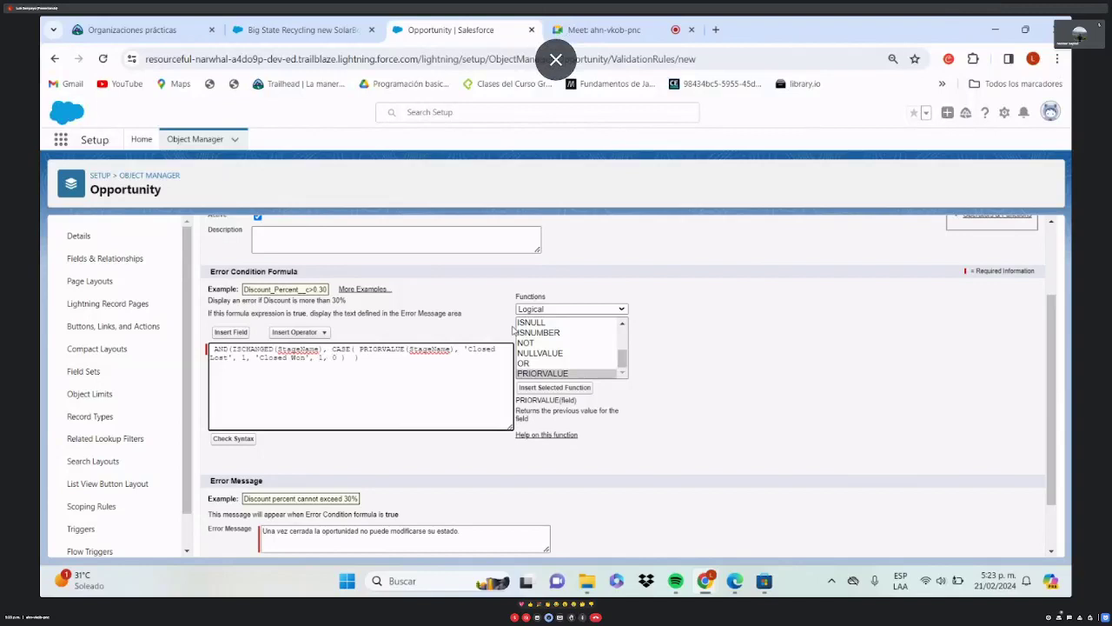
text(0 ))
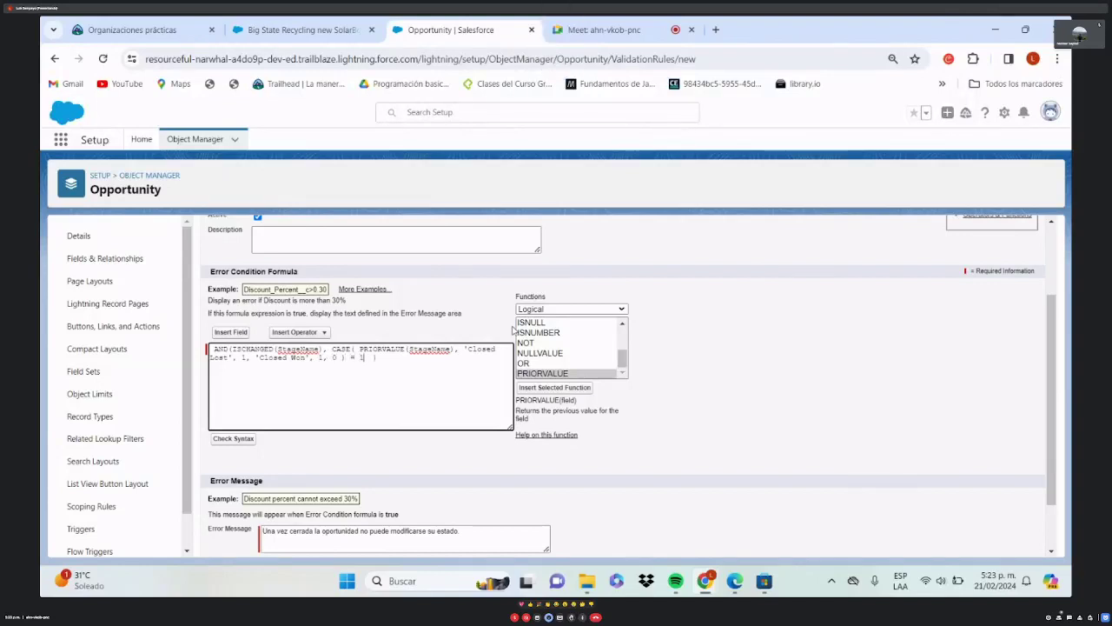
- Break the formula so 'Closed Lost', 'Closed Won' and the default 0 each start a line, and remove the extra spaces
click(461, 348)
key(Return)
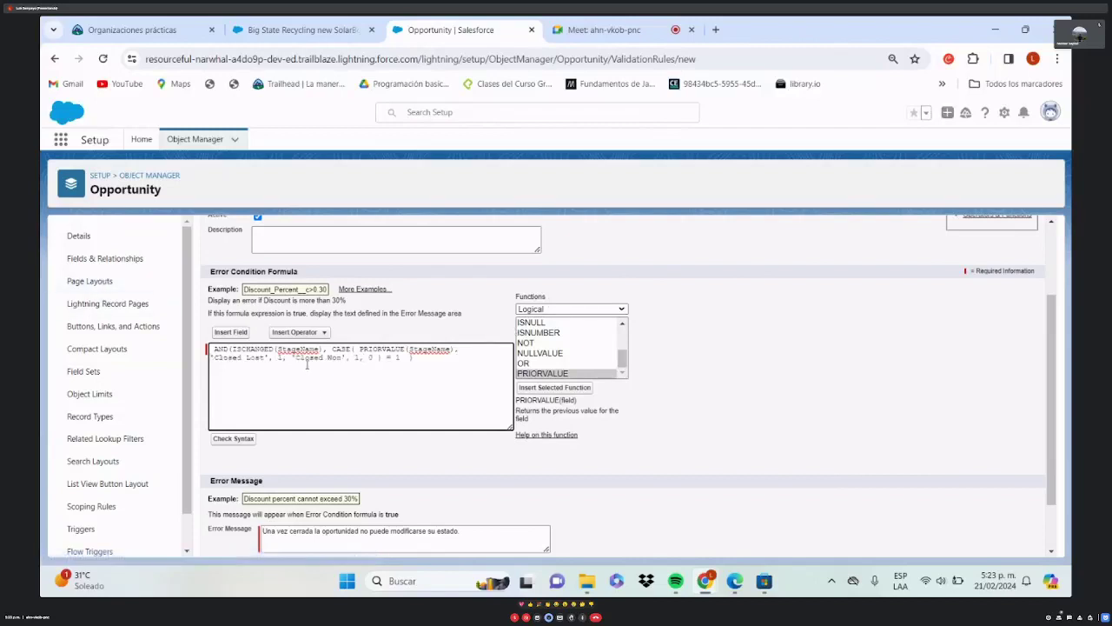
click(293, 357)
key(Return)
key(Return)
click(260, 371)
click(215, 348)
key(BackSpace)
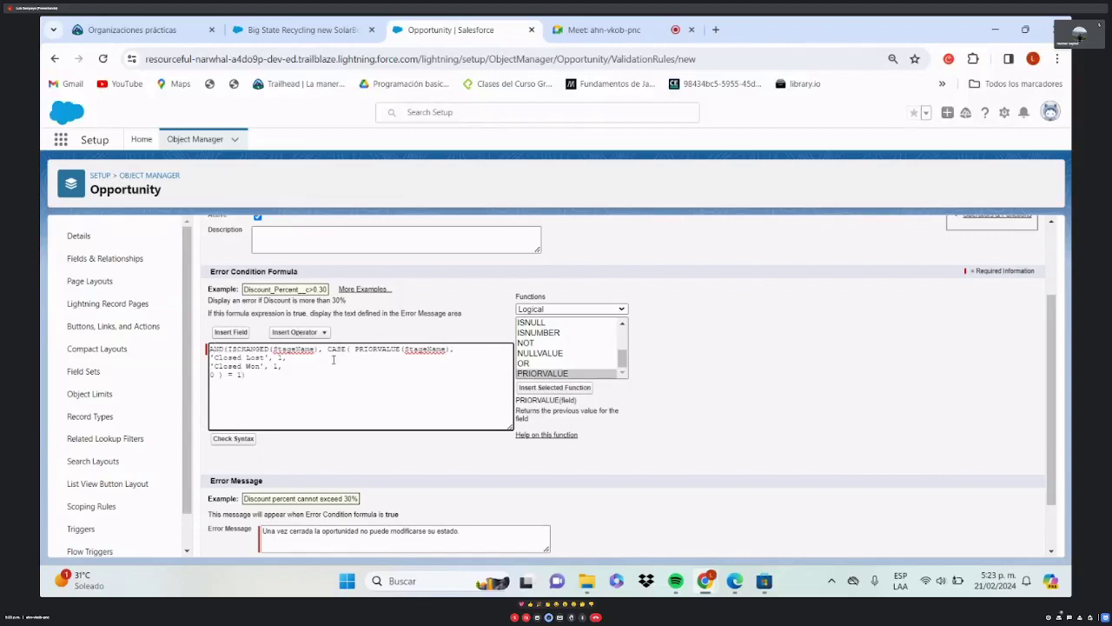
- Review the StageName references and the two closed-stage cases in the formula, and check its syntax
drag(315, 349, 291, 357)
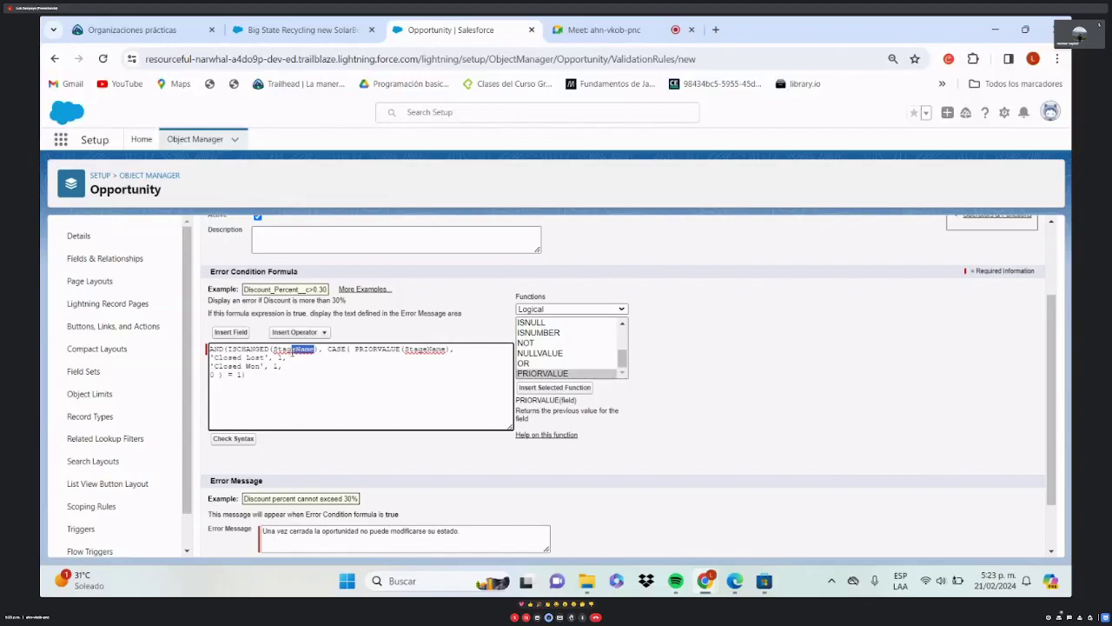
click(429, 348)
drag(287, 367, 209, 357)
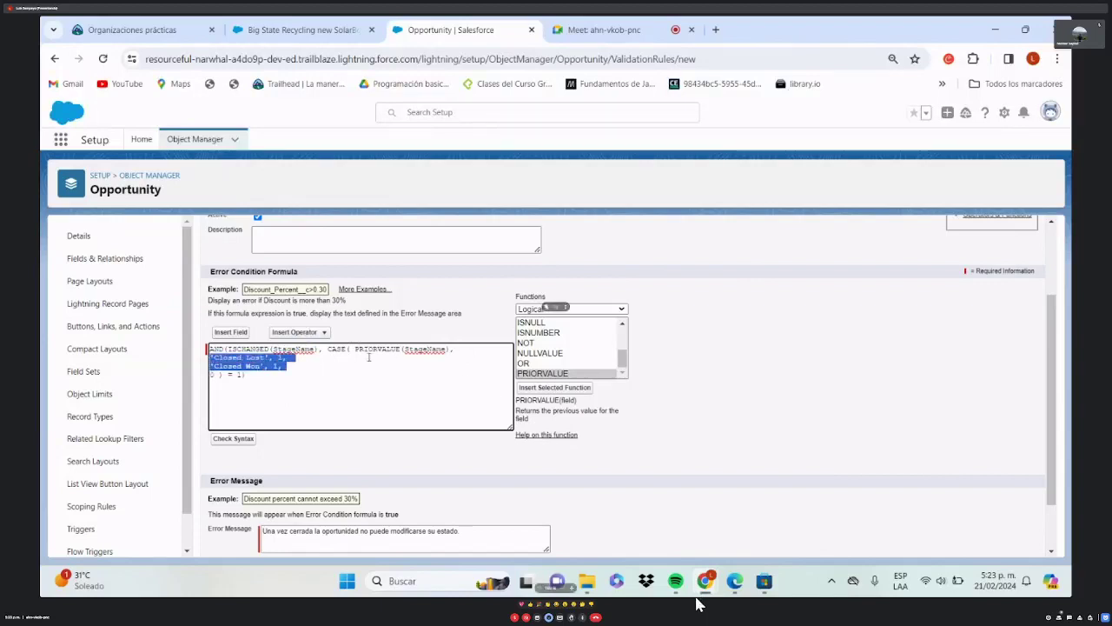
click(247, 438)
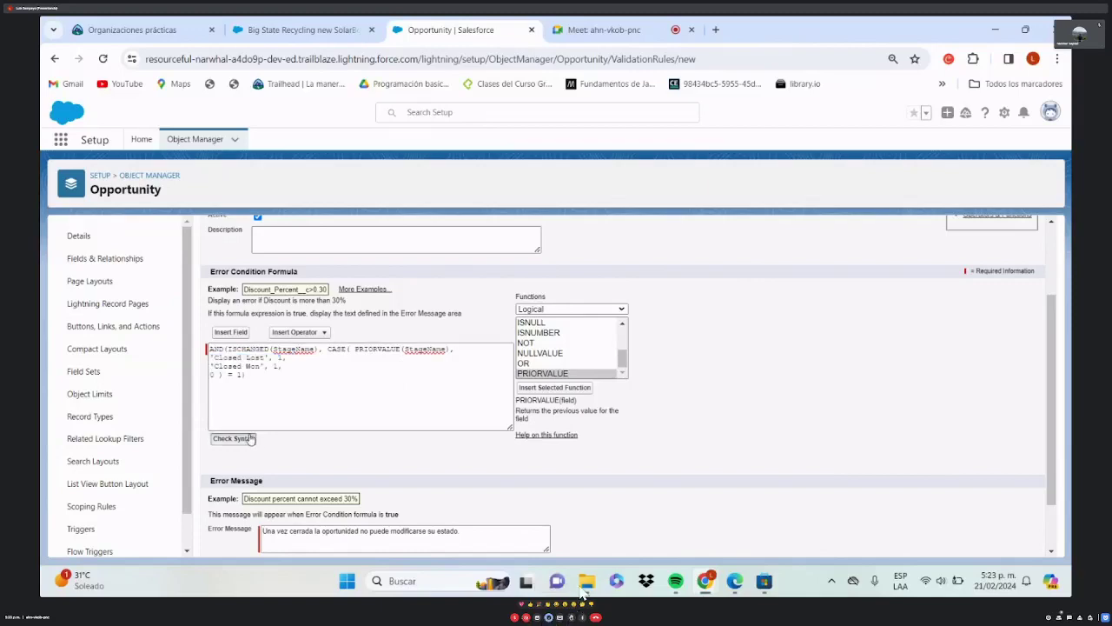
scroll(572, 429, down, 3)
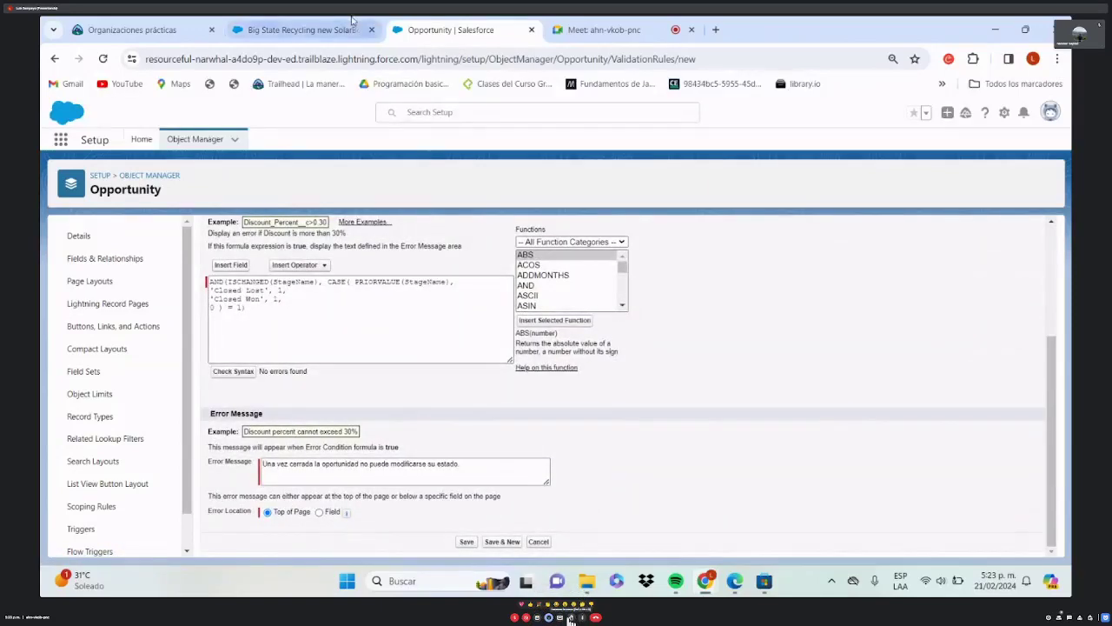
- Cancel the opportunity's Close This Opportunity dialog and save the new validation rule
click(300, 29)
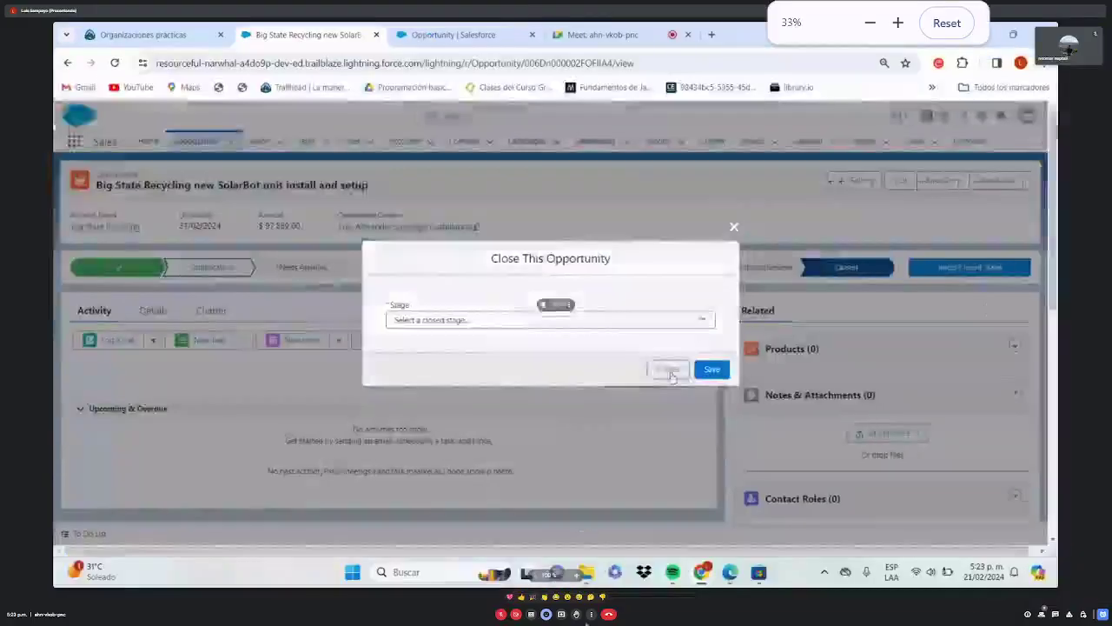
click(517, 29)
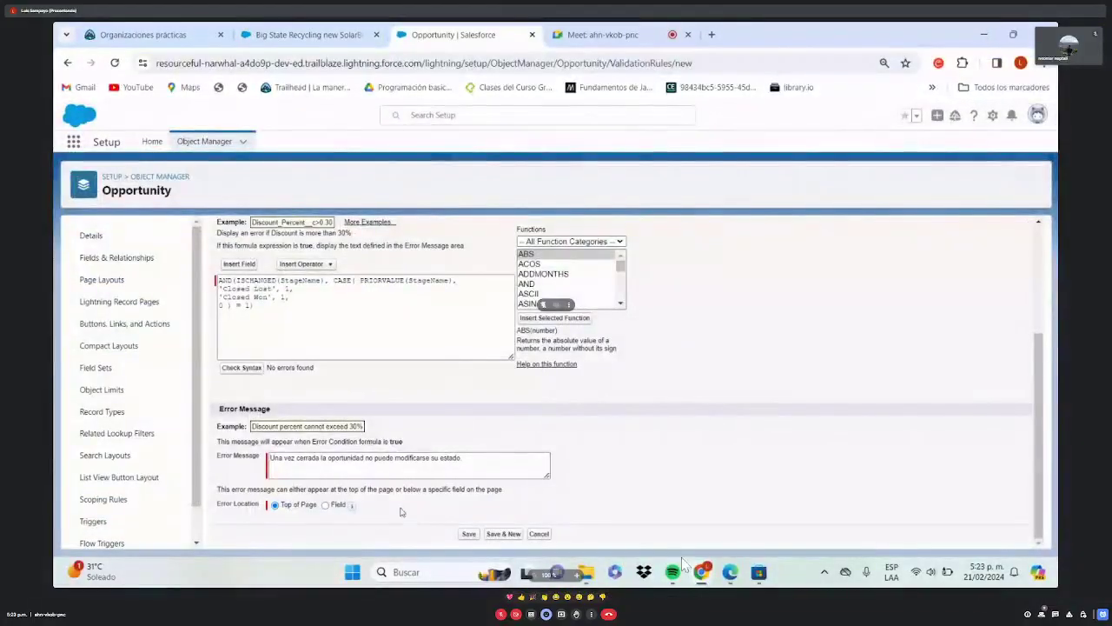
click(470, 533)
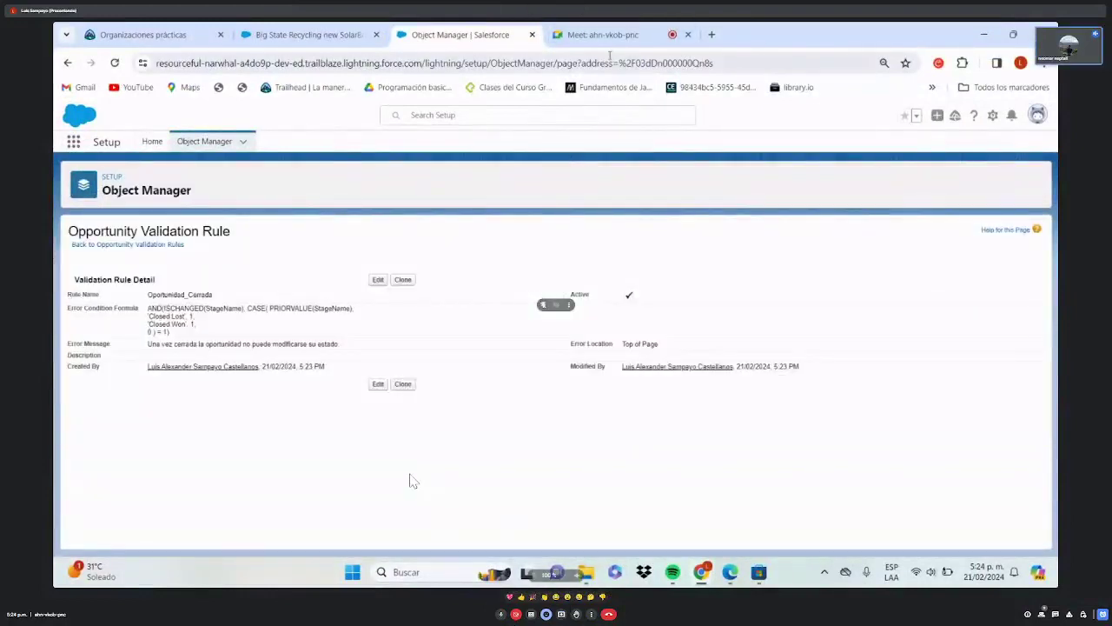
click(617, 35)
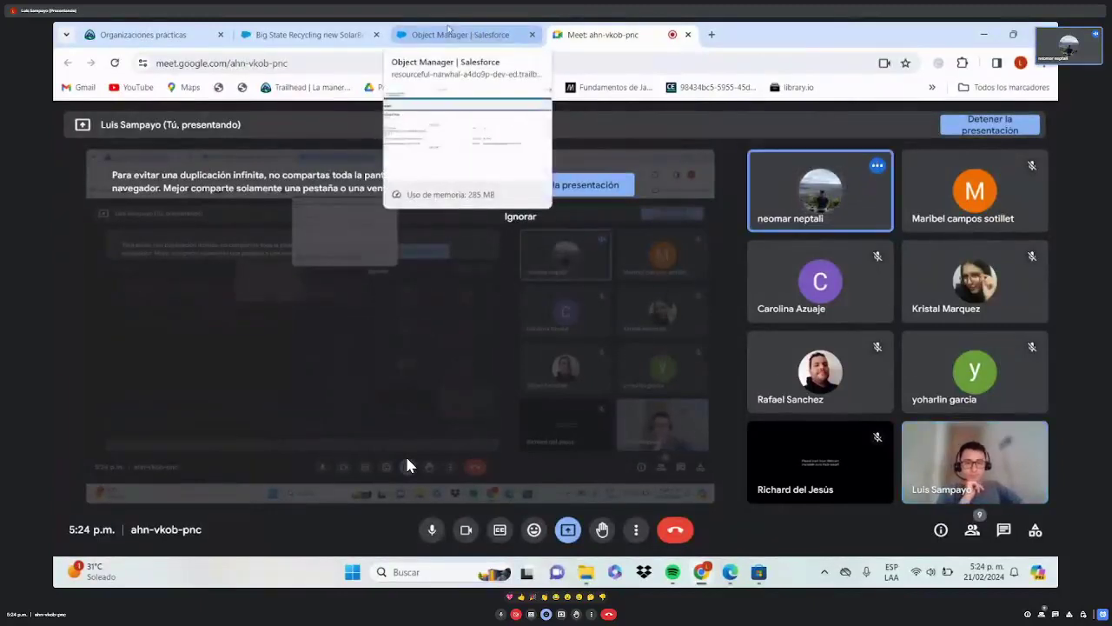
click(447, 33)
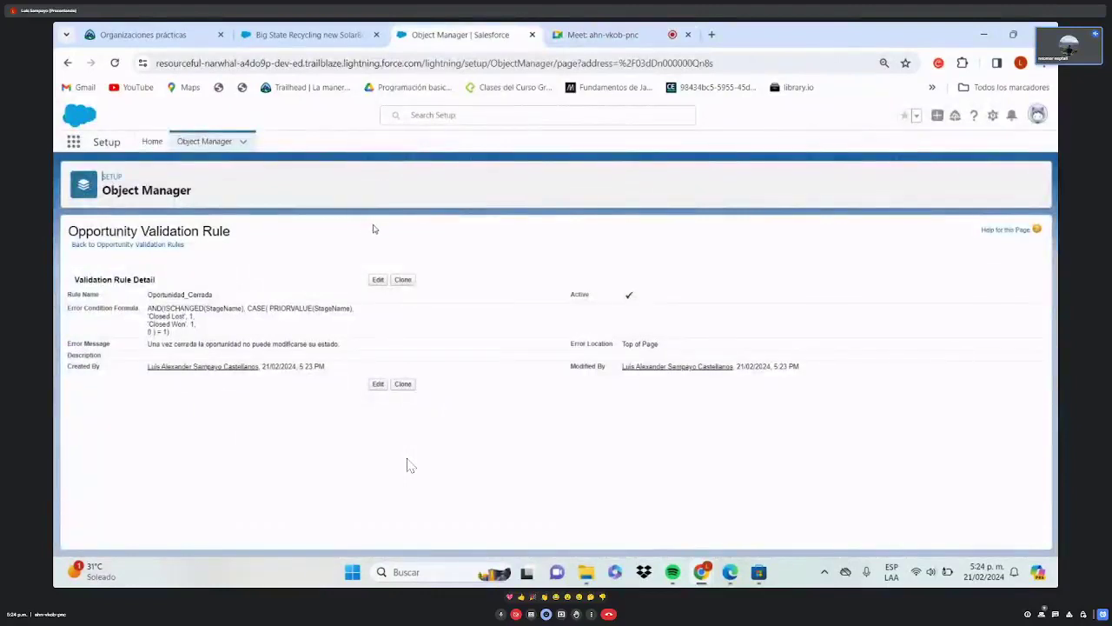
- Reopen the saved Oportunidad_Cerrada validation rule for editing and show its error condition formula
click(378, 279)
scroll(784, 340, down, 1)
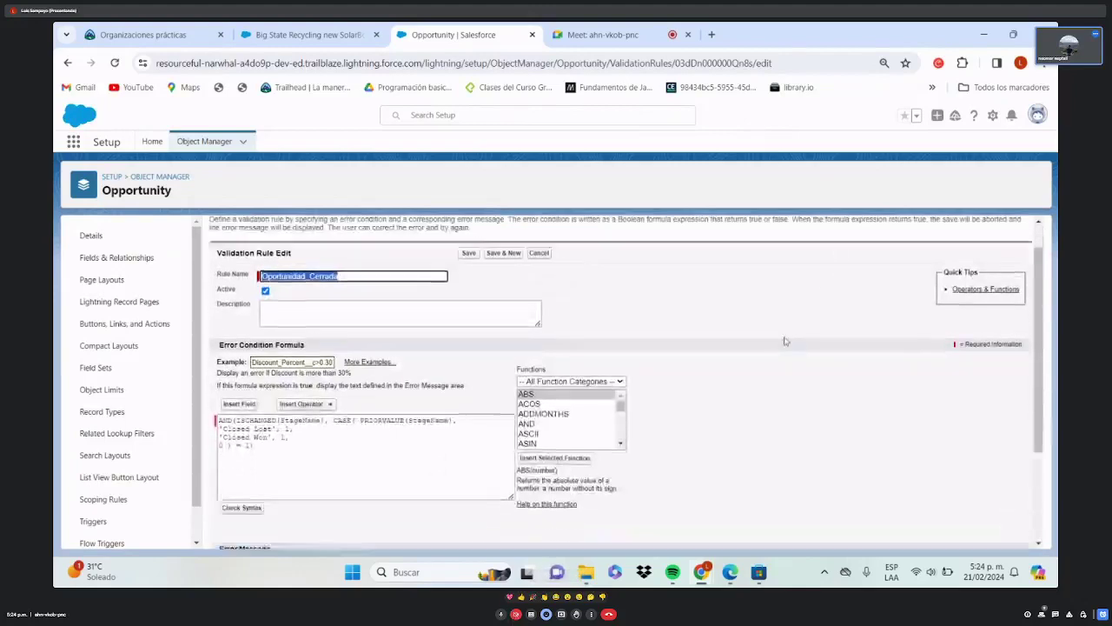
scroll(785, 340, down, 1)
click(501, 614)
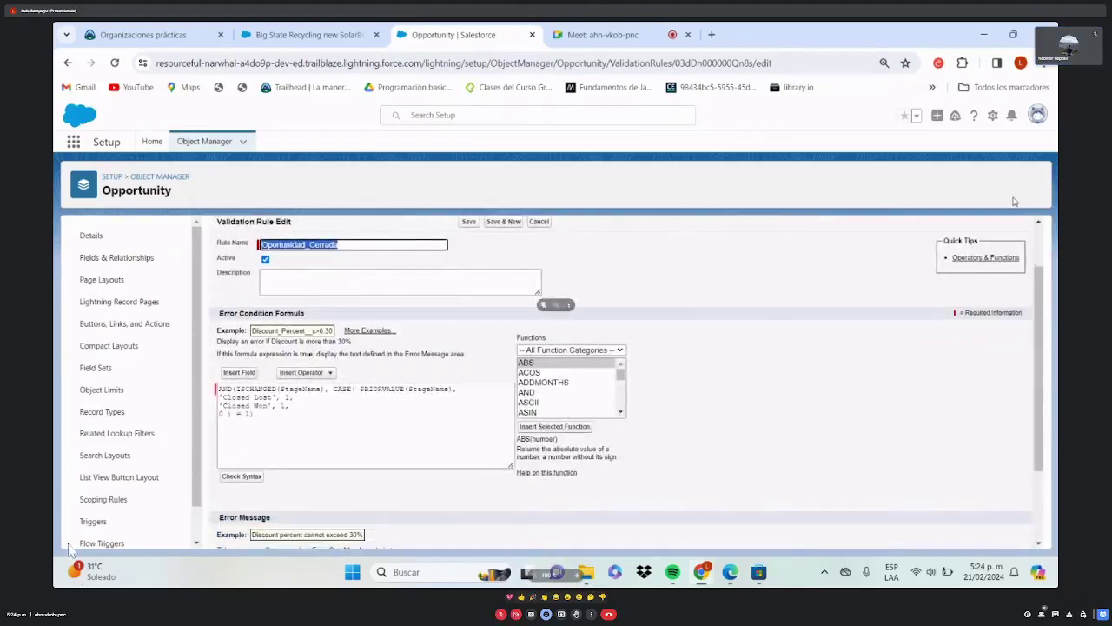
key(ctrl+plus)
key(ctrl+minus)
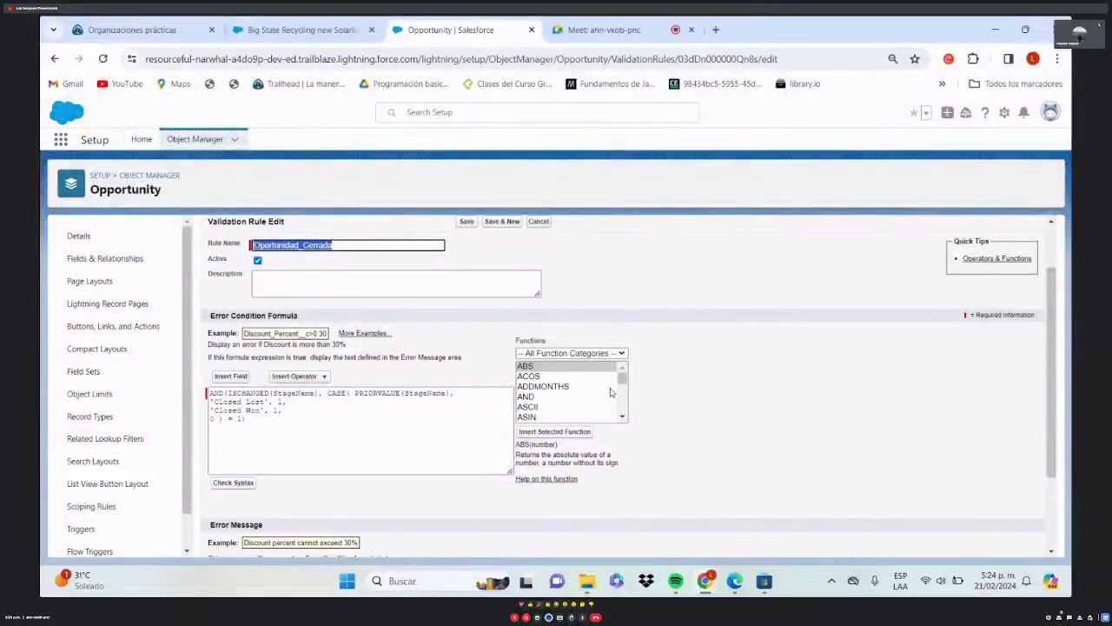
- Look through the list of all functions and examine the description of CASE
click(547, 375)
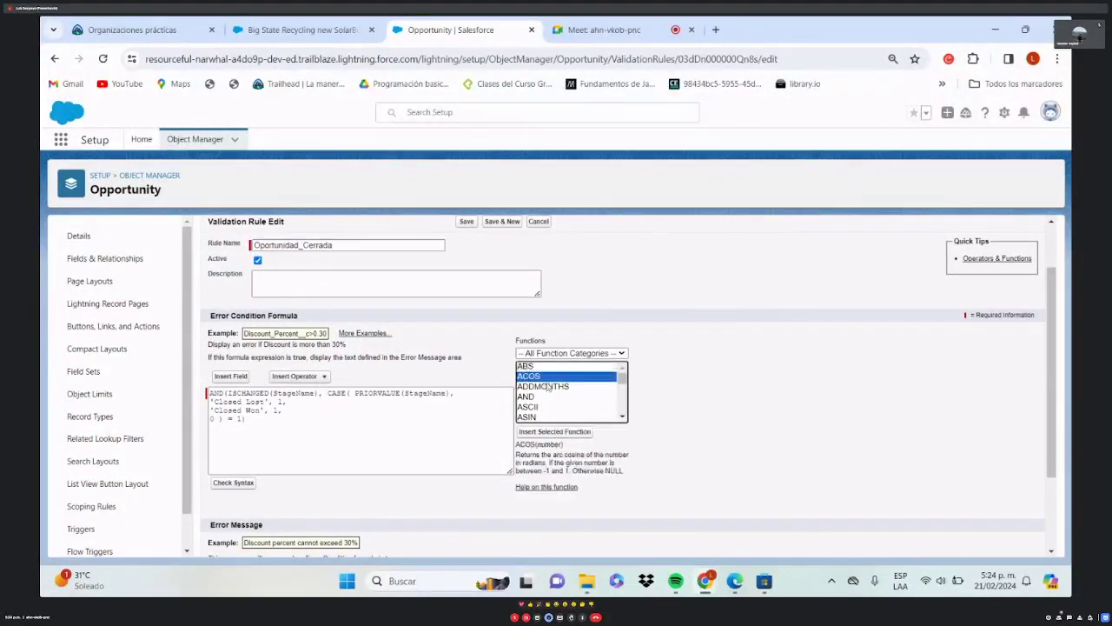
scroll(557, 391, down, 10)
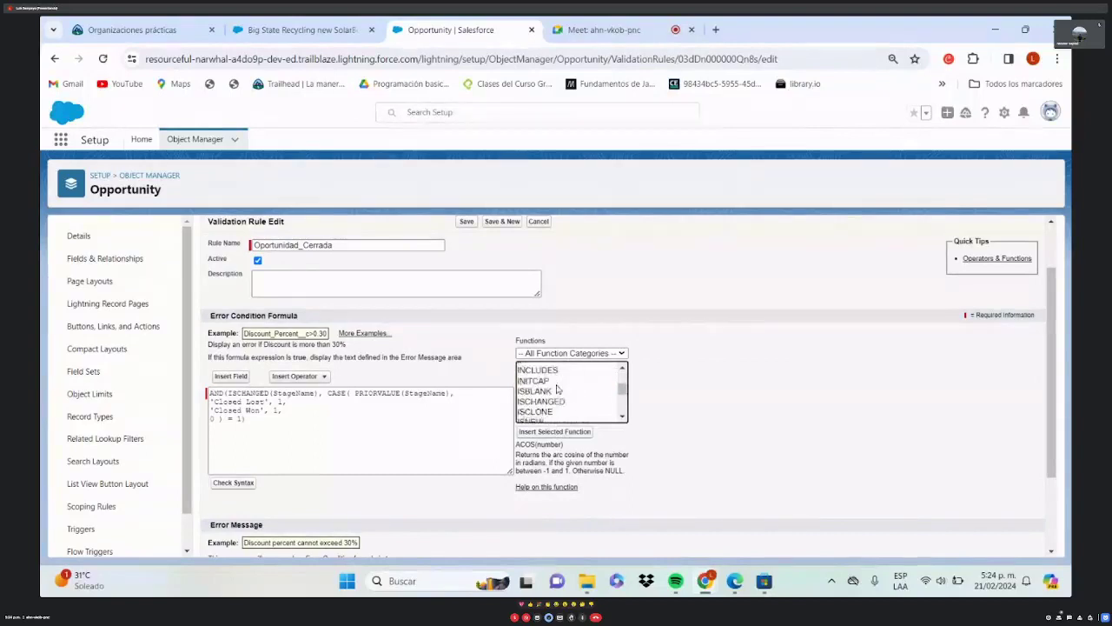
scroll(557, 391, up, 9)
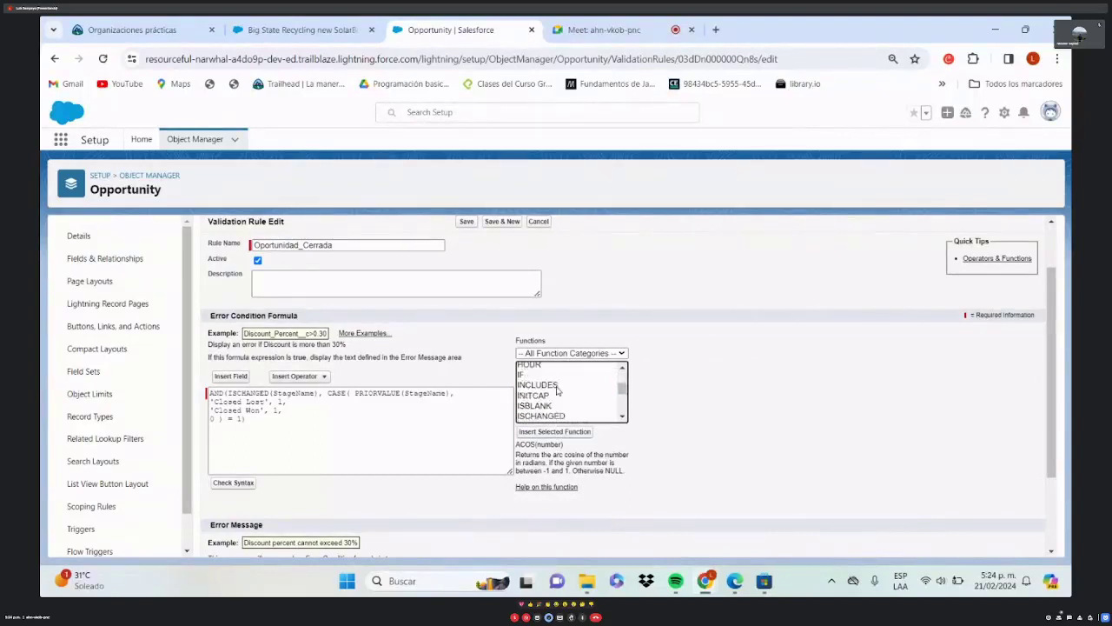
scroll(559, 390, up, 4)
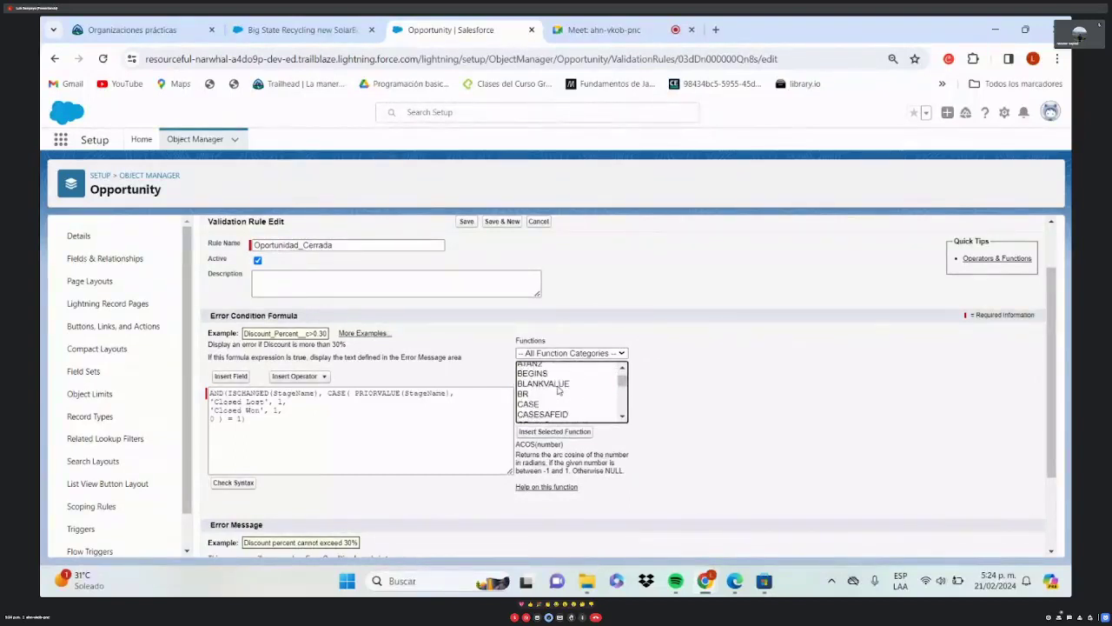
scroll(559, 390, up, 3)
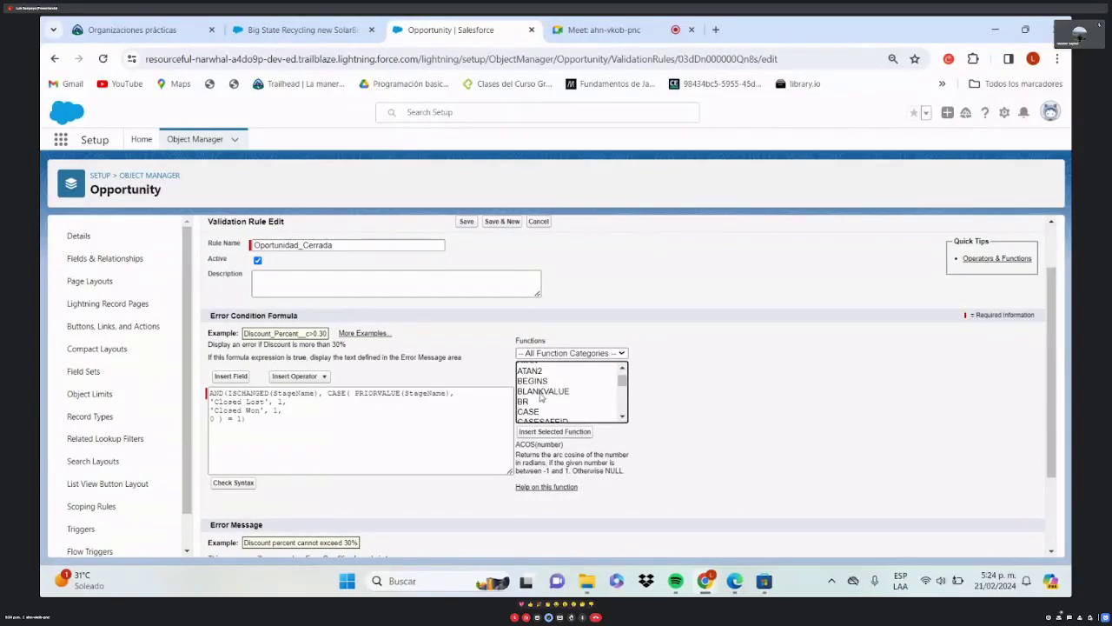
click(530, 404)
click(530, 412)
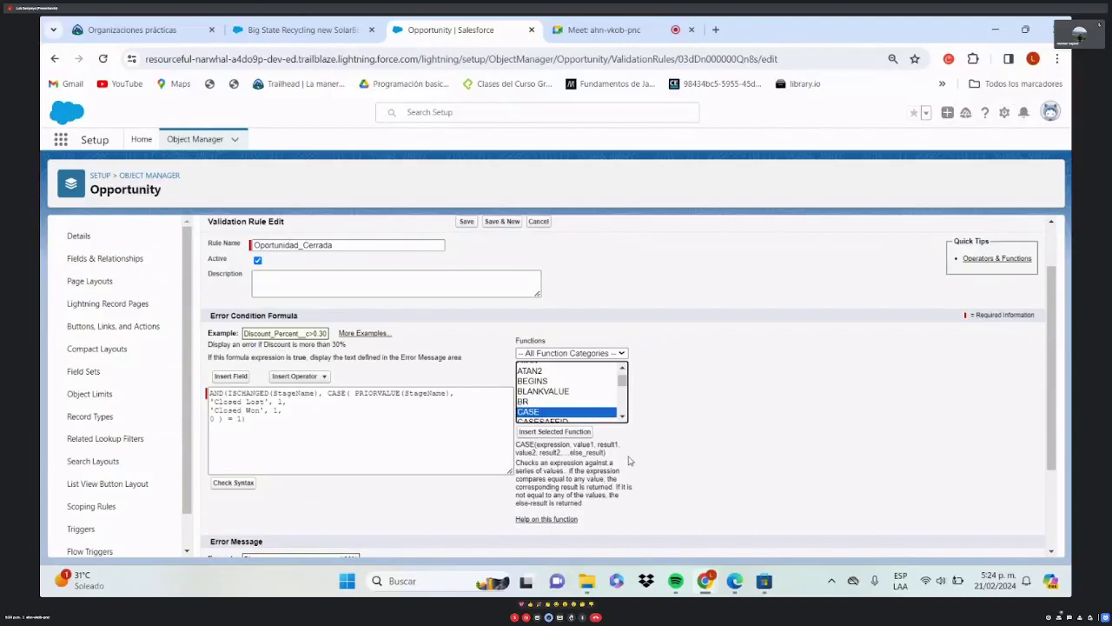
- Browse the rest of the function list, examine the ISCLONE and ISOYEAR descriptions, and filter the functions to Date & Time
scroll(573, 398, down, 2)
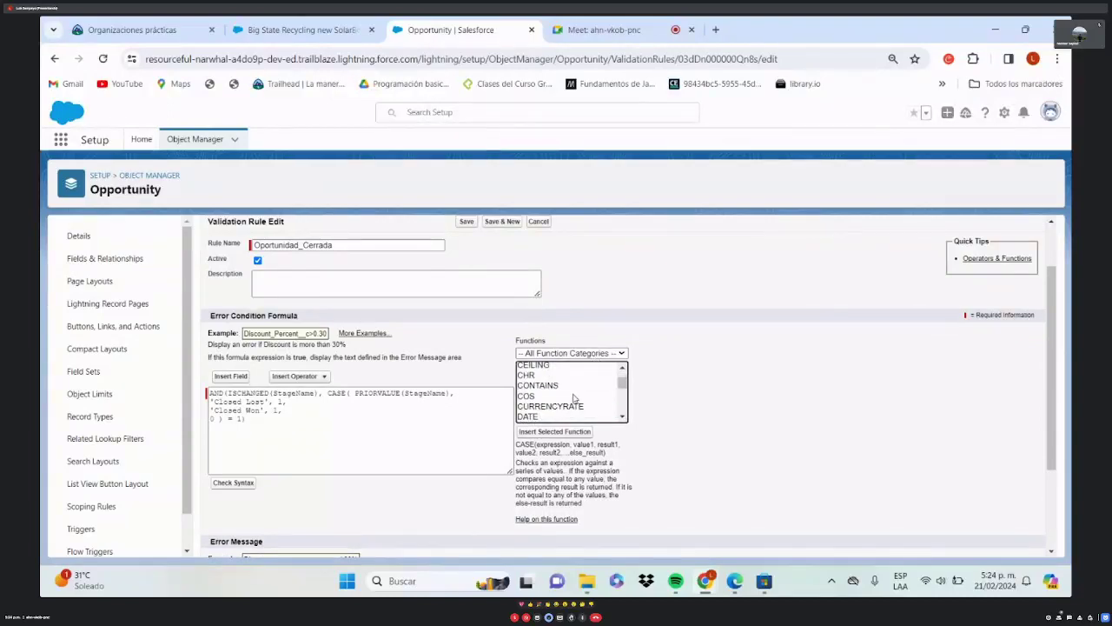
scroll(569, 393, down, 2)
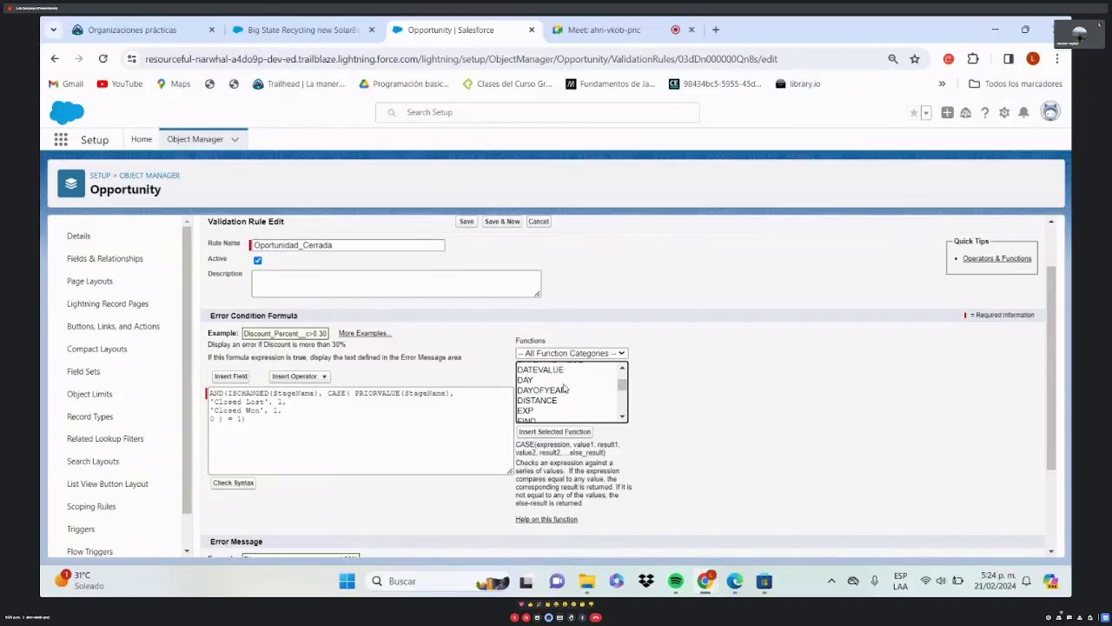
scroll(566, 389, down, 4)
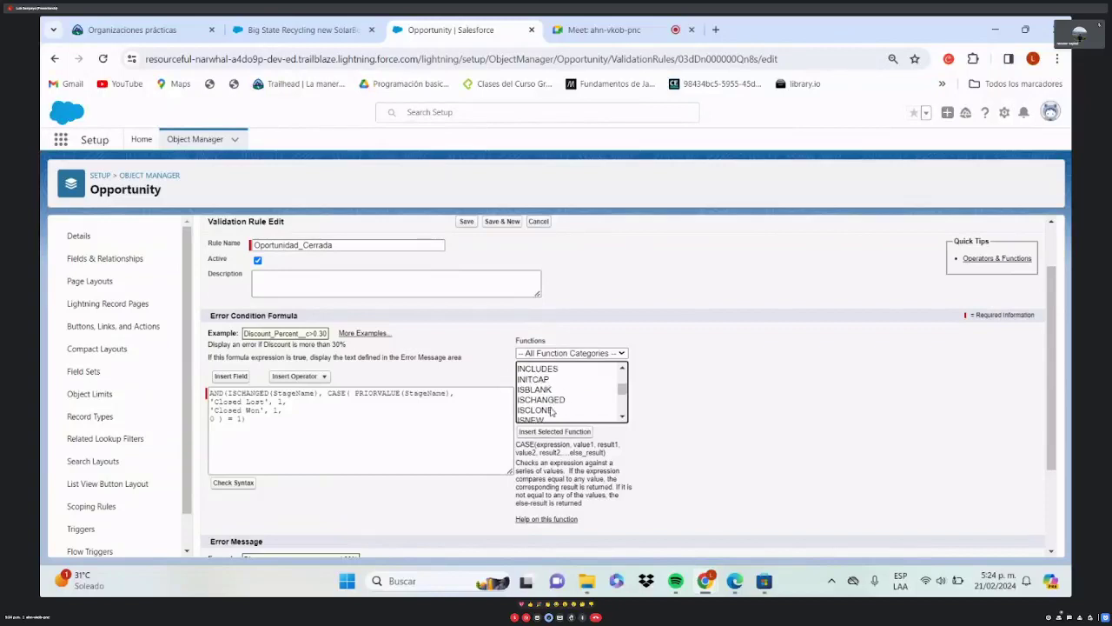
click(553, 401)
click(550, 412)
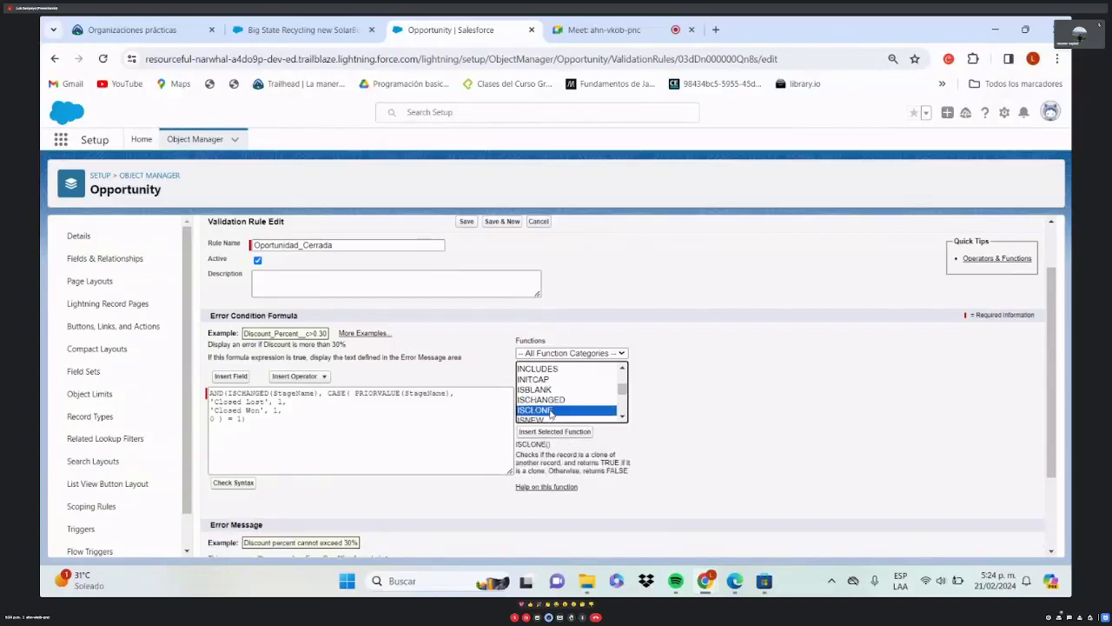
scroll(550, 413, down, 2)
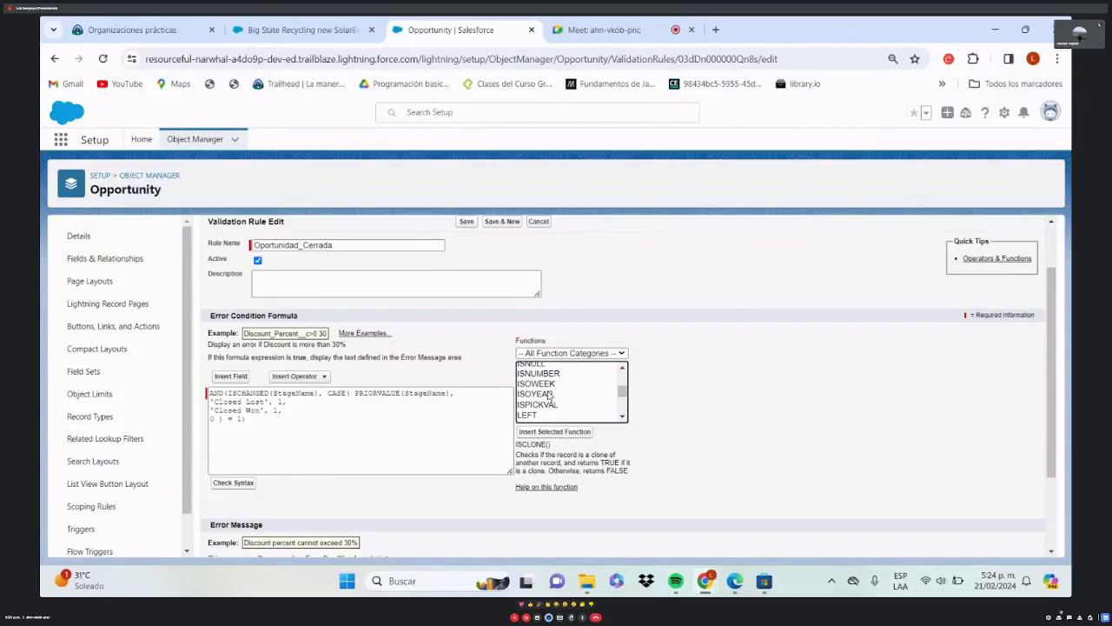
click(552, 395)
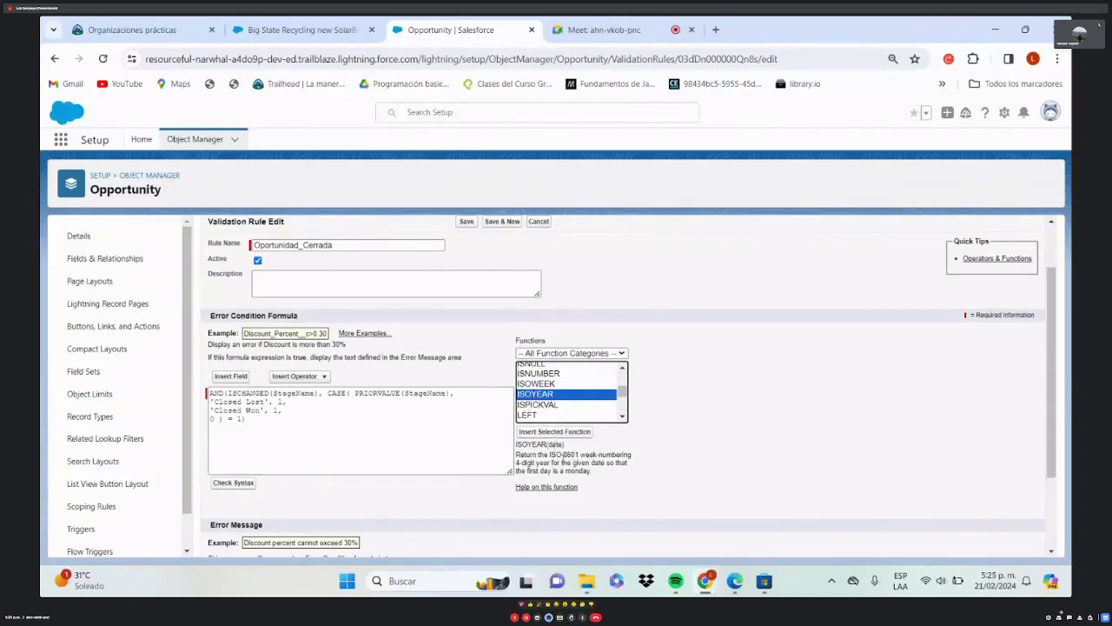
scroll(597, 408, down, 8)
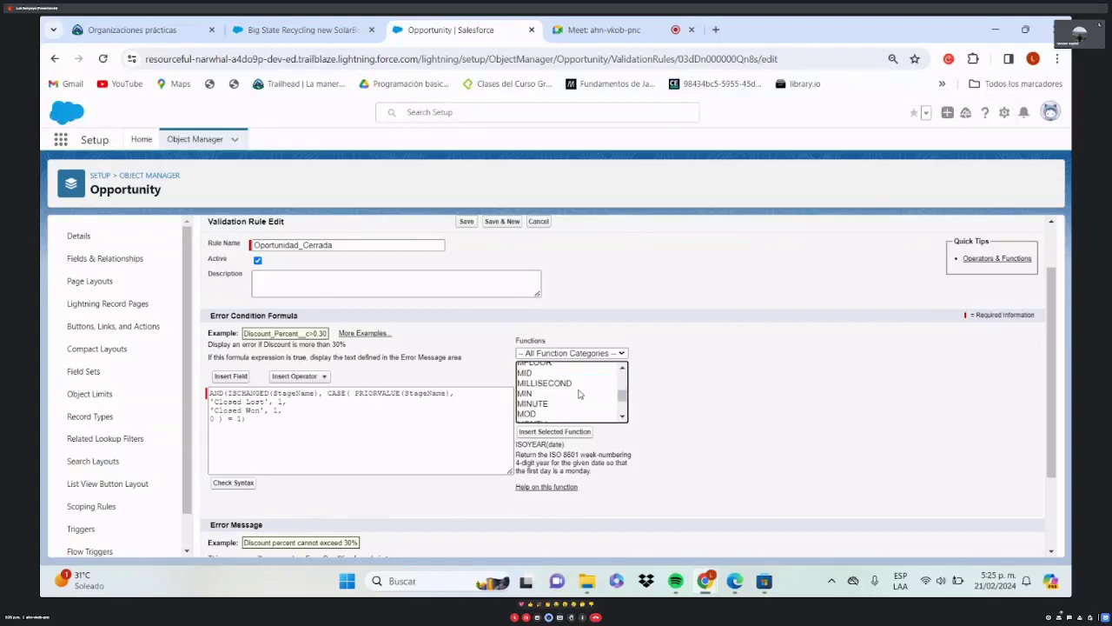
scroll(558, 395, down, 3)
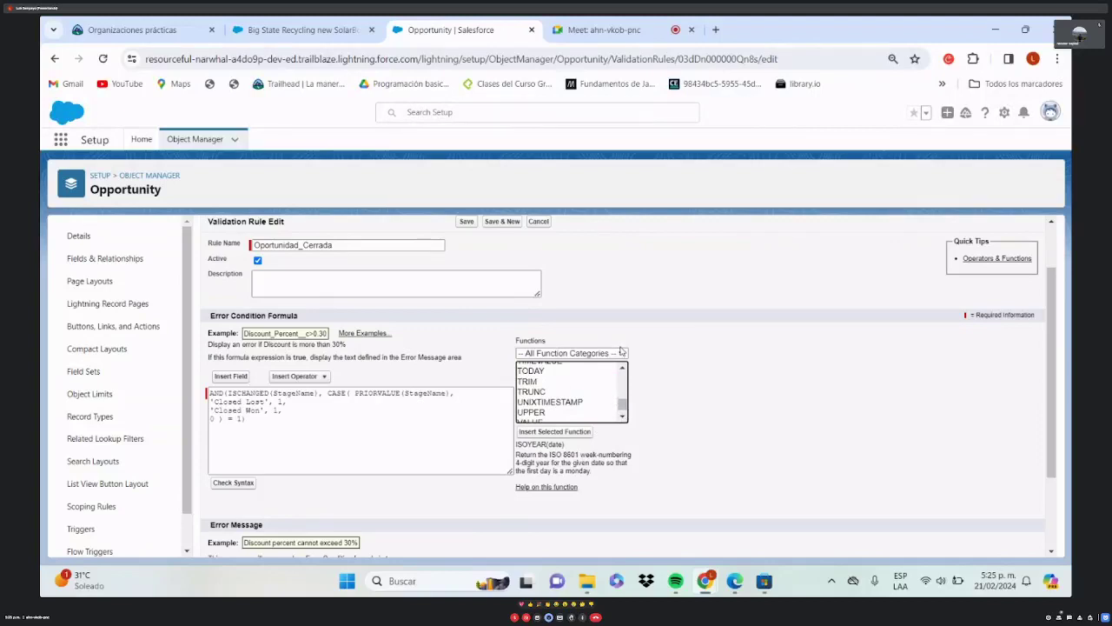
click(570, 355)
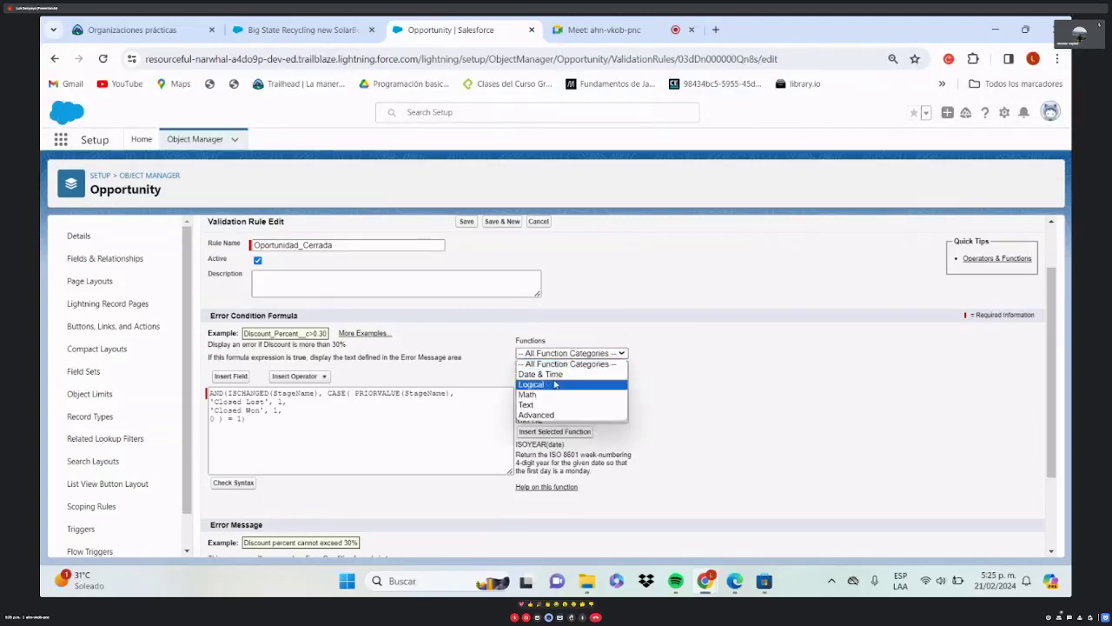
click(558, 375)
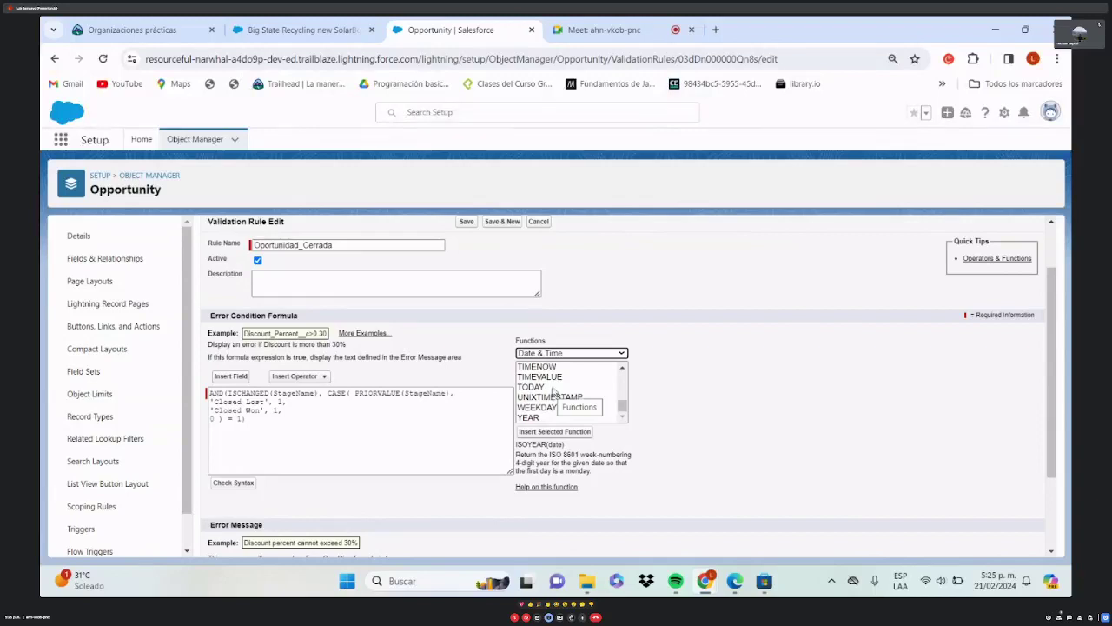
- Examine the description of the TODAY function in the Date & Time list beside the Oportunidad_Cerrada formula
click(553, 388)
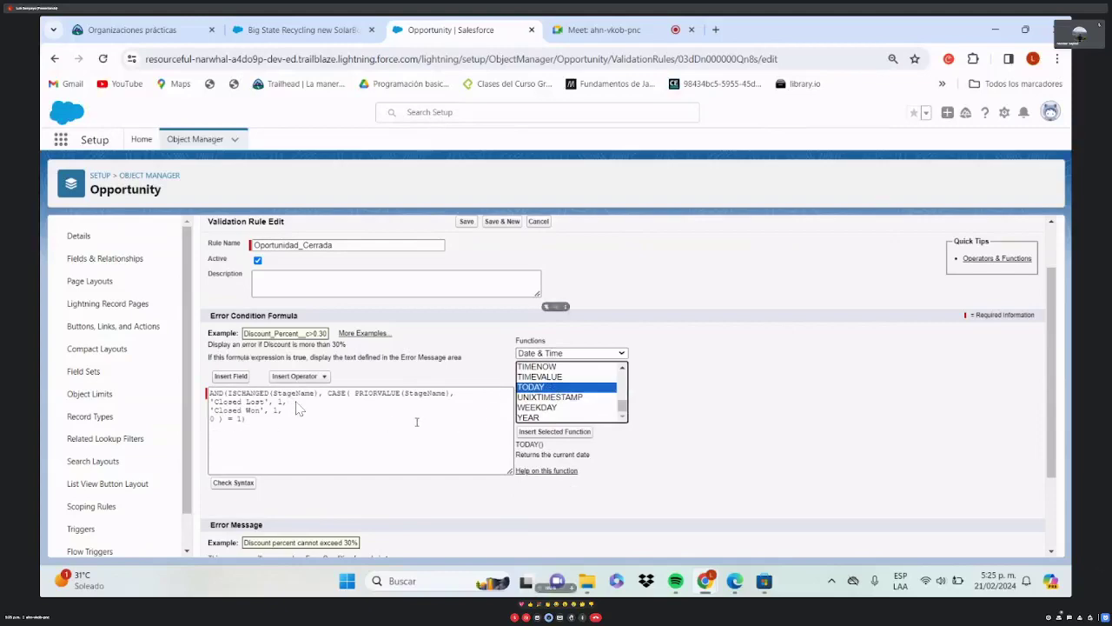
key(ctrl+plus)
key(ctrl+plus)
key(ctrl+minus)
key(ctrl+minus)
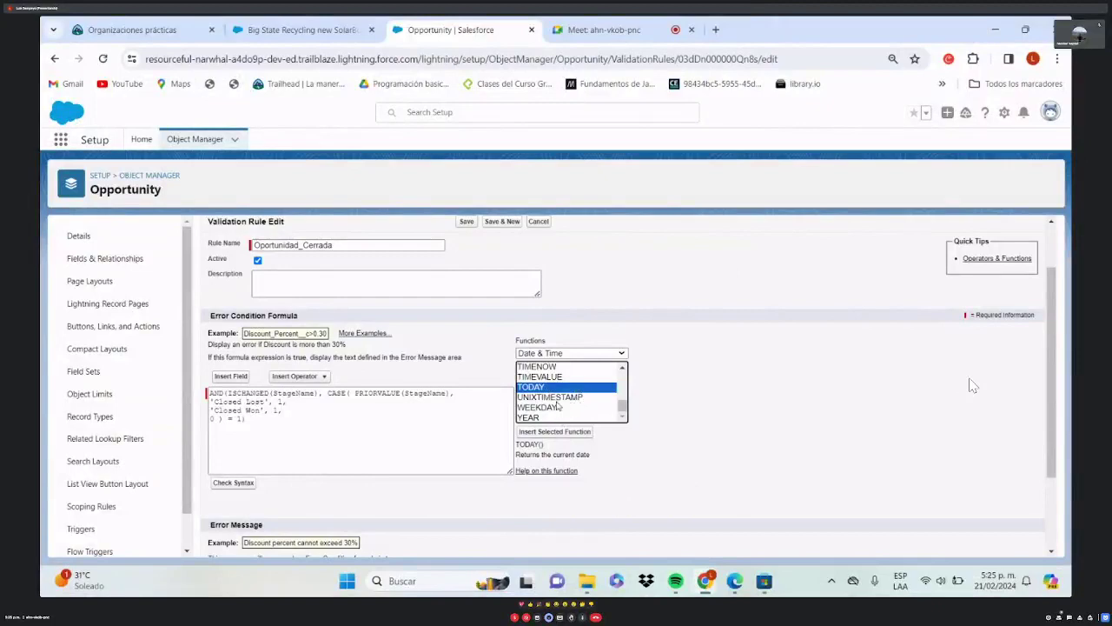
- Filter the formula functions to Logical and look through the functions in that category
click(556, 353)
click(554, 382)
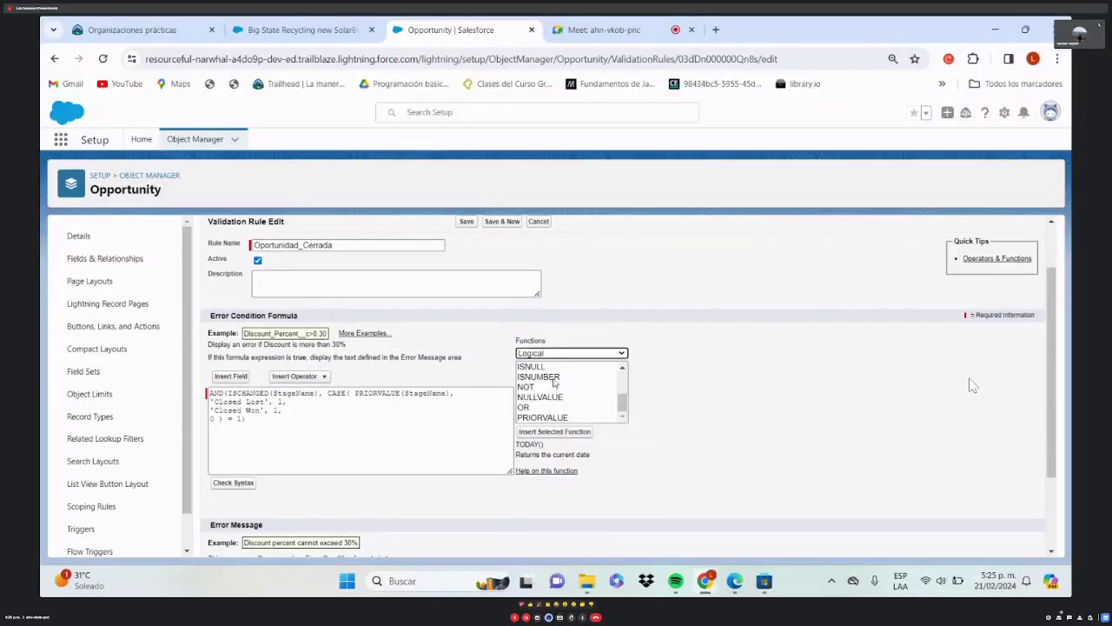
click(561, 353)
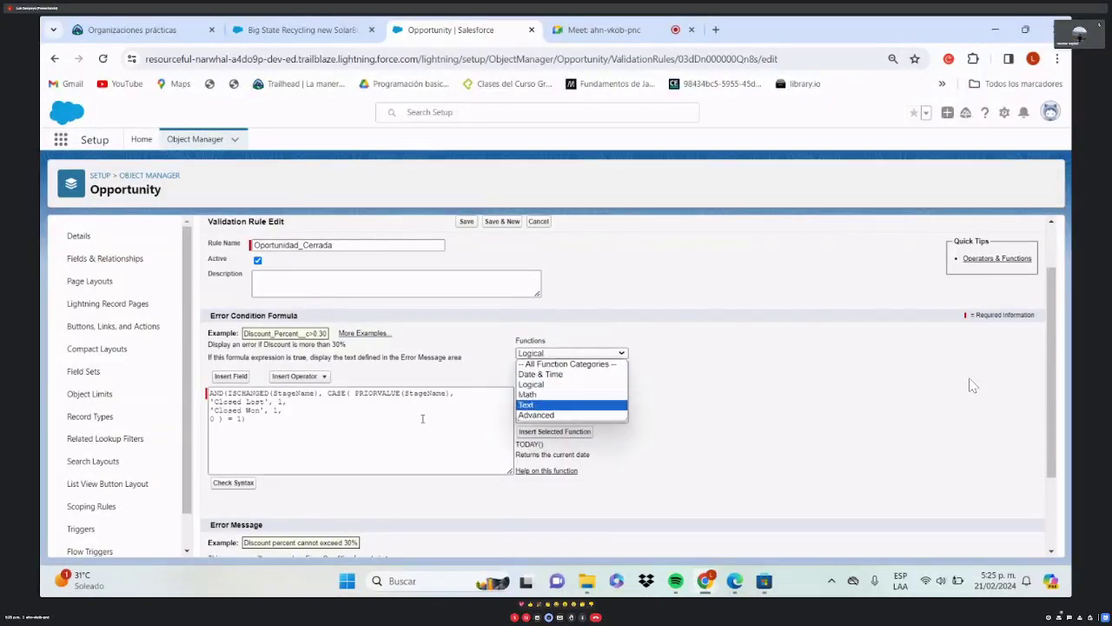
click(375, 392)
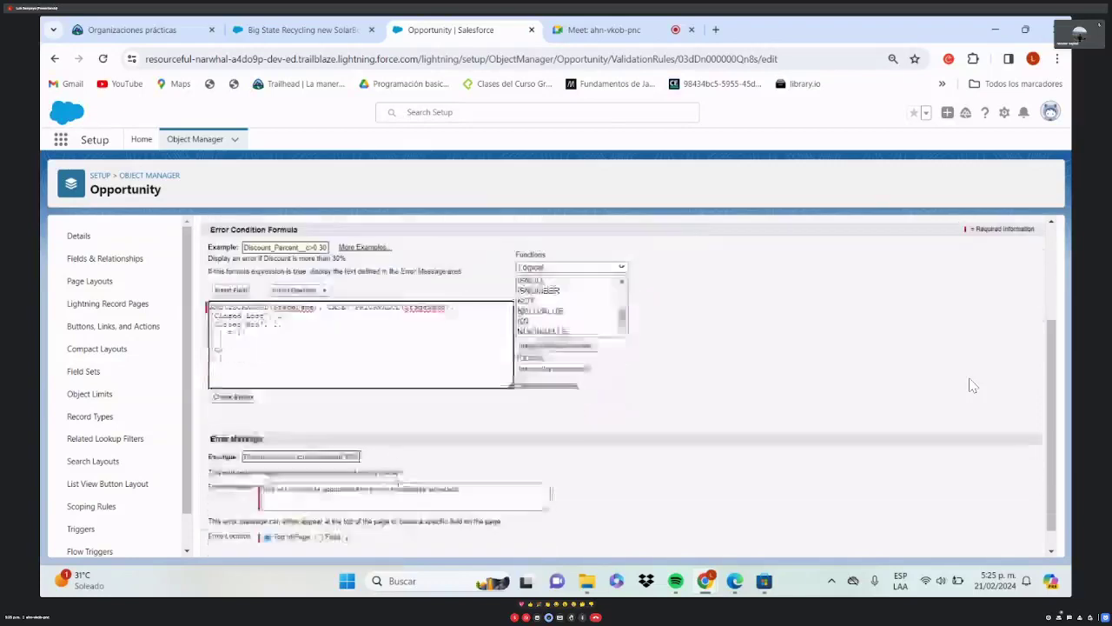
scroll(392, 502, down, 2)
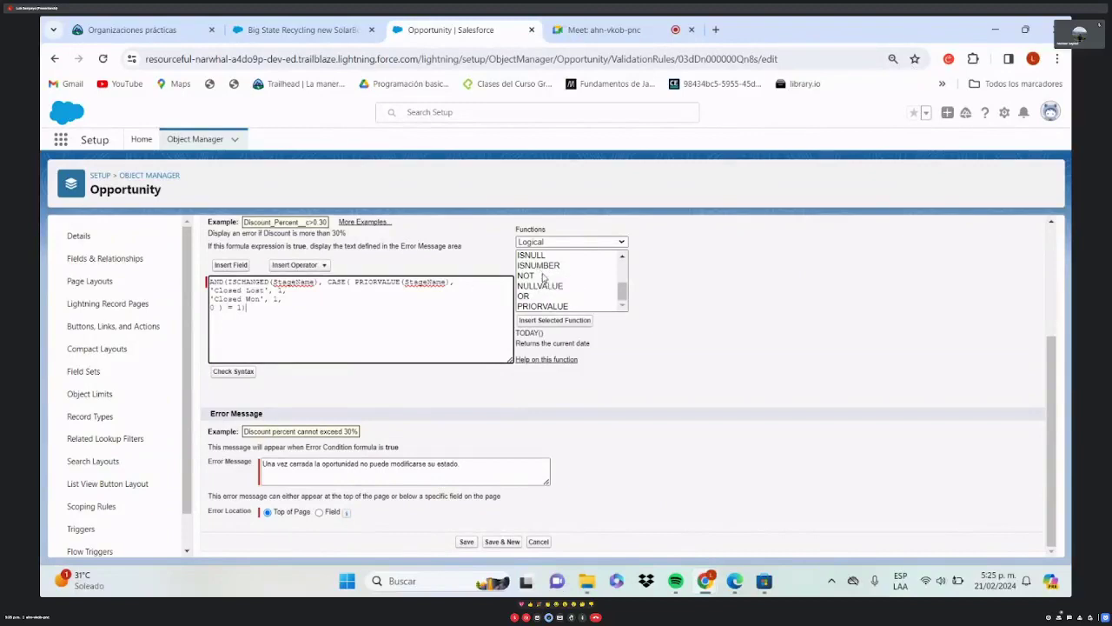
scroll(540, 274, up, 3)
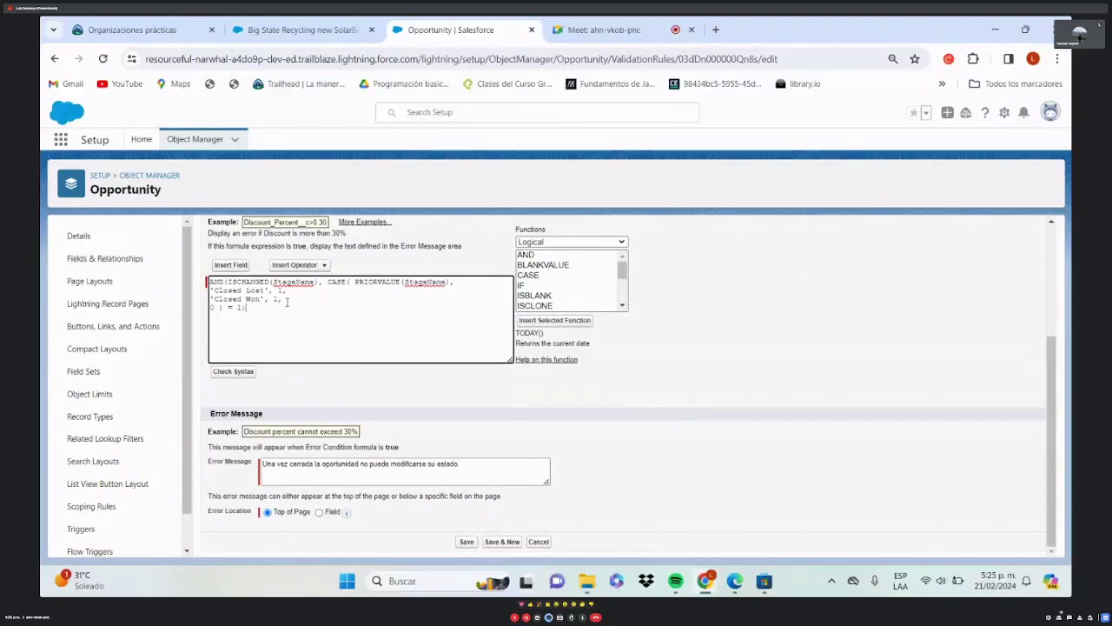
- Save the Oportunidad_Cerrada validation rule
click(332, 296)
click(353, 283)
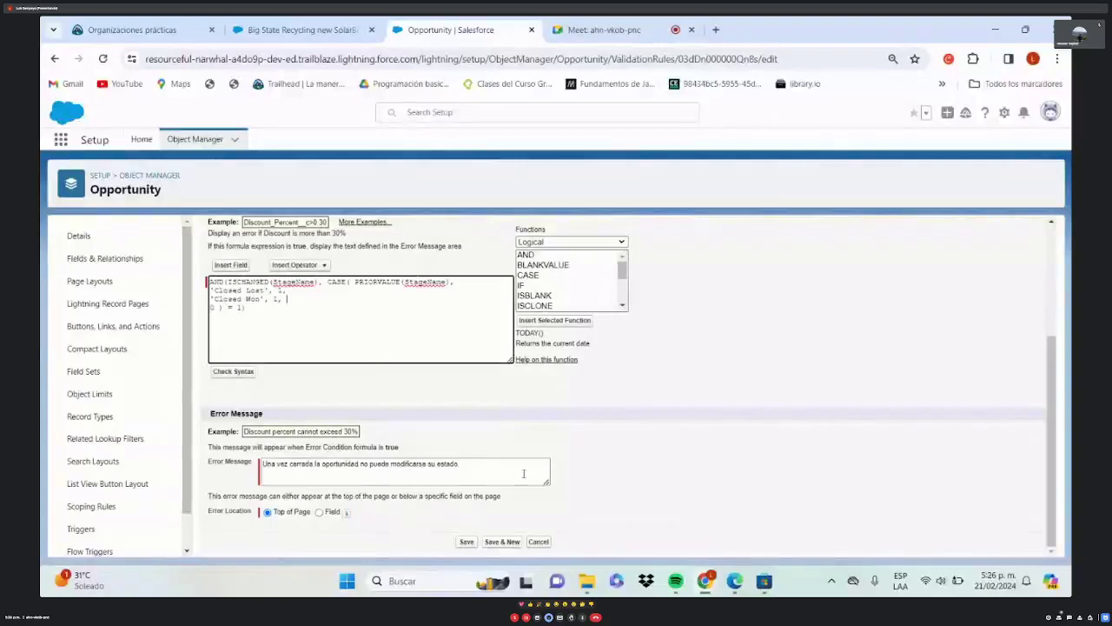
click(467, 541)
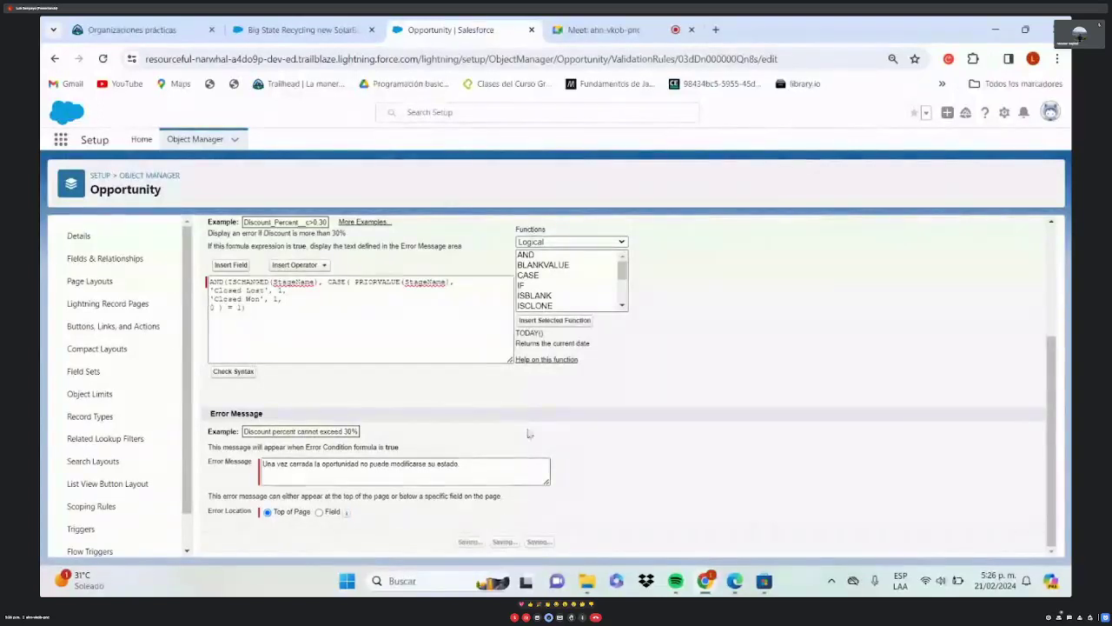
- Switch to the Big State Recycling opportunity and set its current stage to Needs Analysis, followed by Id. Decision Makers
click(300, 29)
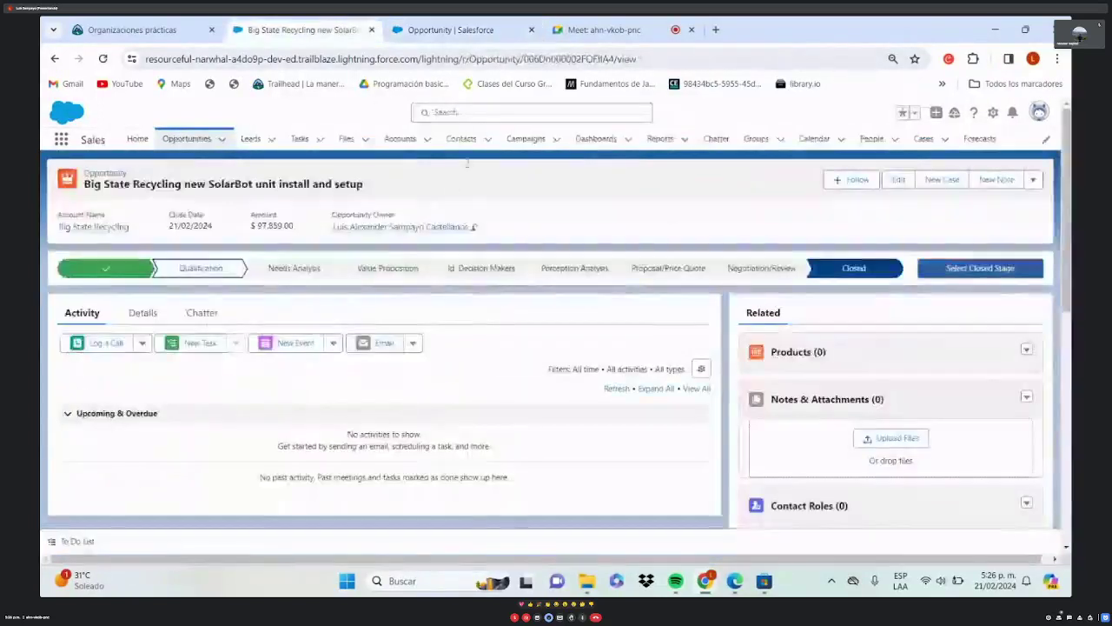
click(287, 271)
click(964, 271)
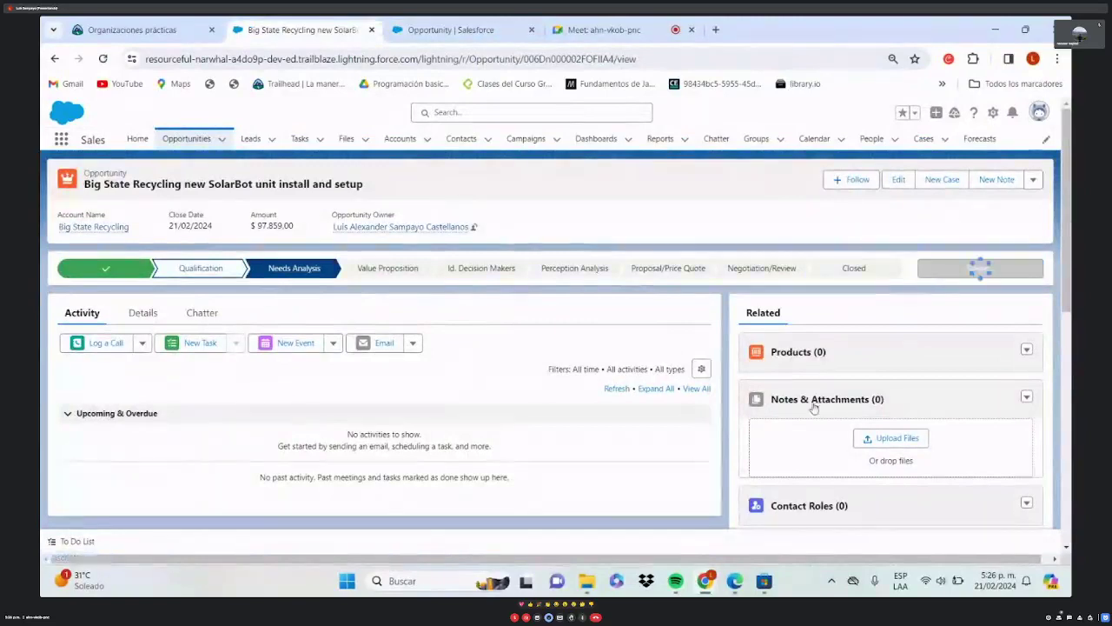
click(480, 270)
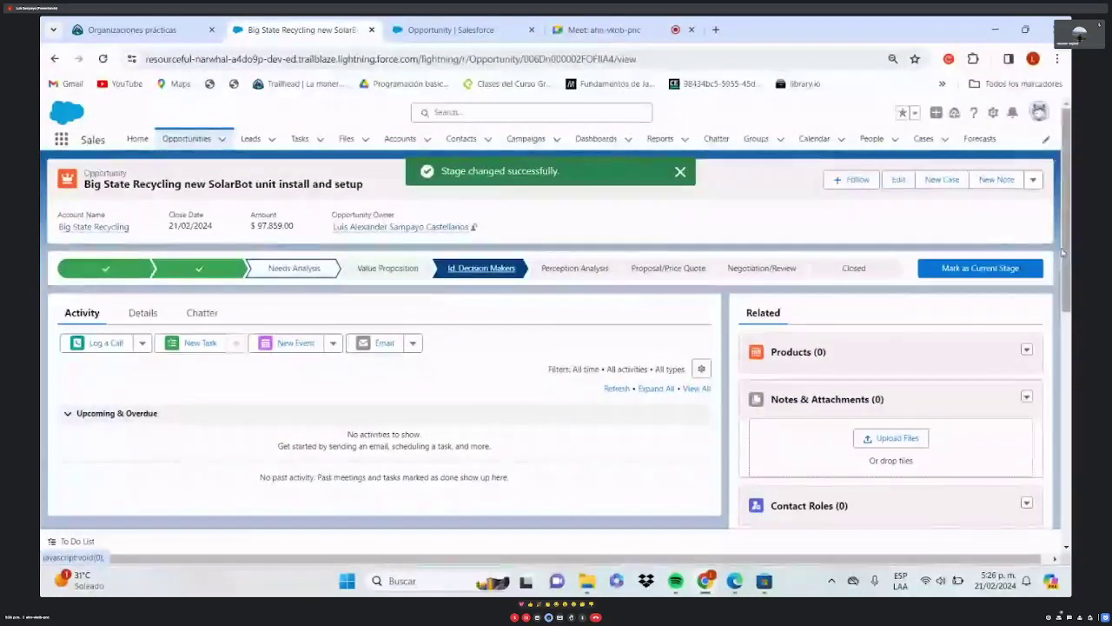
click(1040, 272)
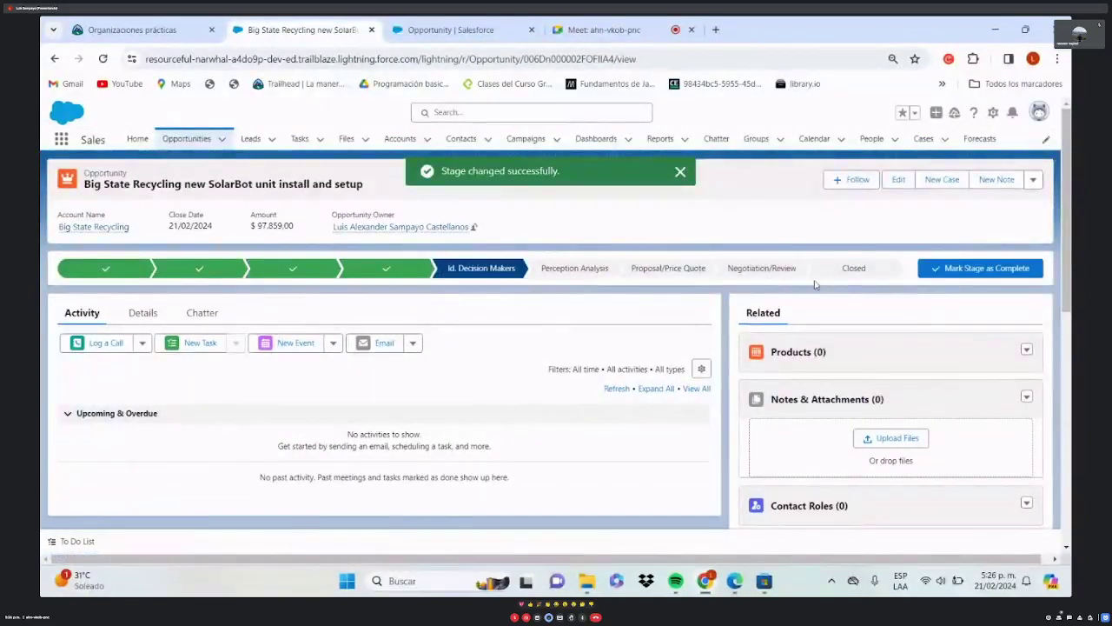
- Close the Big State Recycling opportunity with the stage Closed Won
click(852, 271)
click(1028, 270)
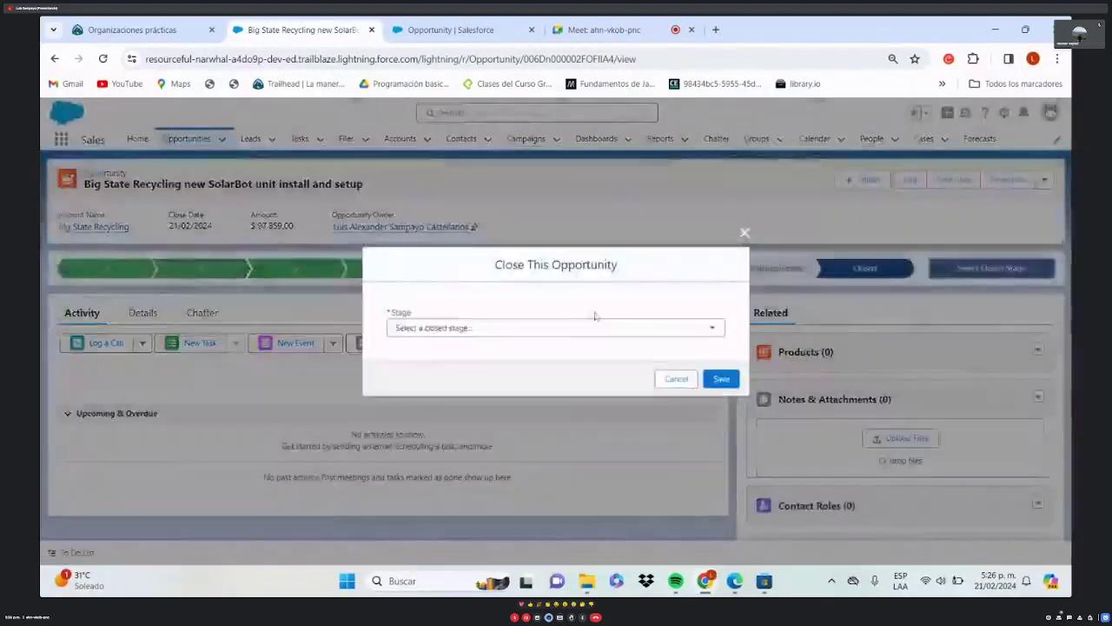
click(553, 328)
click(527, 354)
click(721, 379)
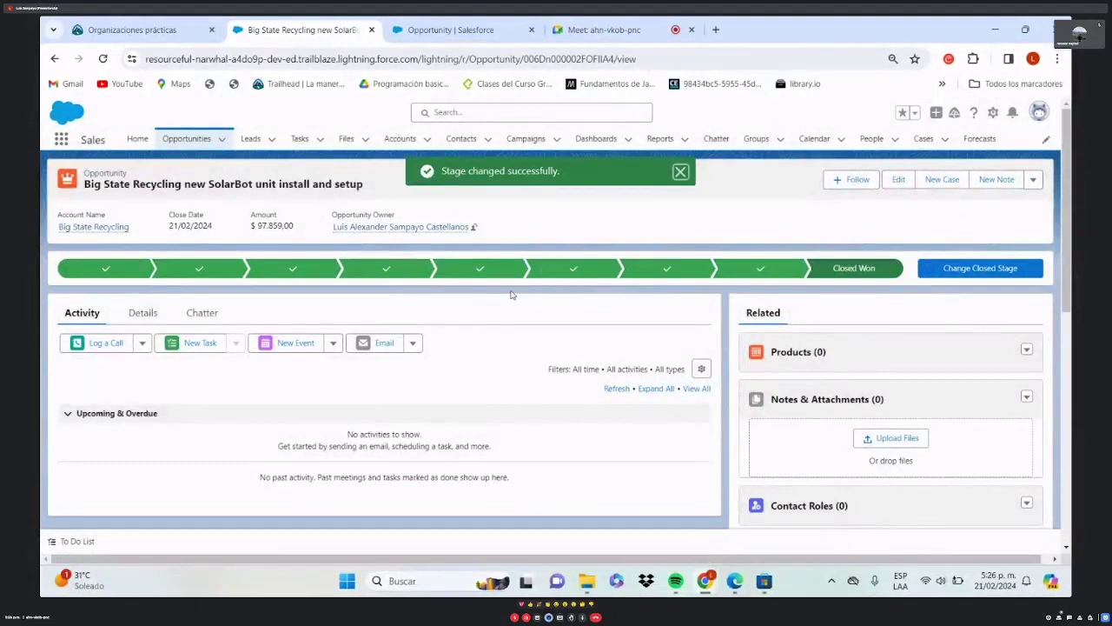
- Try to move the closed opportunity back to Prospecting and Qualification, and select the Value Proposition stage
click(480, 271)
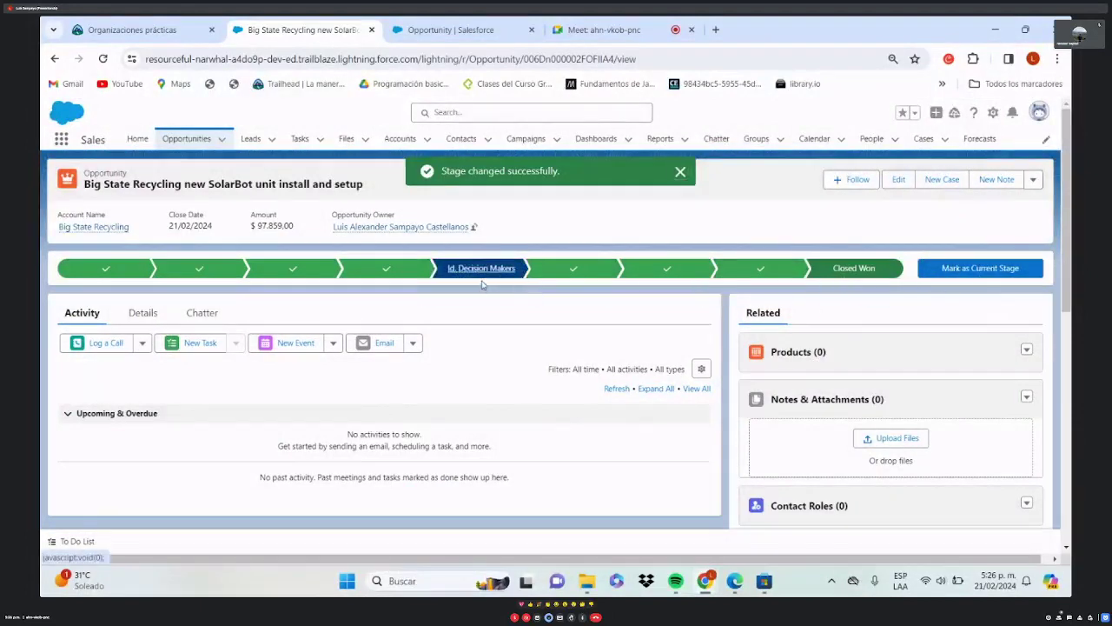
click(105, 269)
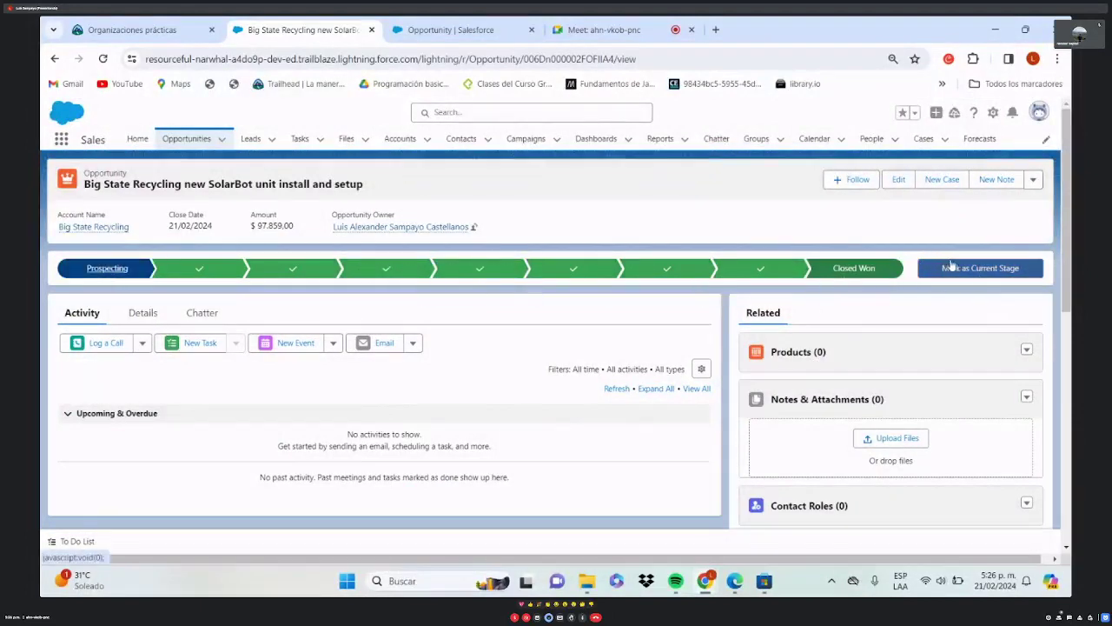
click(952, 265)
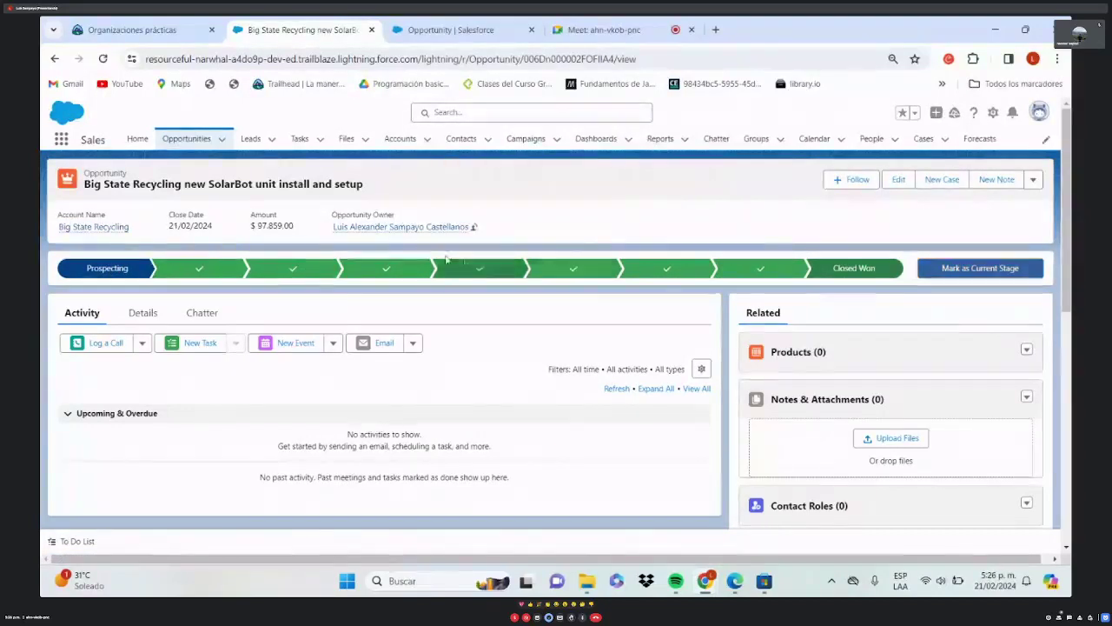
click(199, 269)
click(955, 269)
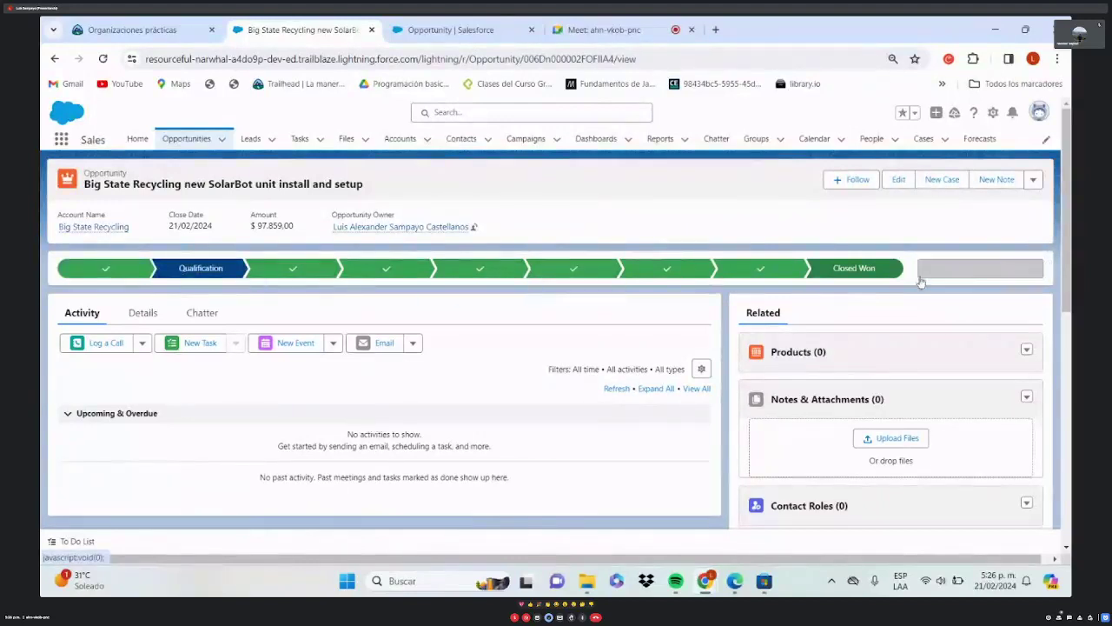
click(409, 271)
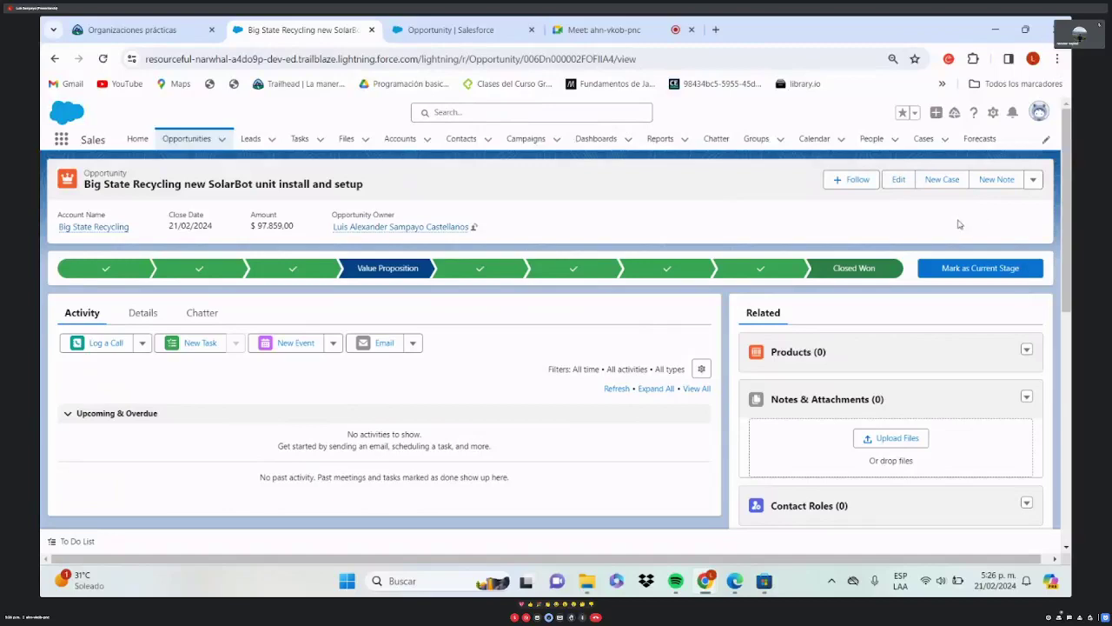
- Switch to the exercises PDF in Edge, examine exercise 2 about consistent opportunity dates, and return to the Google Meet call
click(451, 29)
click(604, 30)
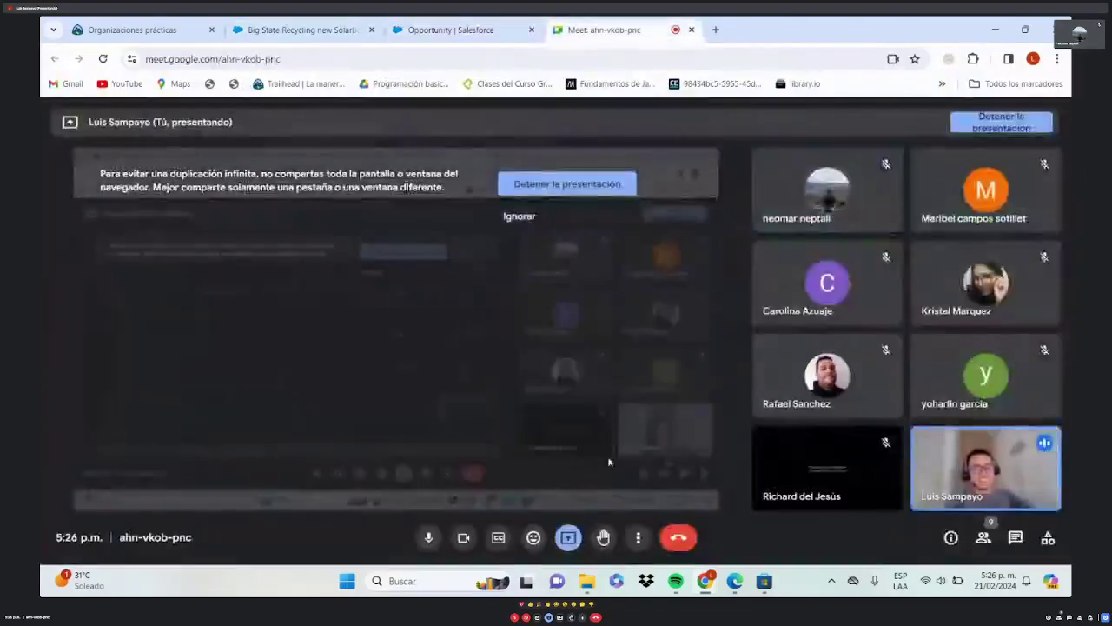
click(736, 579)
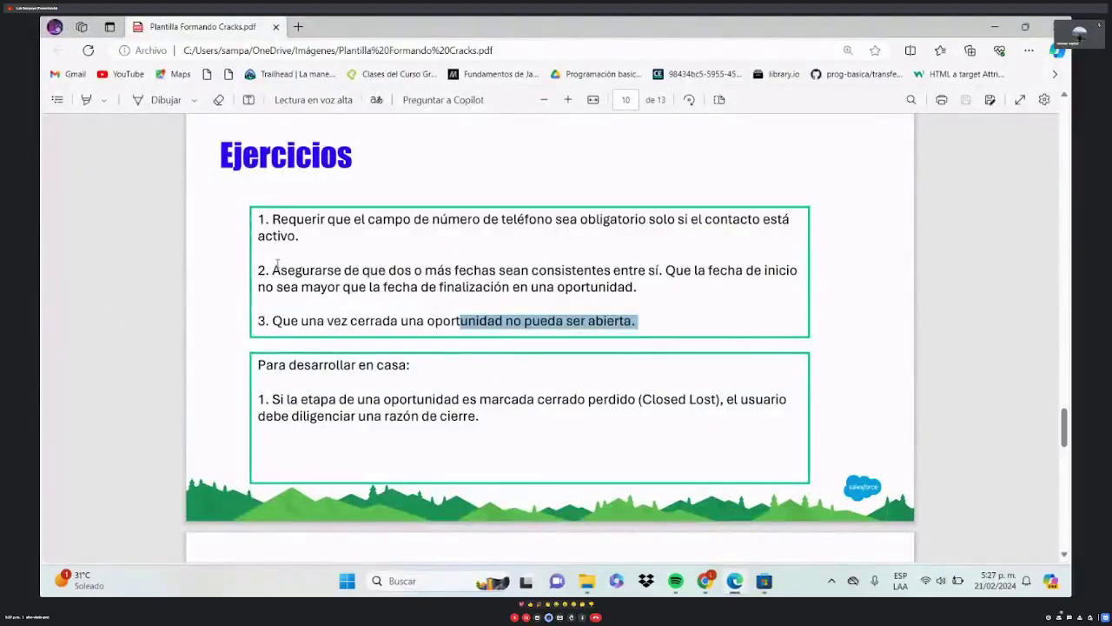
drag(273, 270, 632, 298)
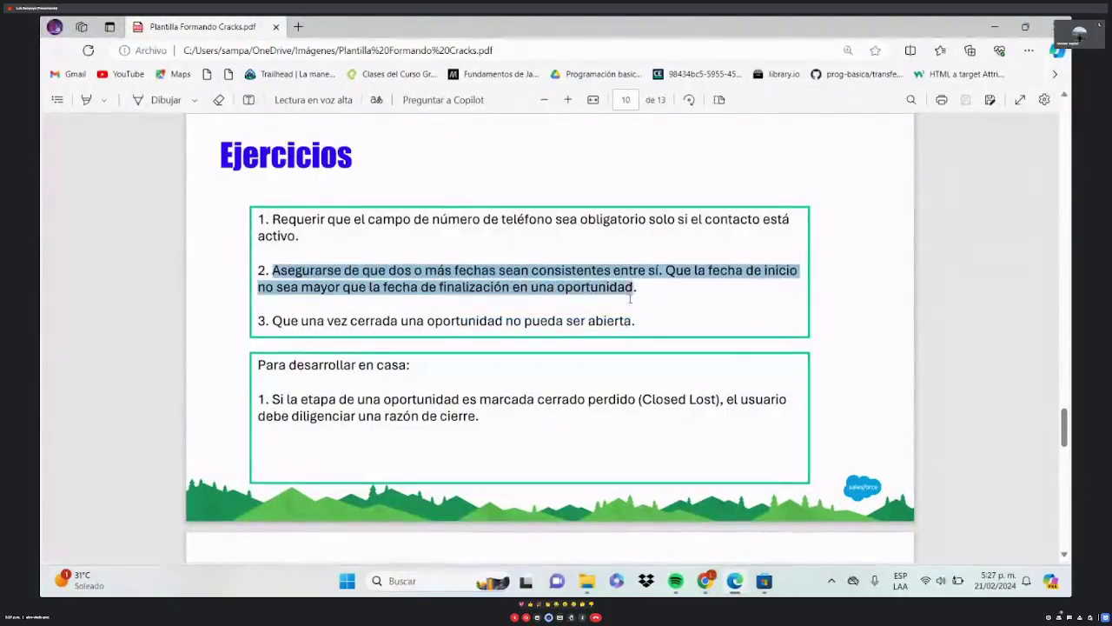
click(730, 301)
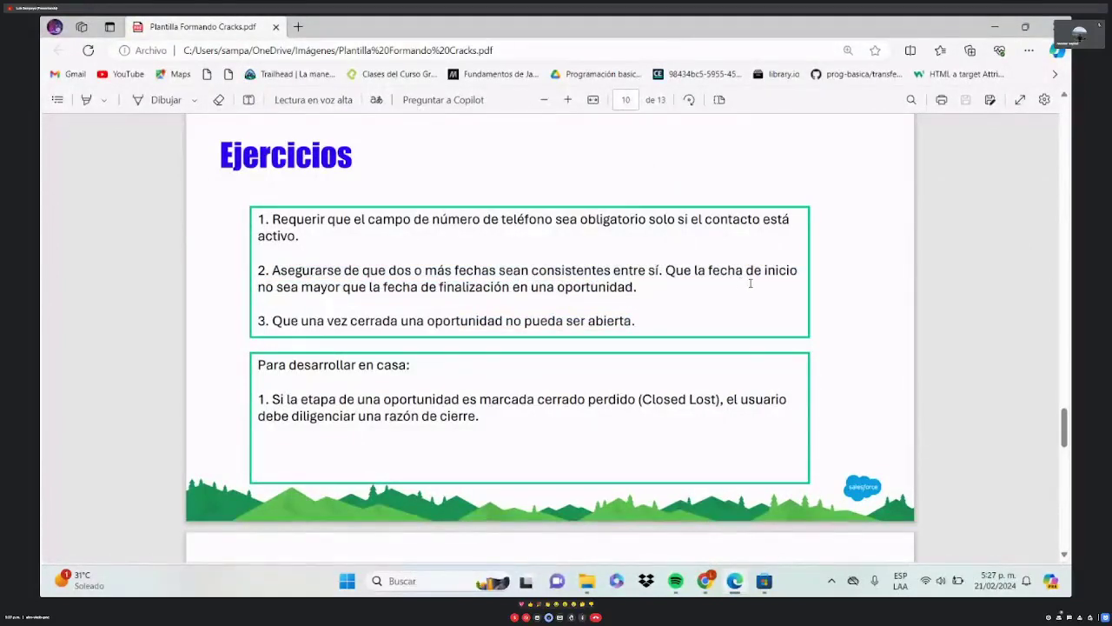
click(995, 27)
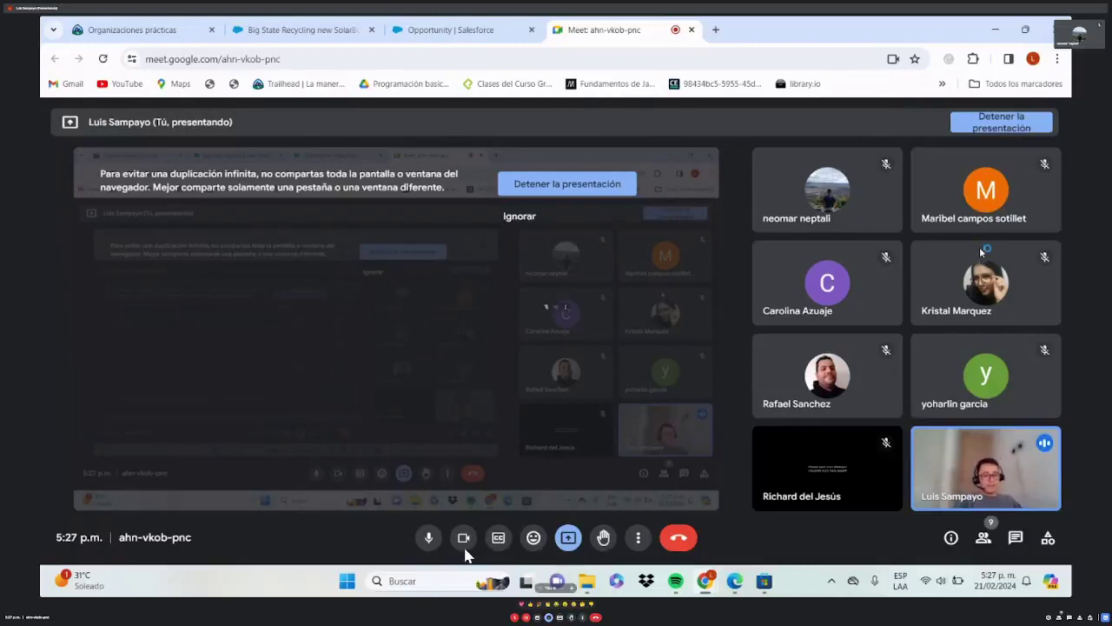
- Turn on the camera in the Google Meet call, and unmute the microphone briefly before muting it again
key(ctrl+plus)
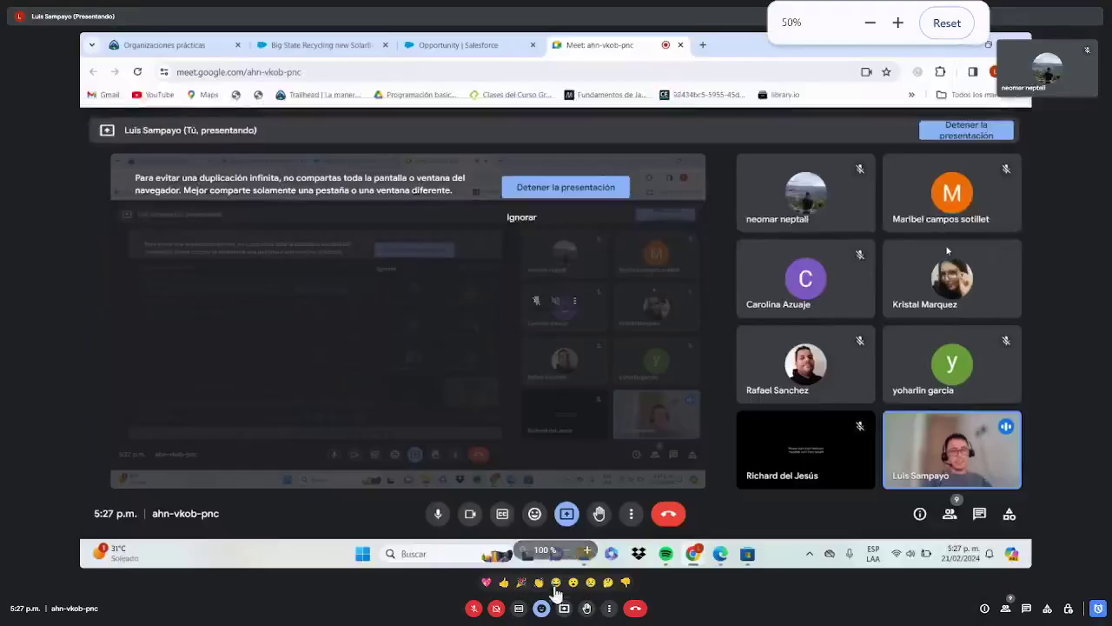
click(499, 611)
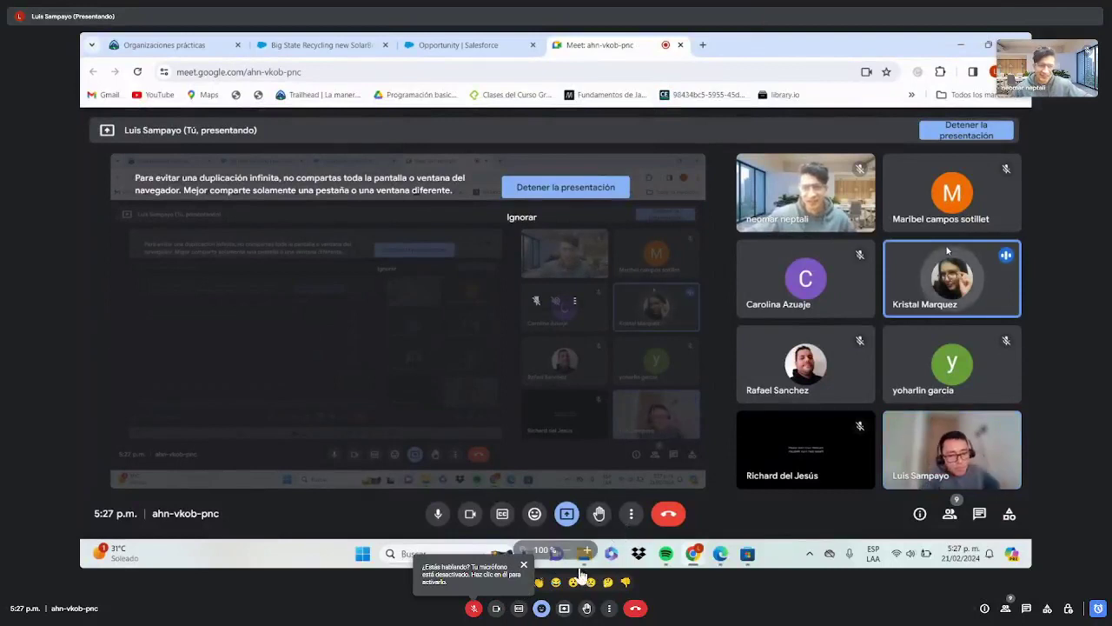
click(473, 608)
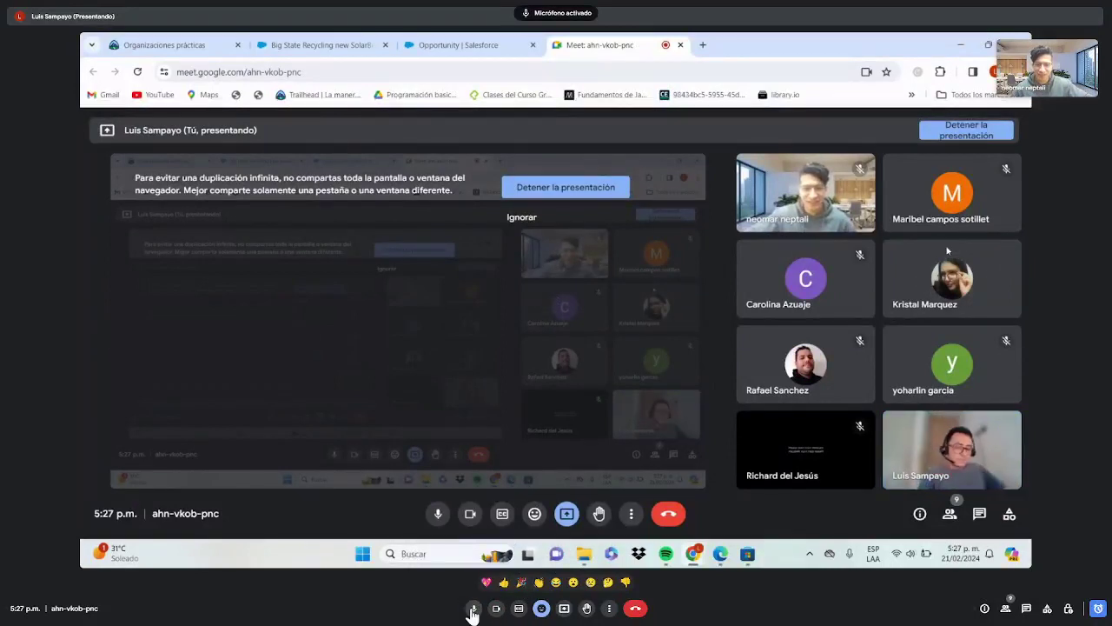
click(474, 608)
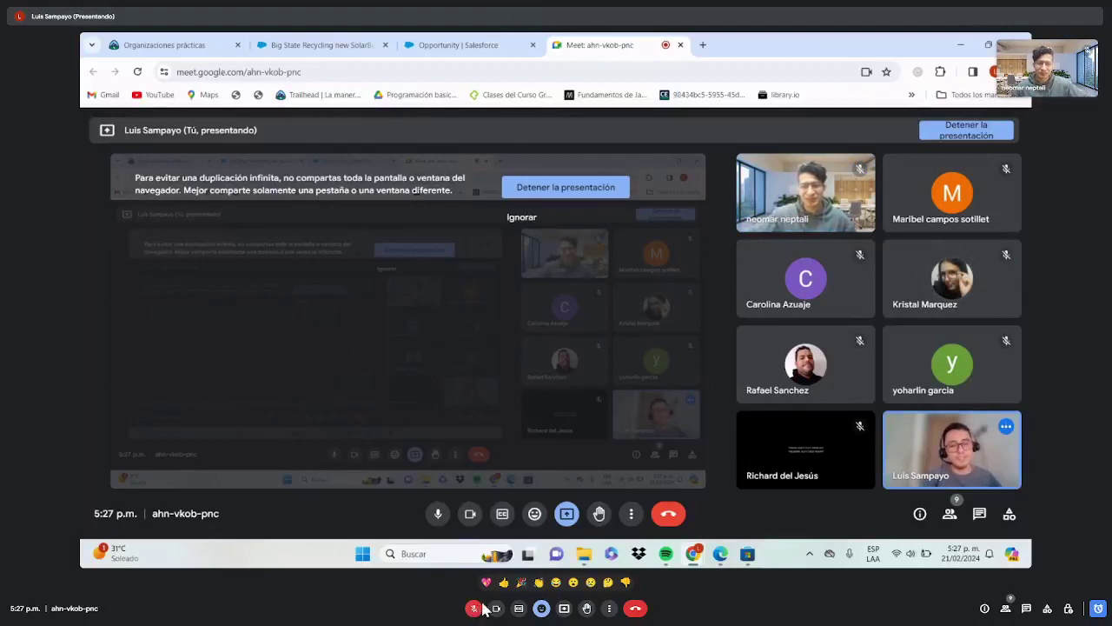
- Stop the current screen presentation and take the newly shared meeting window out of full screen
click(606, 188)
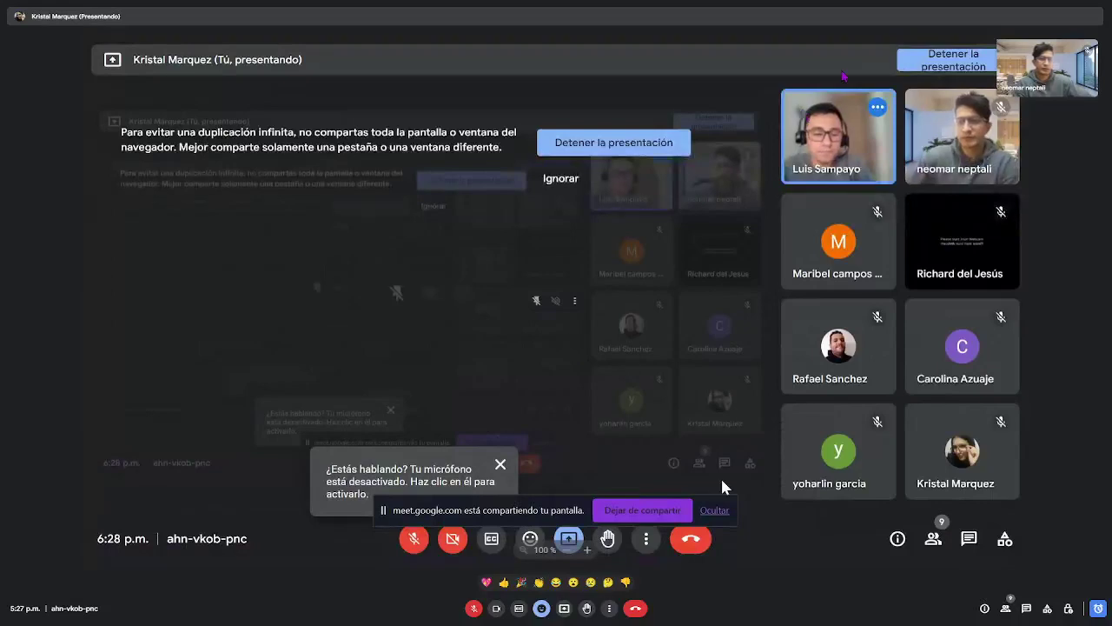
click(646, 537)
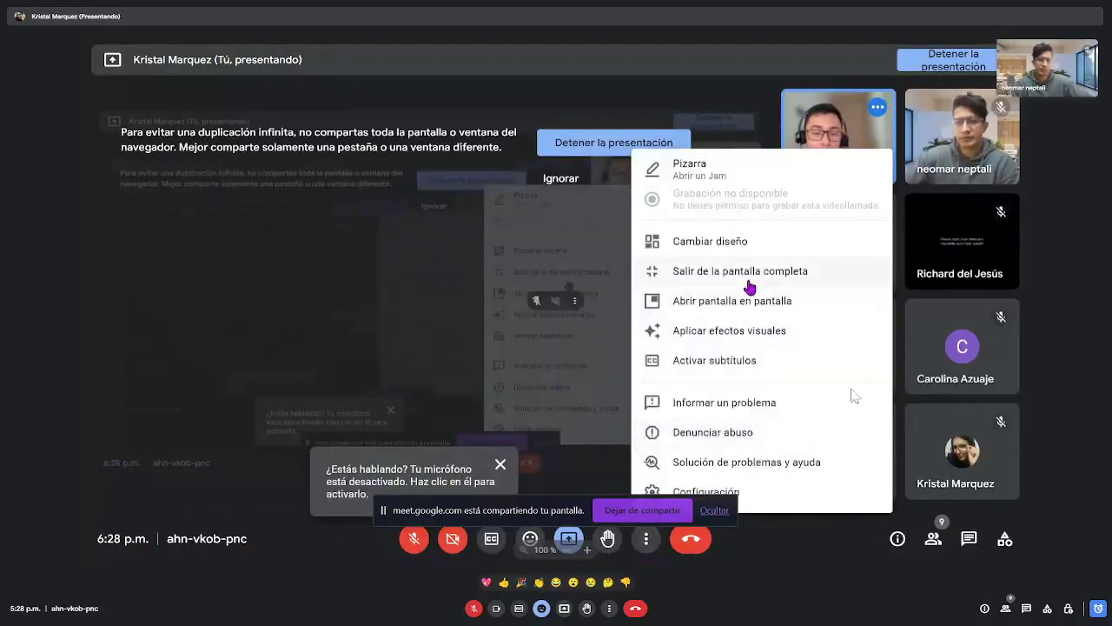
click(747, 276)
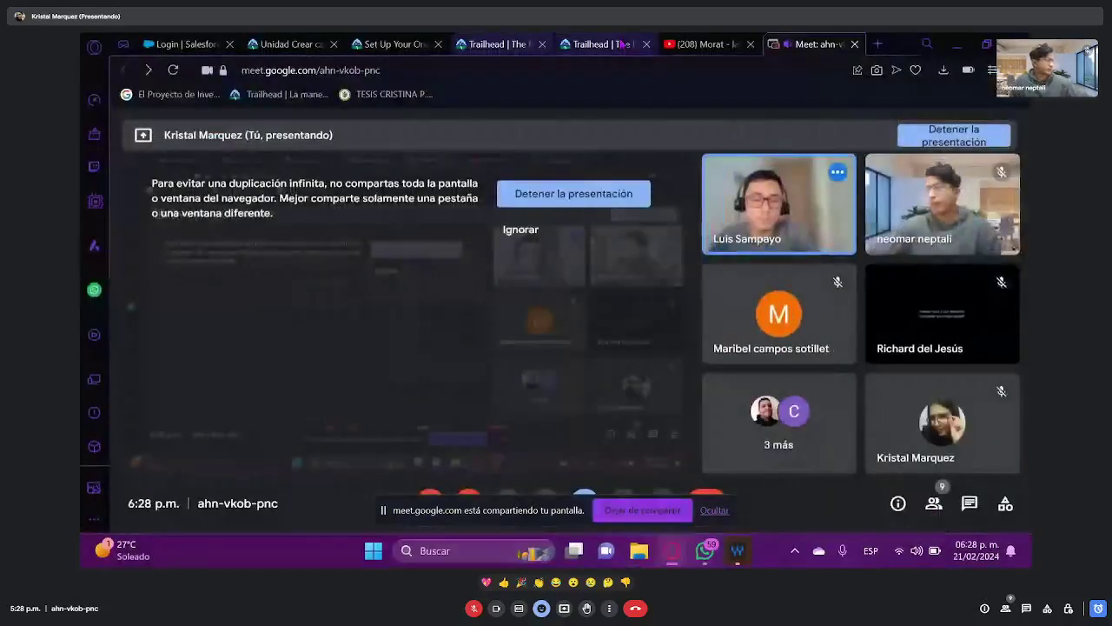
- Switch from the meeting to the Trailhead Playground and open Setup for the current app
click(393, 44)
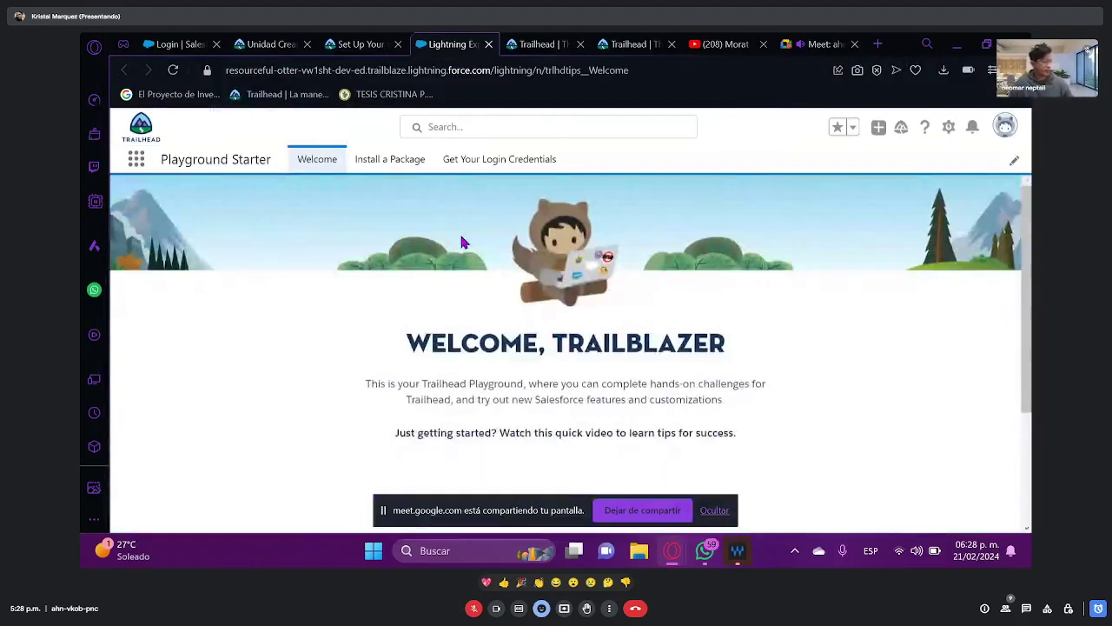
click(950, 127)
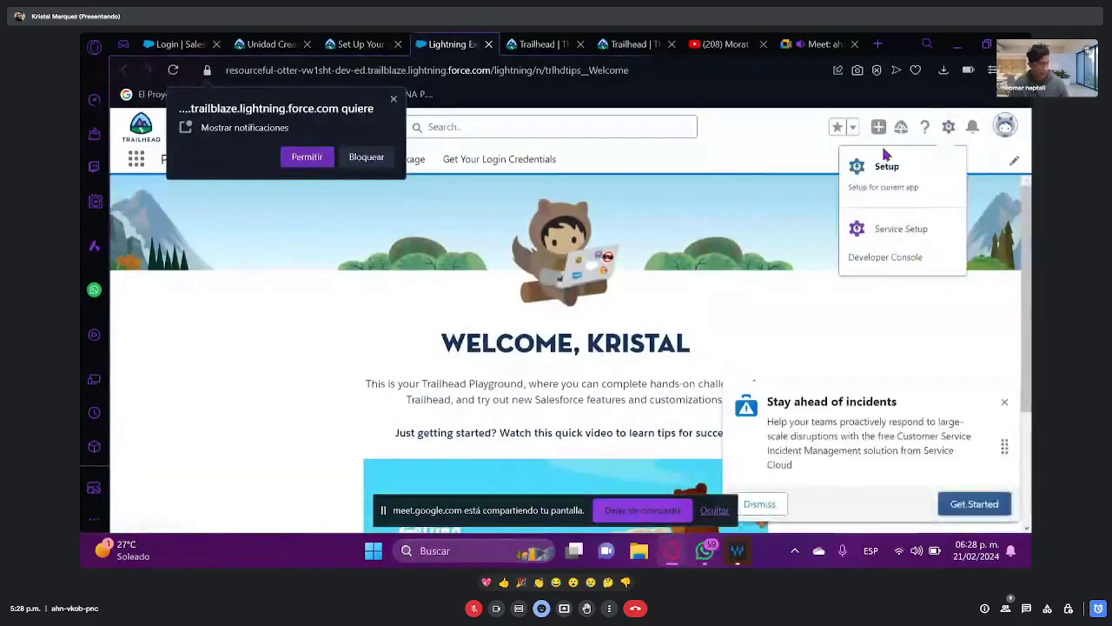
click(886, 163)
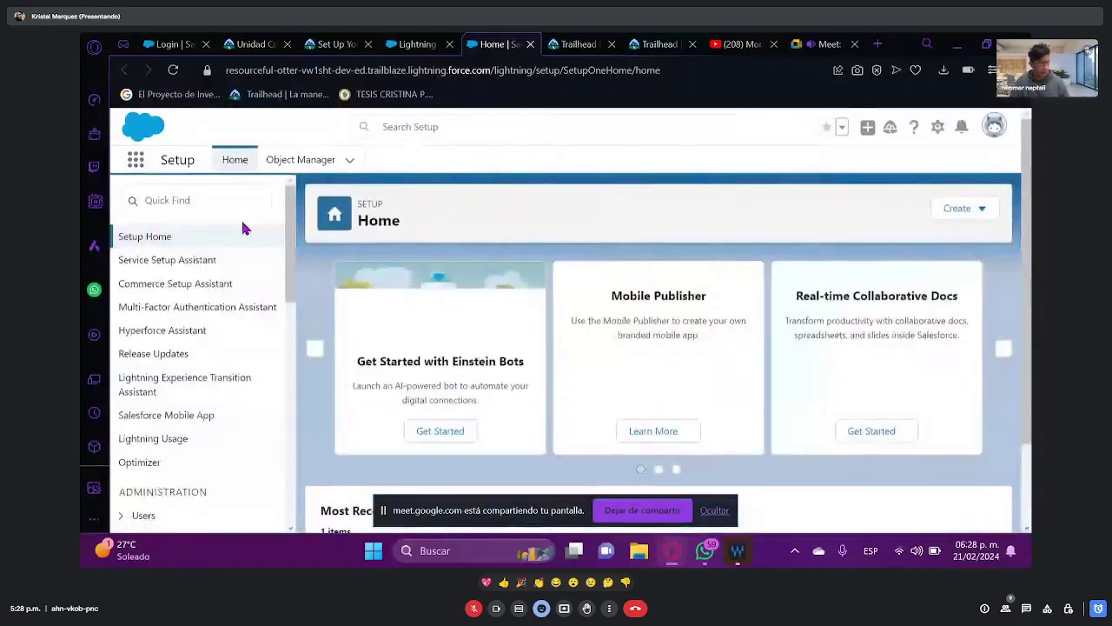
- Open the Opportunity object in Object Manager, dismissing the notification request and the Go Mobile window along the way
click(313, 165)
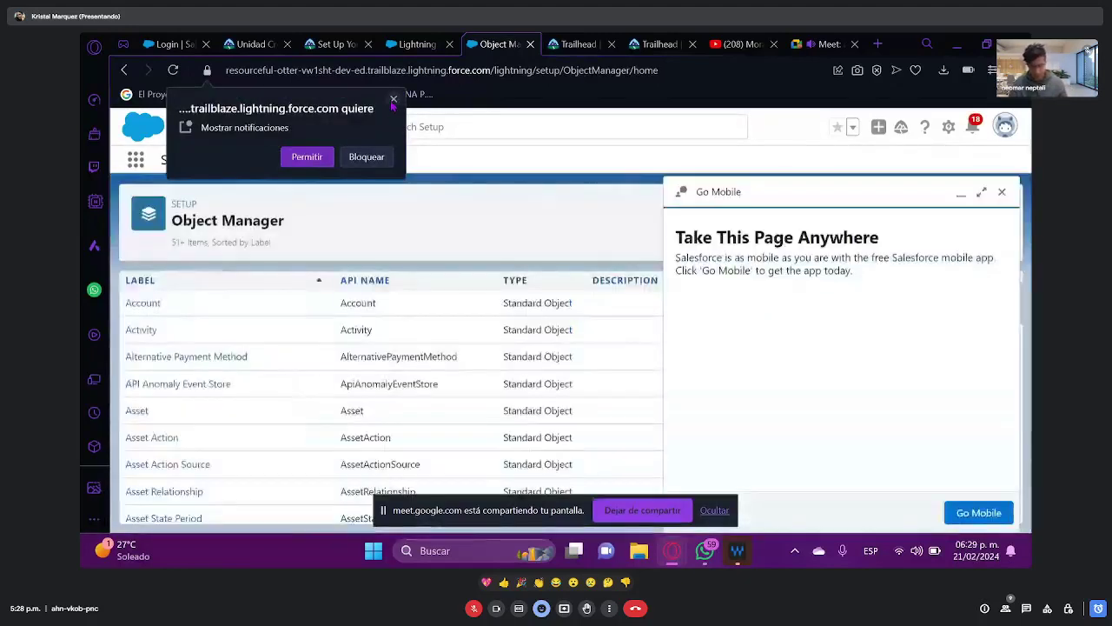
click(392, 100)
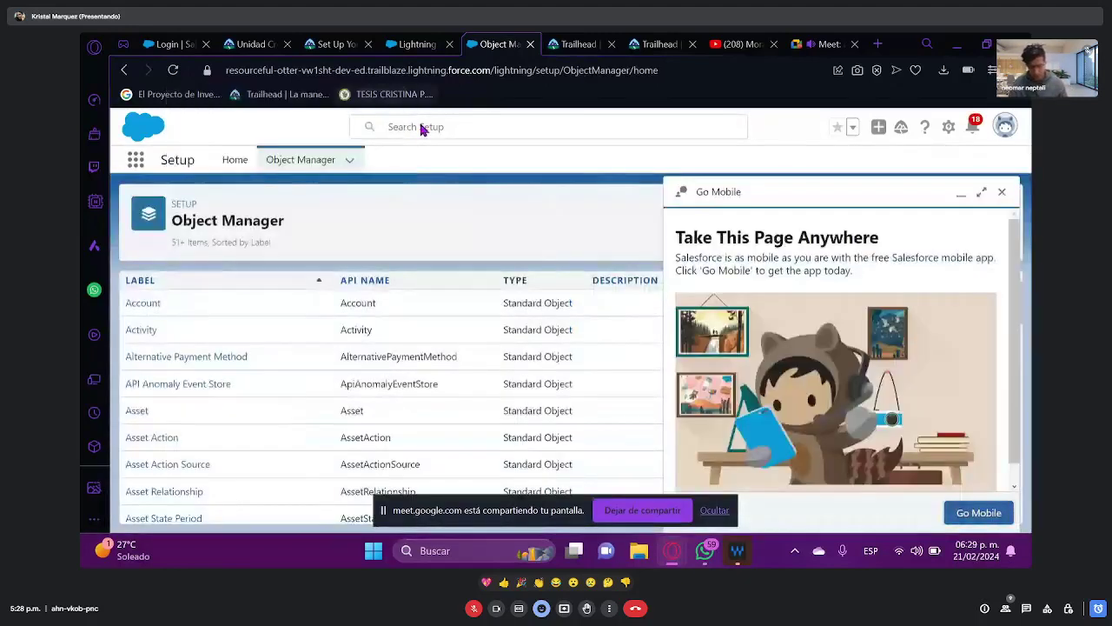
click(1001, 192)
click(810, 209)
text(d)
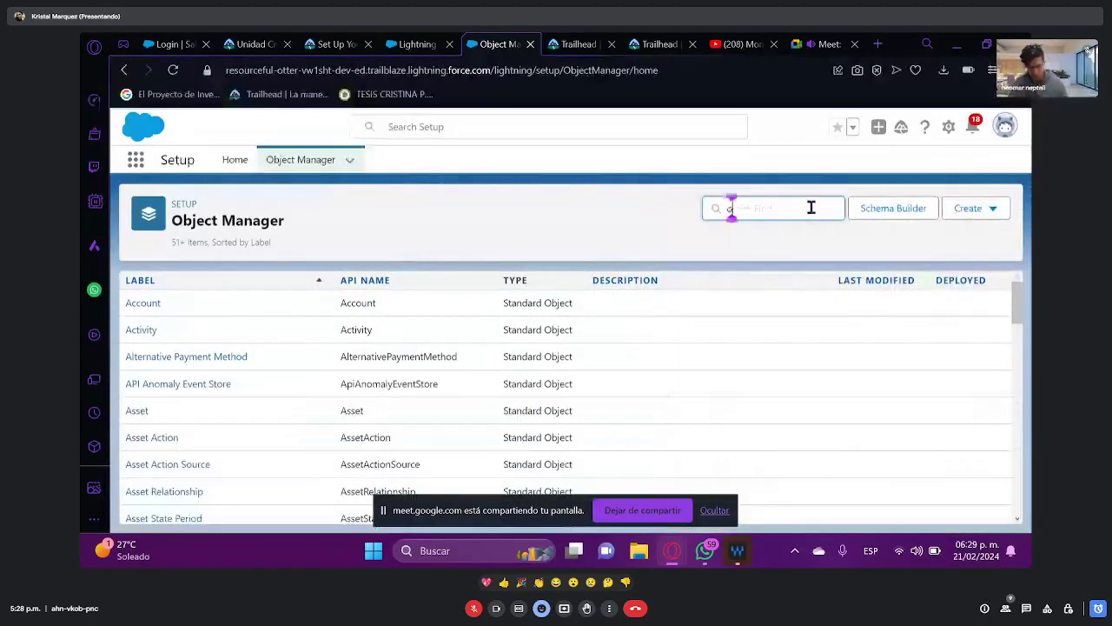
text(p)
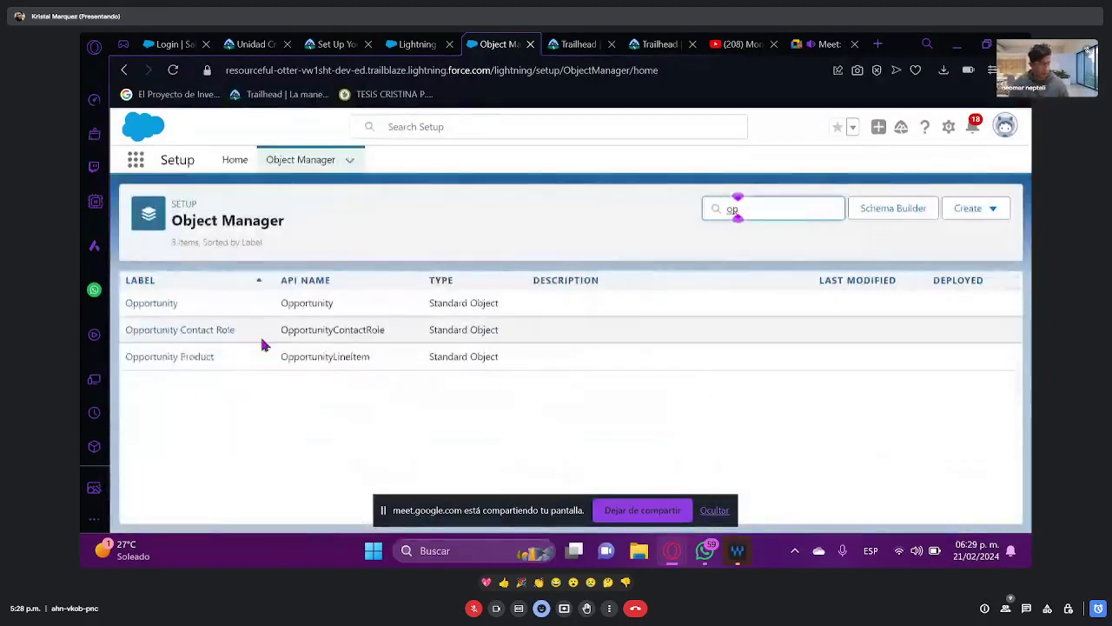
click(166, 304)
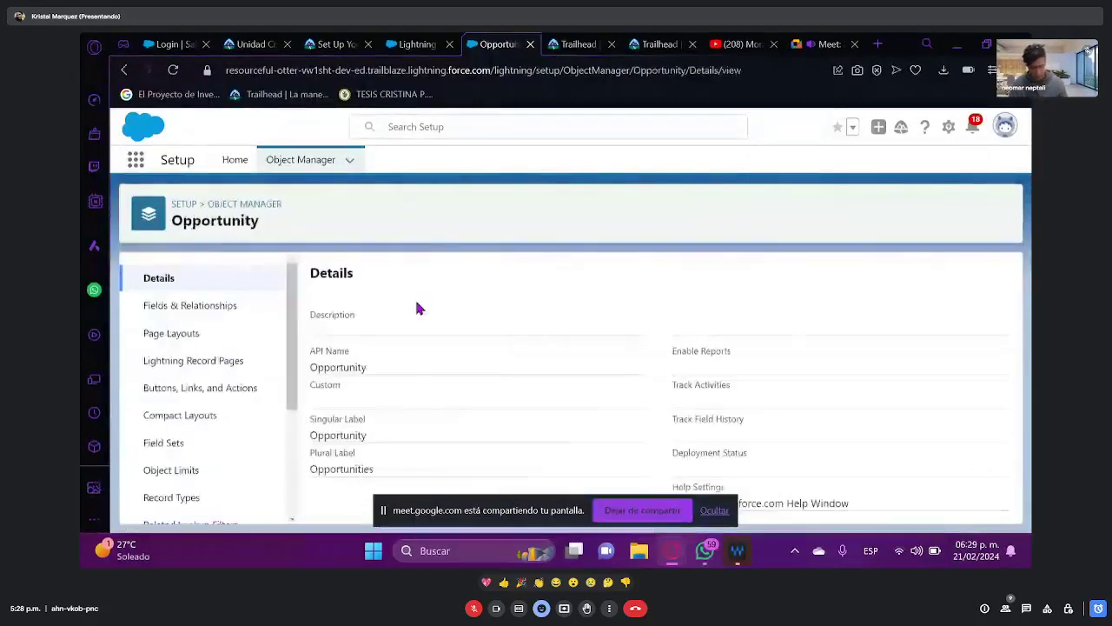
- Open the Fields & Relationships list of the Opportunity object
drag(292, 314, 292, 461)
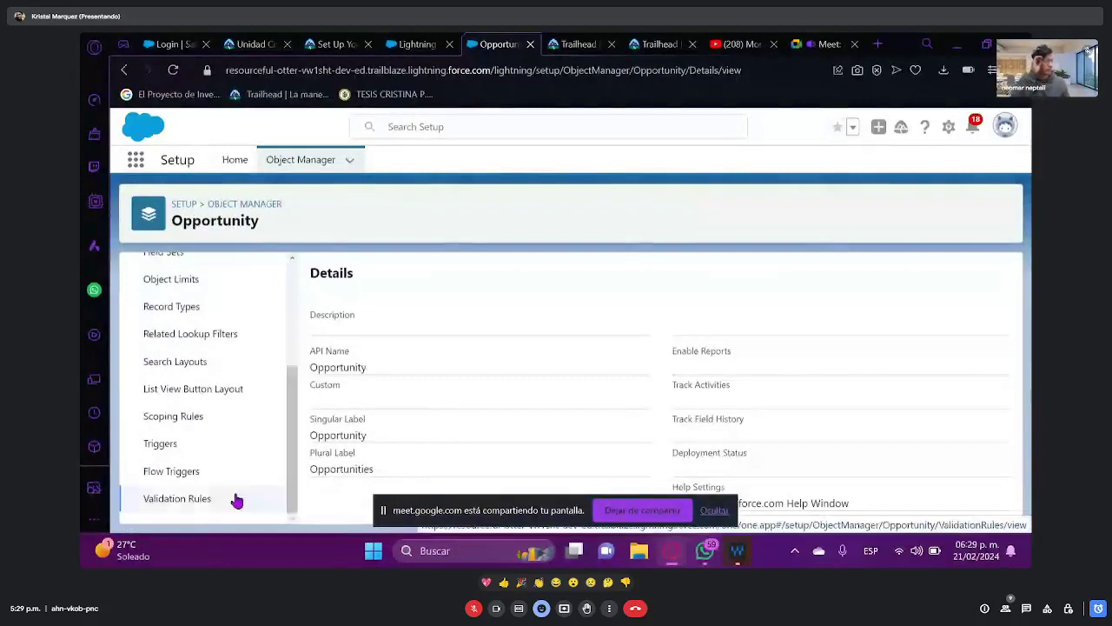
drag(295, 426, 295, 325)
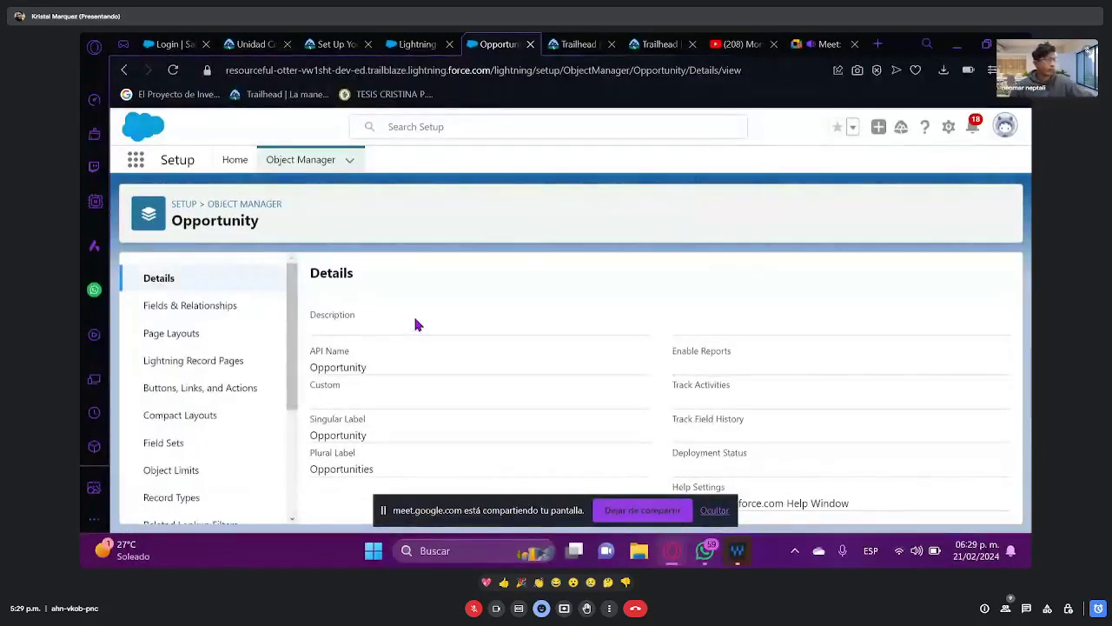
click(237, 314)
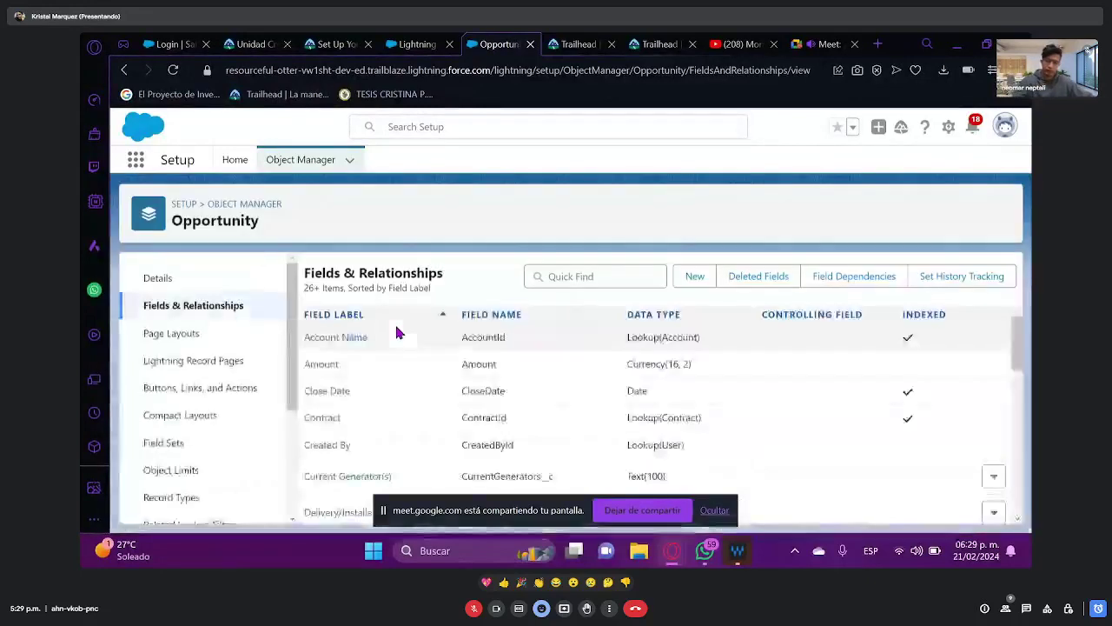
key(XF86AudioRaiseVolume)
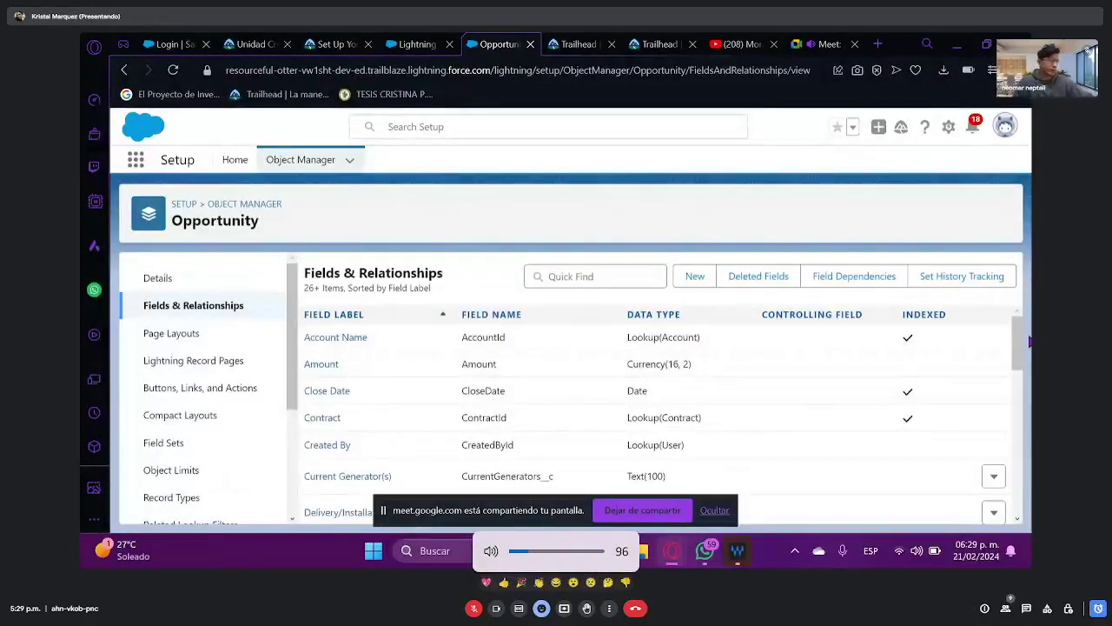
- Hide the screen-sharing notice and start a new Opportunity custom field with the Date data type
click(714, 510)
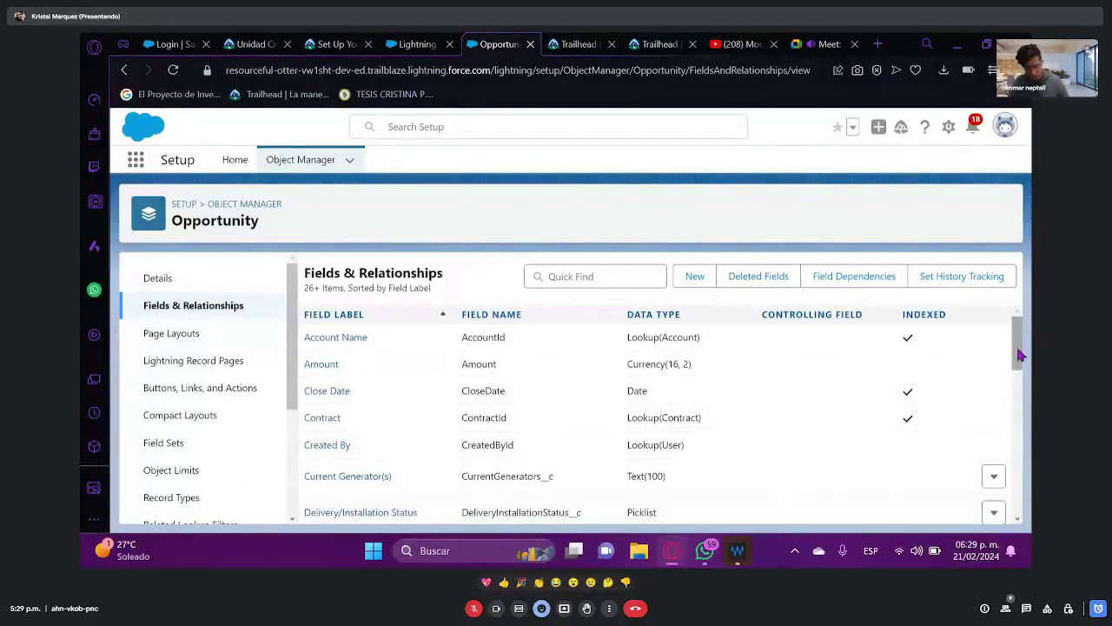
scroll(1020, 354, down, 1)
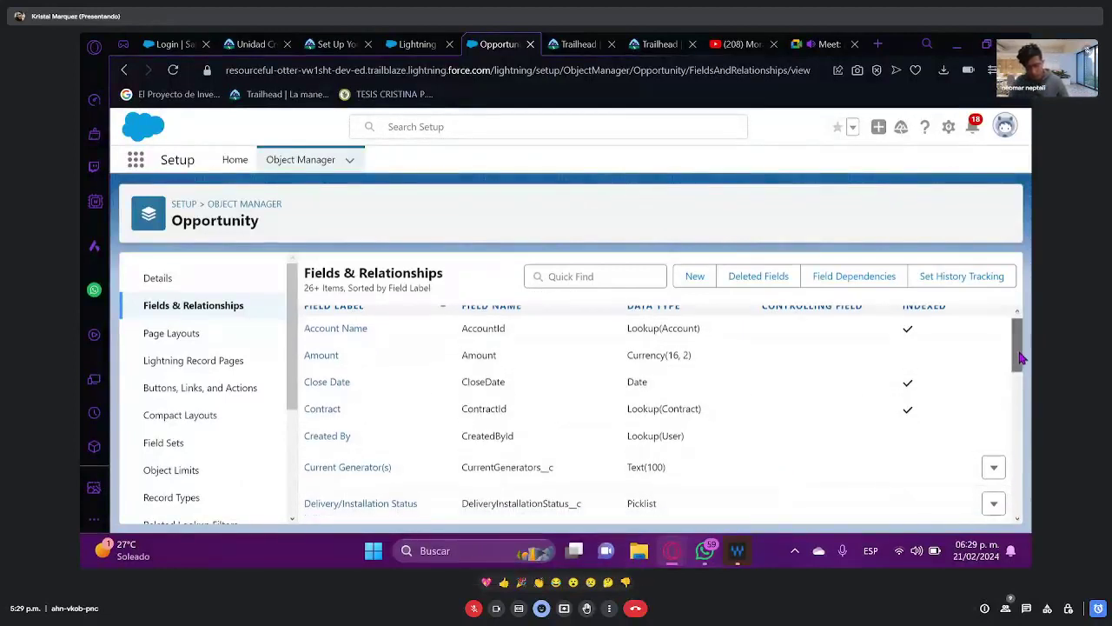
click(700, 285)
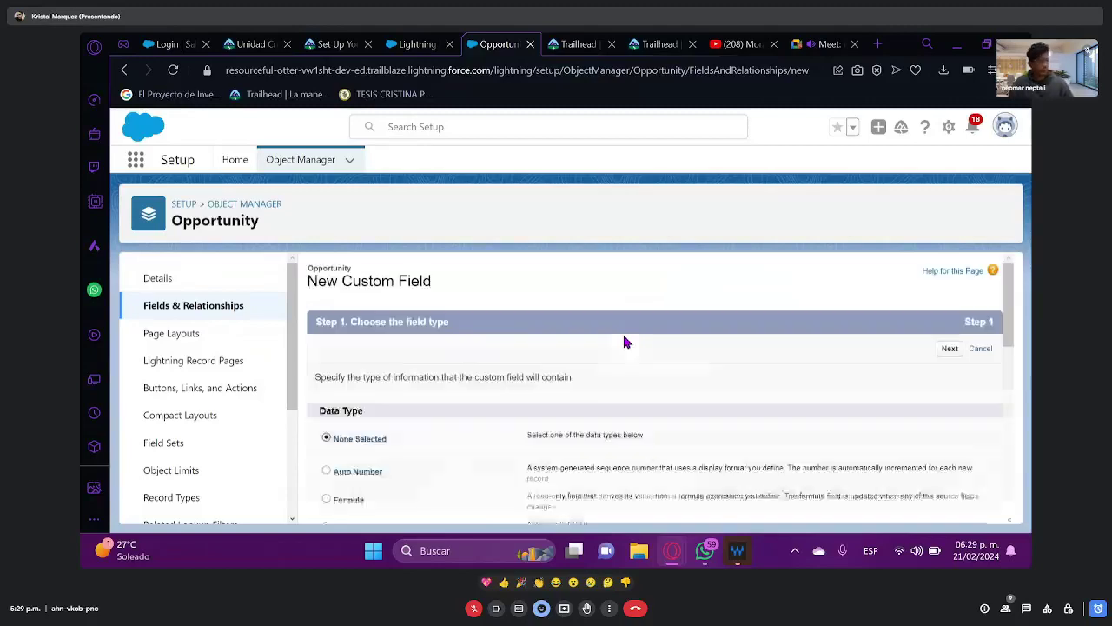
drag(1008, 299, 953, 508)
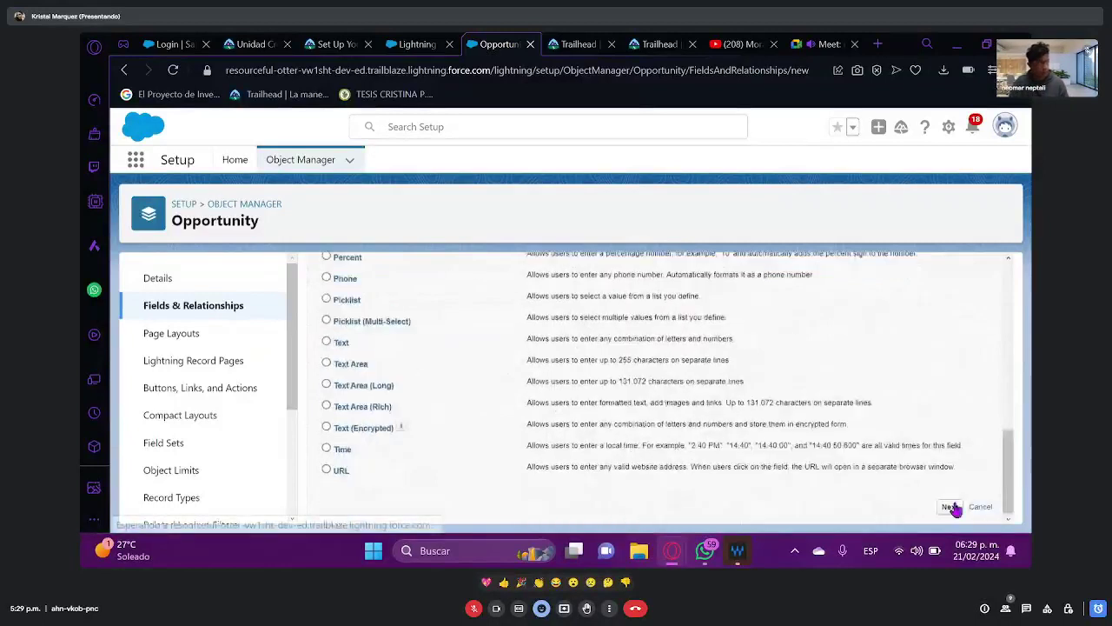
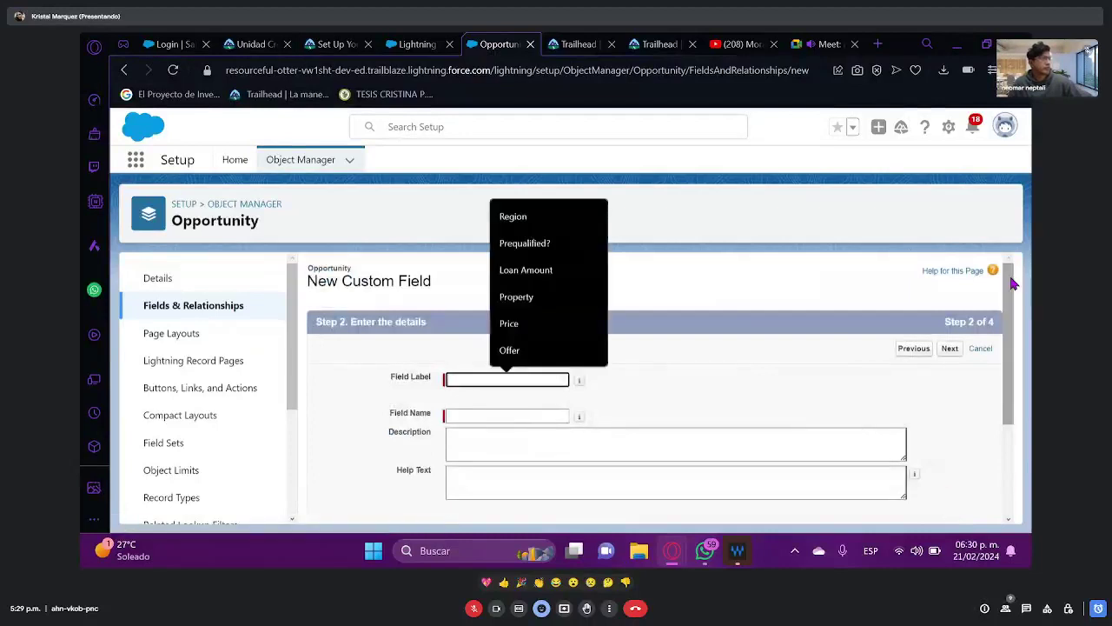
- Label the new date field "Fecha de apertura" with the field name Fecha_de_apertura, and continue to field-level security
scroll(1017, 284, down, 2)
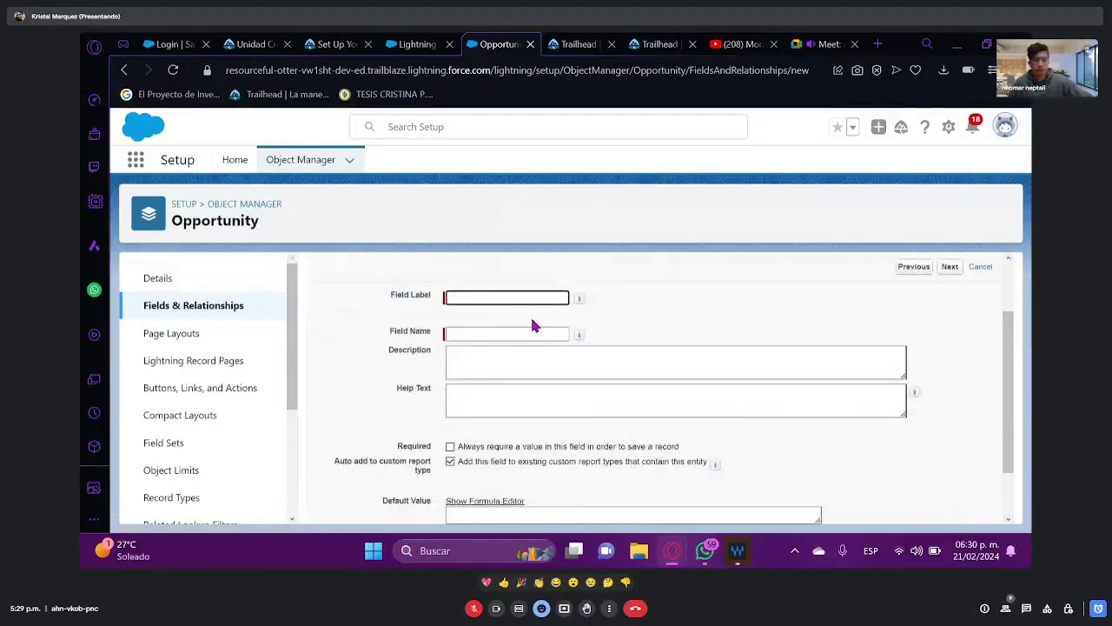
click(504, 299)
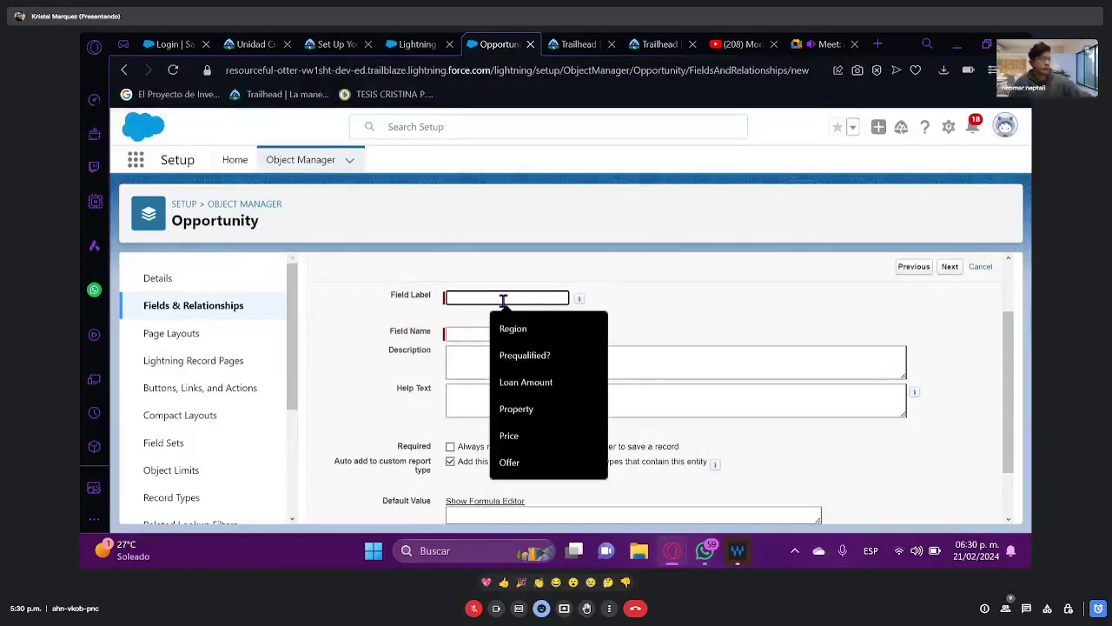
text(O)
key(BackSpace)
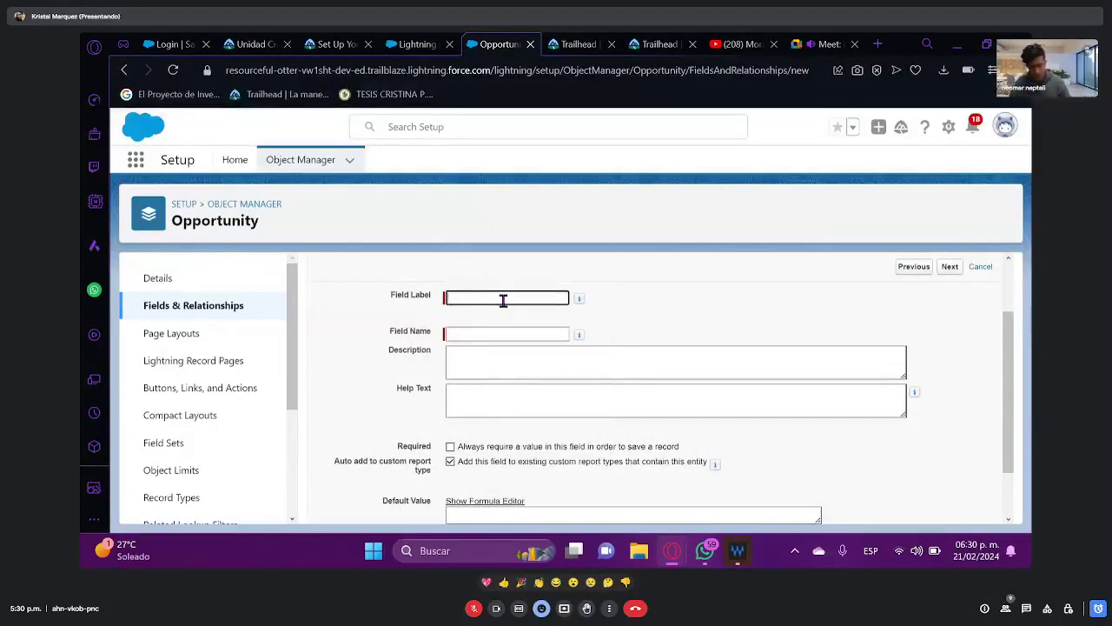
text(Fecha d)
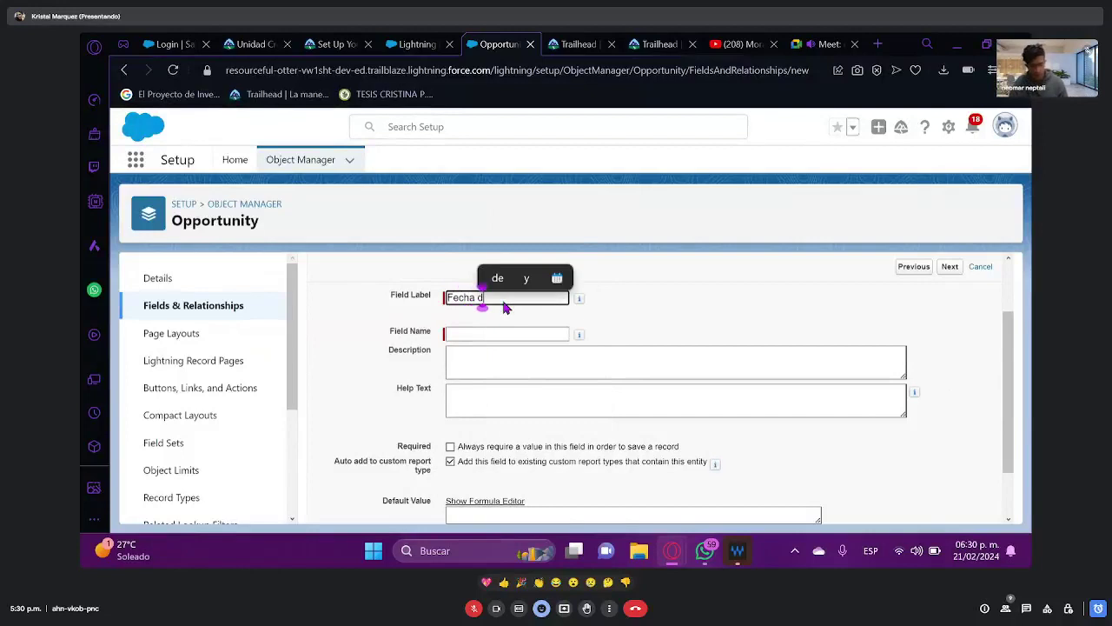
text(e apertura)
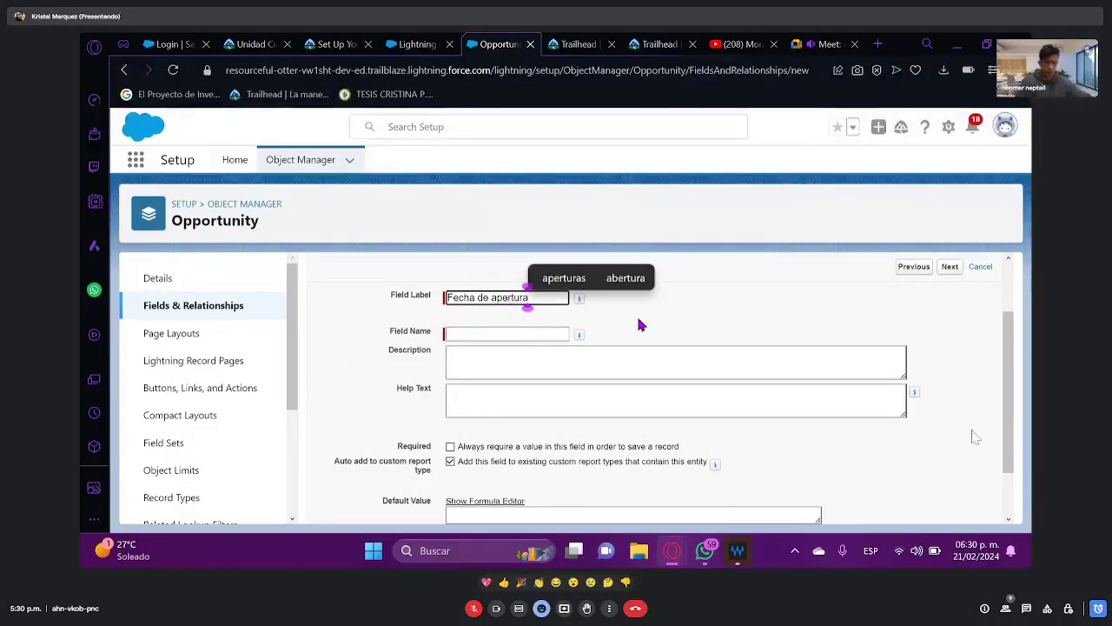
key(Tab)
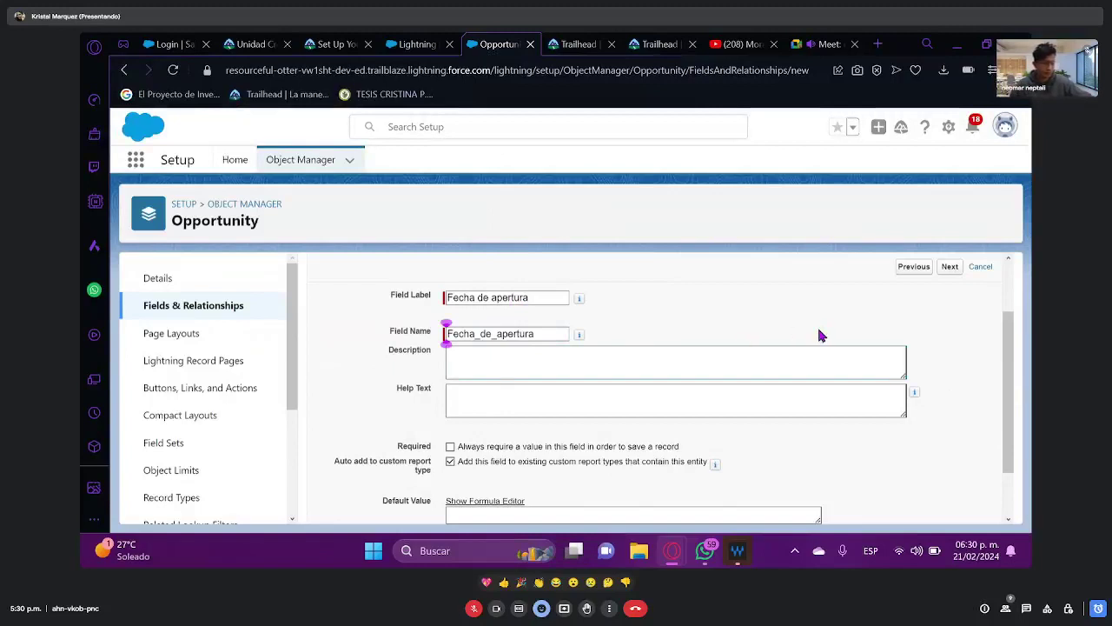
drag(1007, 356, 1009, 417)
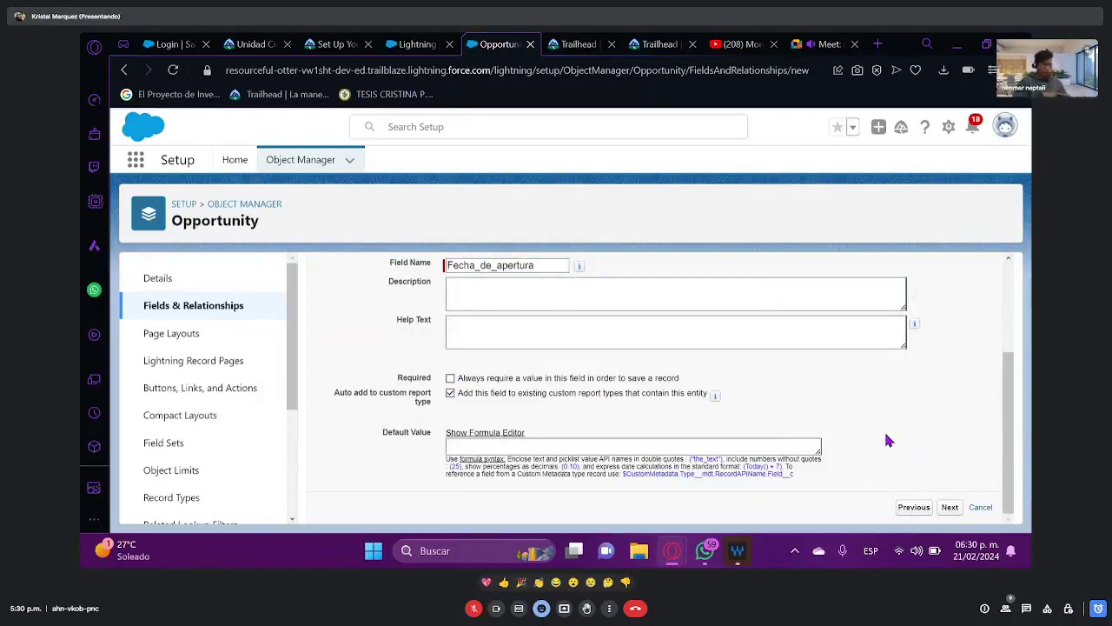
click(950, 508)
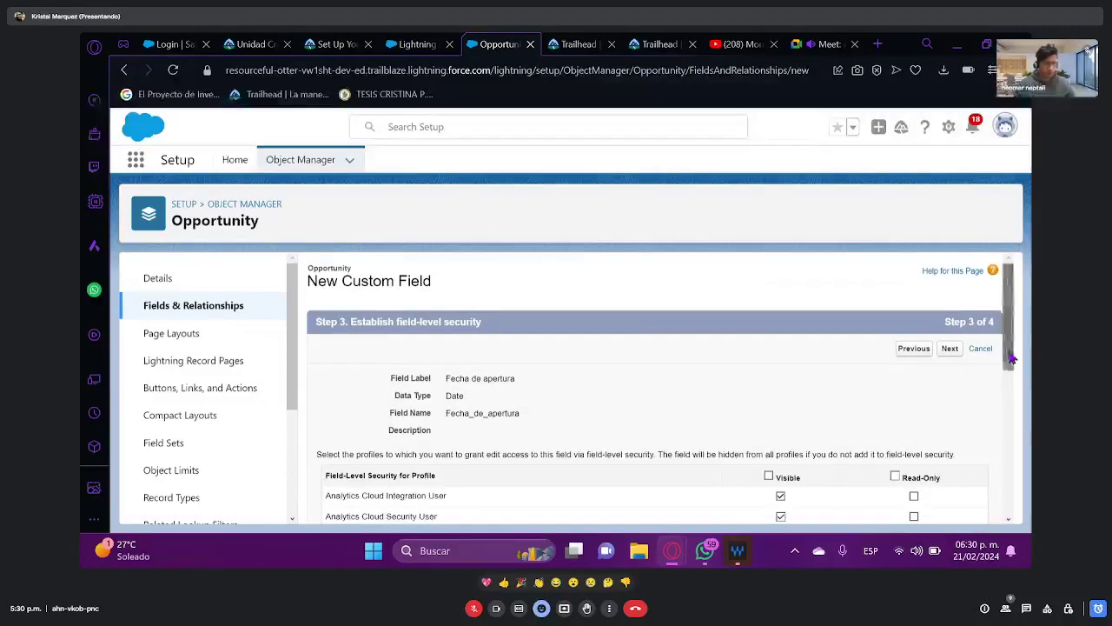
- Make the field visible to all profiles with Read-Only cleared for every profile, and continue to the page layouts
scroll(999, 352, down, 1)
drag(1008, 348, 1022, 451)
scroll(982, 451, up, 4)
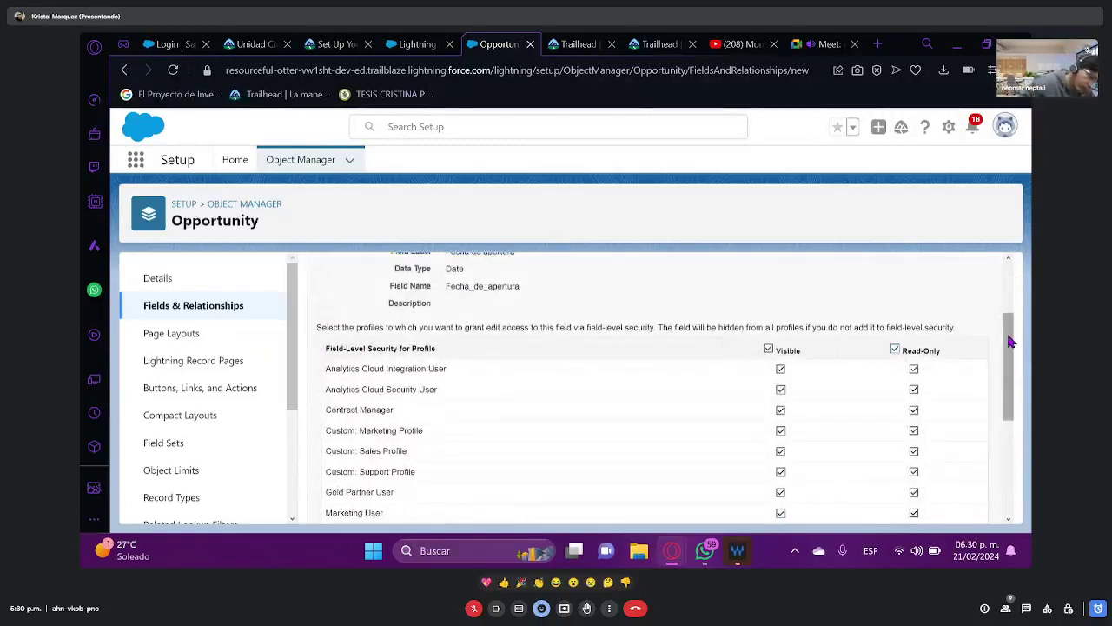
drag(1009, 341, 1008, 356)
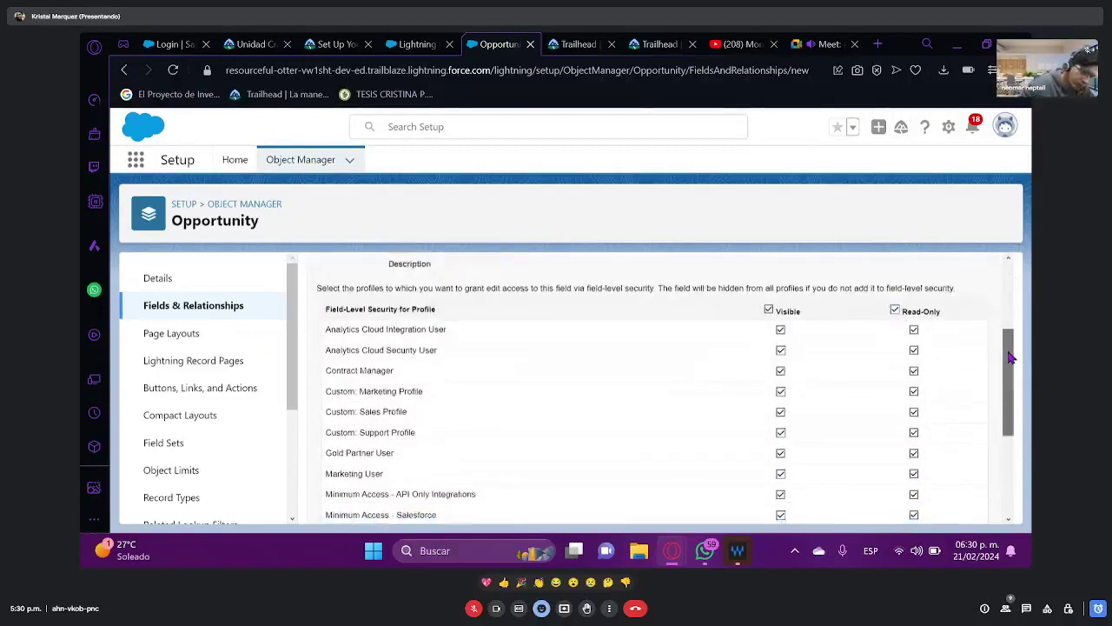
click(894, 311)
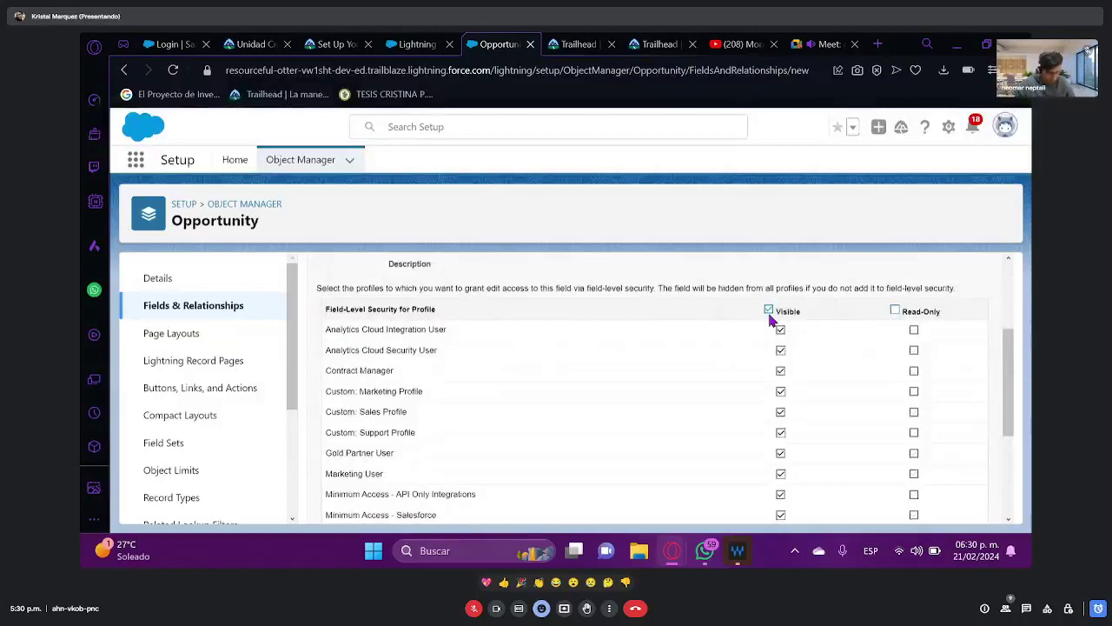
drag(1010, 385, 1008, 472)
click(950, 509)
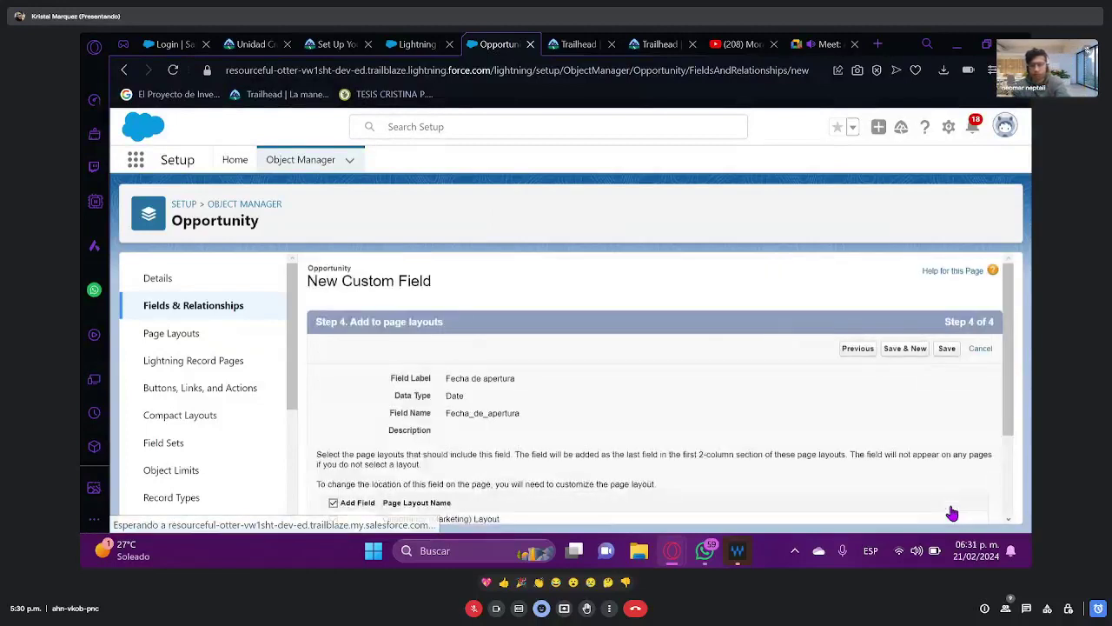
- Save the field with all Opportunity page layouts included, and locate Fecha de apertura in the field list
scroll(1016, 399, down, 1)
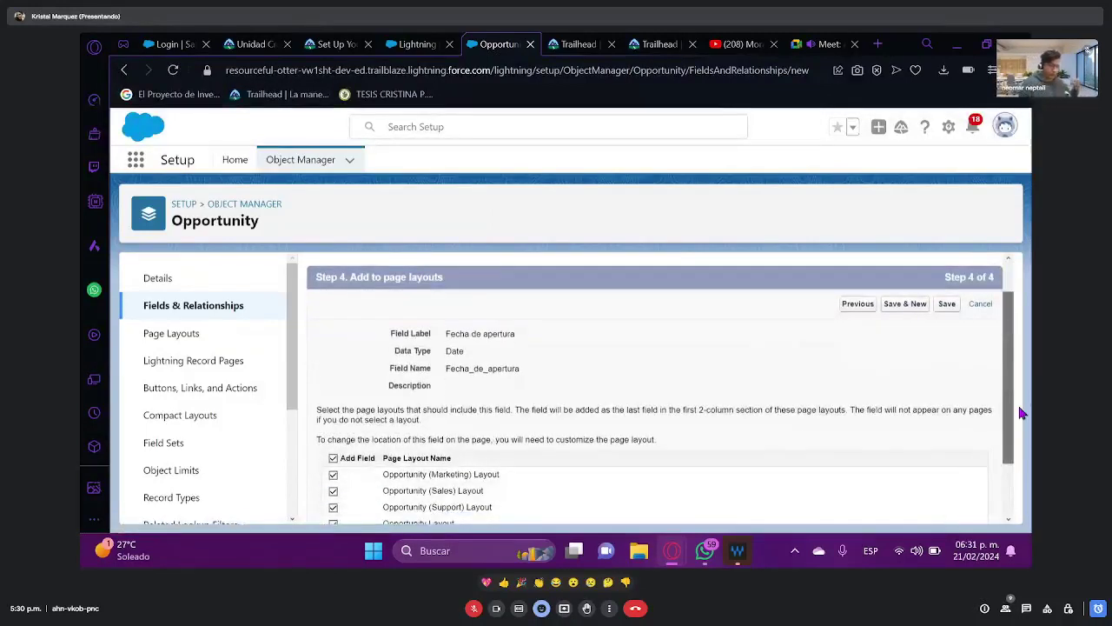
scroll(1022, 413, down, 2)
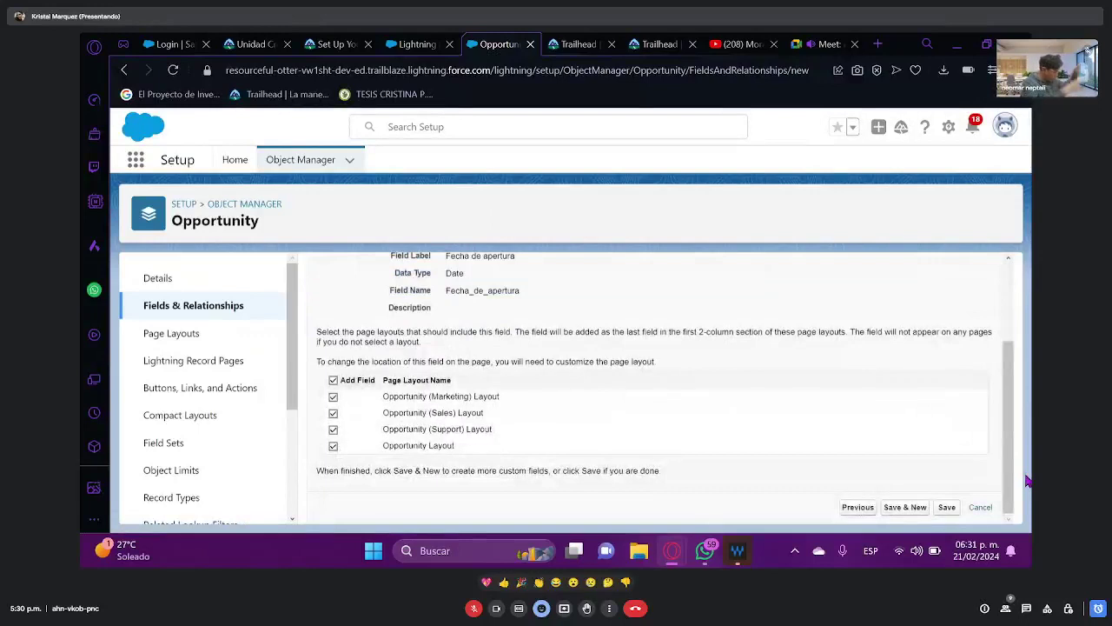
click(947, 509)
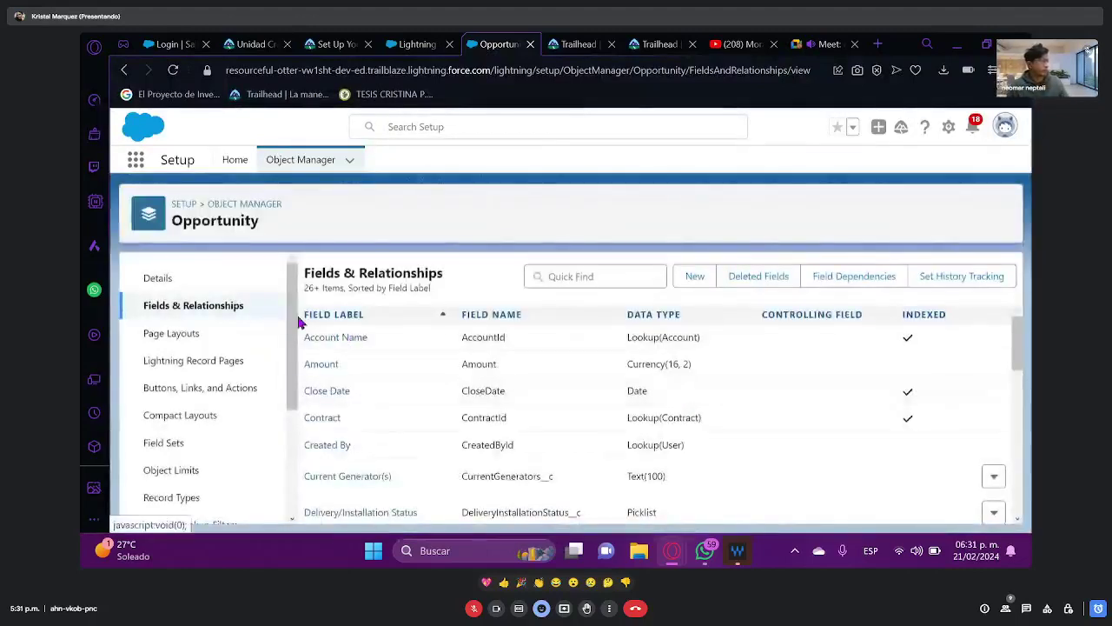
scroll(1029, 372, down, 2)
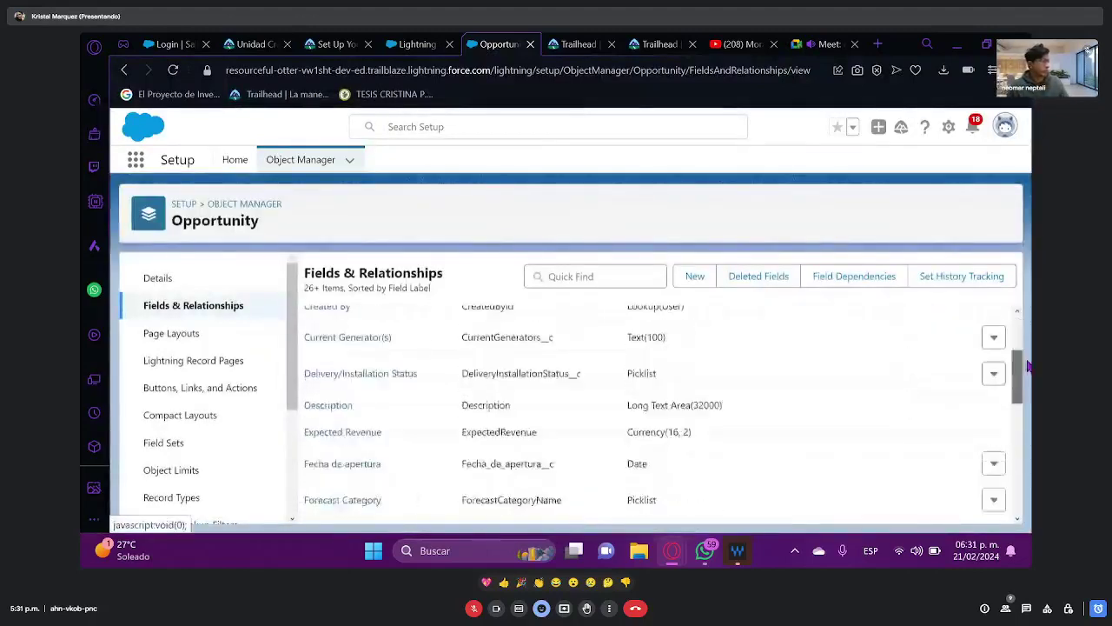
scroll(1029, 372, down, 1)
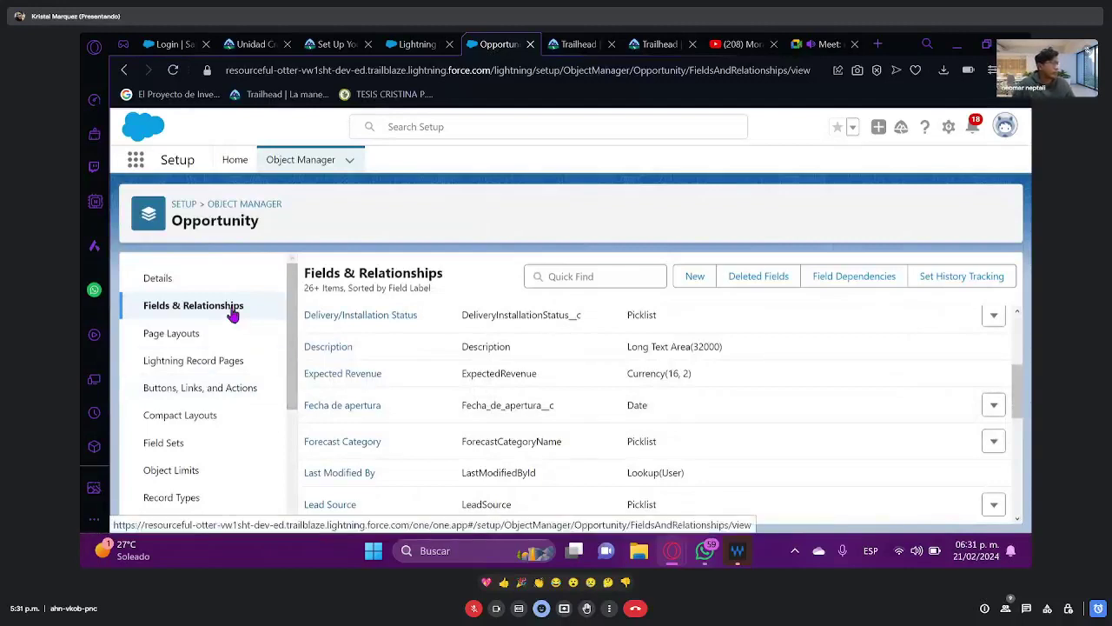
- Switch to the Sales app, open the Opportunities list, and close the Guidance Center
click(139, 172)
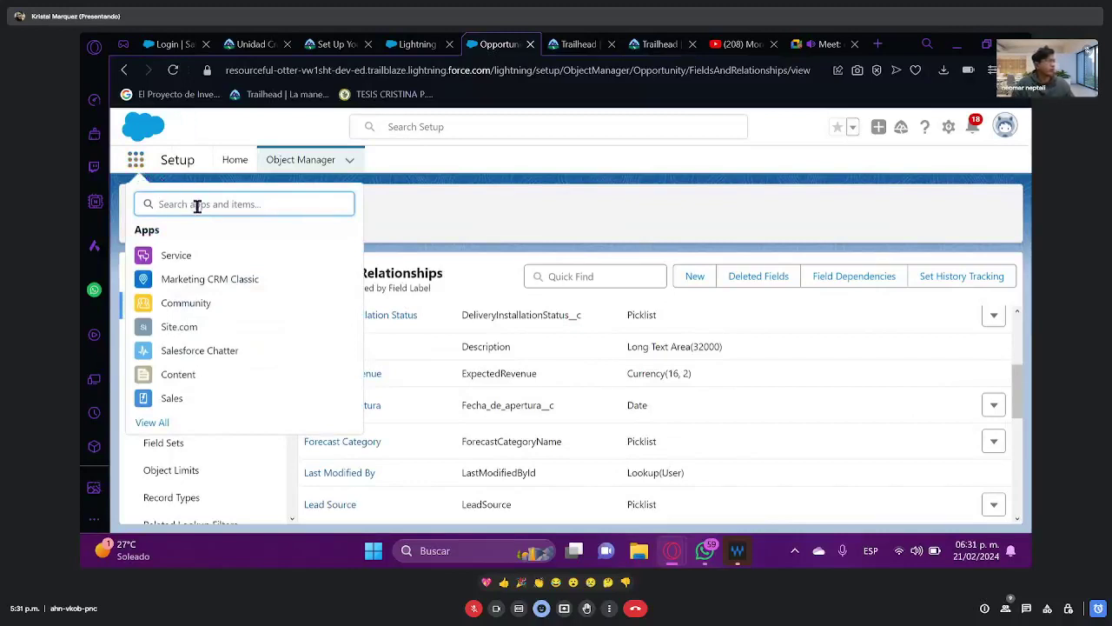
click(208, 409)
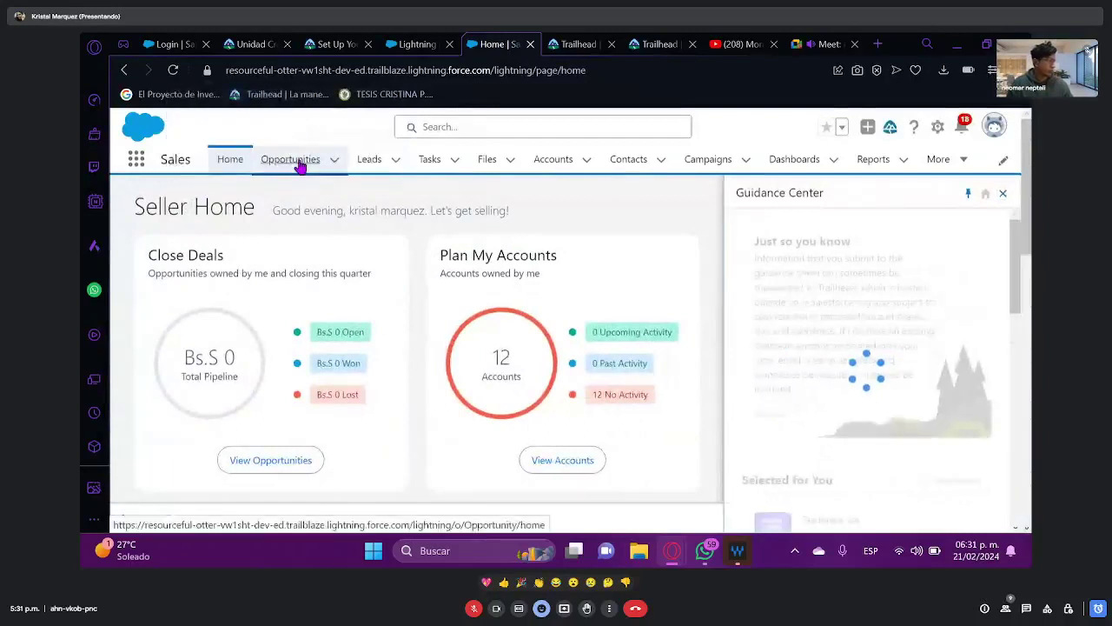
click(295, 162)
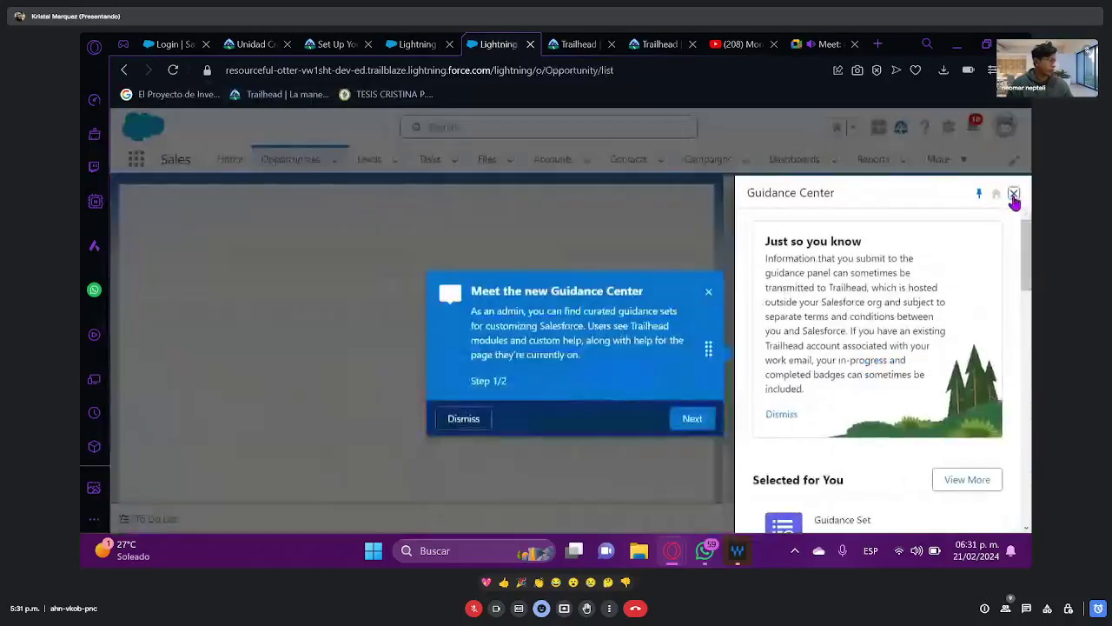
click(1013, 195)
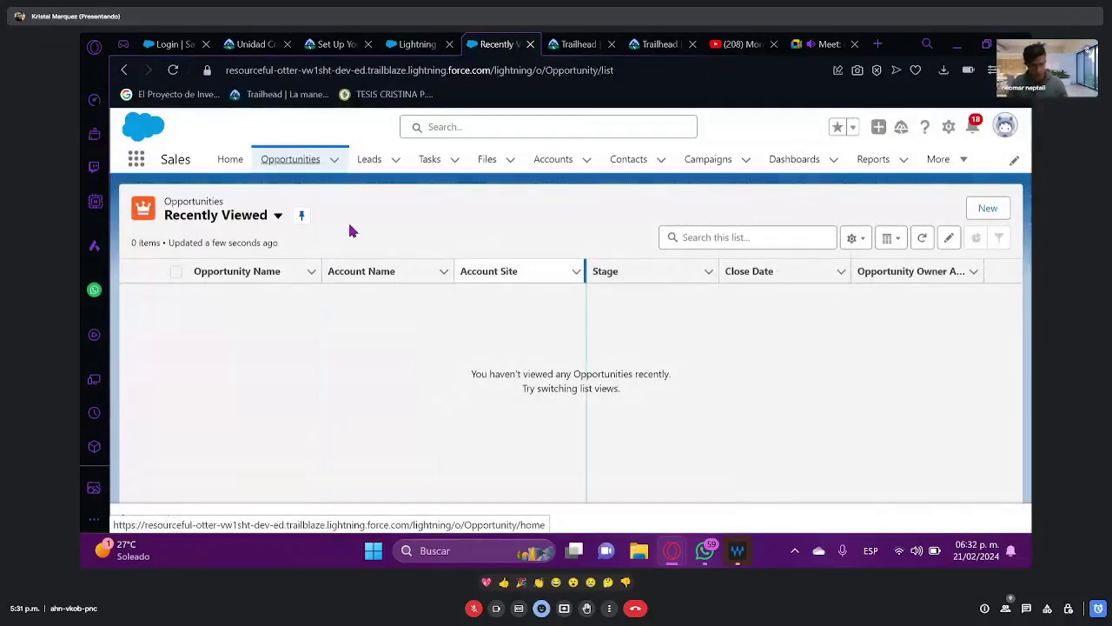
- Show the All Opportunities list and open the Burlington Textiles Weaving Plant Generator opportunity
click(252, 221)
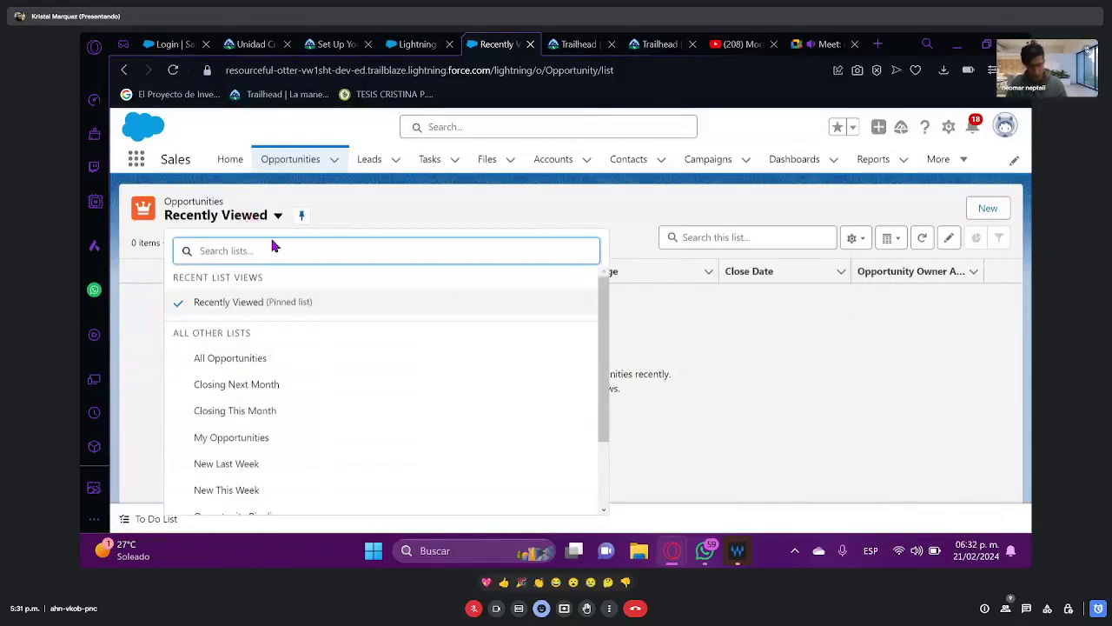
click(302, 357)
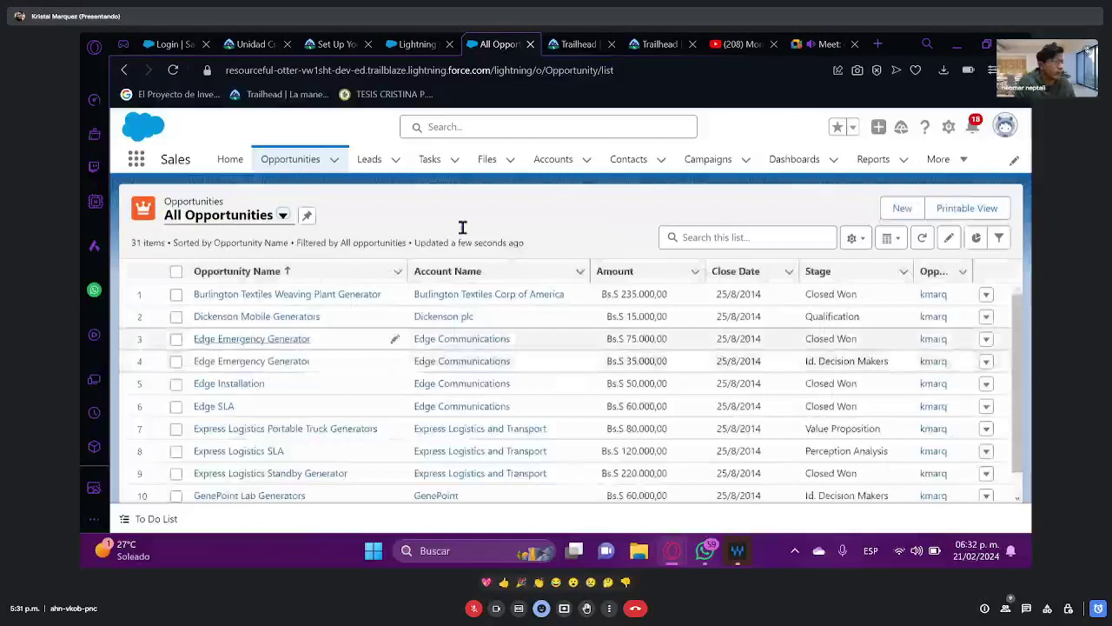
click(292, 296)
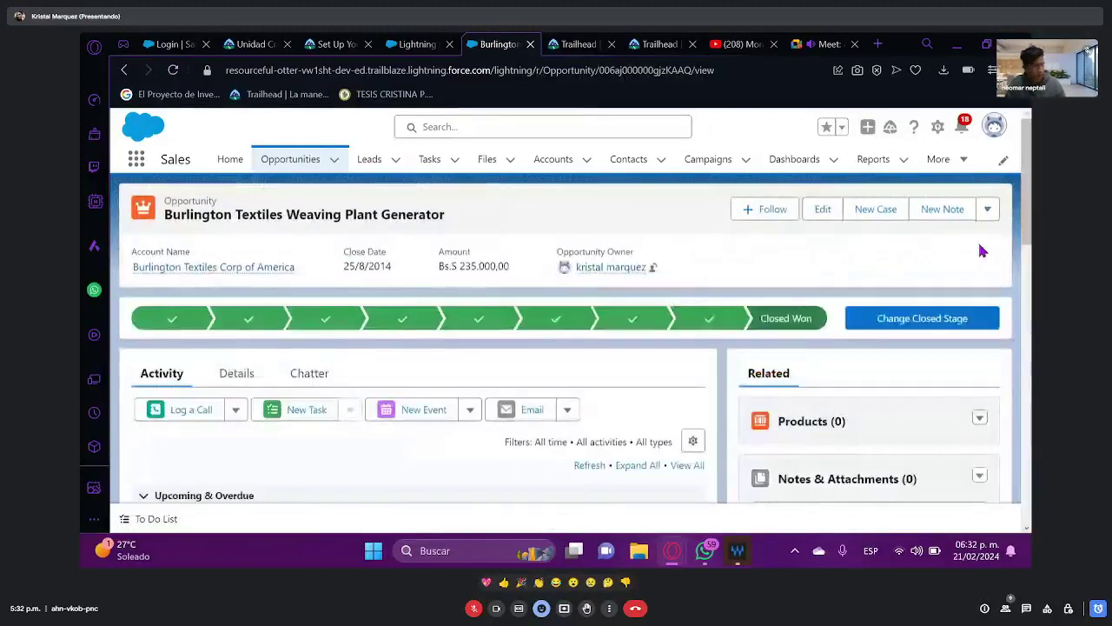
- Examine the opportunity's details for the new Fecha de apertura field and the Close Date field
scroll(1027, 247, down, 1)
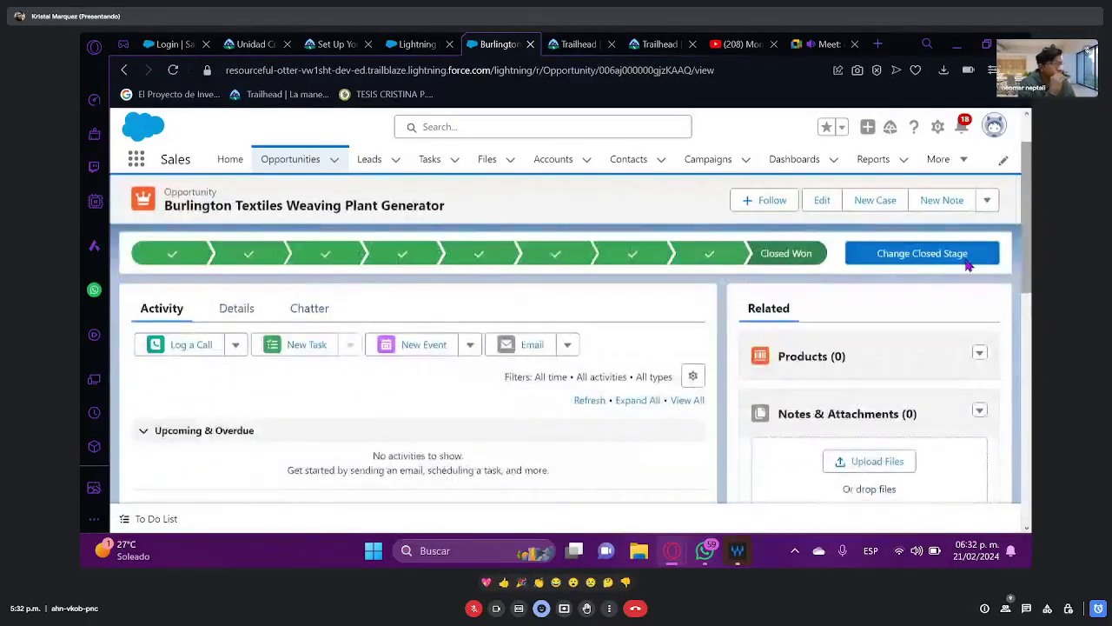
click(252, 309)
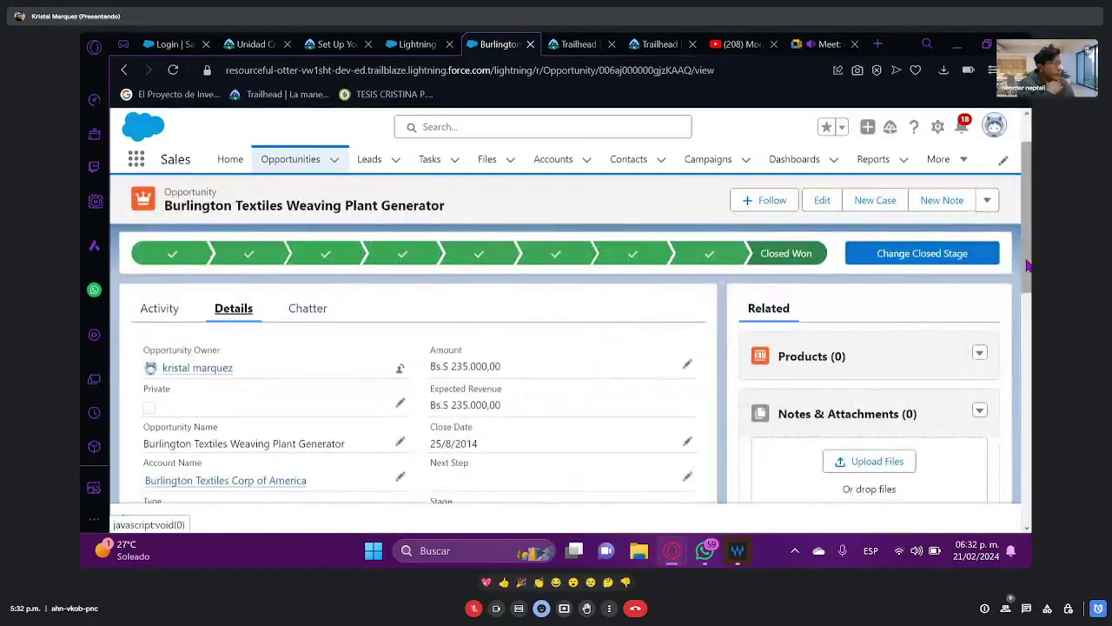
scroll(1026, 260, down, 1)
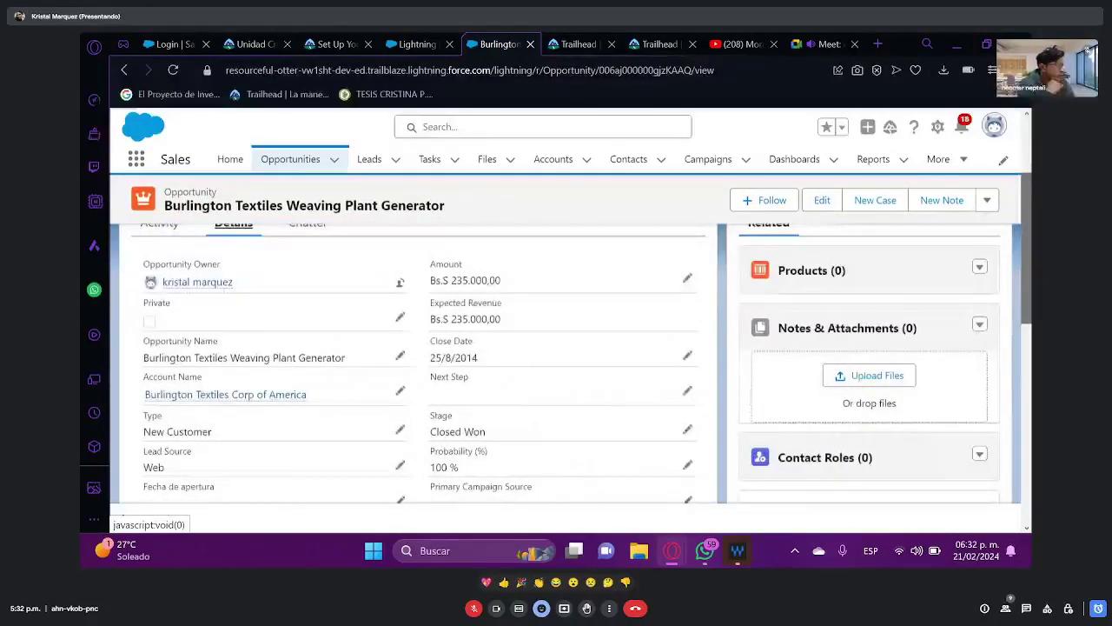
scroll(573, 365, down, 2)
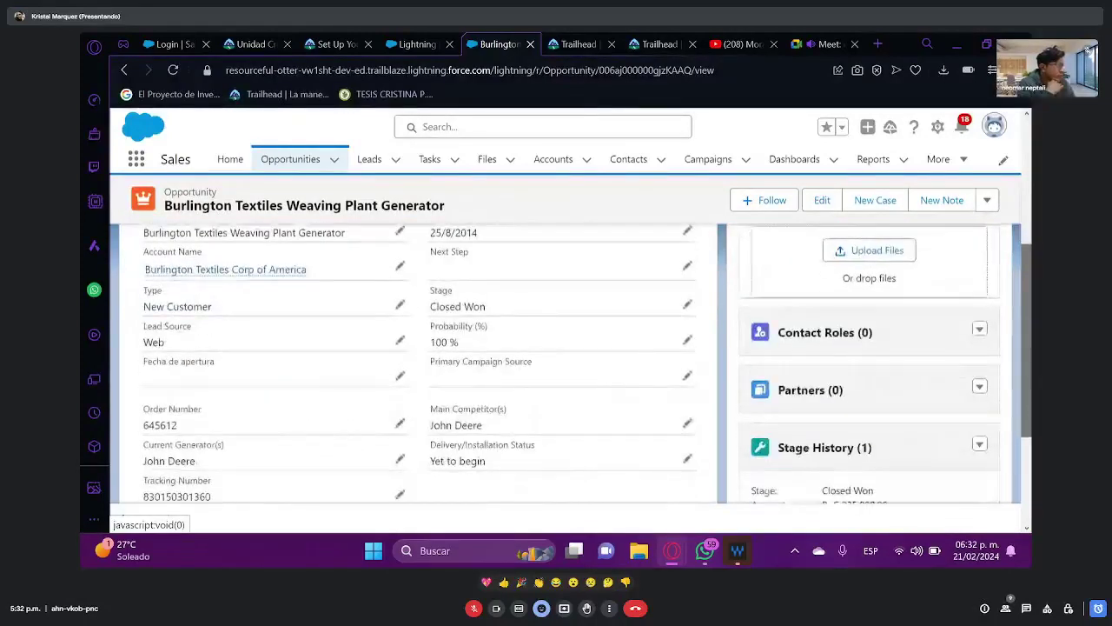
scroll(573, 365, down, 1)
scroll(573, 365, down, 1)
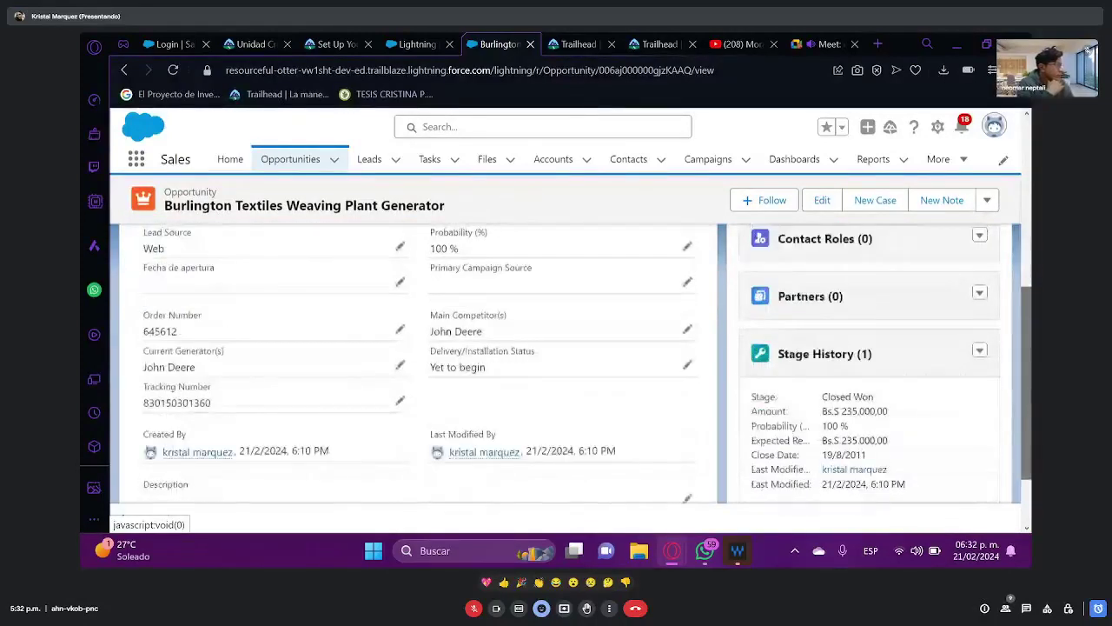
scroll(574, 365, up, 2)
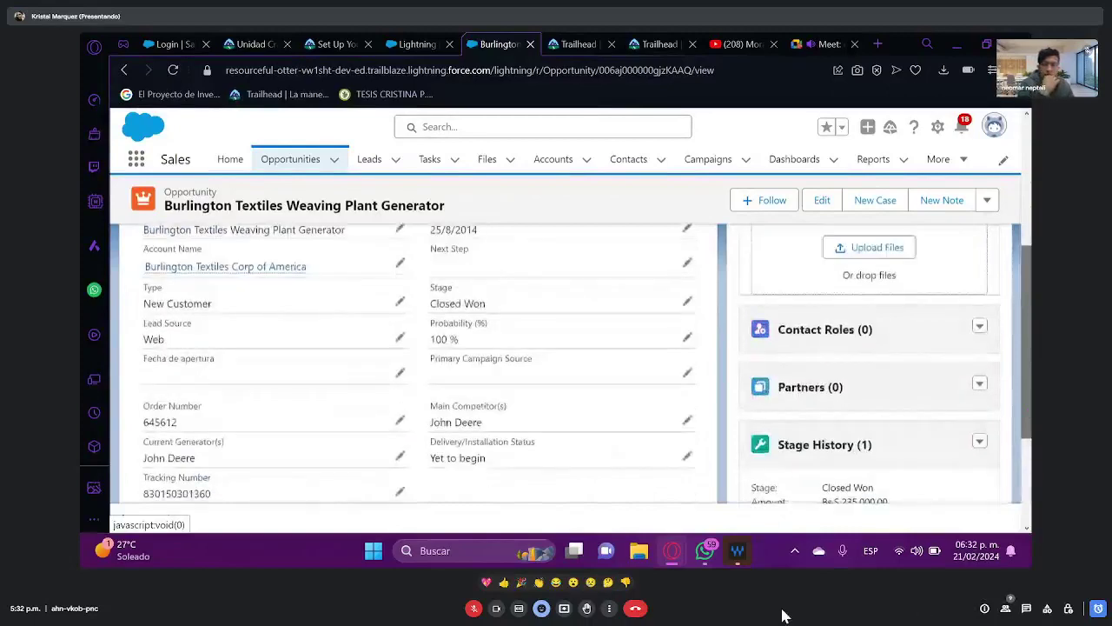
scroll(574, 365, up, 2)
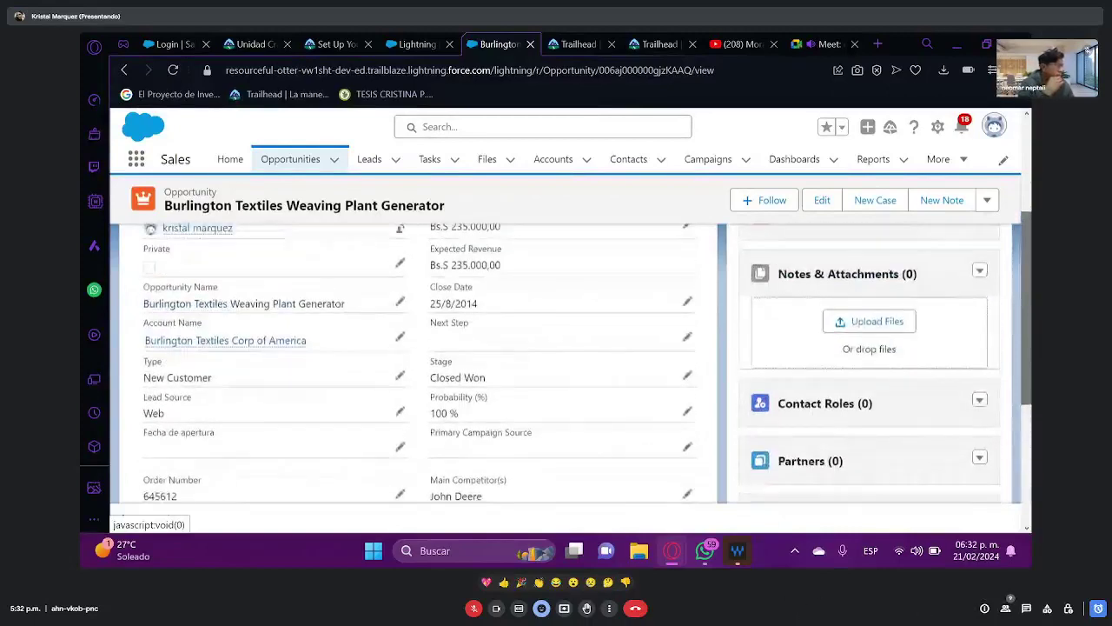
scroll(573, 365, up, 1)
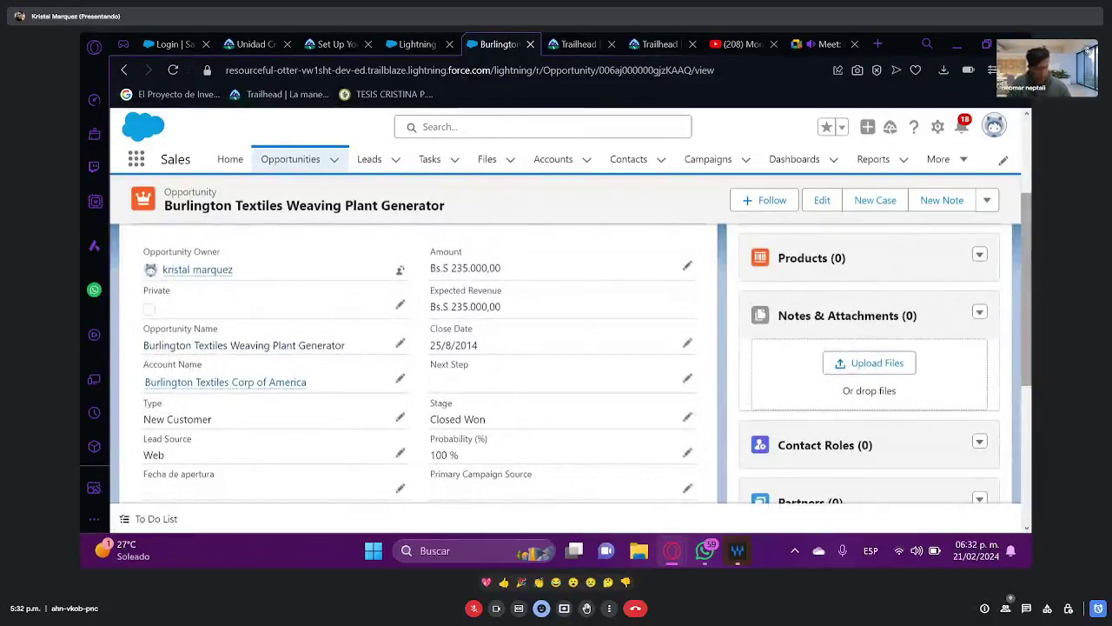
drag(1030, 268, 1030, 270)
scroll(1030, 270, down, 2)
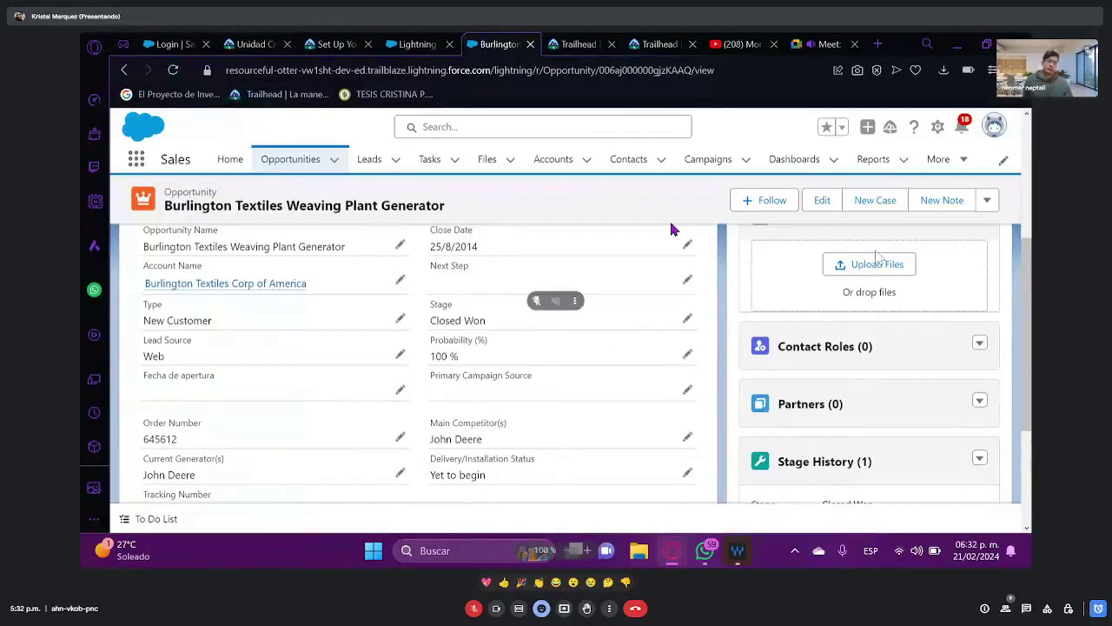
- Go to the Object Manager in Setup, dismiss the notification request, and find and open the Opportunity object
click(936, 127)
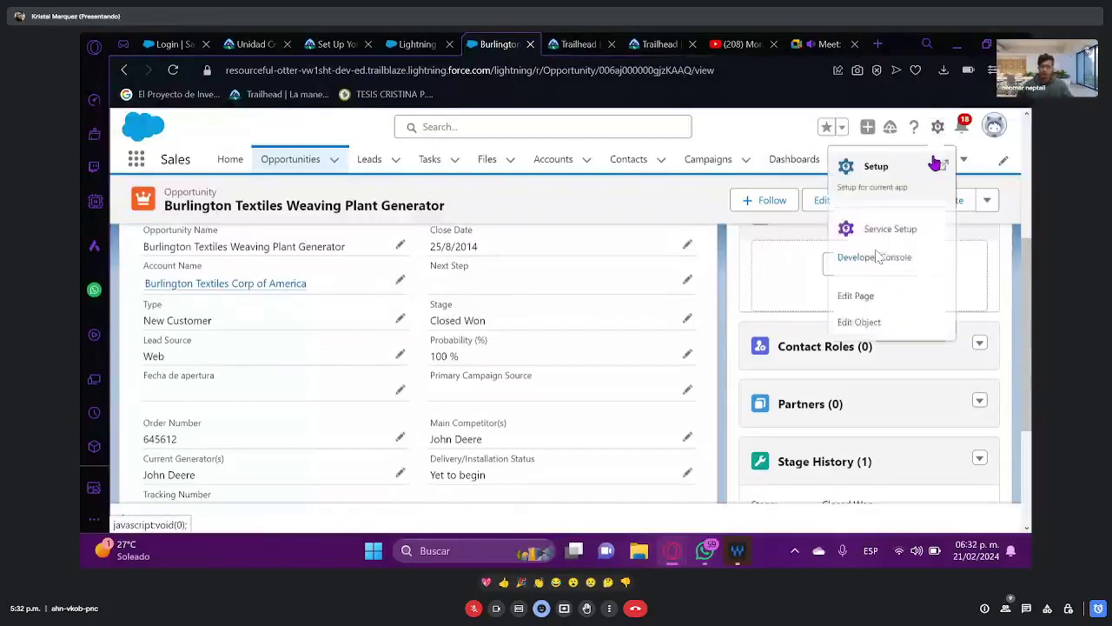
click(895, 179)
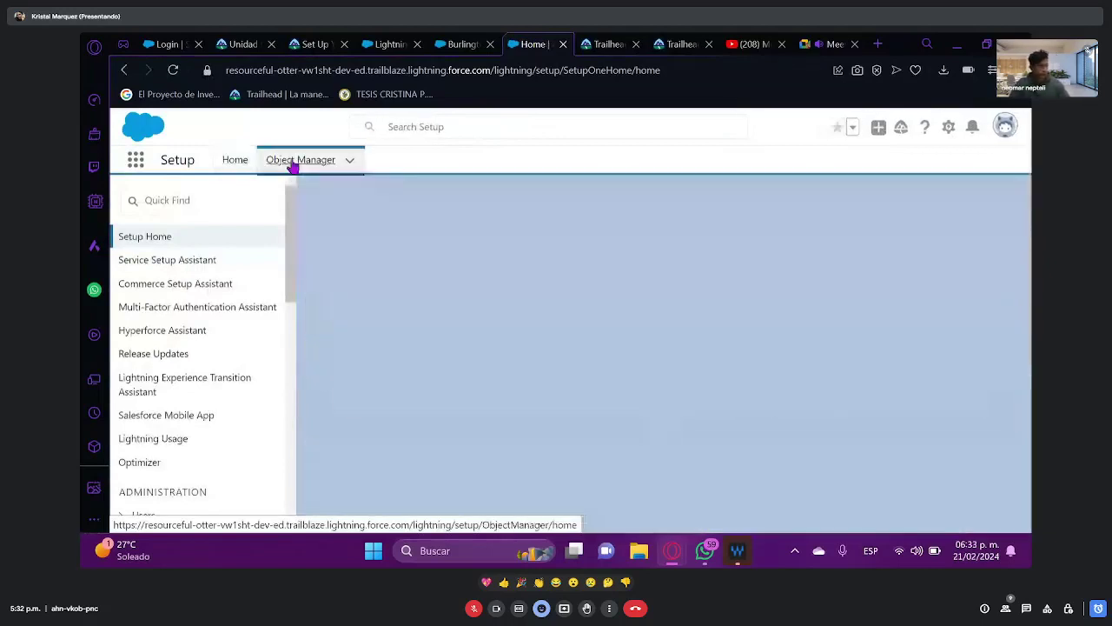
click(297, 160)
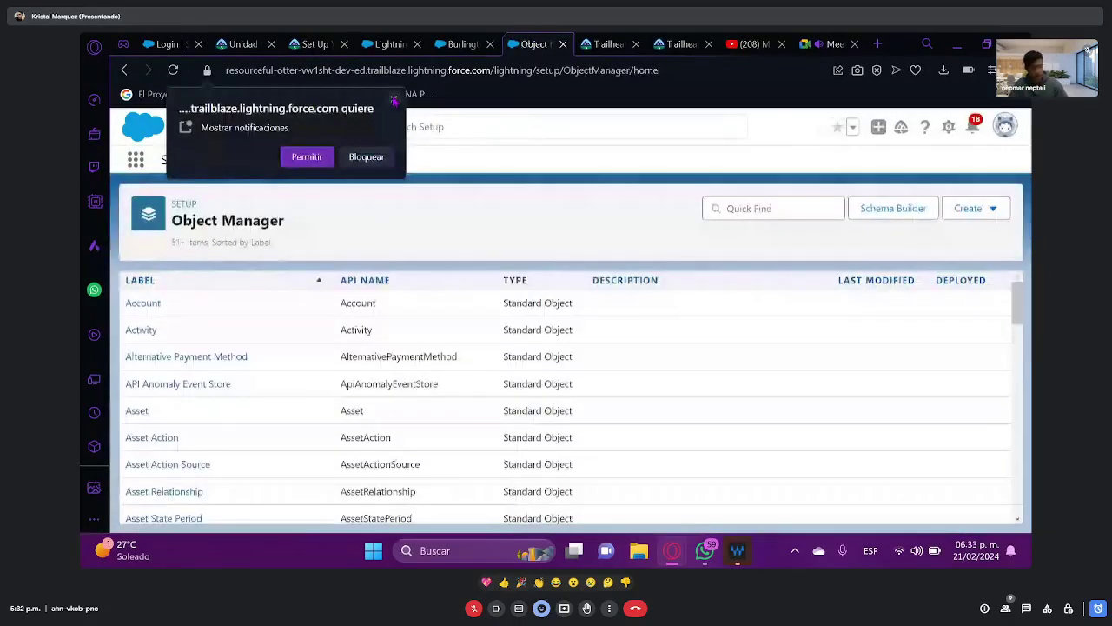
click(762, 210)
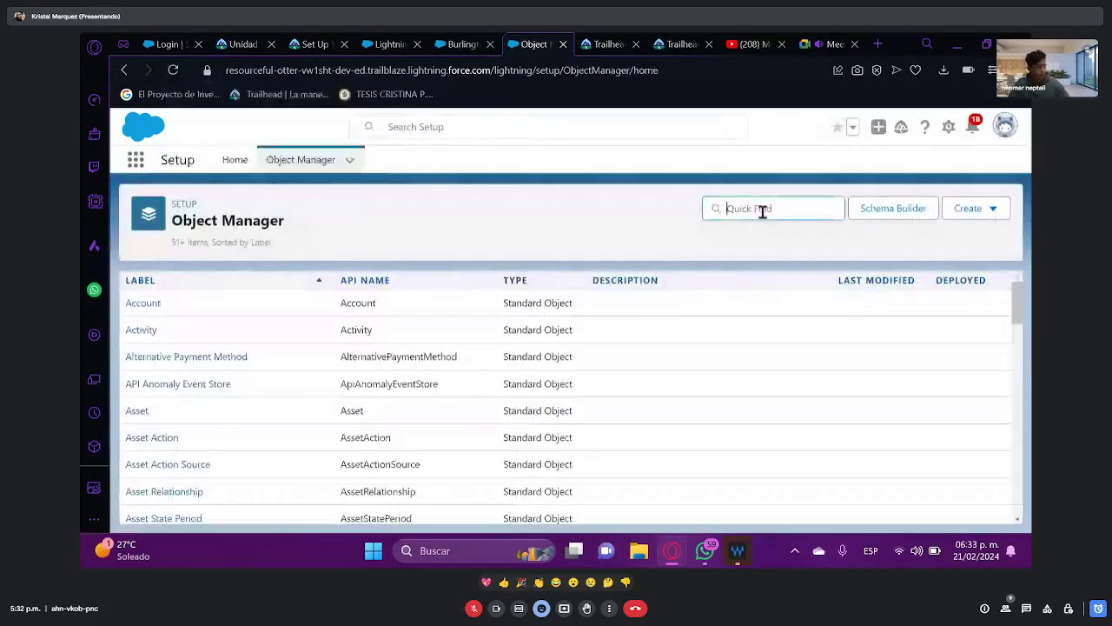
text(opo)
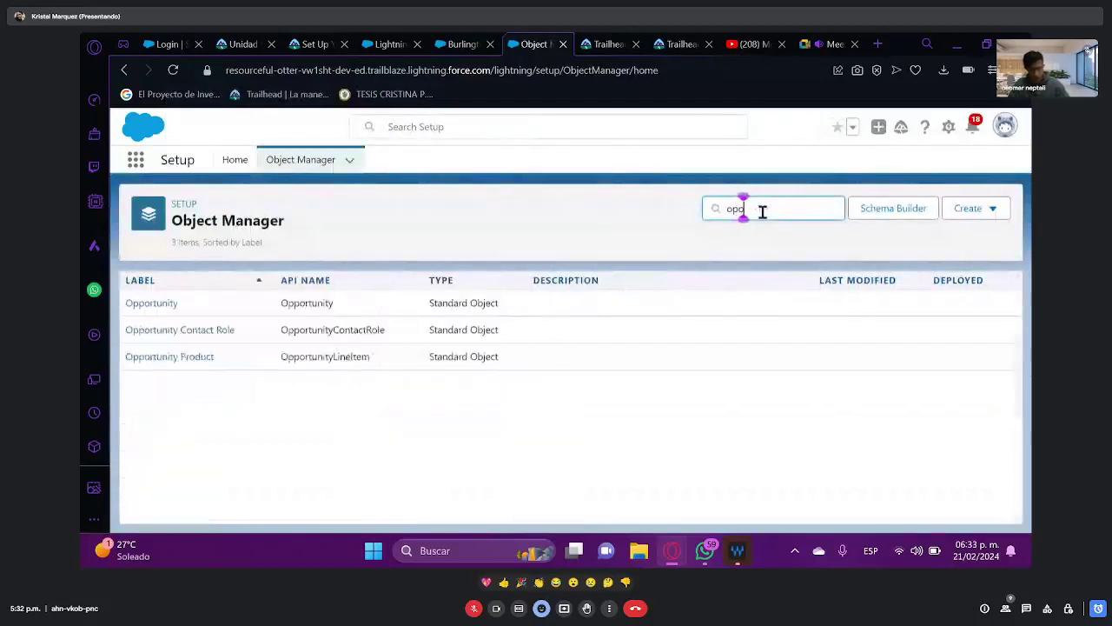
key(BackSpace)
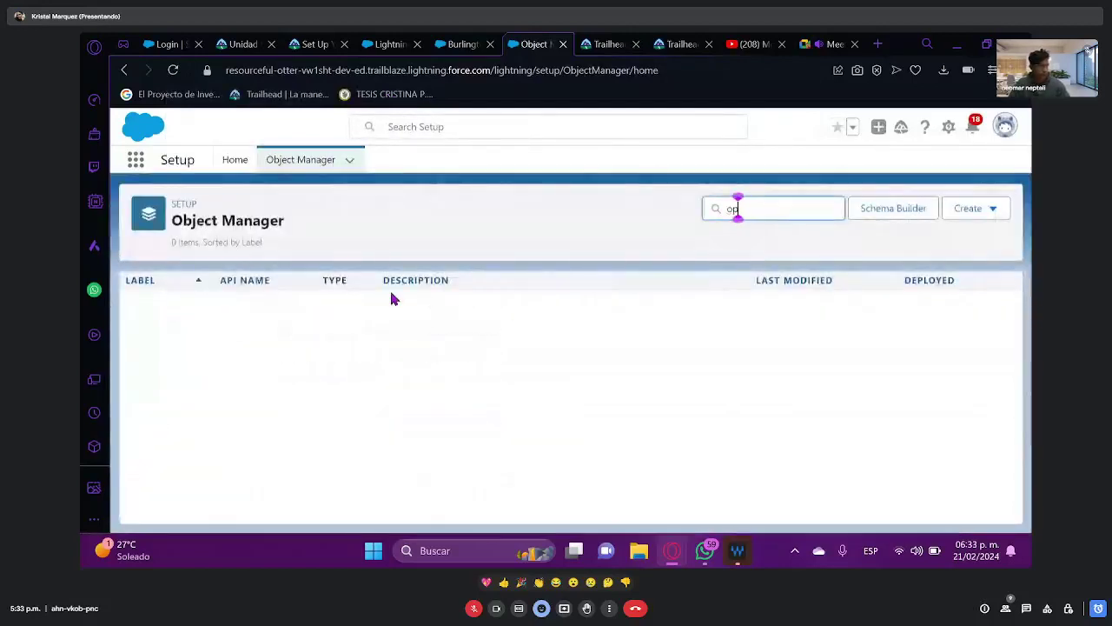
click(174, 307)
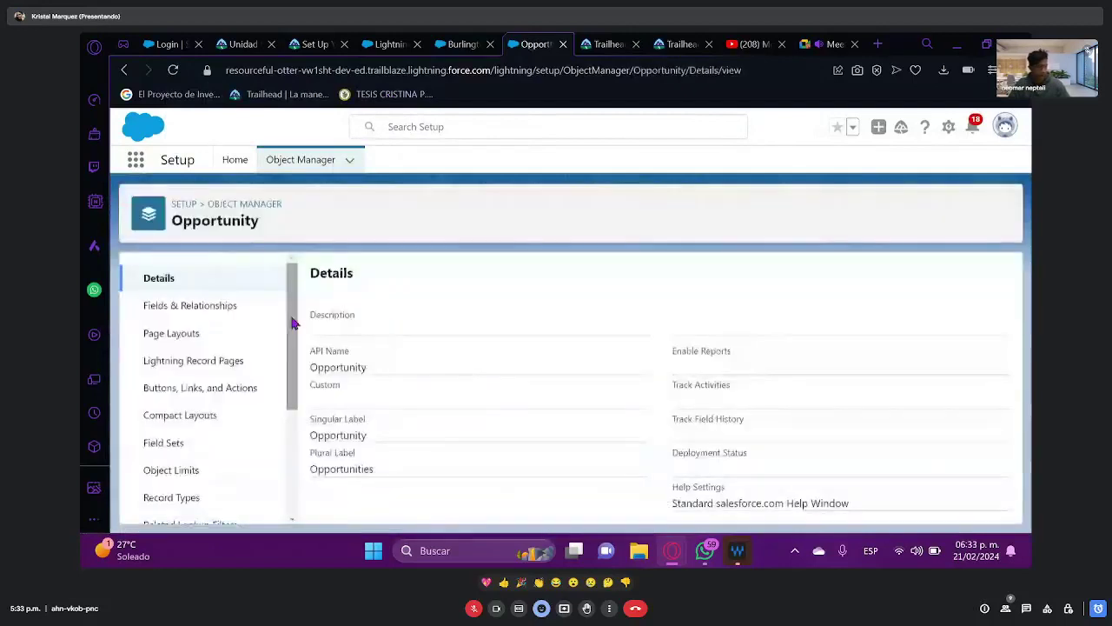
- Open the Opportunity object's validation rules and start a new rule
drag(292, 318, 308, 450)
click(176, 498)
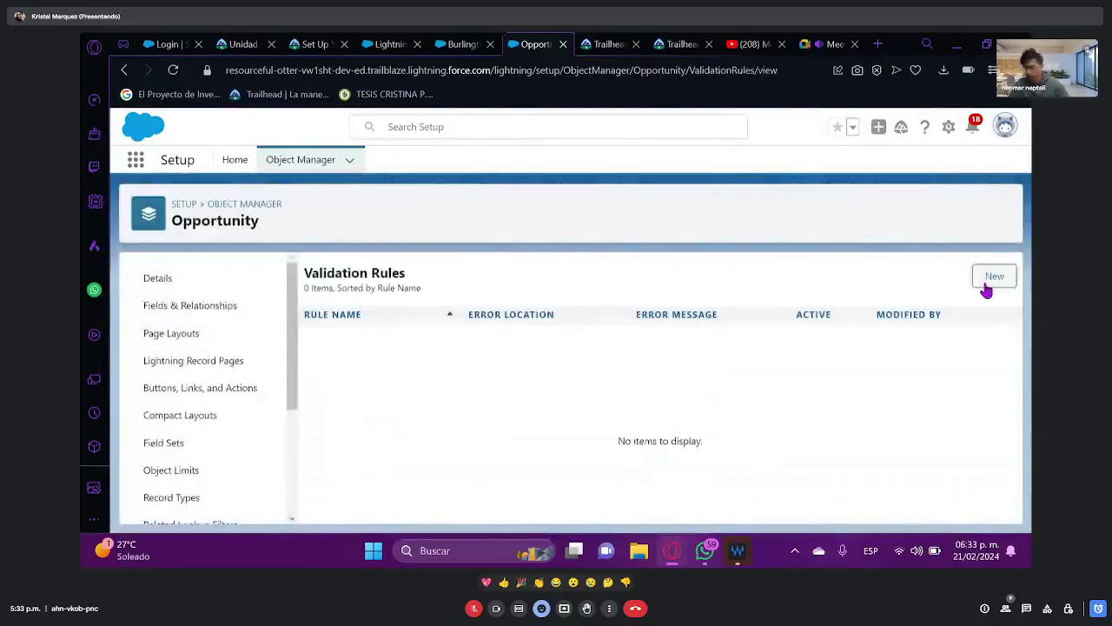
click(986, 285)
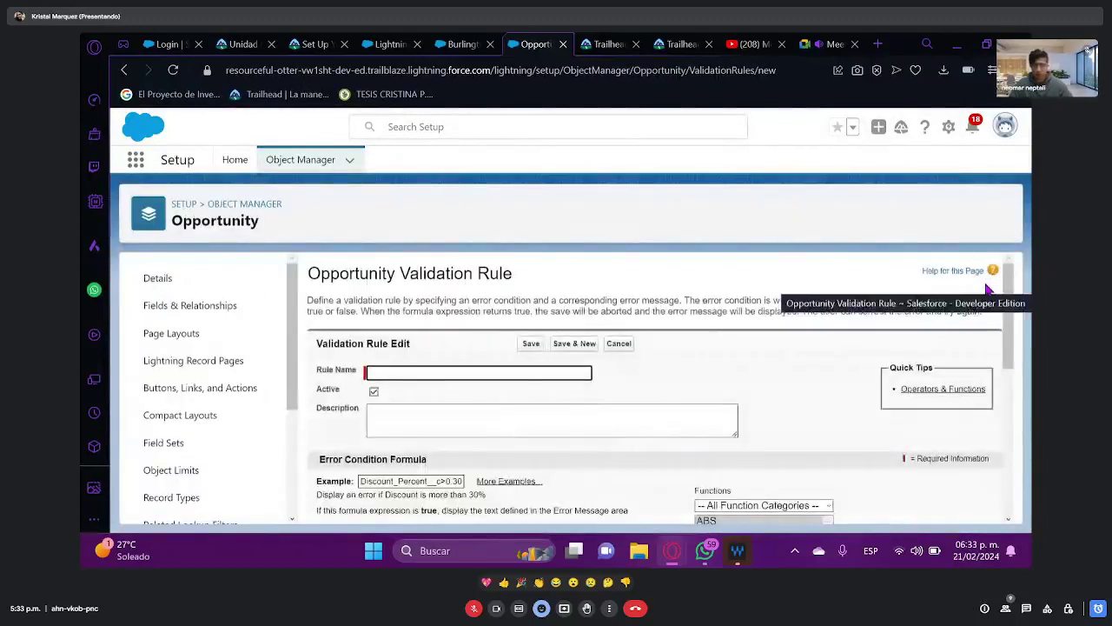
- Name the validation rule Validacion_de_Fecha_Apertura, leaving it active, and go to the error condition formula
scroll(1012, 304, down, 1)
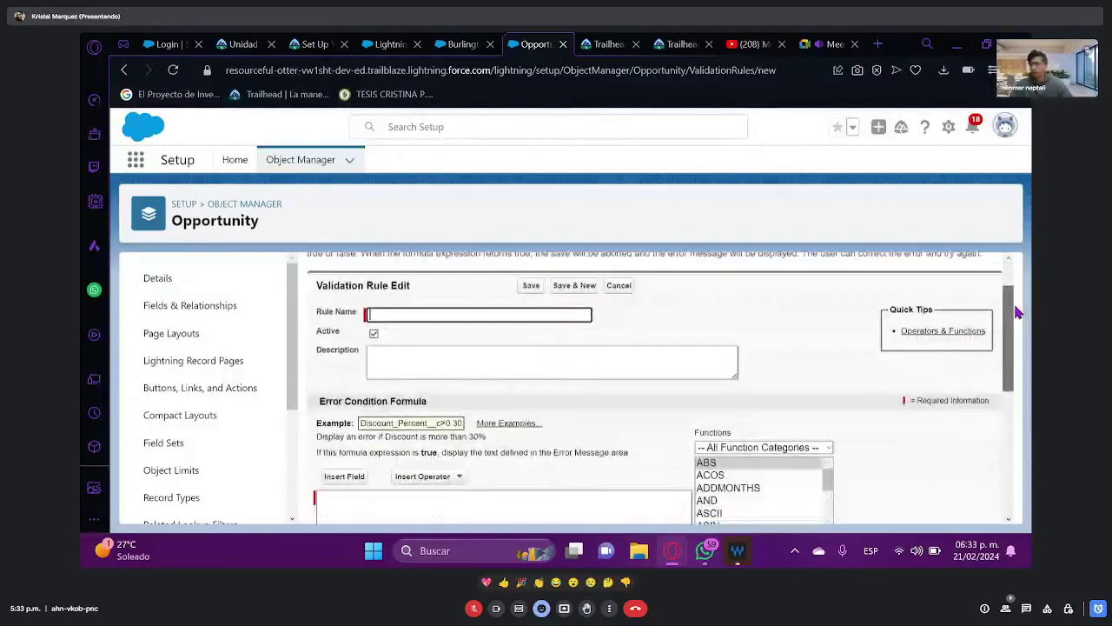
scroll(1016, 313, down, 1)
click(454, 280)
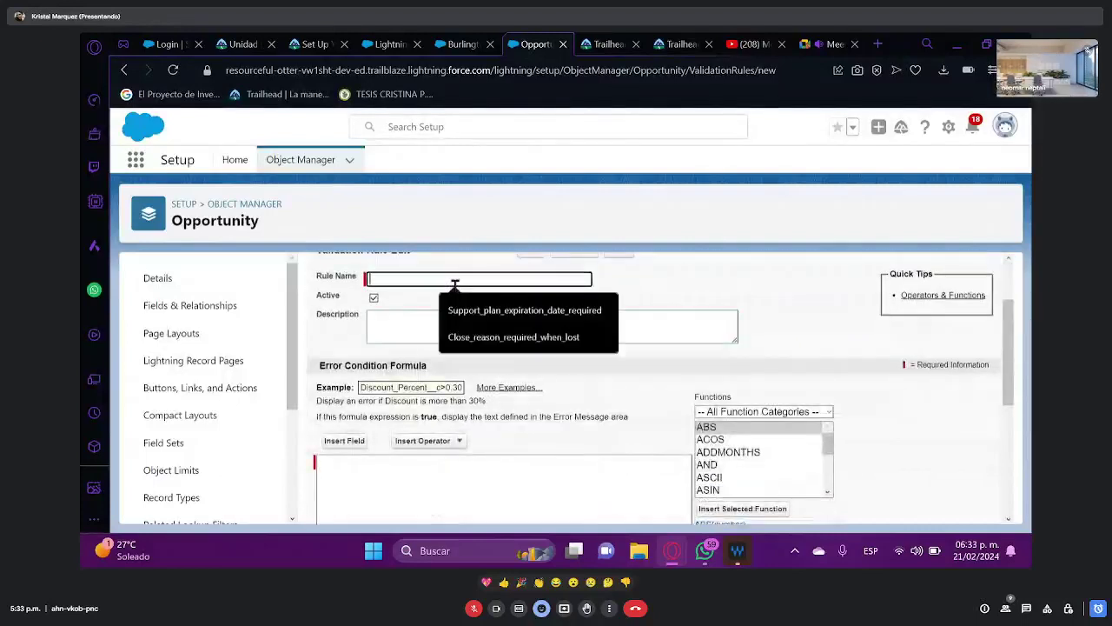
click(627, 284)
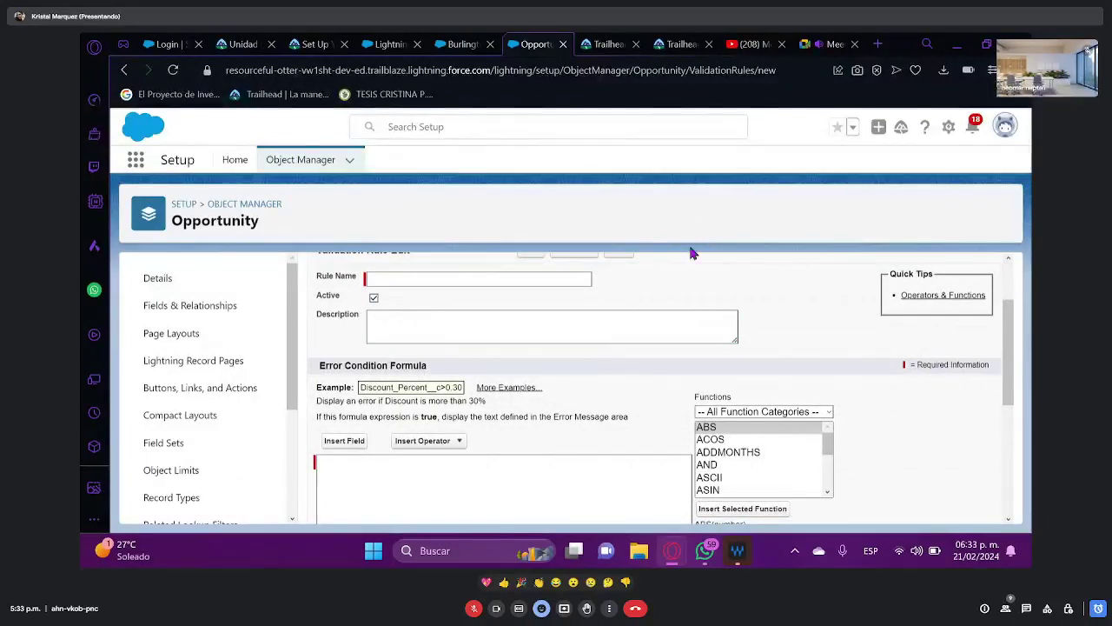
click(538, 281)
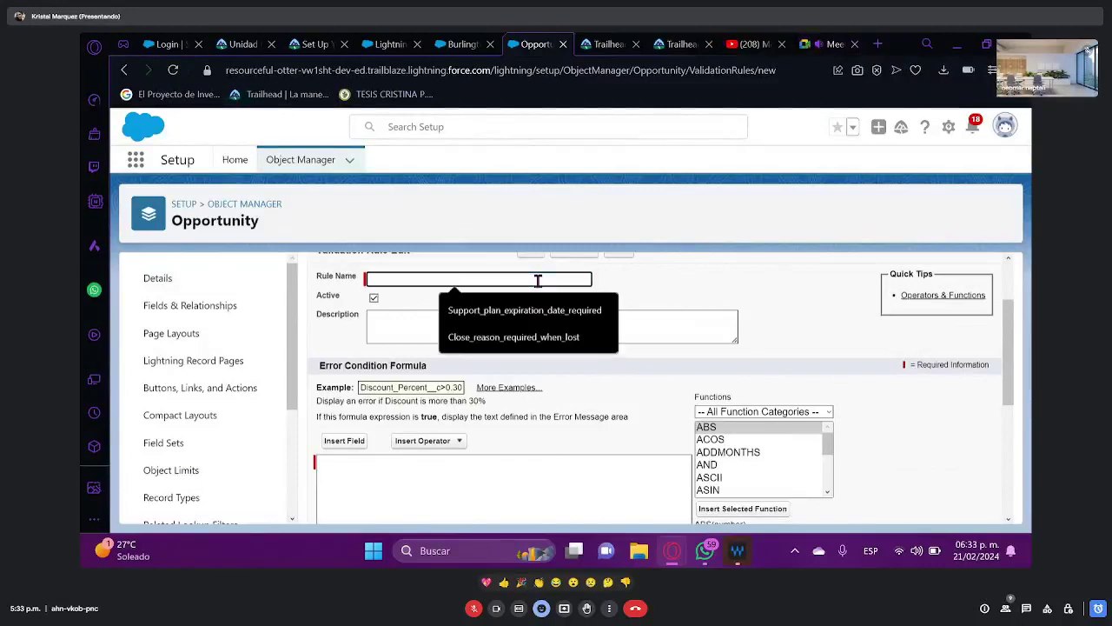
text(Fec)
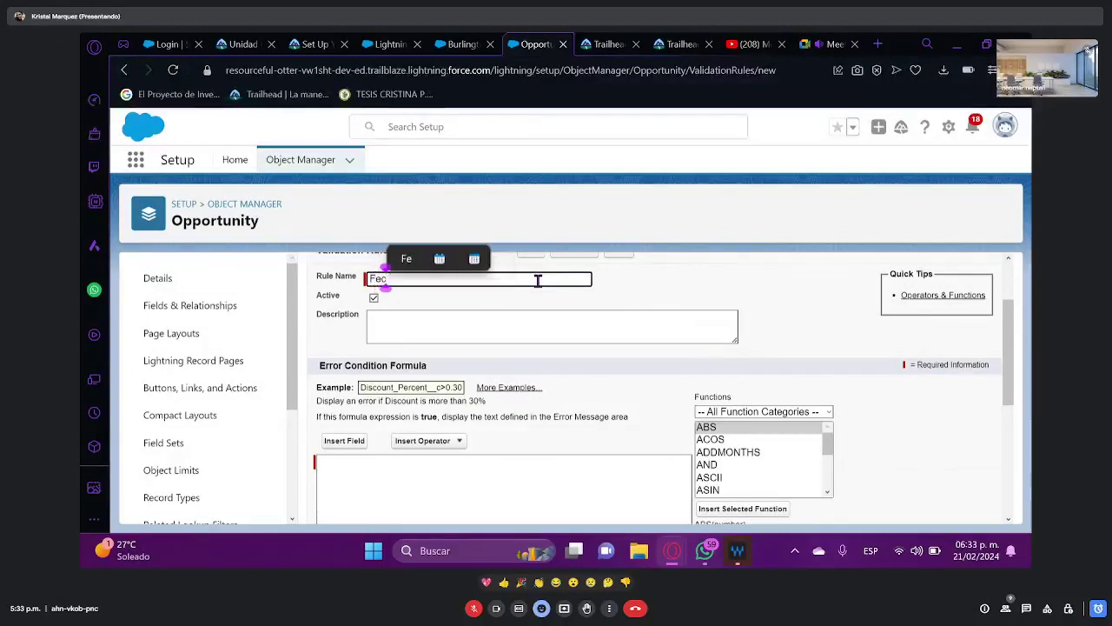
key(BackSpace)
key(BackSpace)
key(BackSpace)
text(Validad)
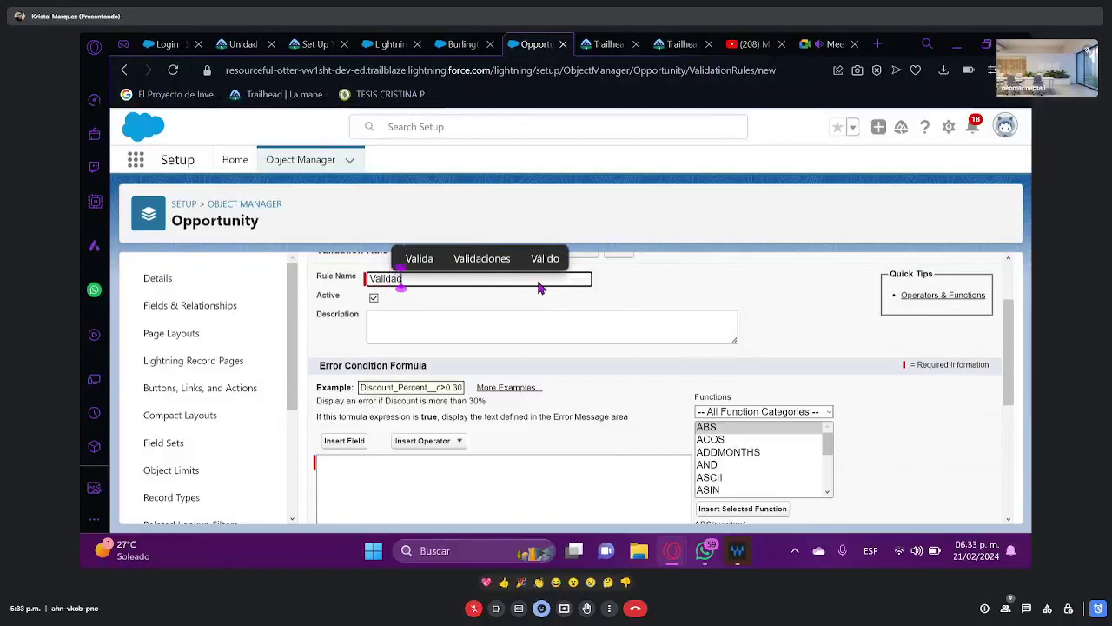
key(BackSpace)
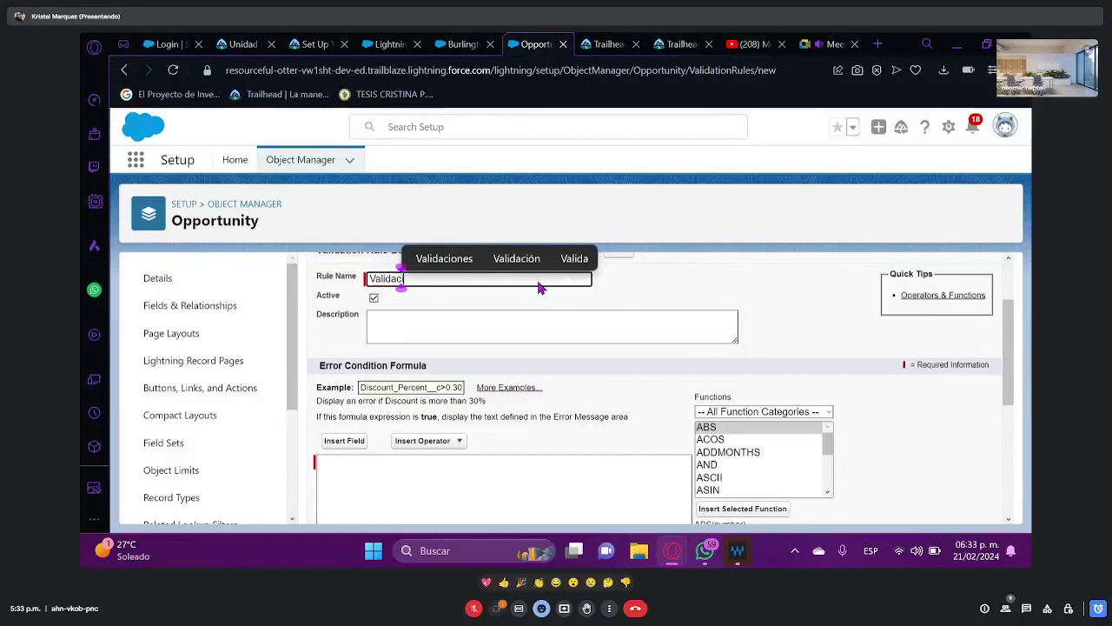
text(cion)
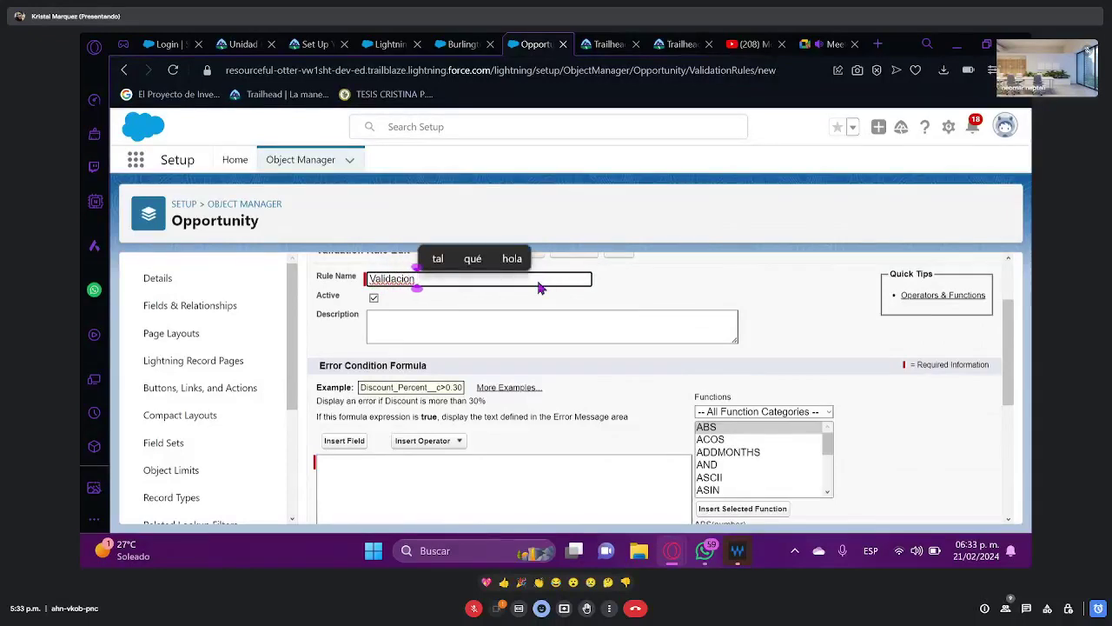
text( de F)
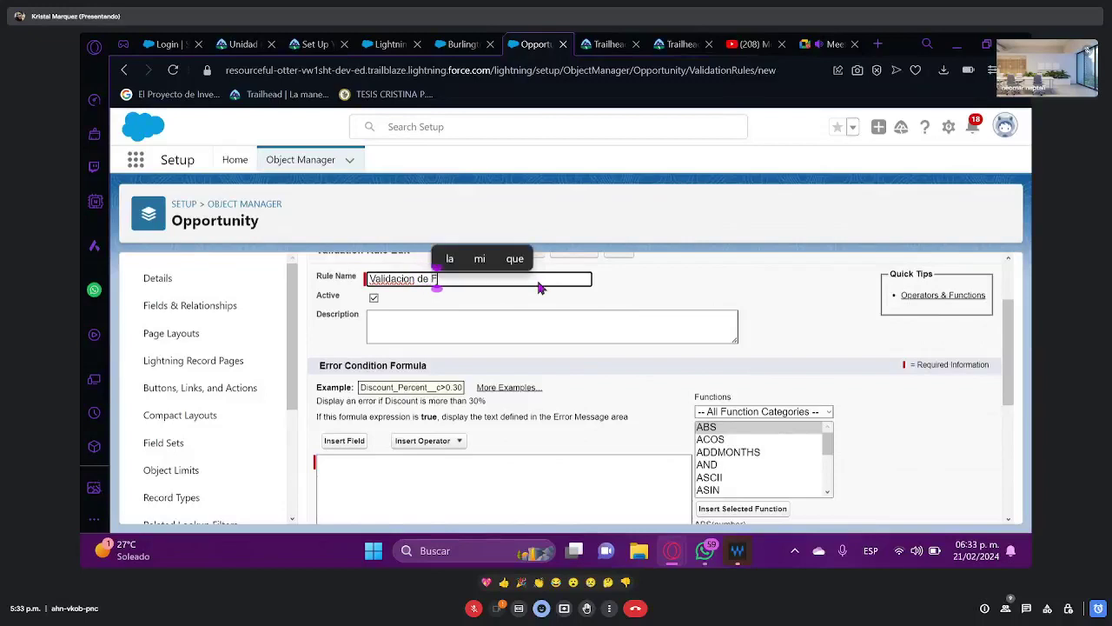
text(echa d)
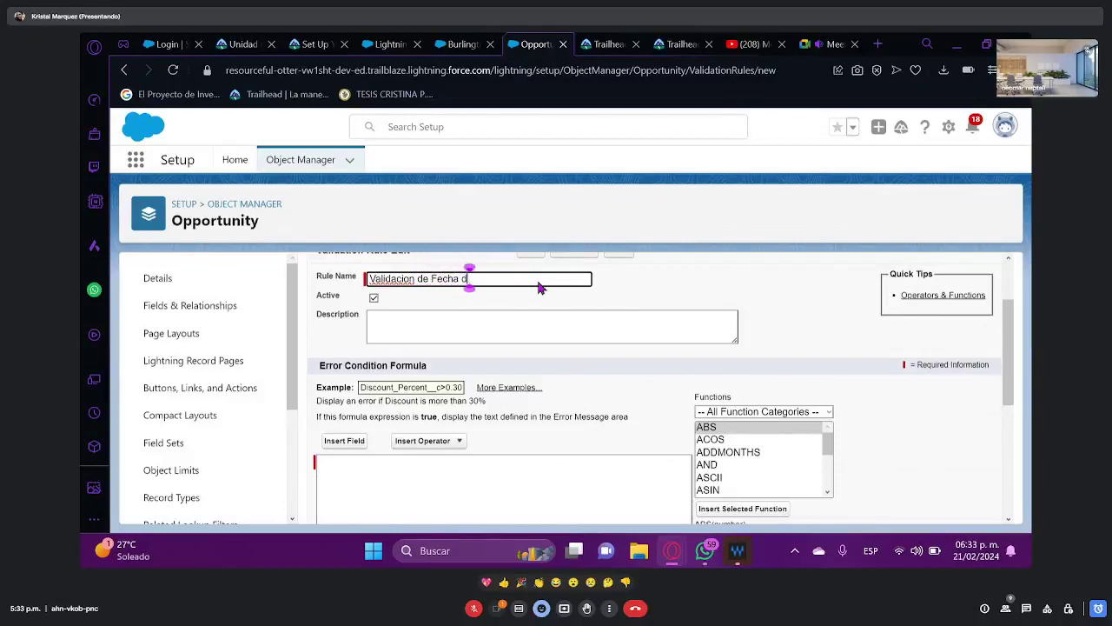
key(BackSpace)
text(Ap)
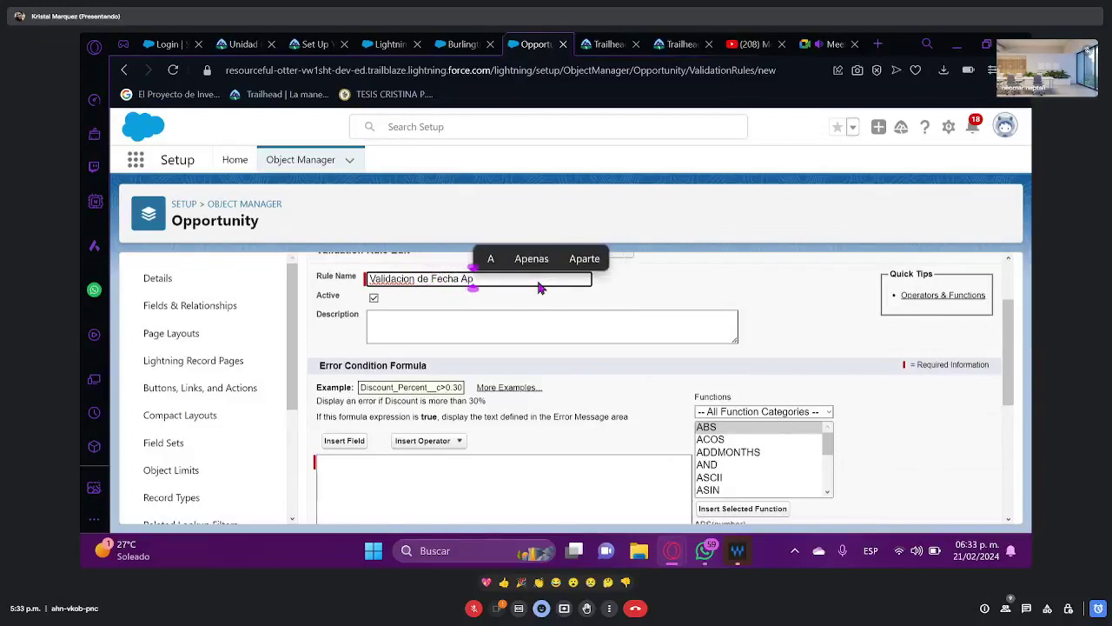
text(ertura)
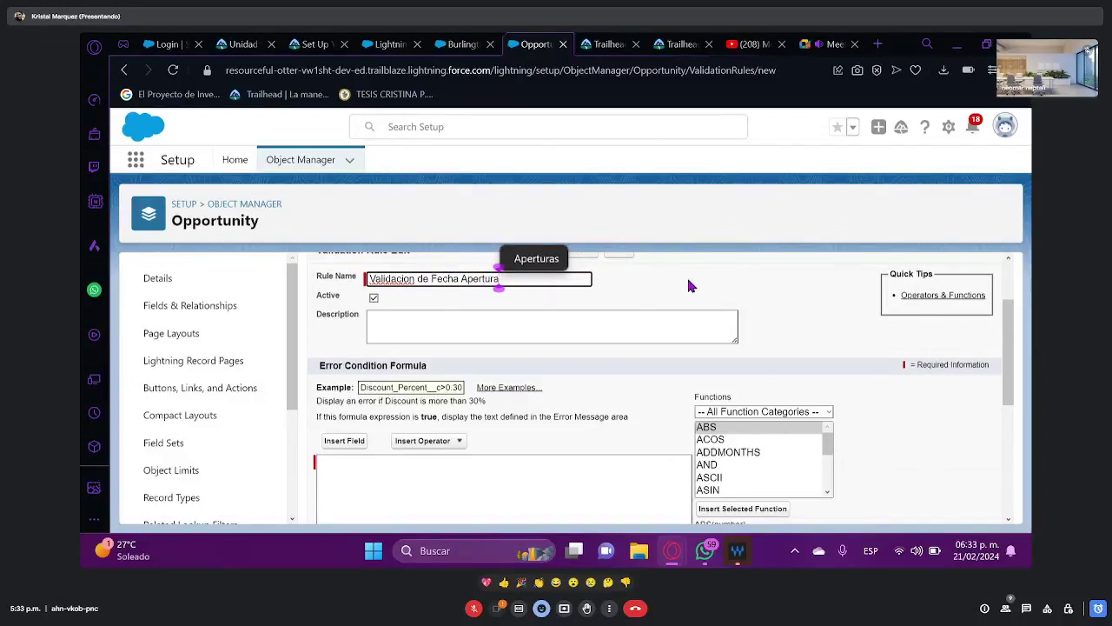
click(690, 278)
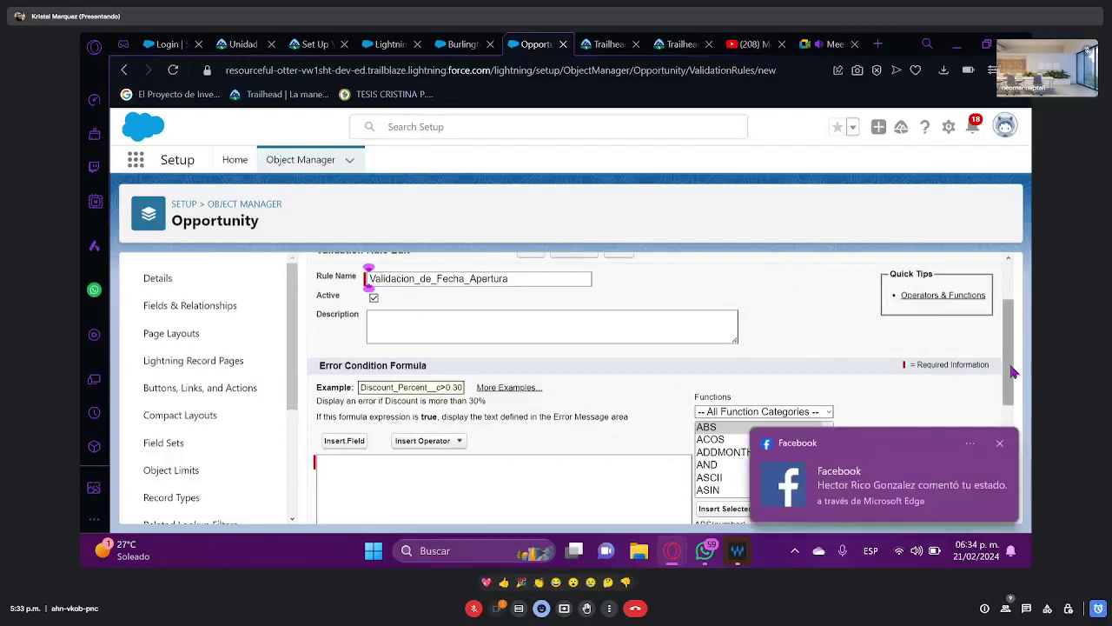
drag(1012, 372, 1013, 421)
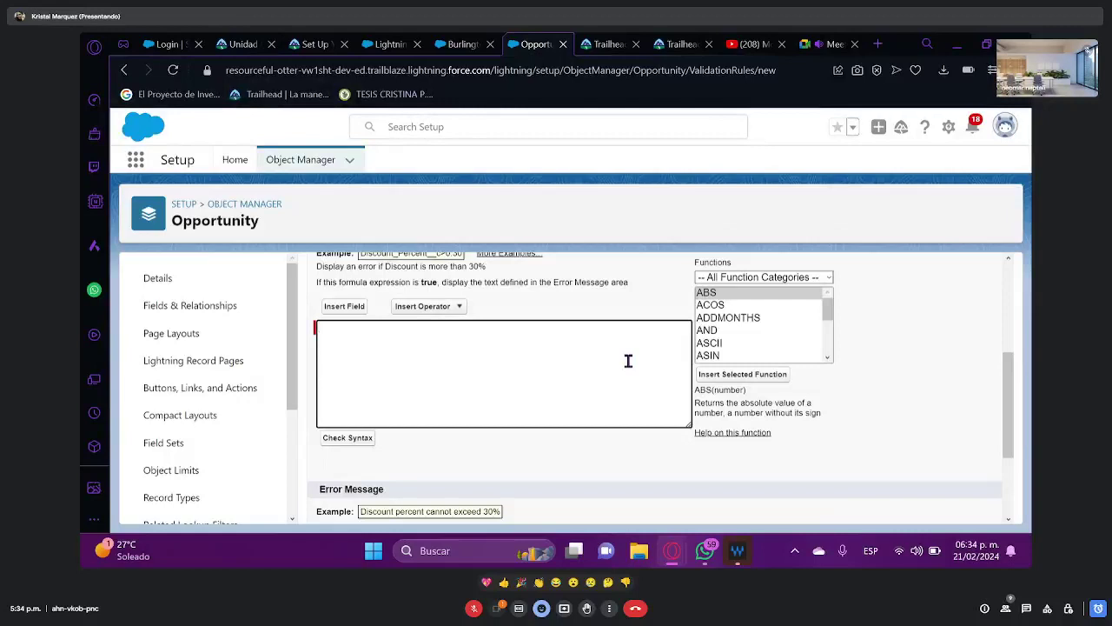
- Insert the opportunity fields Fecha de apertura and Close Date, in that order, into the error condition formula
drag(1007, 383, 1021, 351)
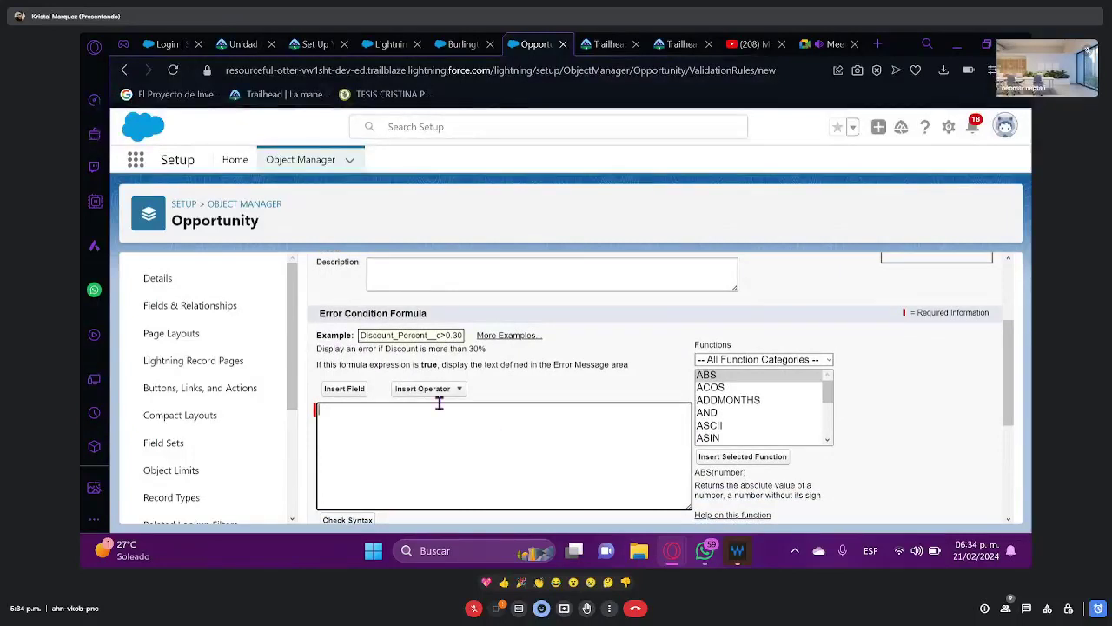
click(355, 391)
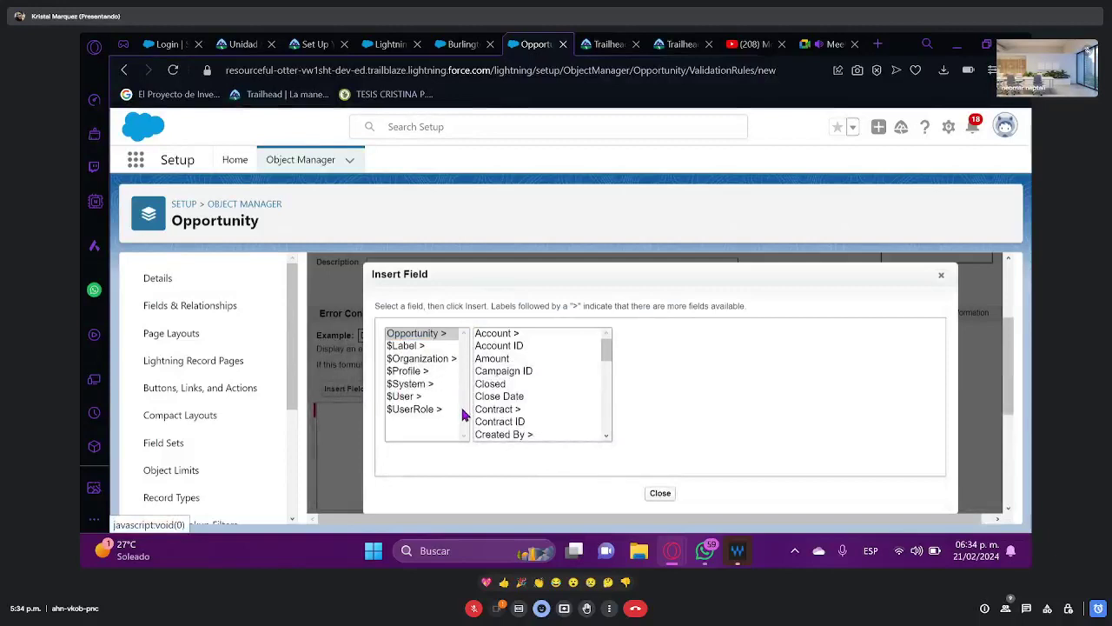
drag(604, 352, 609, 368)
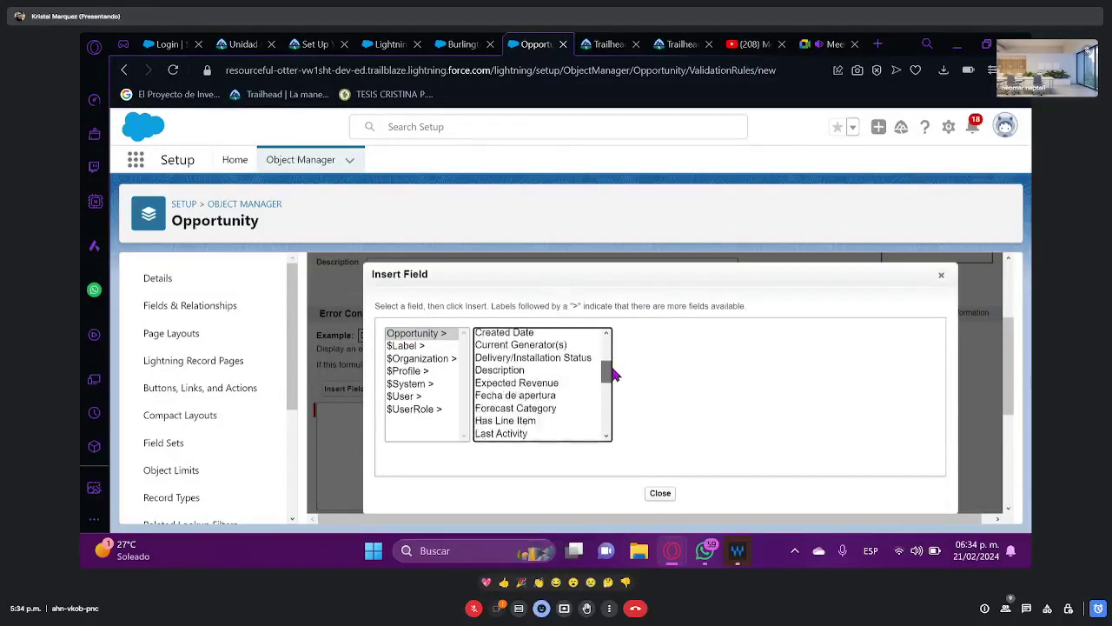
click(539, 396)
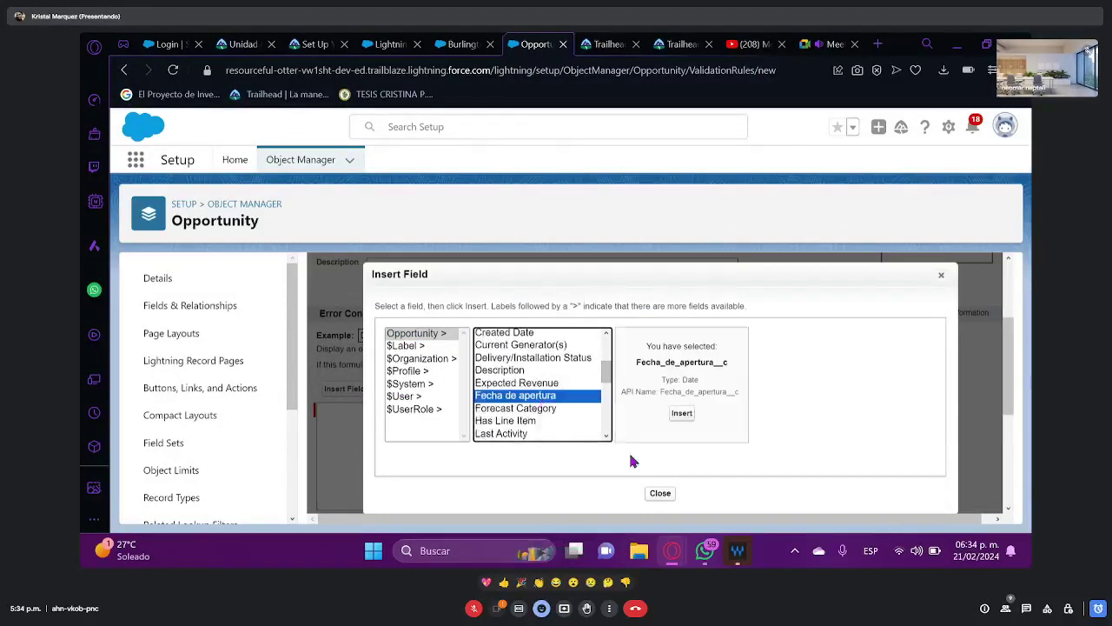
click(682, 414)
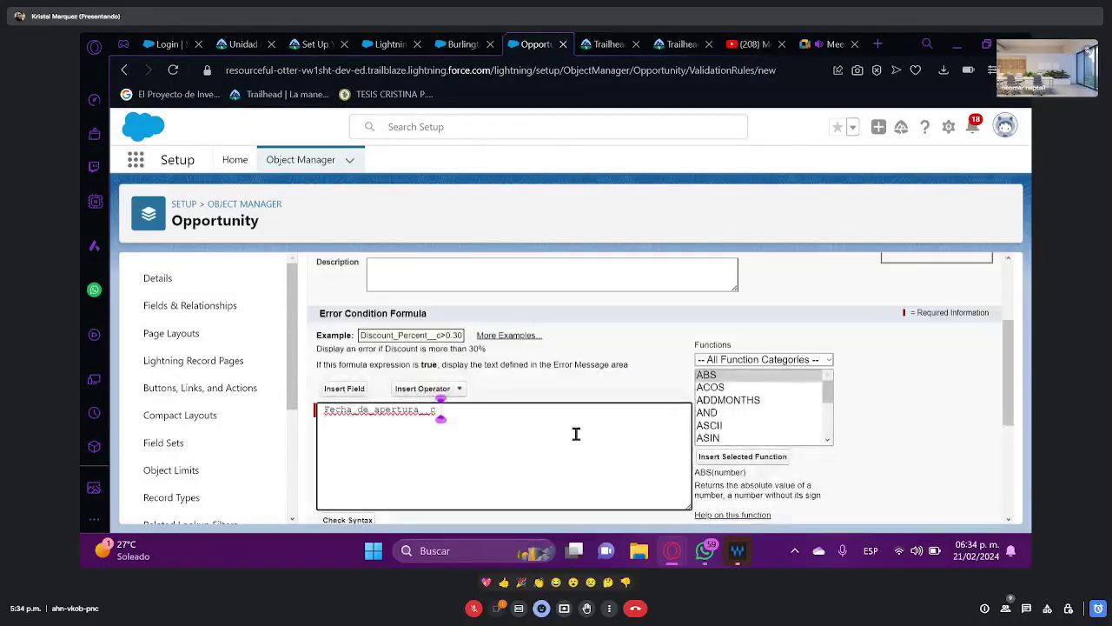
click(358, 389)
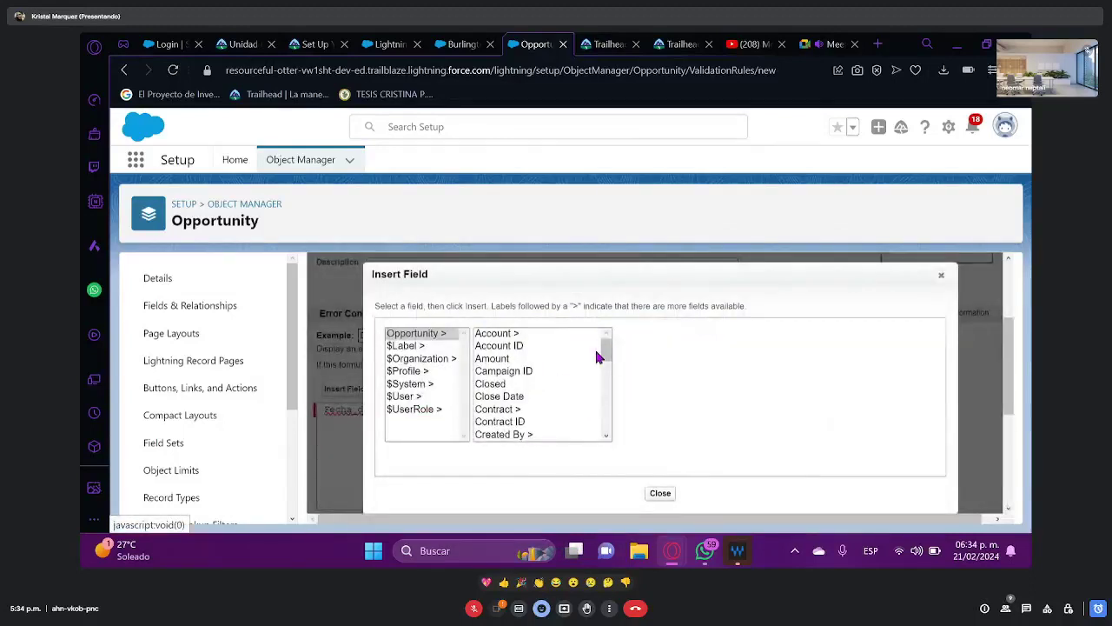
click(512, 397)
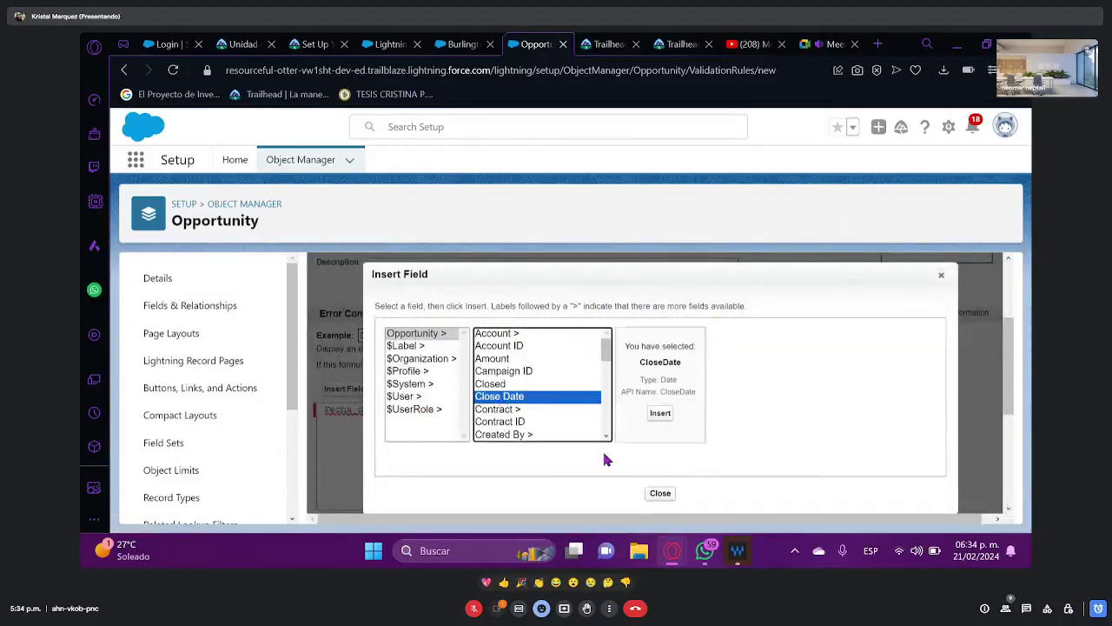
click(660, 413)
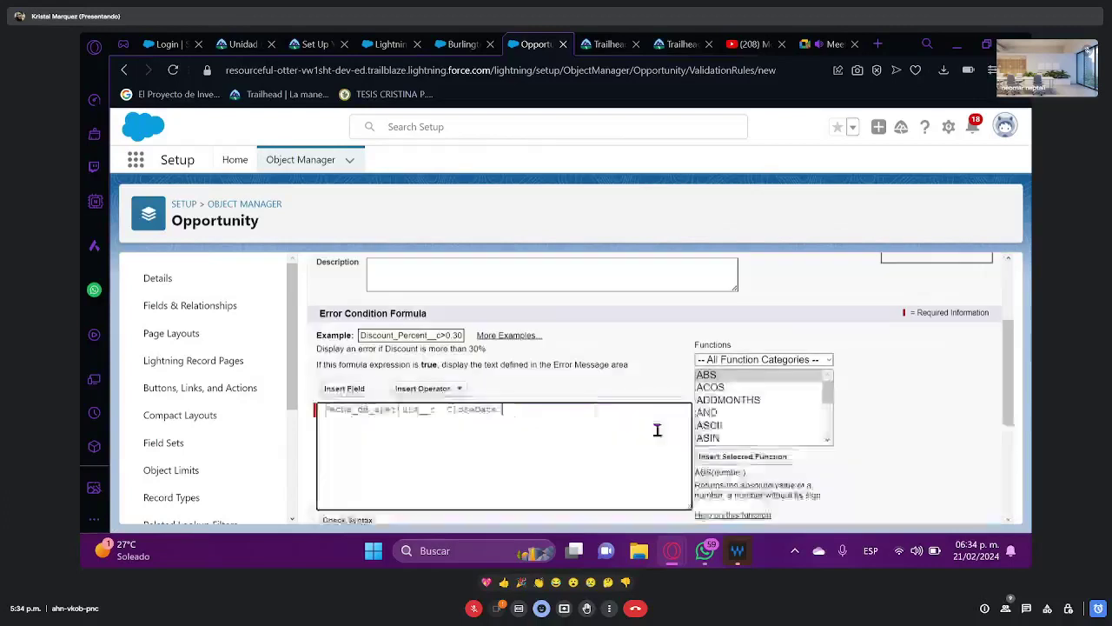
- Insert the Greater Than operator between Fecha_de_apertura__c and CloseDate in the error condition formula
click(441, 413)
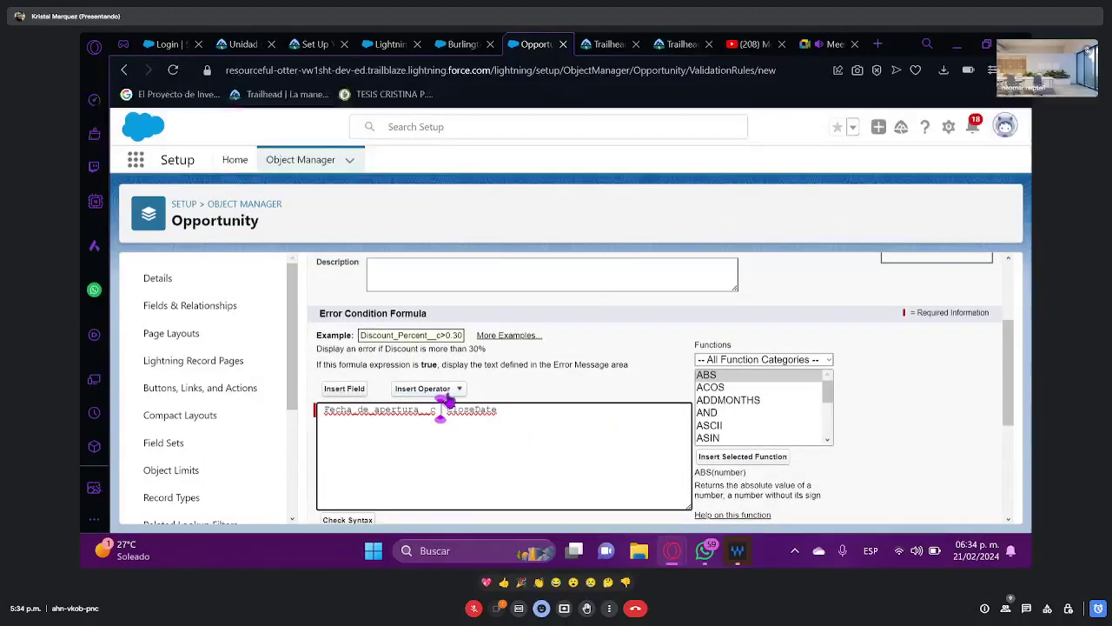
click(444, 389)
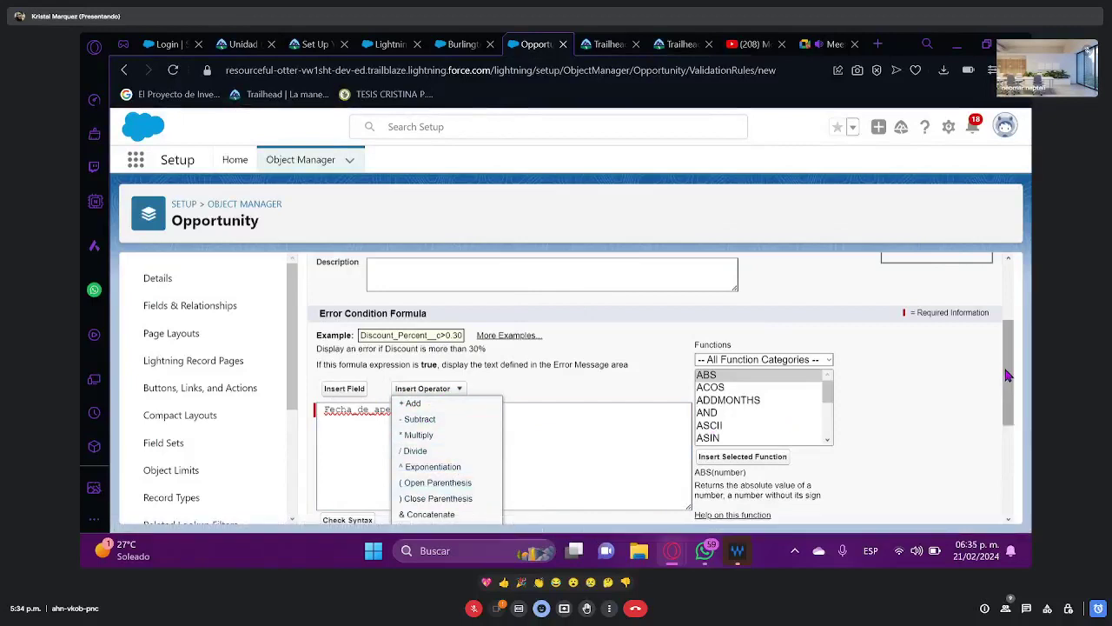
drag(1010, 375, 1022, 430)
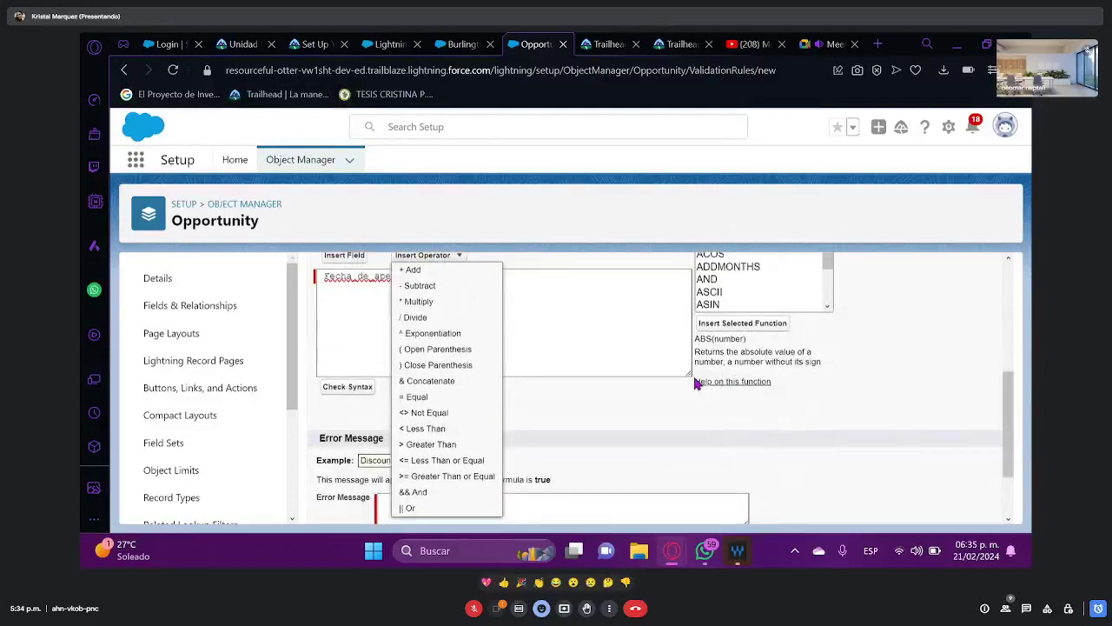
click(452, 452)
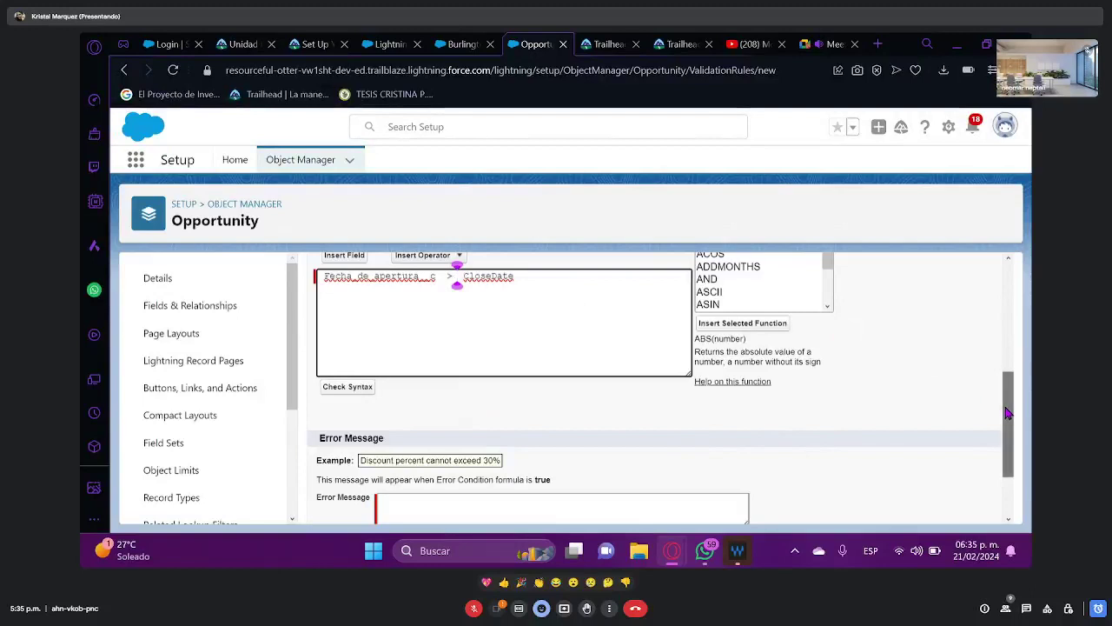
- Check the syntax of the error condition formula and review the result
drag(1008, 402, 1008, 370)
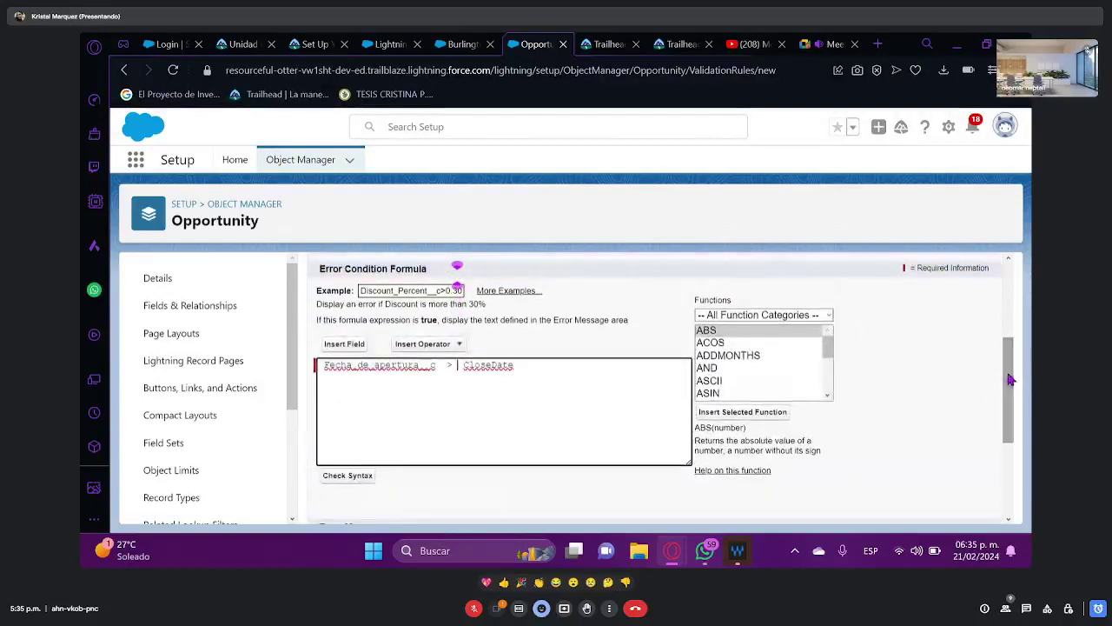
click(581, 367)
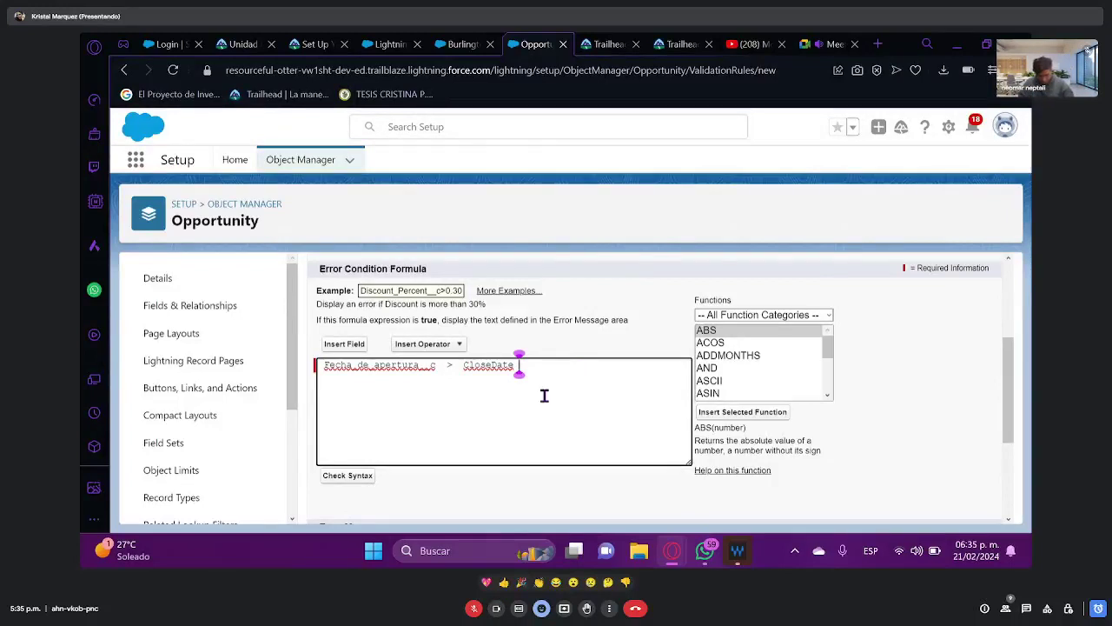
click(347, 479)
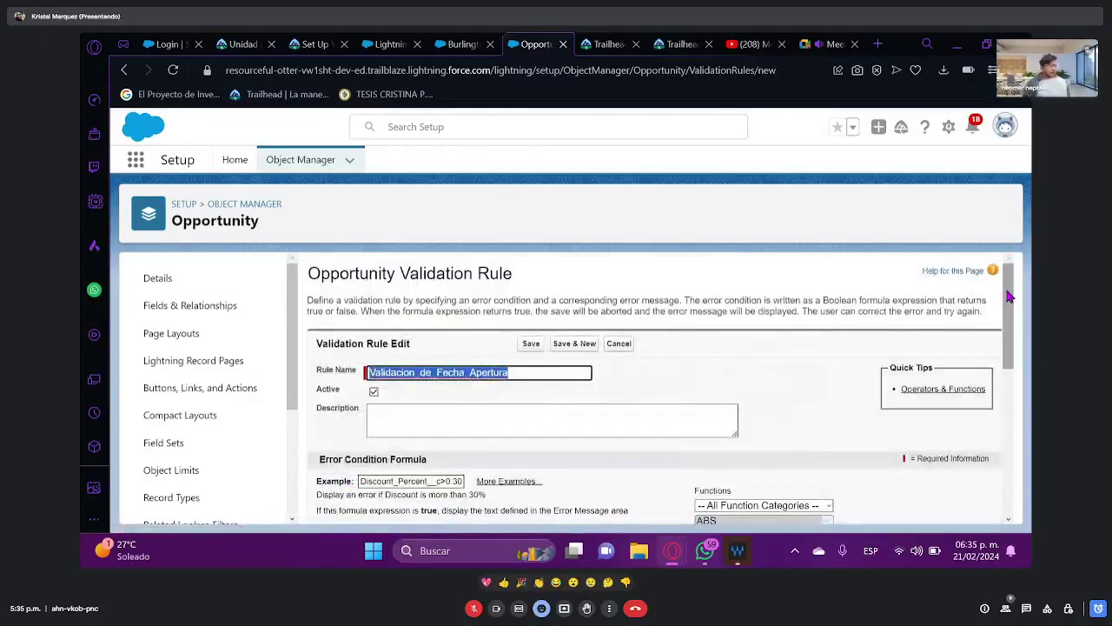
scroll(1008, 330, down, 1)
drag(1007, 330, 1011, 375)
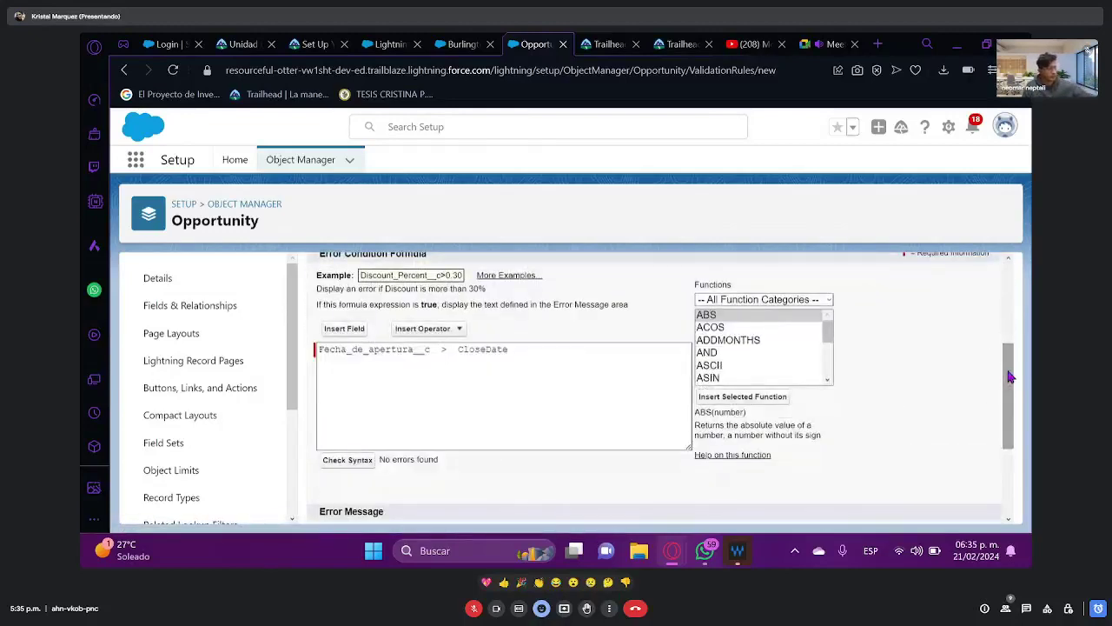
click(541, 387)
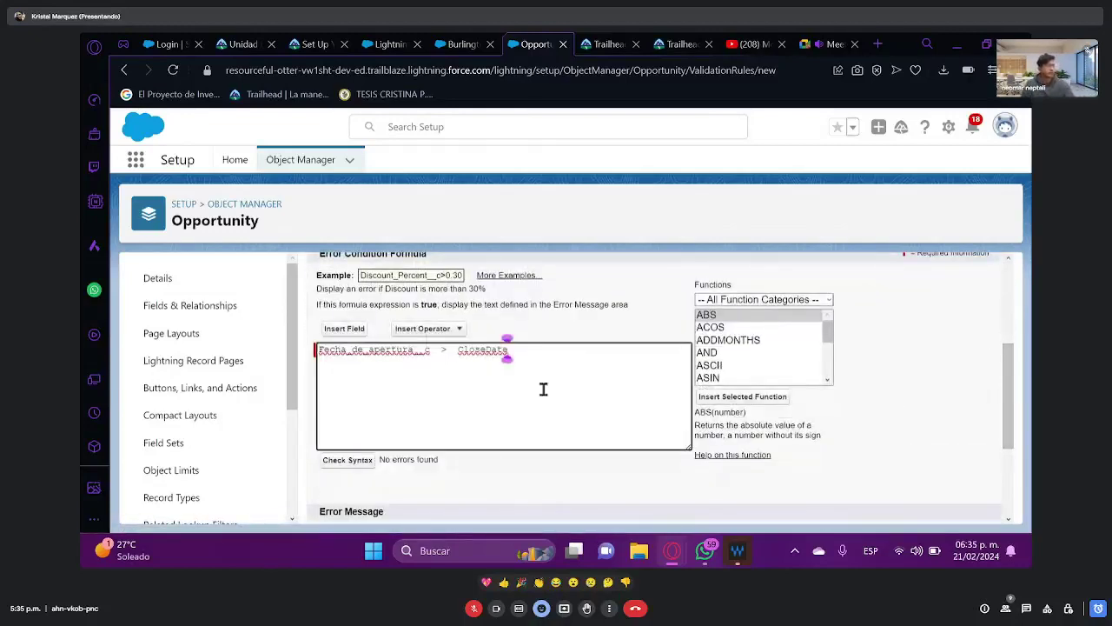
click(821, 427)
- Enter the error message "La fecha de apertura no puede ser mayor a la fecha de cierre" and save the validation rule
drag(1006, 399, 1008, 455)
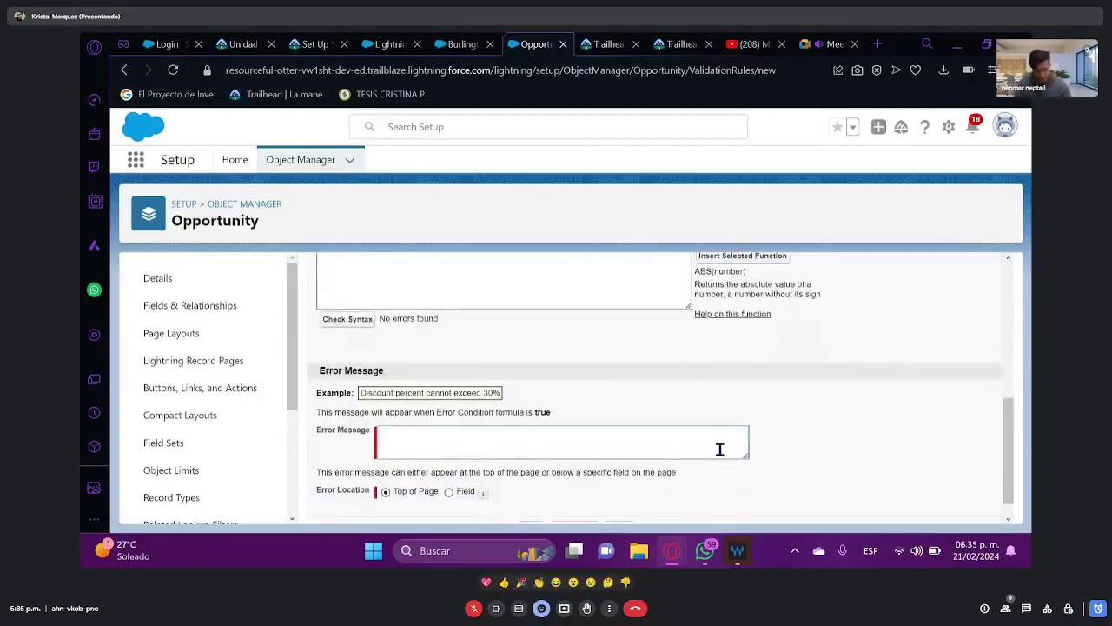
click(662, 438)
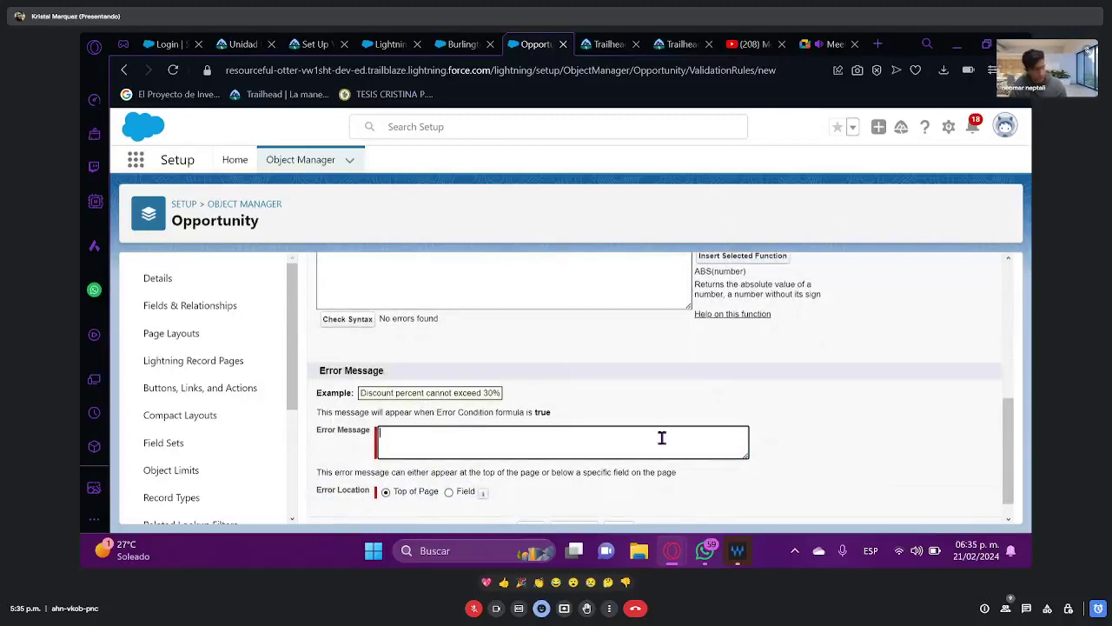
text(La)
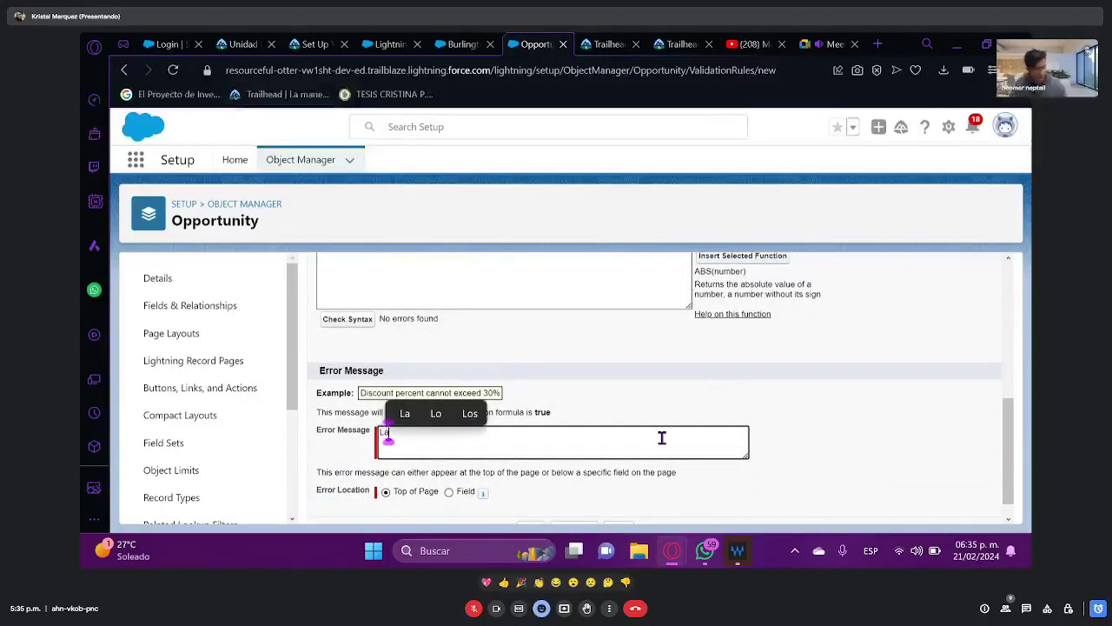
text( fecha de a)
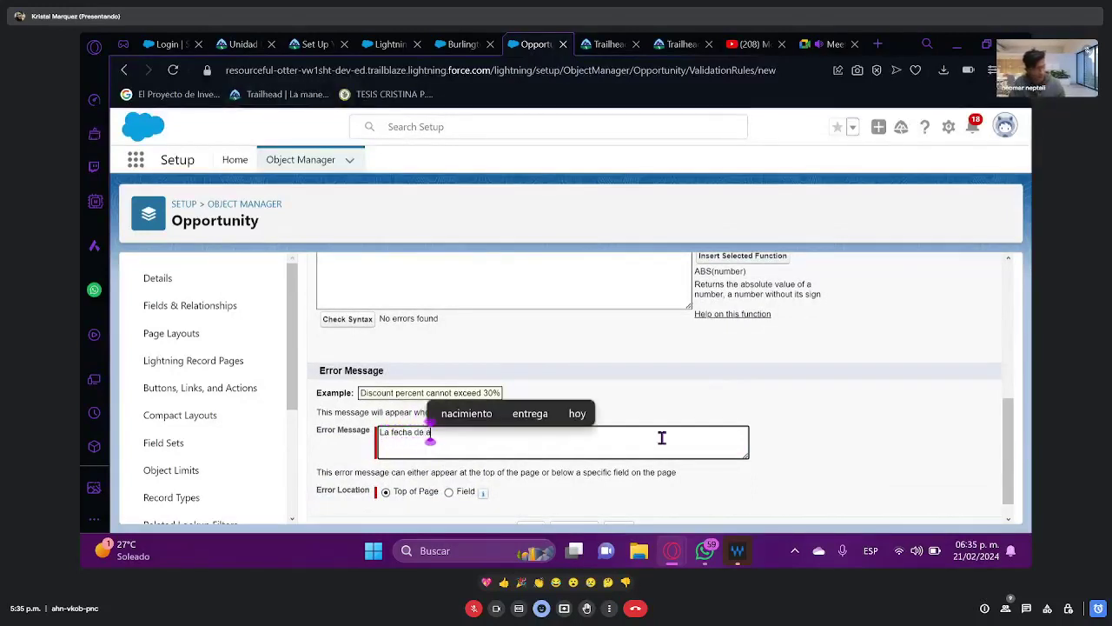
text(pertura no)
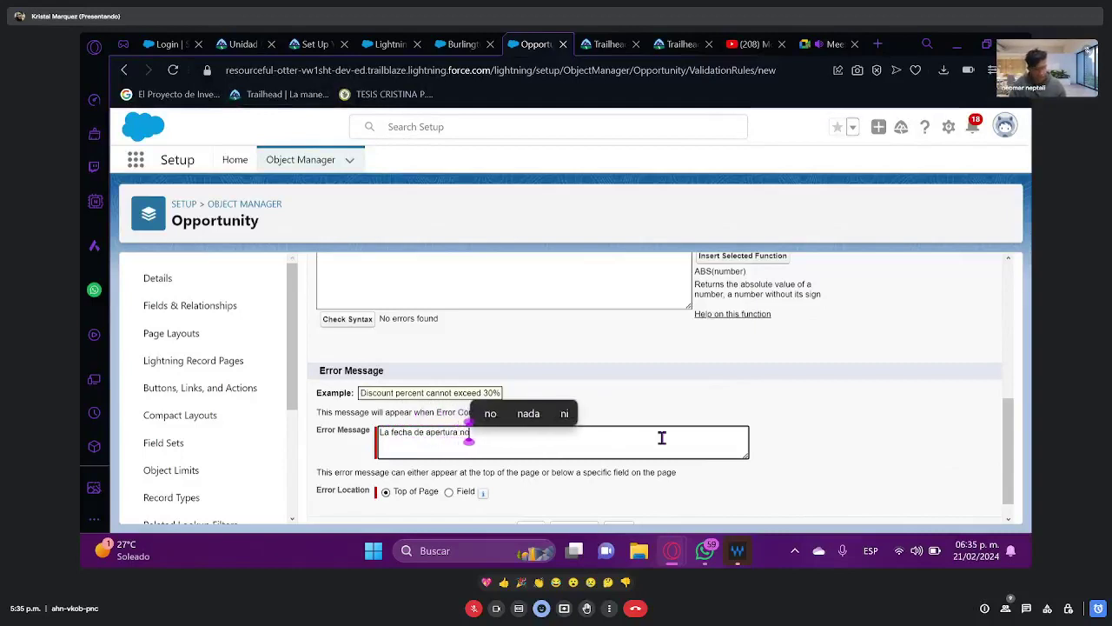
text( puede ser)
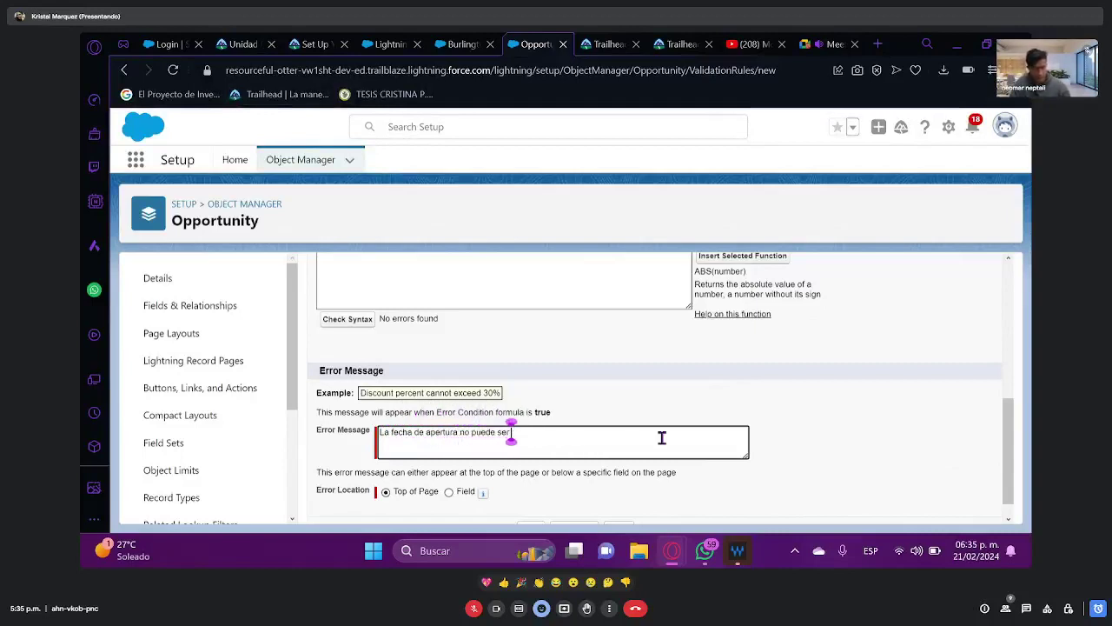
text( mayor a la)
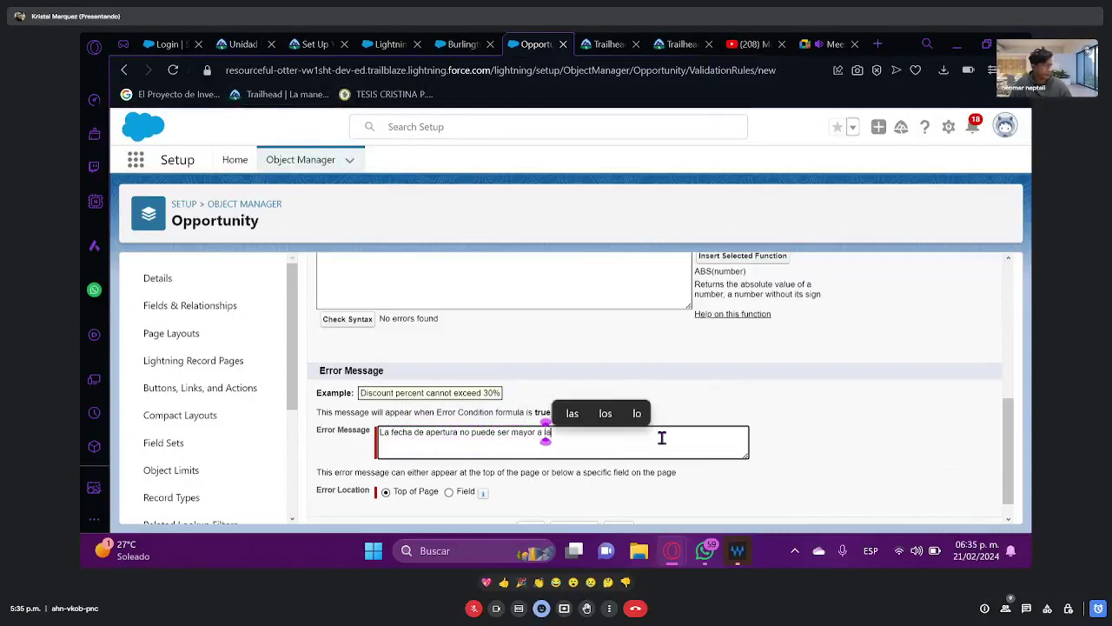
text( fecha de)
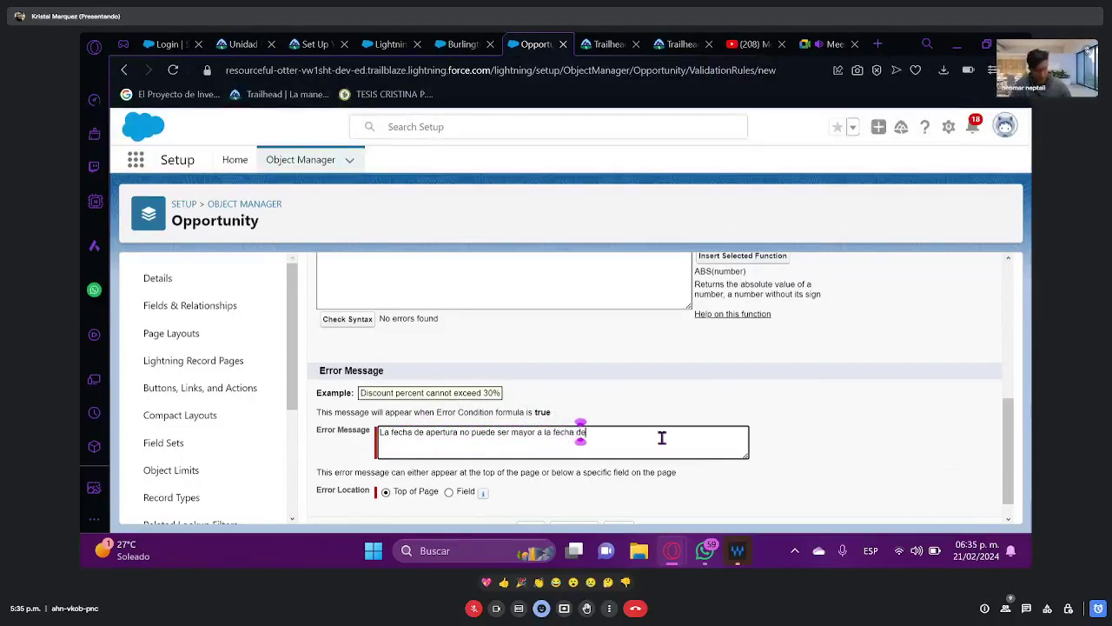
text( cierre)
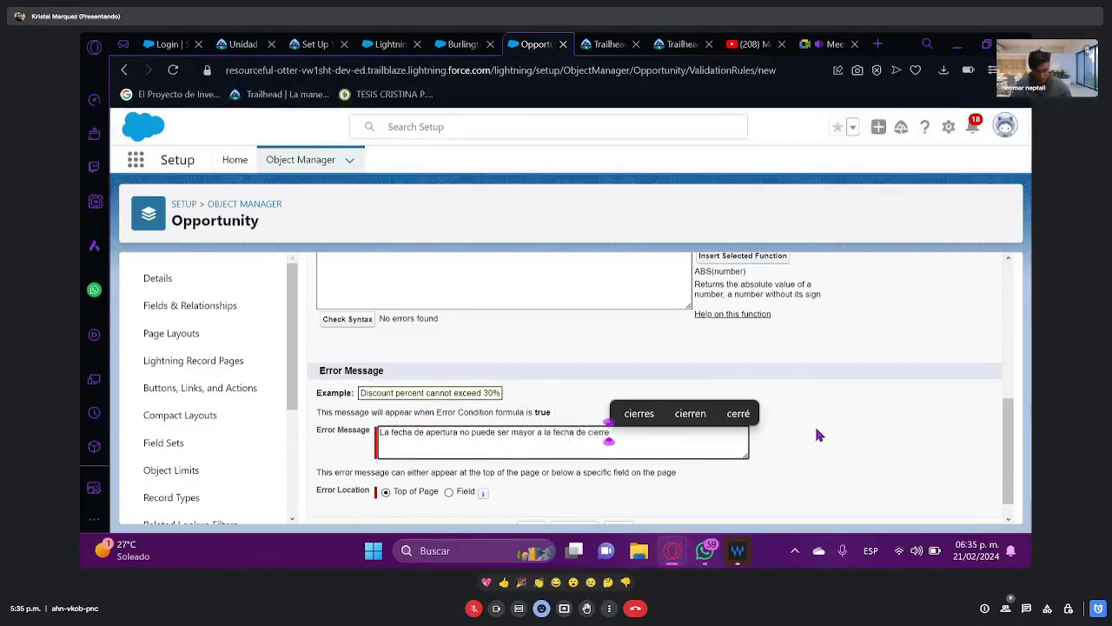
scroll(987, 414, down, 2)
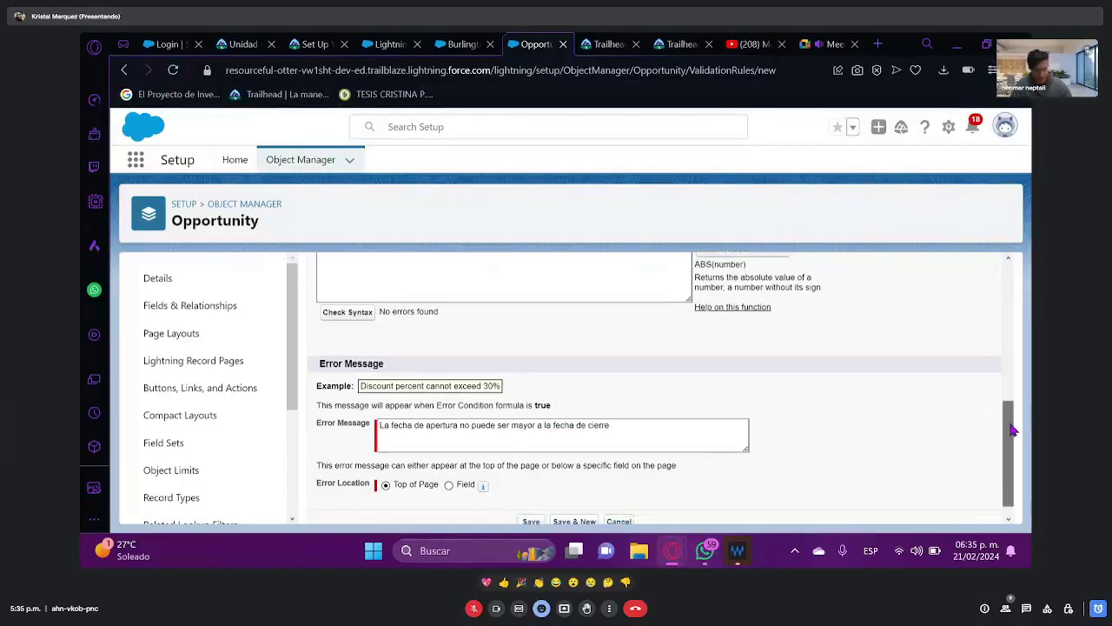
click(531, 506)
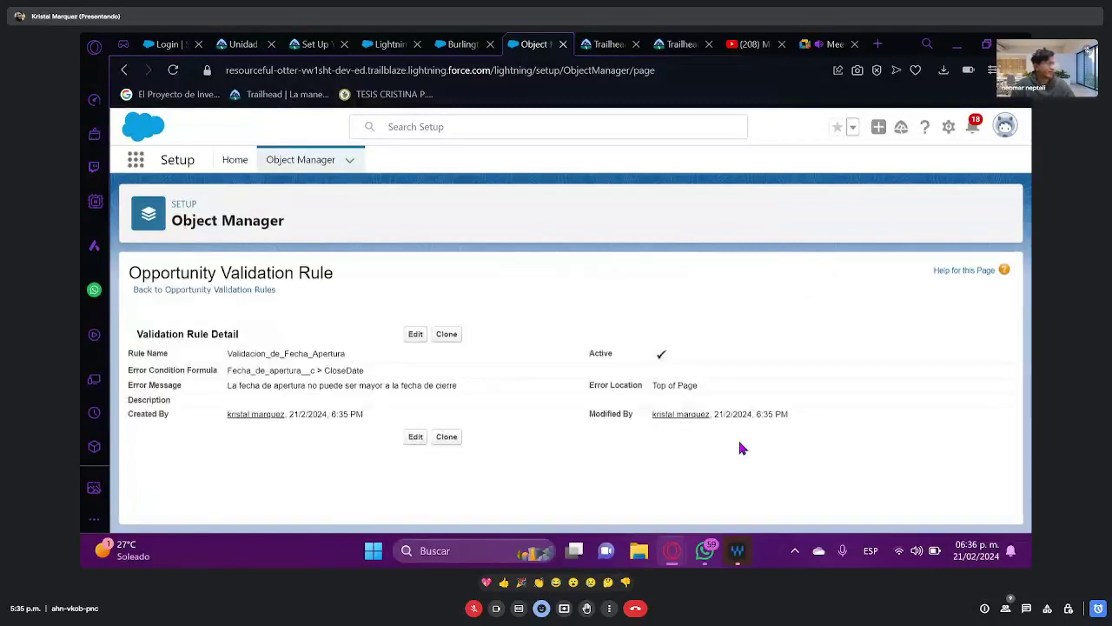
- Return to the Burlington Textiles Weaving Plant Generator opportunity and find the Close Date and Fecha de apertura fields in its details
click(460, 44)
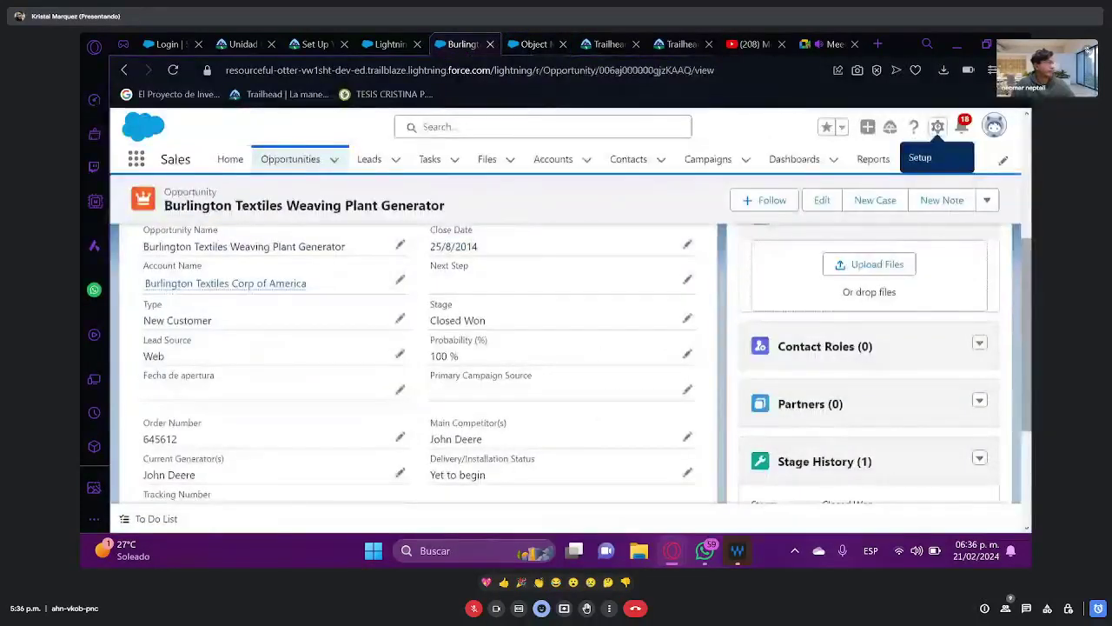
scroll(510, 224, up, 2)
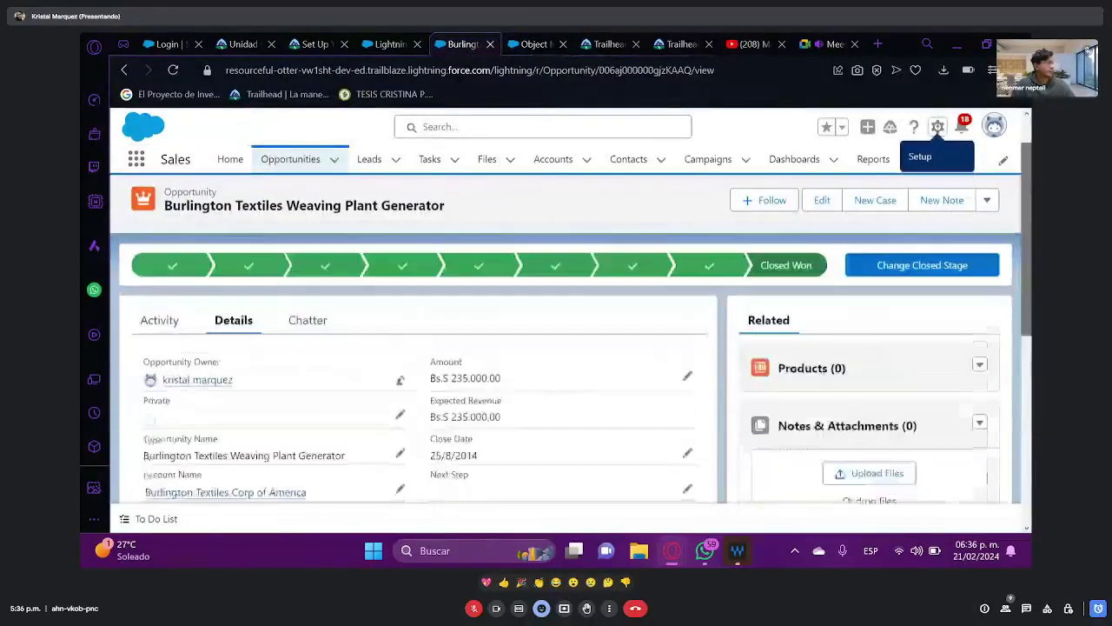
scroll(565, 365, down, 2)
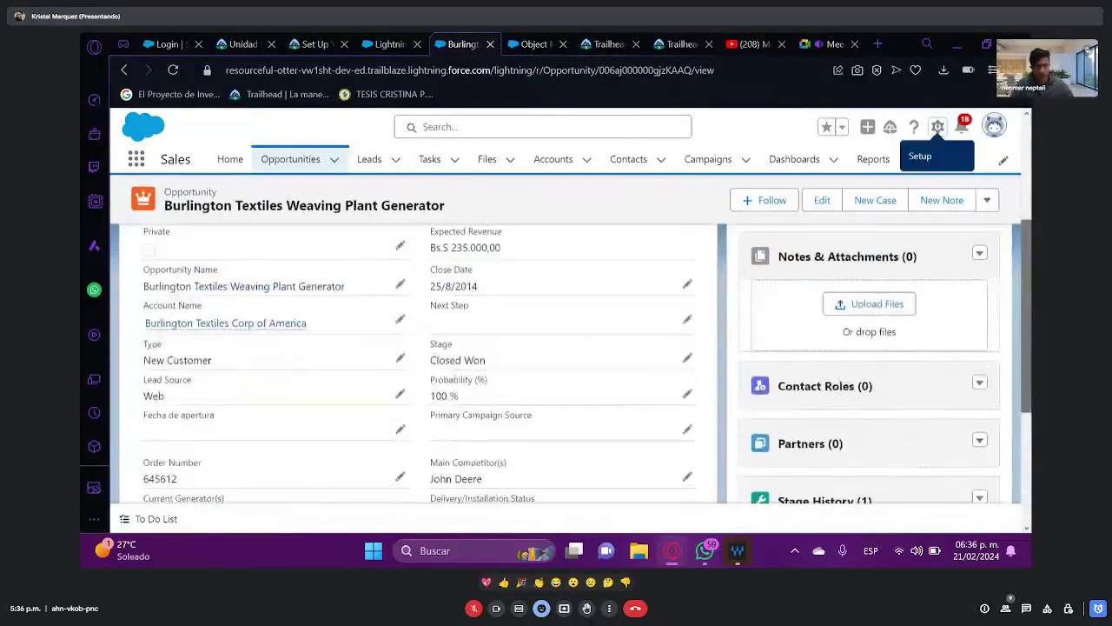
scroll(932, 292, down, 1)
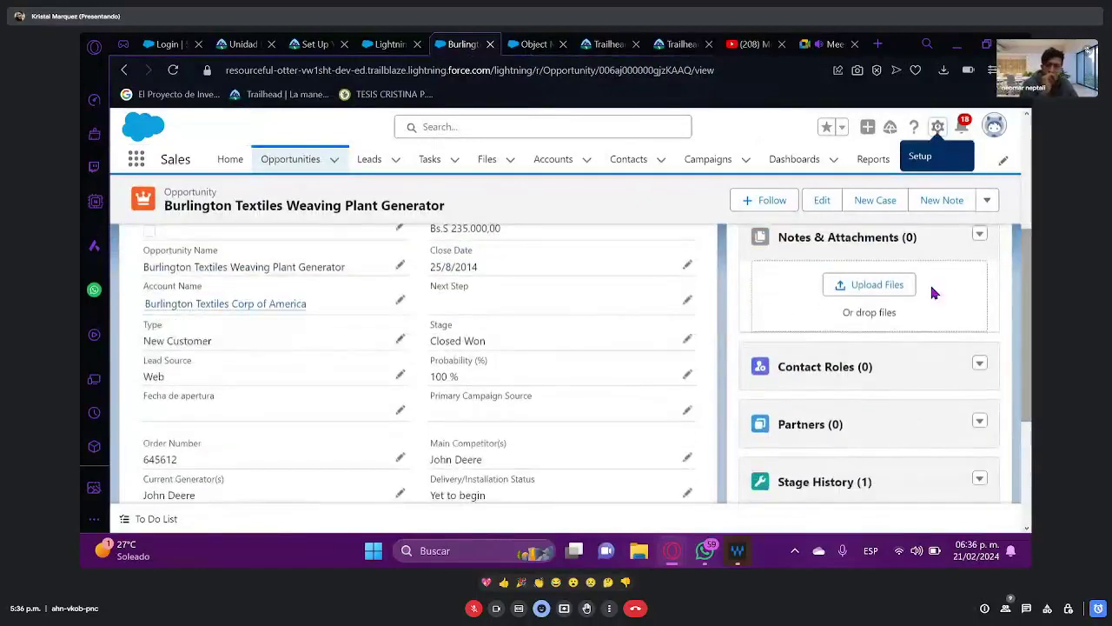
- Start editing the Close Date of the Burlington Textiles Weaving Plant Generator opportunity and clear its existing date
click(687, 265)
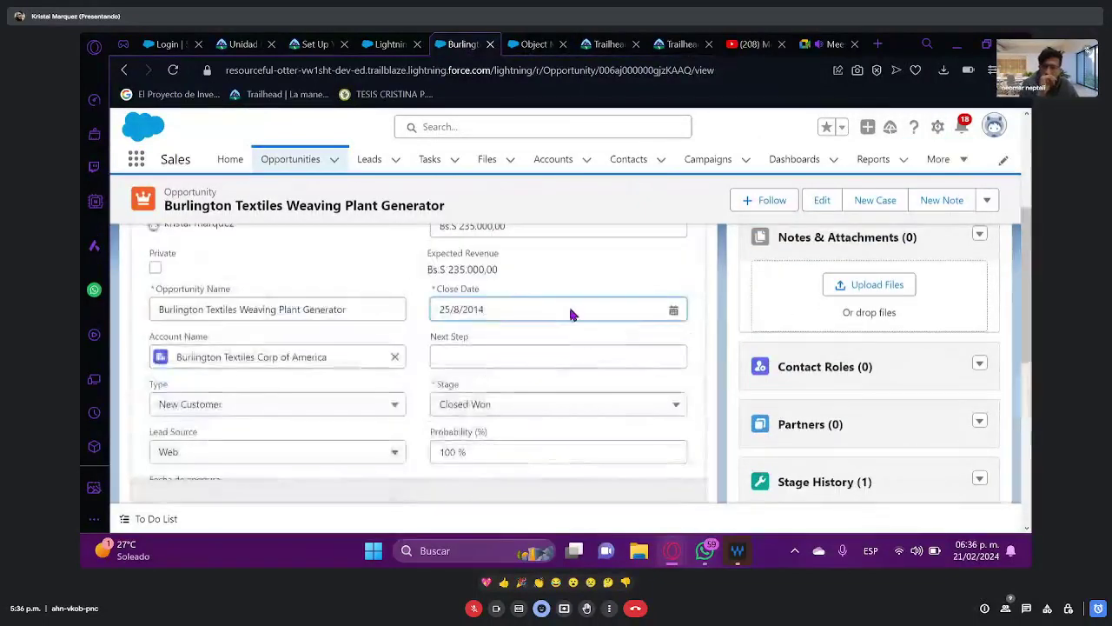
key(BackSpace)
key(BackSpace)
key(BackSpace)
key(BackSpace)
key(BackSpace)
key(BackSpace)
key(BackSpace)
key(BackSpace)
key(BackSpace)
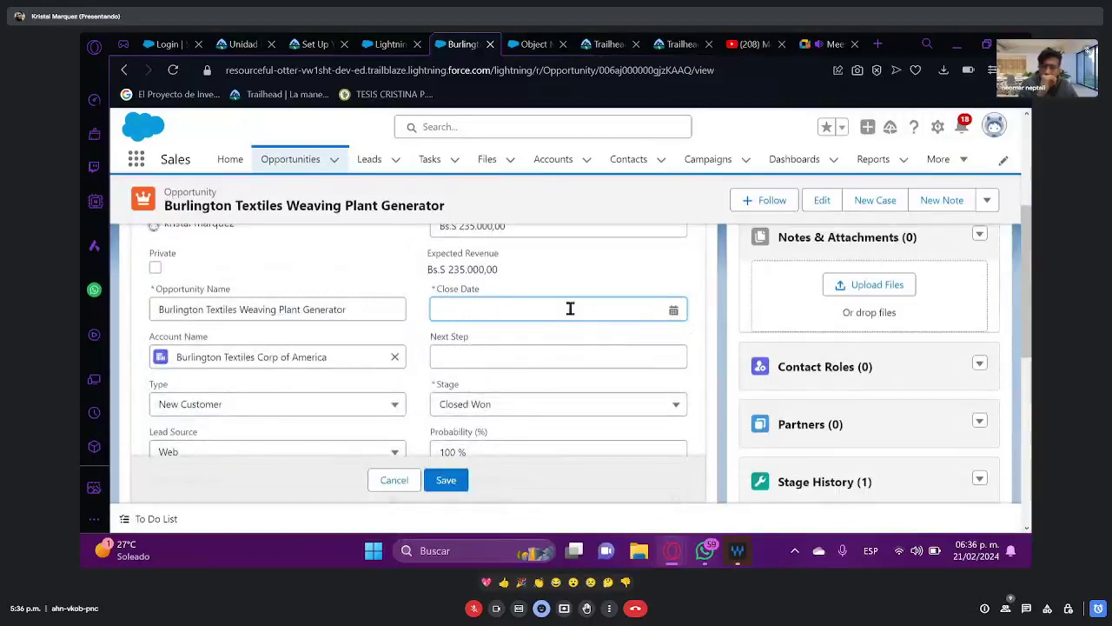
click(674, 309)
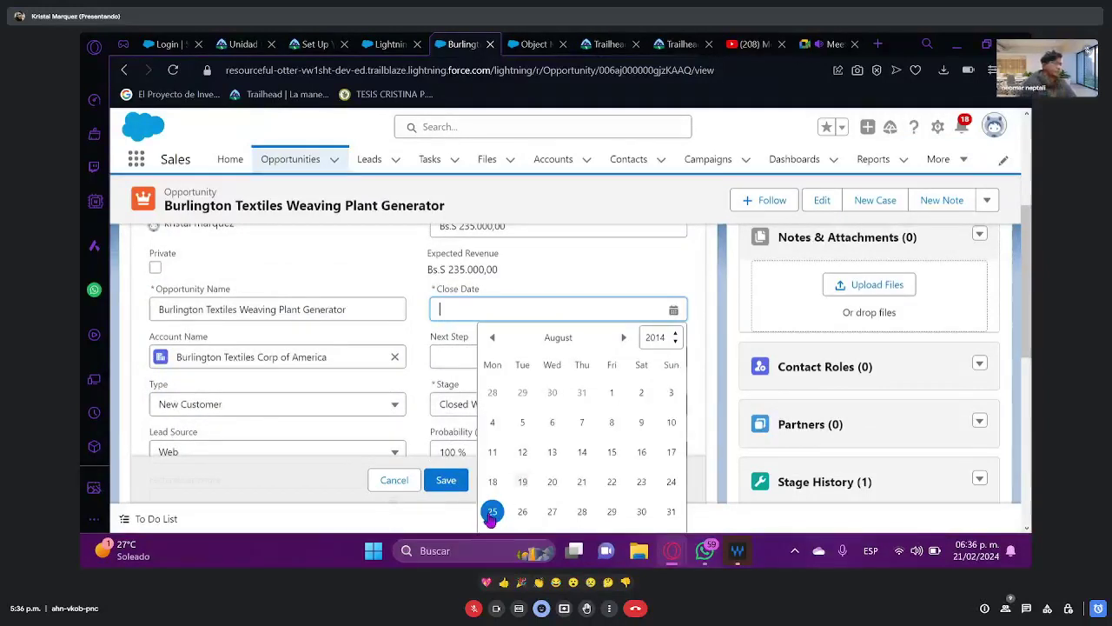
key(Escape)
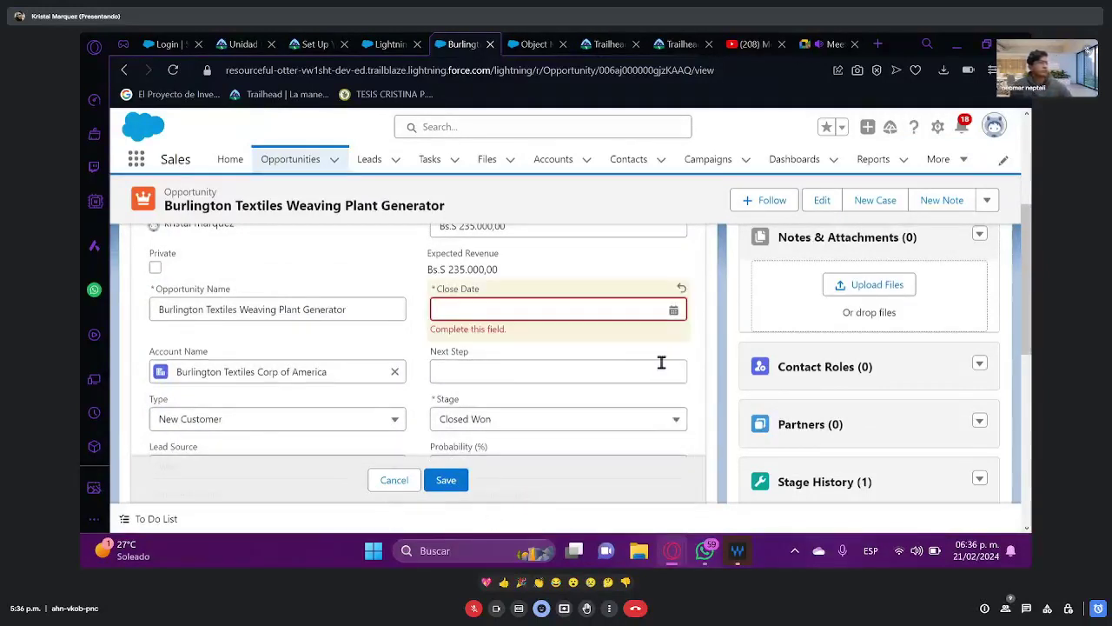
click(673, 312)
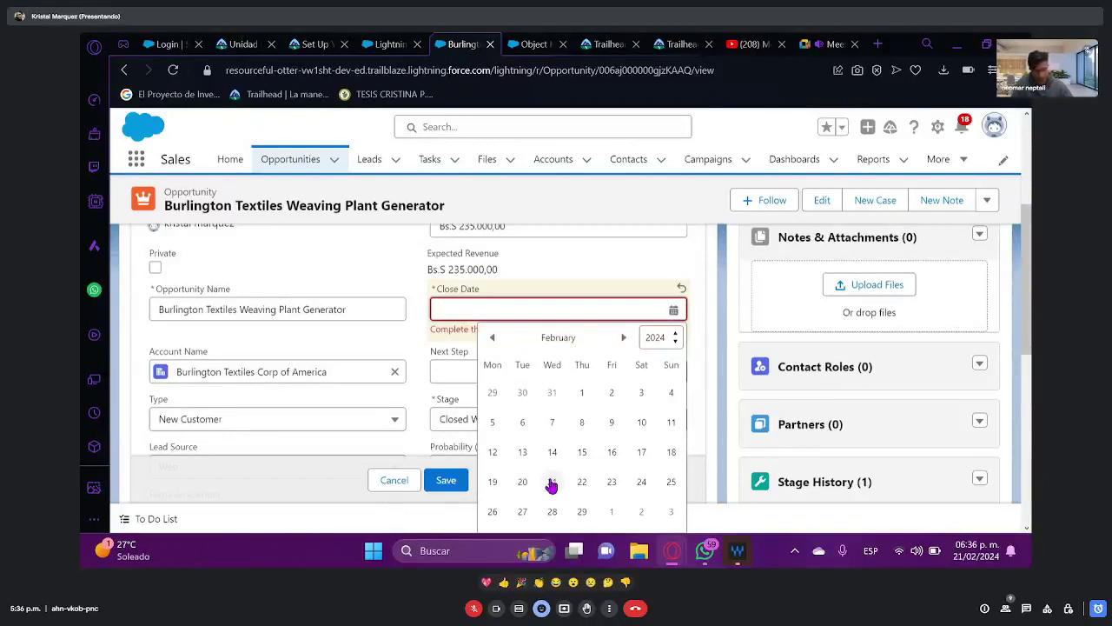
scroll(551, 483, down, 2)
click(703, 319)
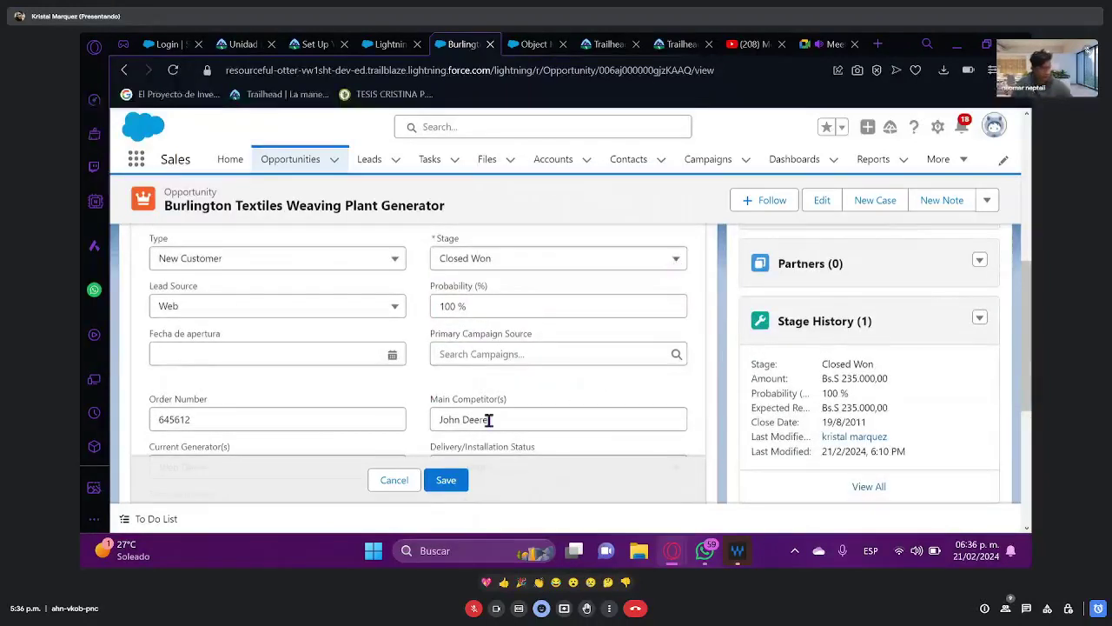
click(344, 360)
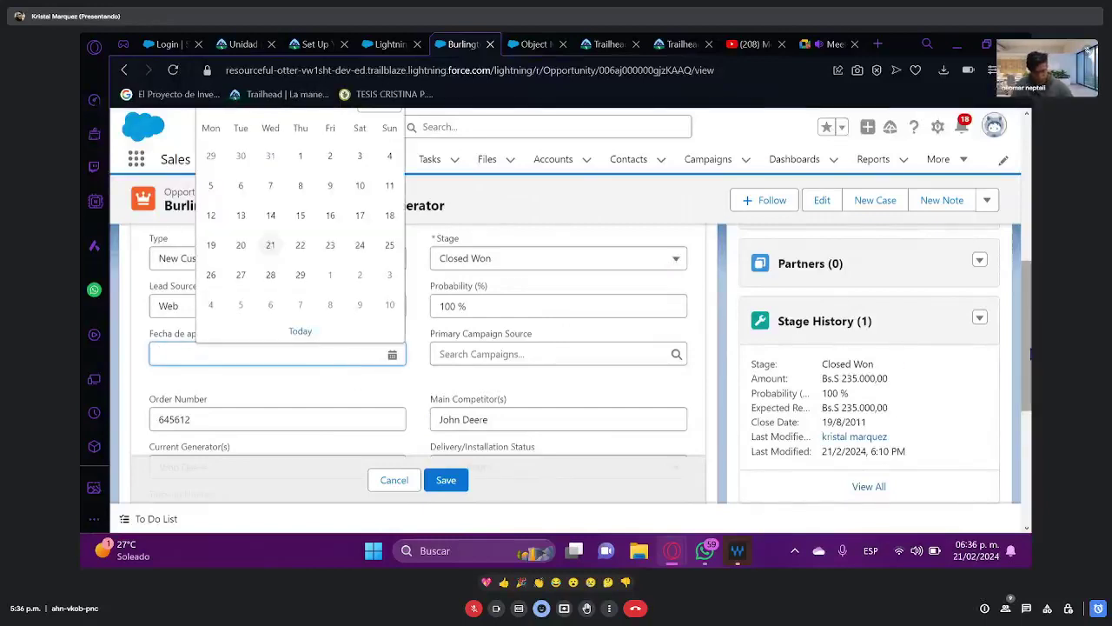
scroll(614, 280, up, 3)
- Set the opportunity's Close Date to 21/2/2023
click(614, 280)
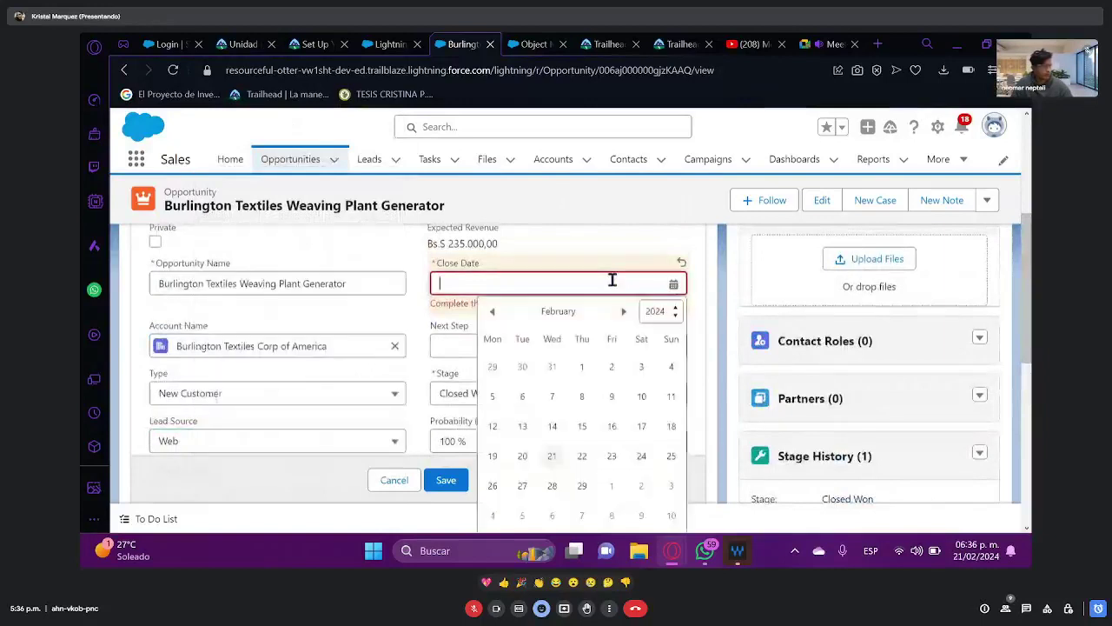
text(21)
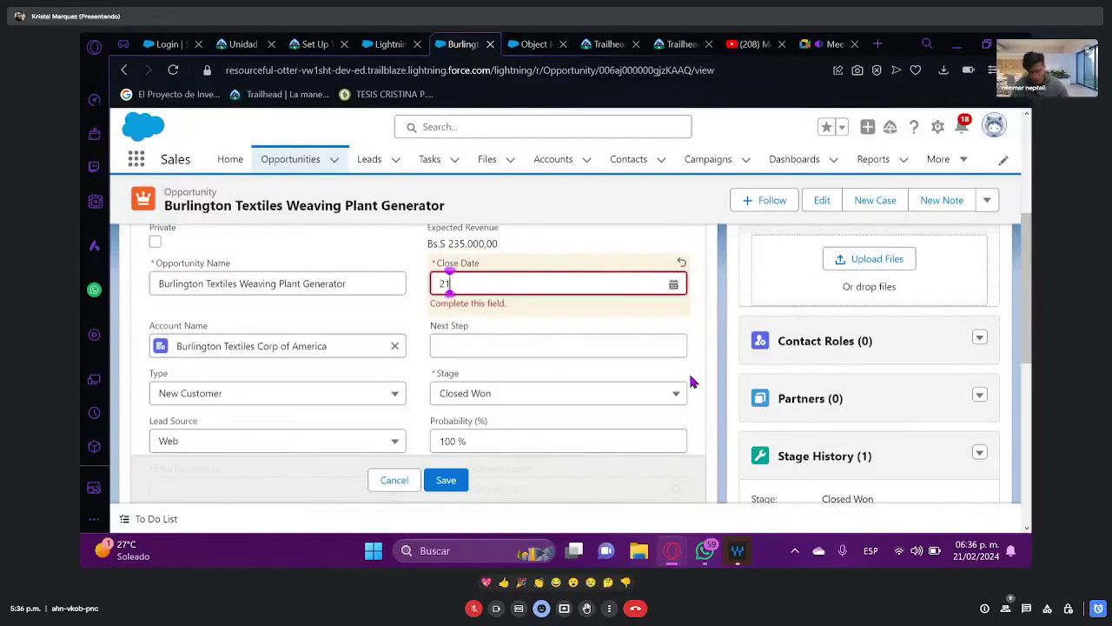
text(/02)
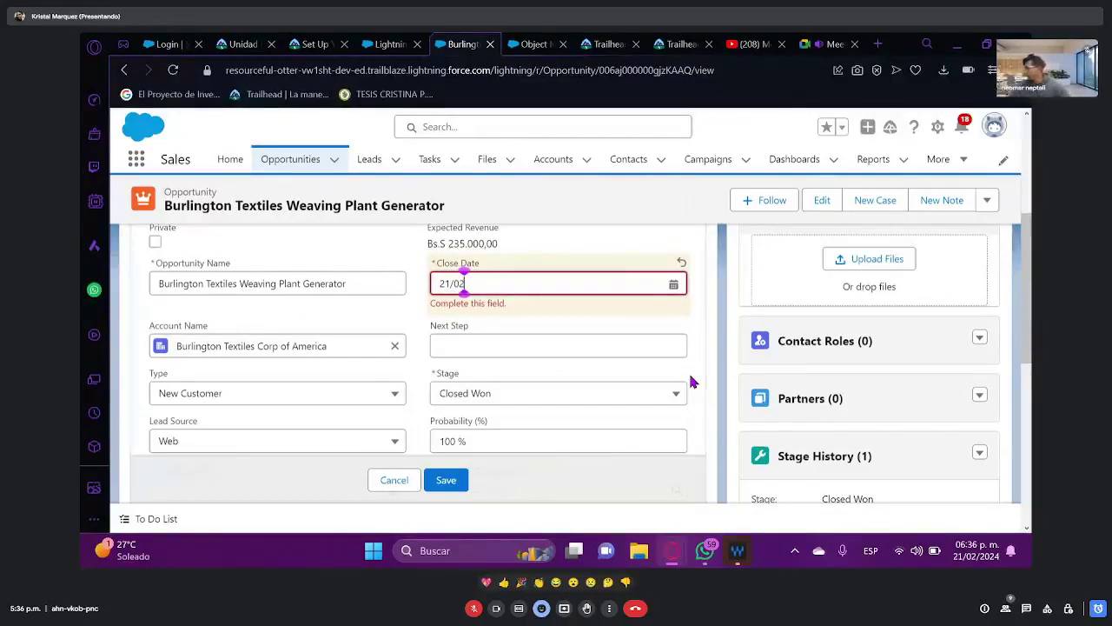
text(/2020)
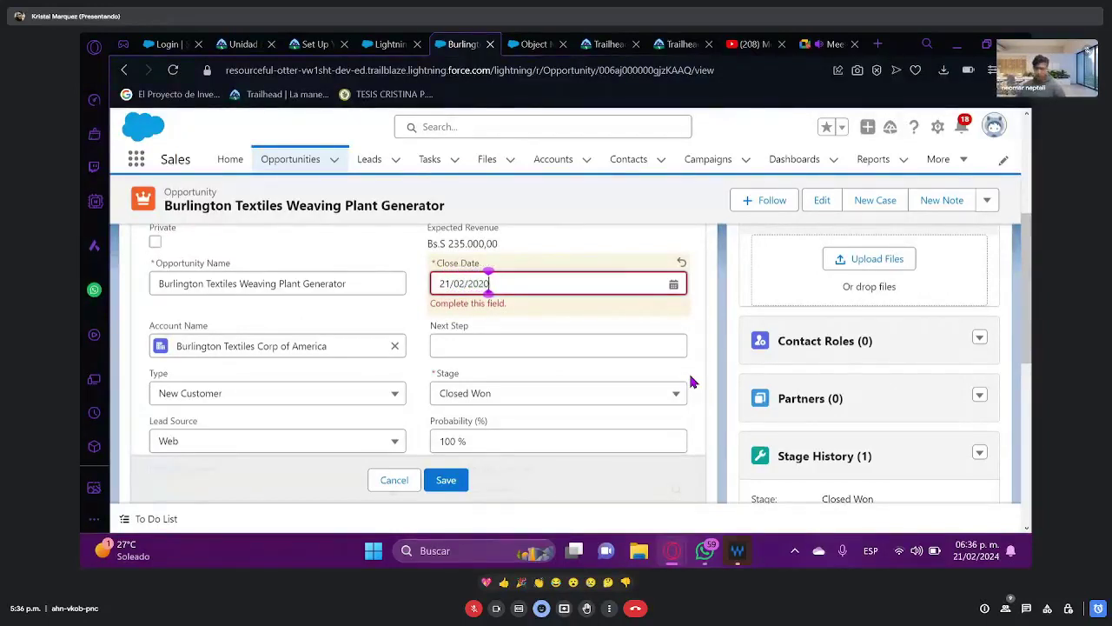
click(706, 374)
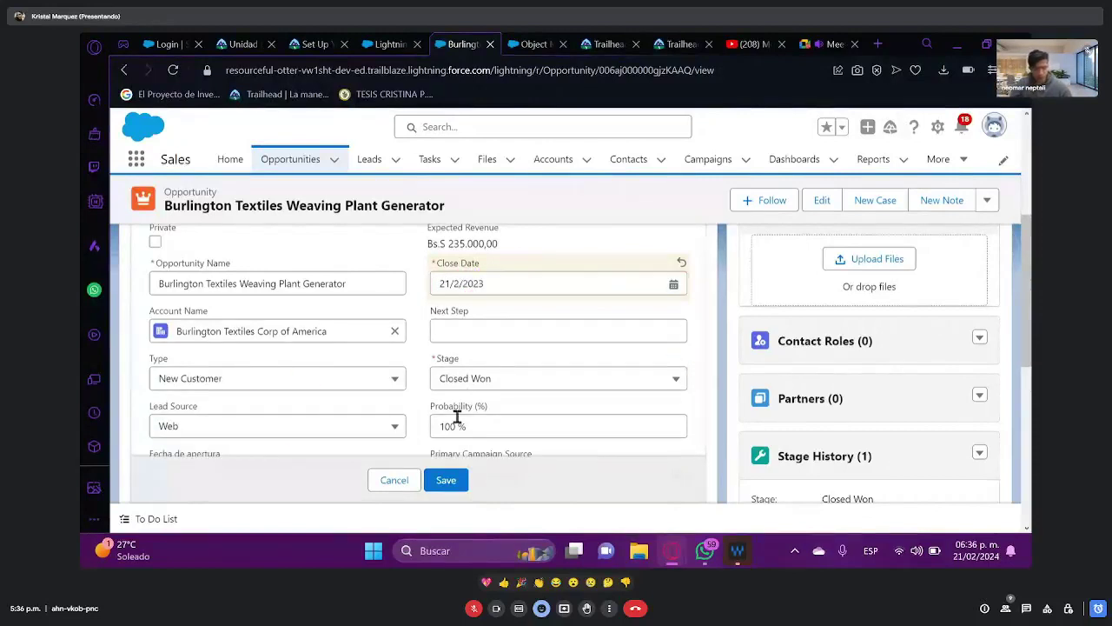
- Set Fecha de apertura to 29/2/2024, a date after the opportunity's Close Date
scroll(457, 417, down, 1)
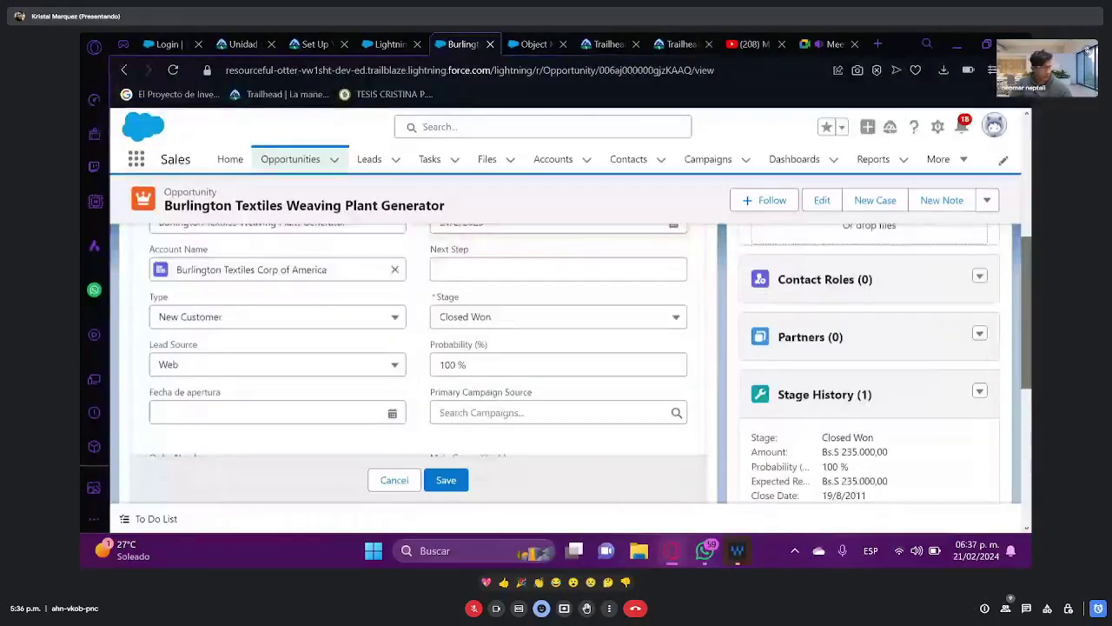
scroll(702, 324, up, 1)
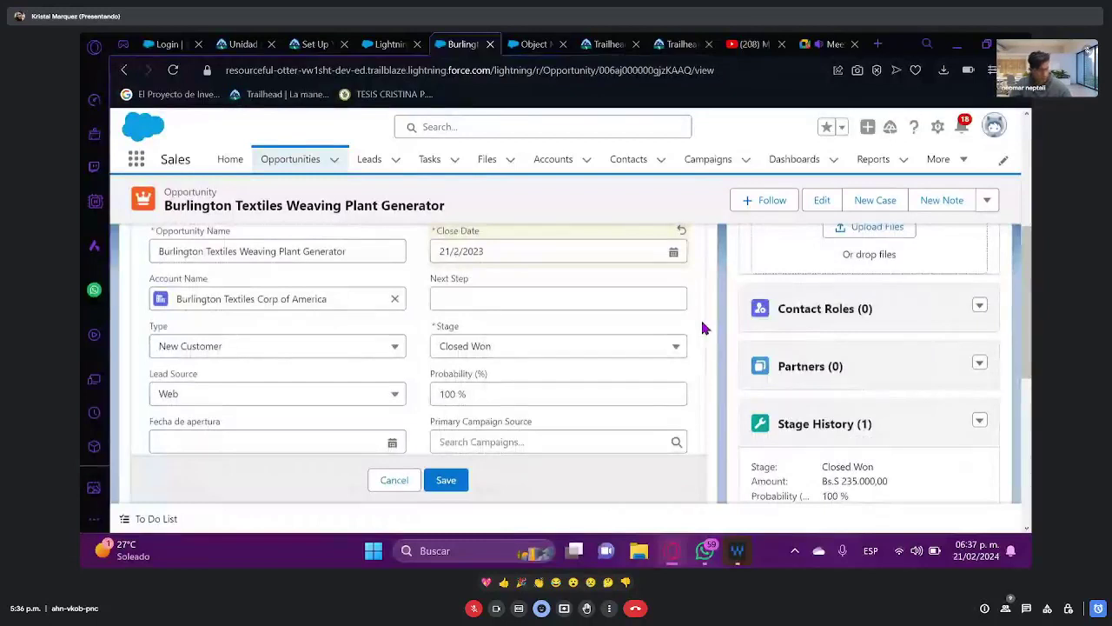
click(339, 441)
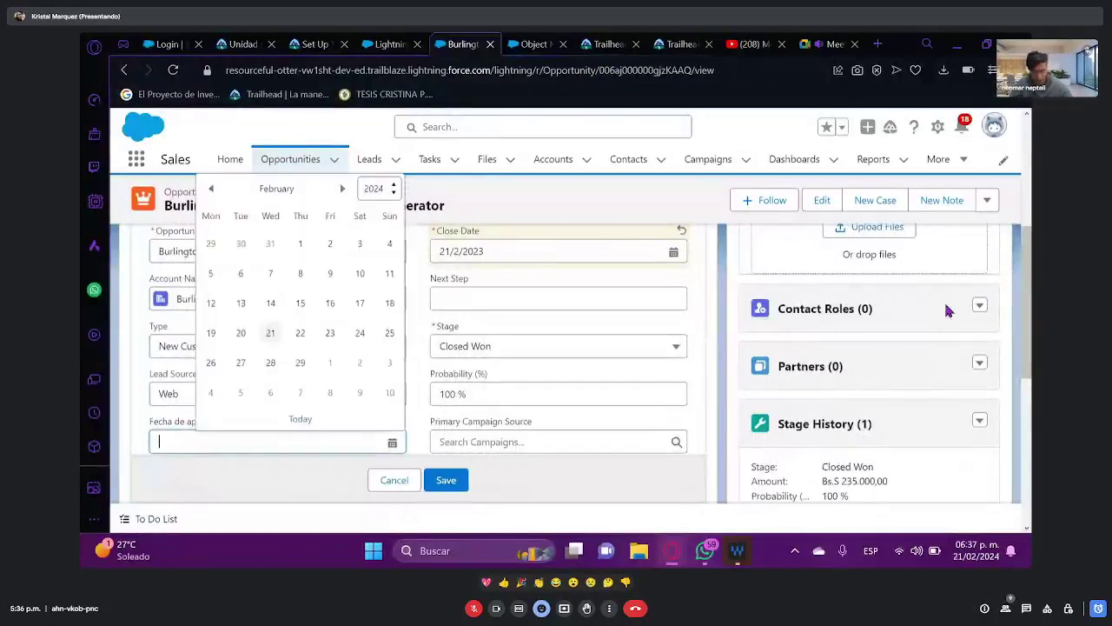
scroll(875, 307, down, 1)
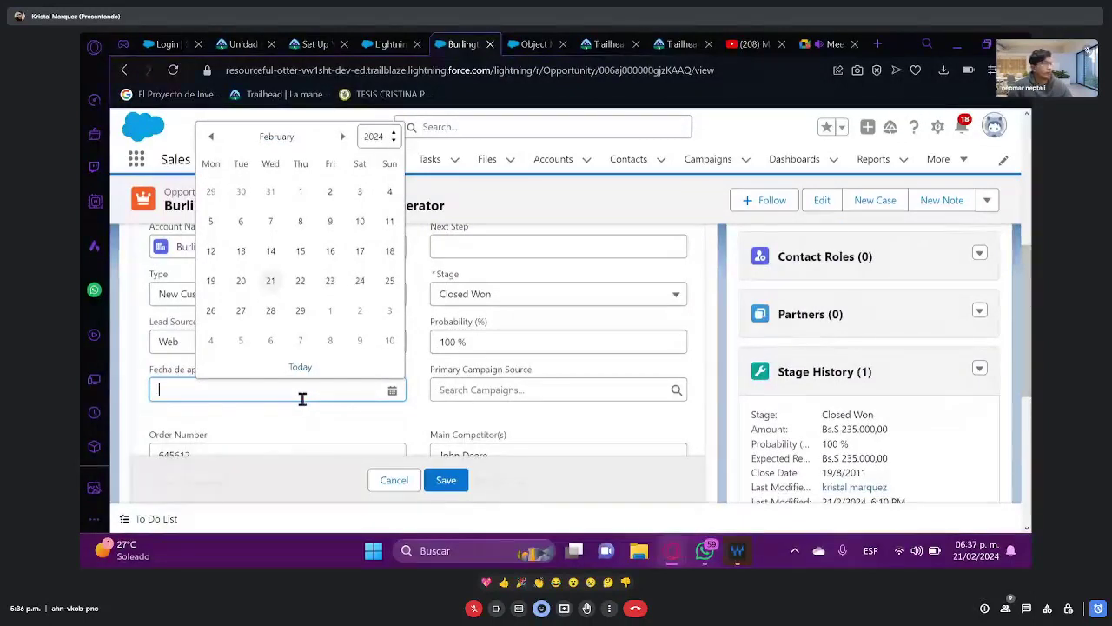
text(29)
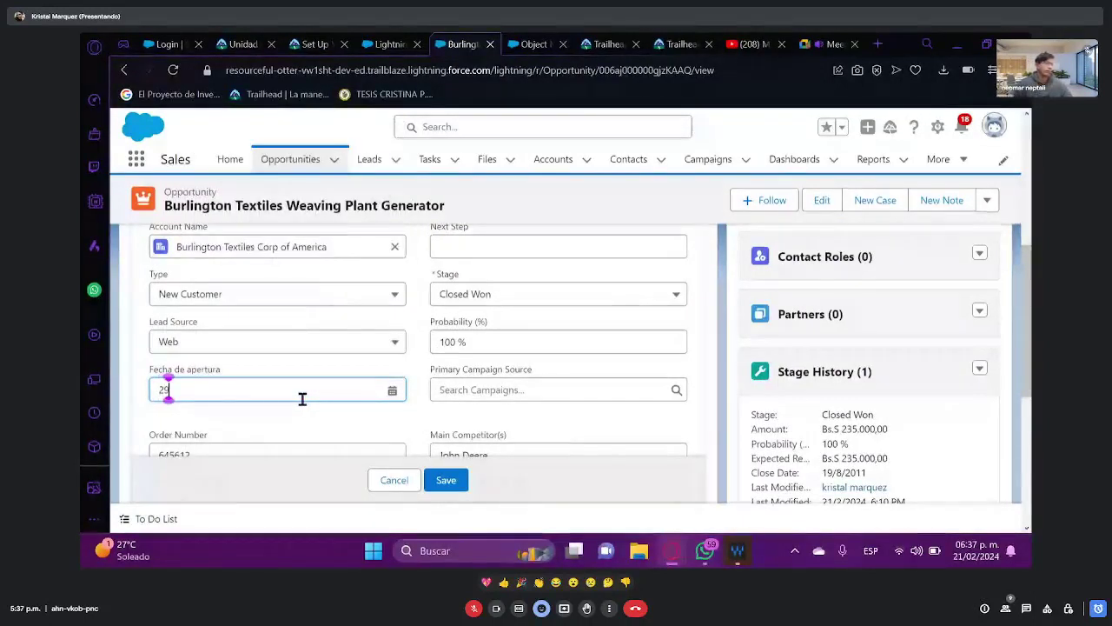
text(/)
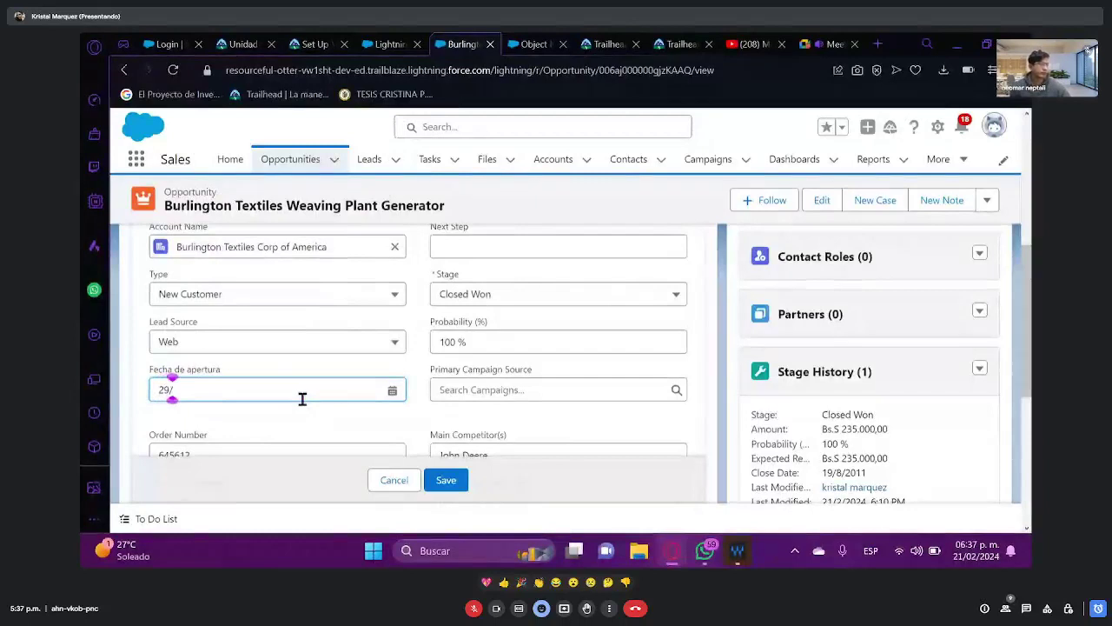
text(02)
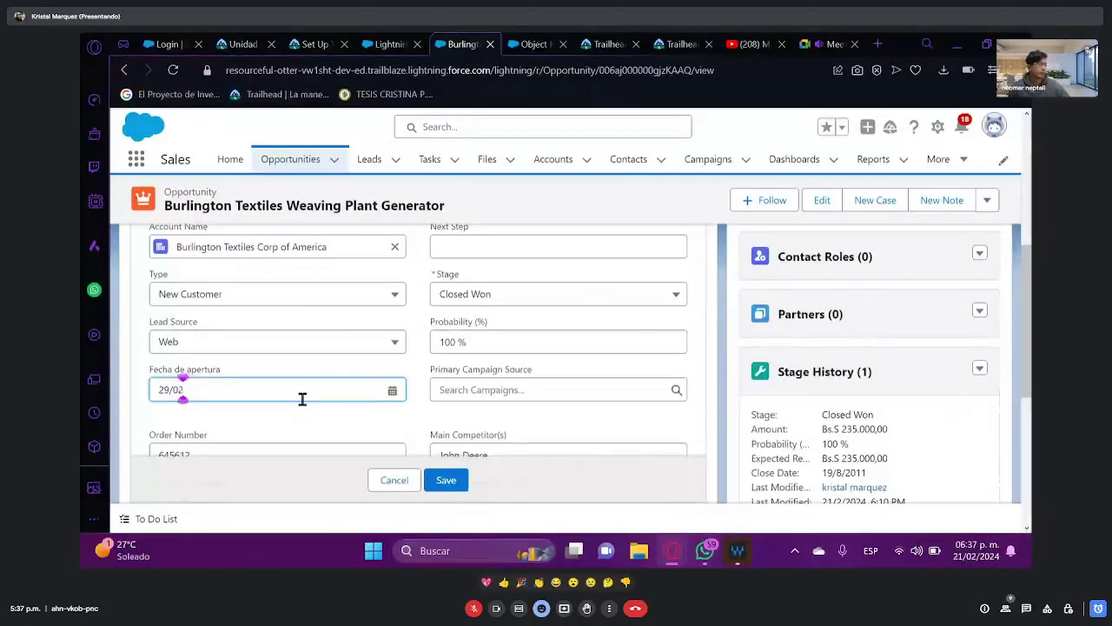
text(/)
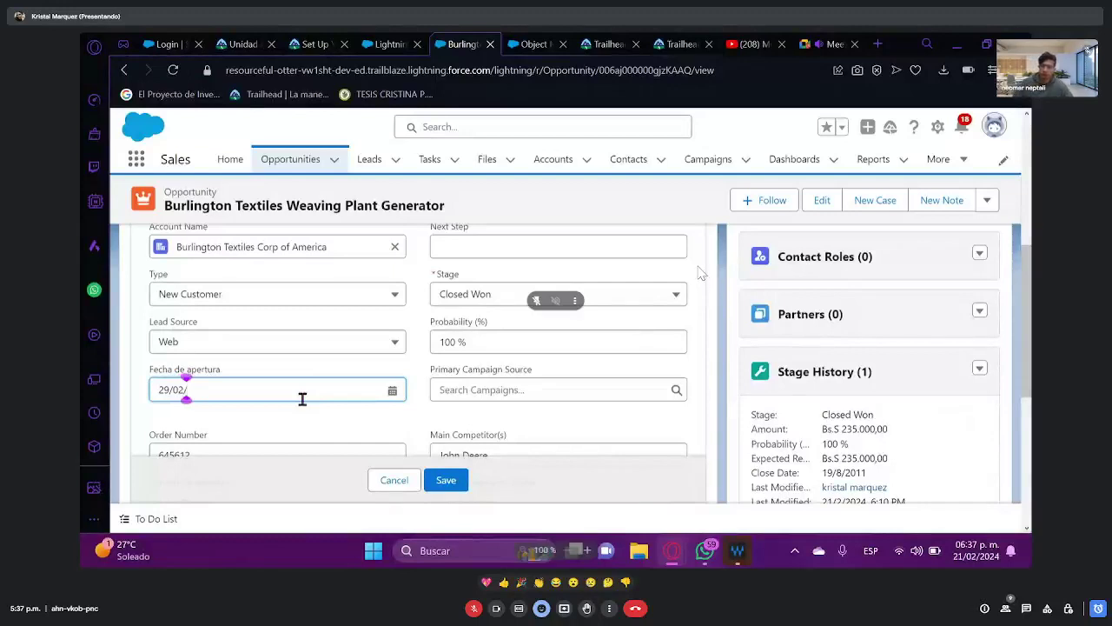
text(2024)
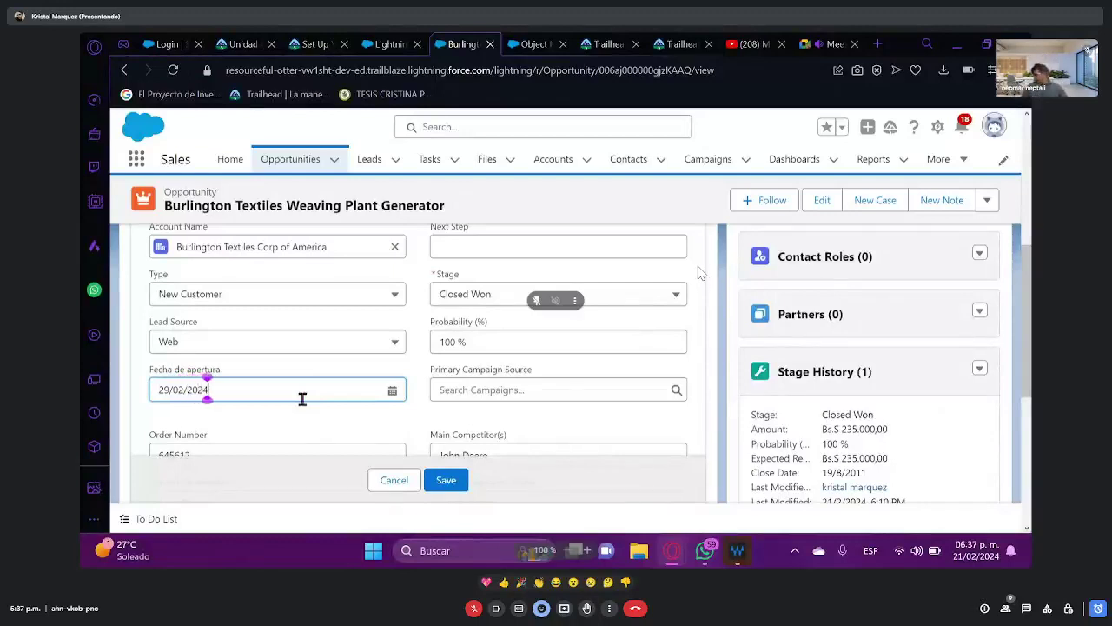
click(692, 384)
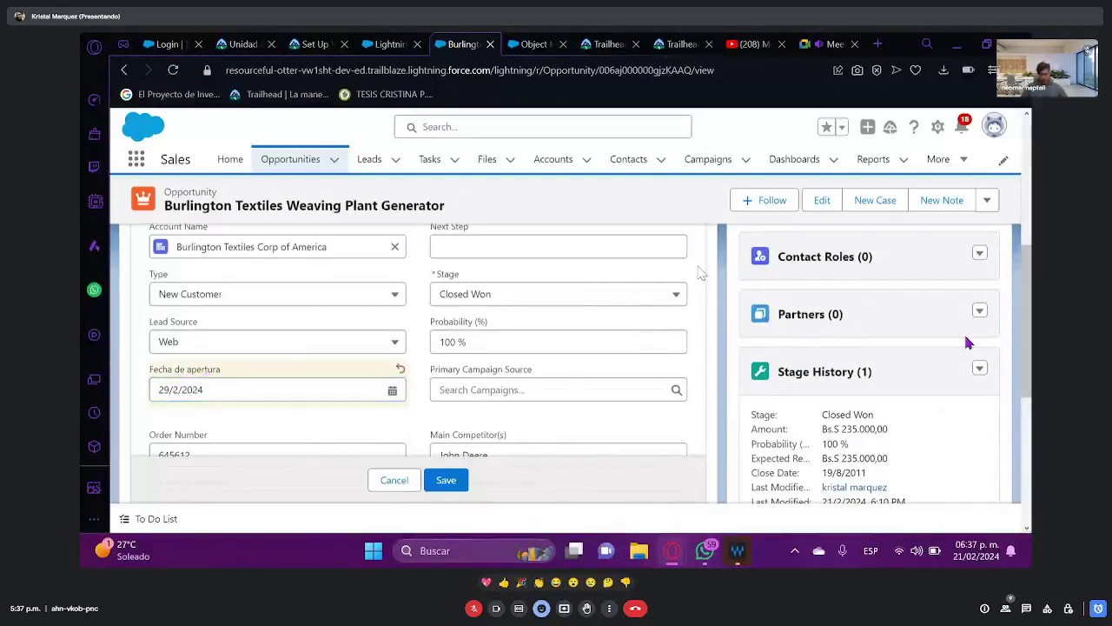
- Try to save the opportunity with the inconsistent dates to test the validation rule, and dismiss the error notice
click(447, 482)
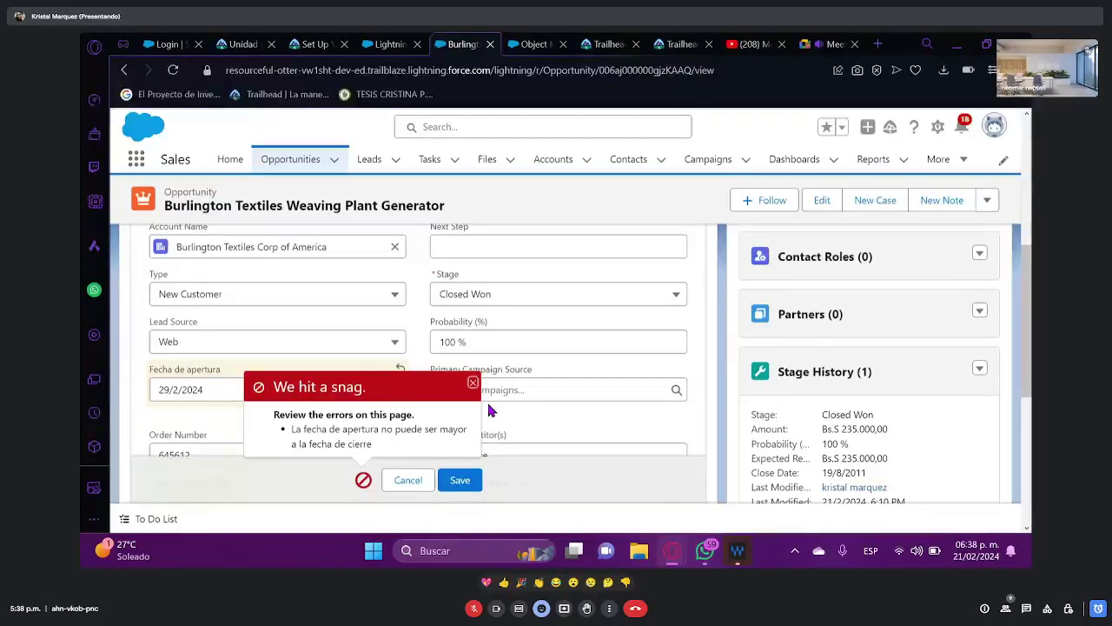
click(472, 382)
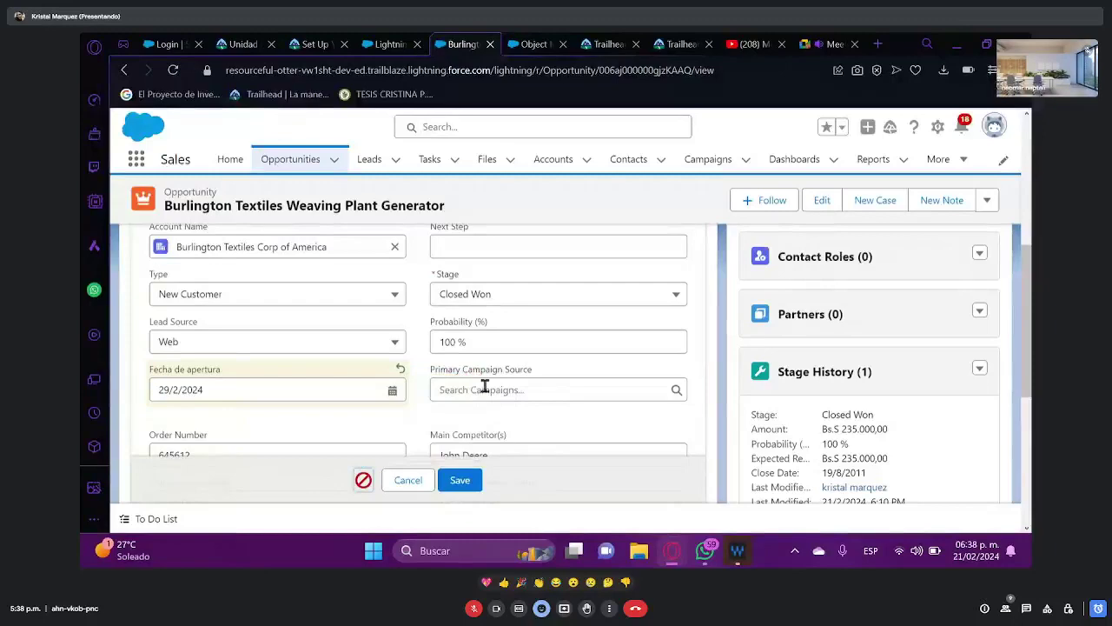
mouse_move(674, 560)
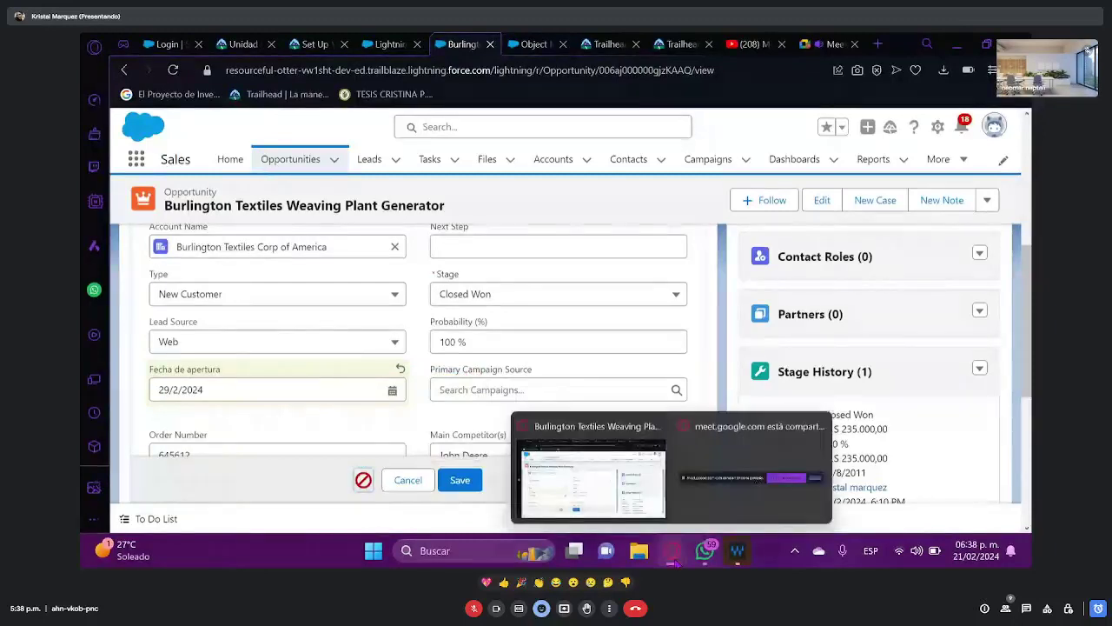
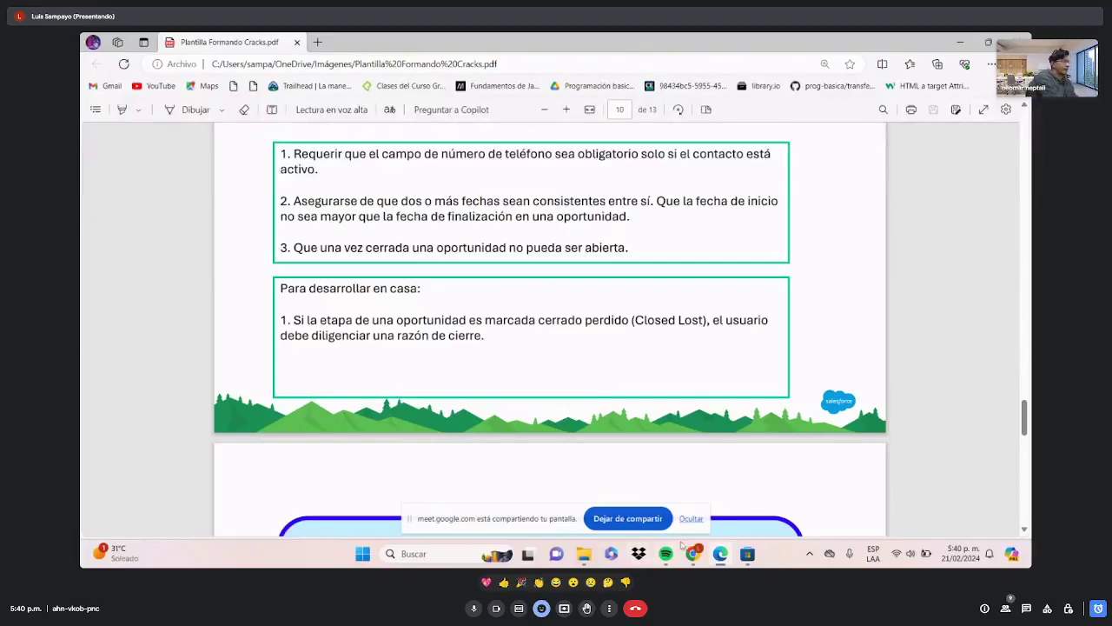
- Switch to Chrome and review the detail fields of the Big State Recycling new SolarBot unit install and setup opportunity
click(661, 450)
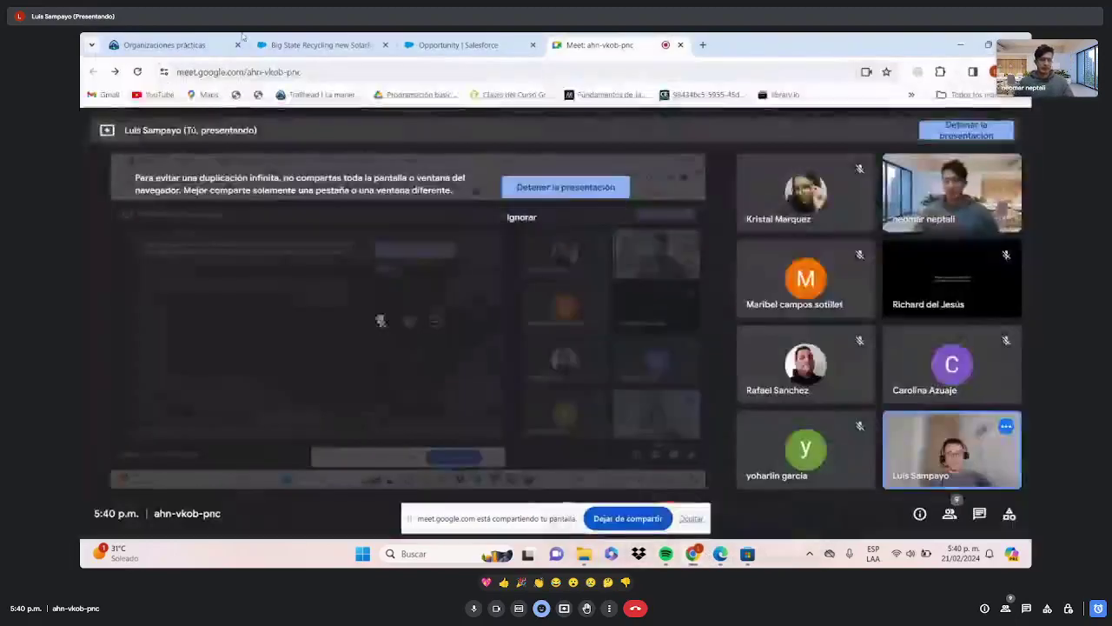
click(317, 44)
click(458, 44)
click(317, 44)
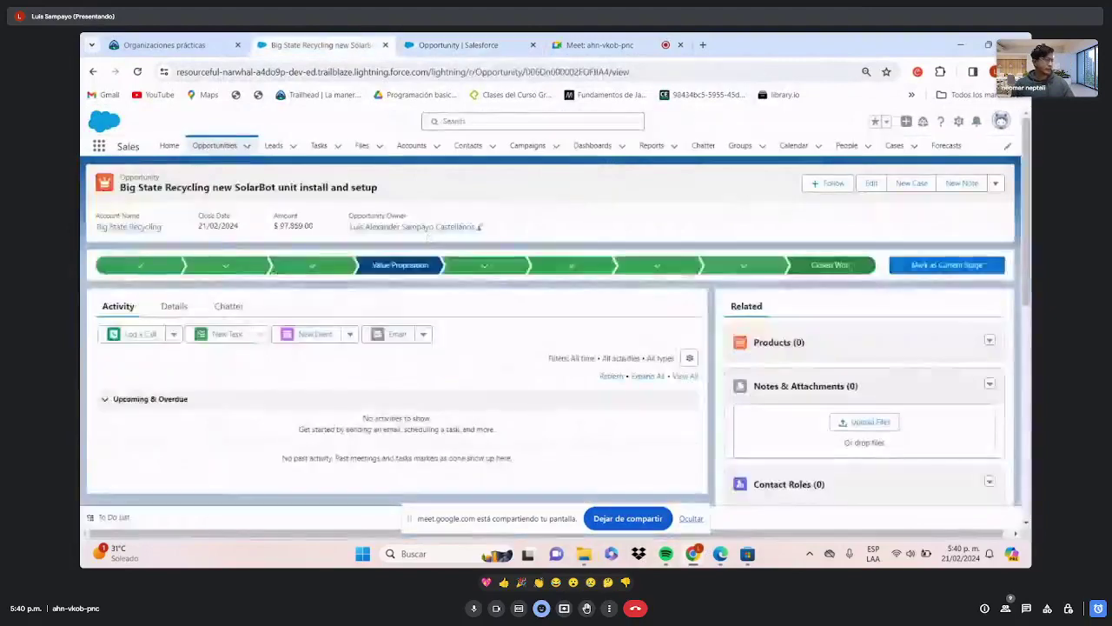
click(172, 308)
scroll(209, 391, down, 3)
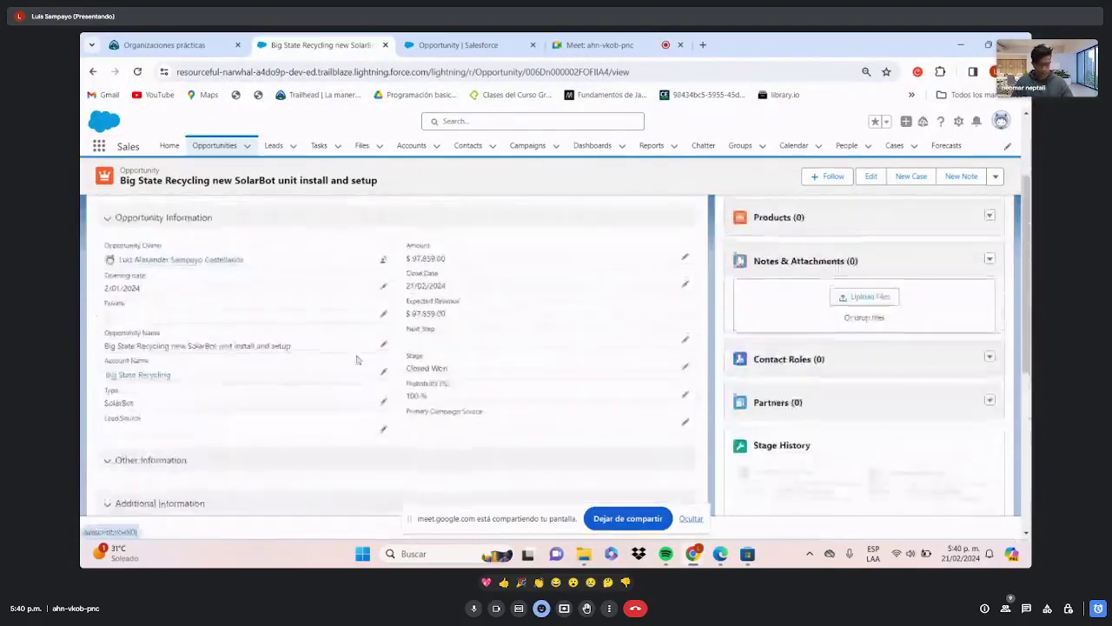
scroll(356, 359, down, 3)
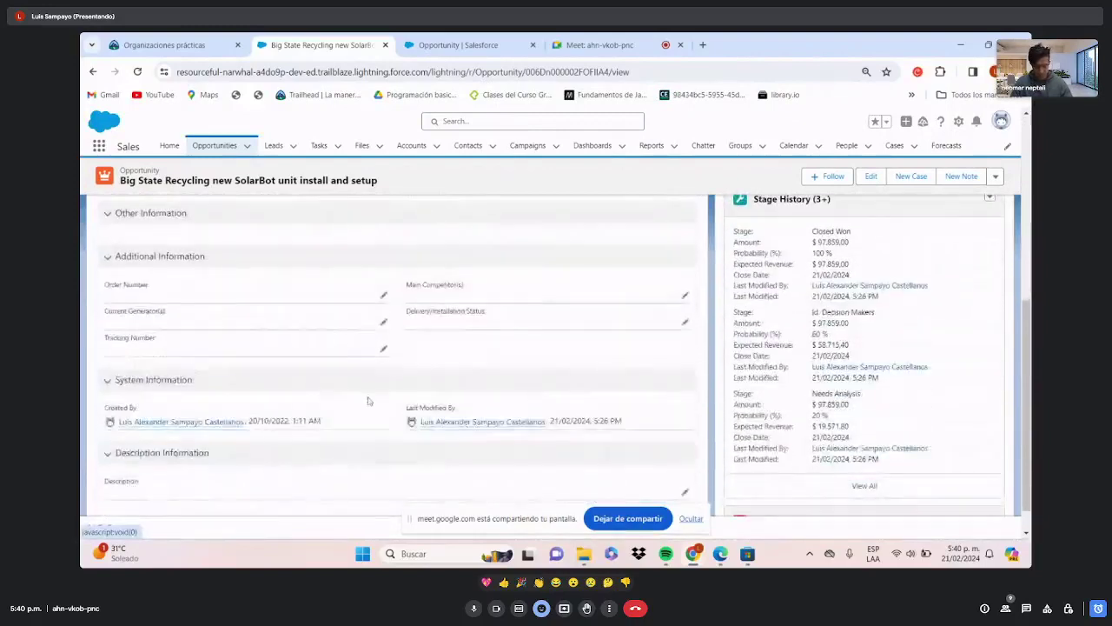
scroll(368, 401, down, 1)
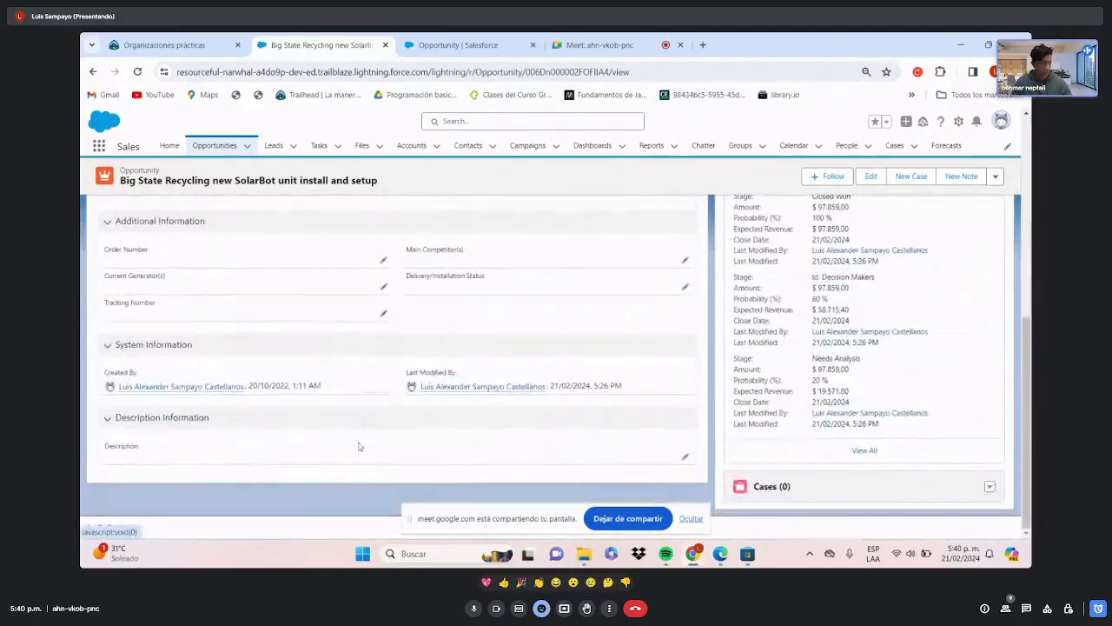
click(685, 458)
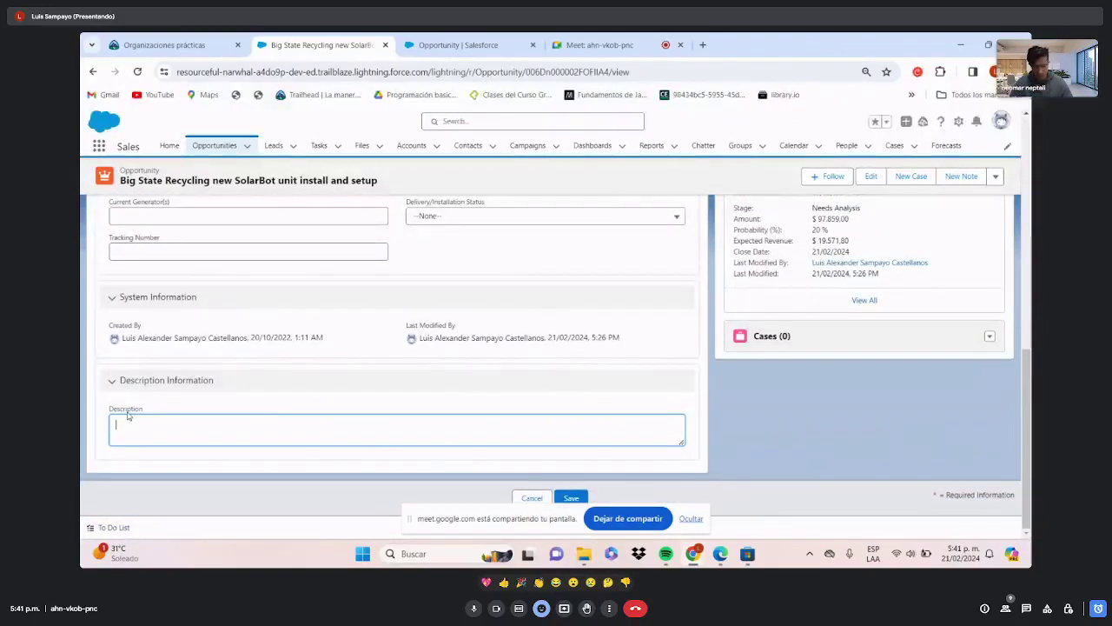
scroll(658, 382, up, 1)
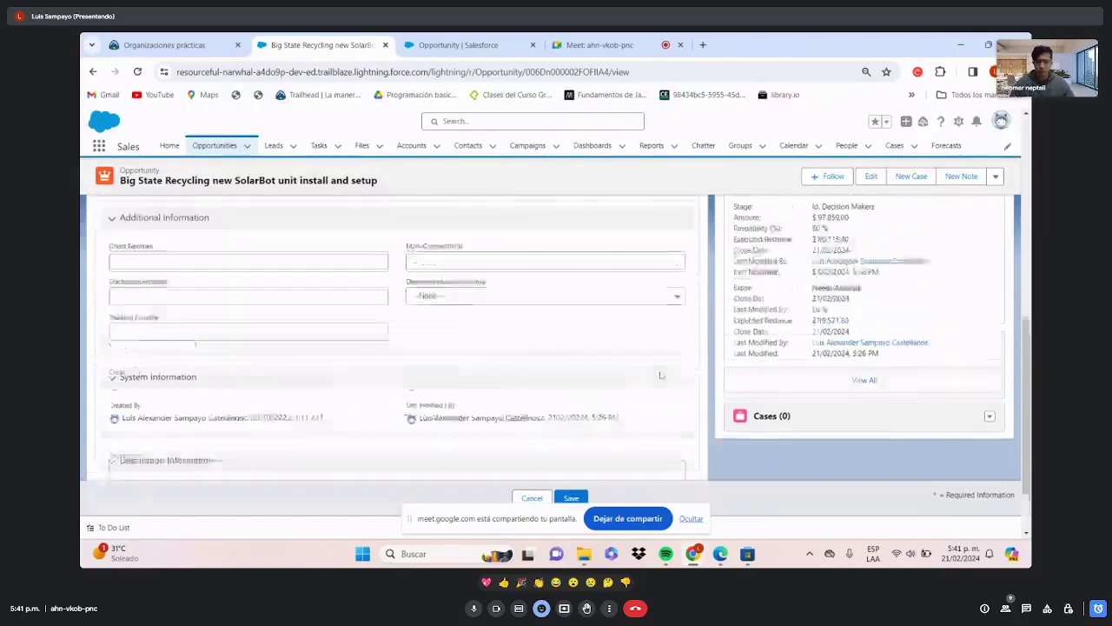
scroll(660, 374, up, 5)
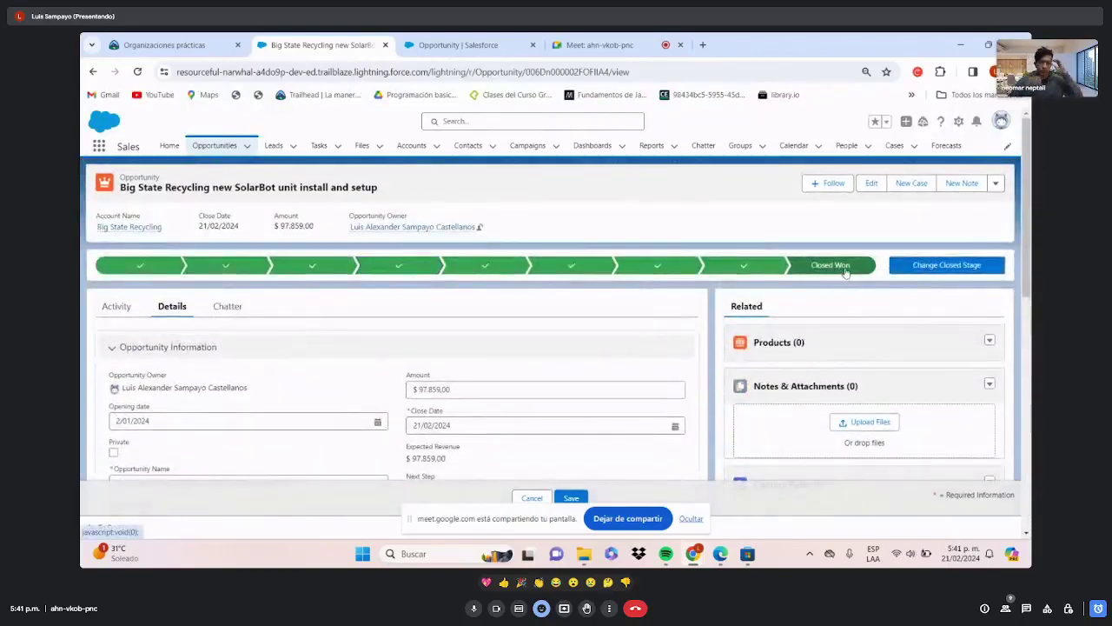
click(532, 498)
scroll(582, 272, up, 3)
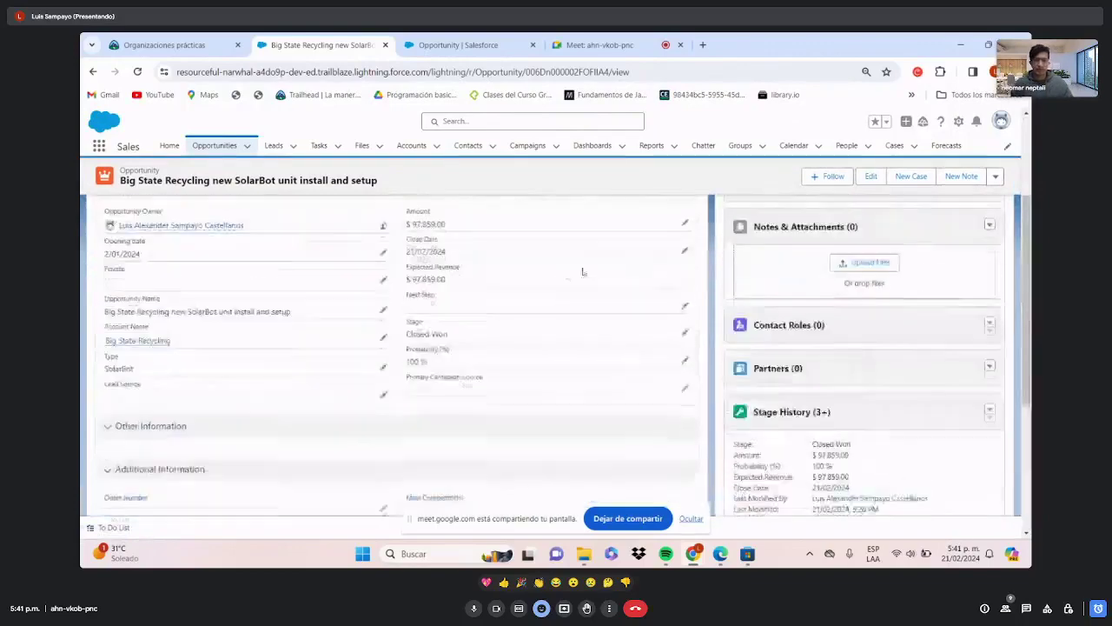
- Deactivate the Oportunidad_Cerrada validation rule on the Opportunity object and save it
scroll(582, 272, up, 3)
key(ctrl+Tab)
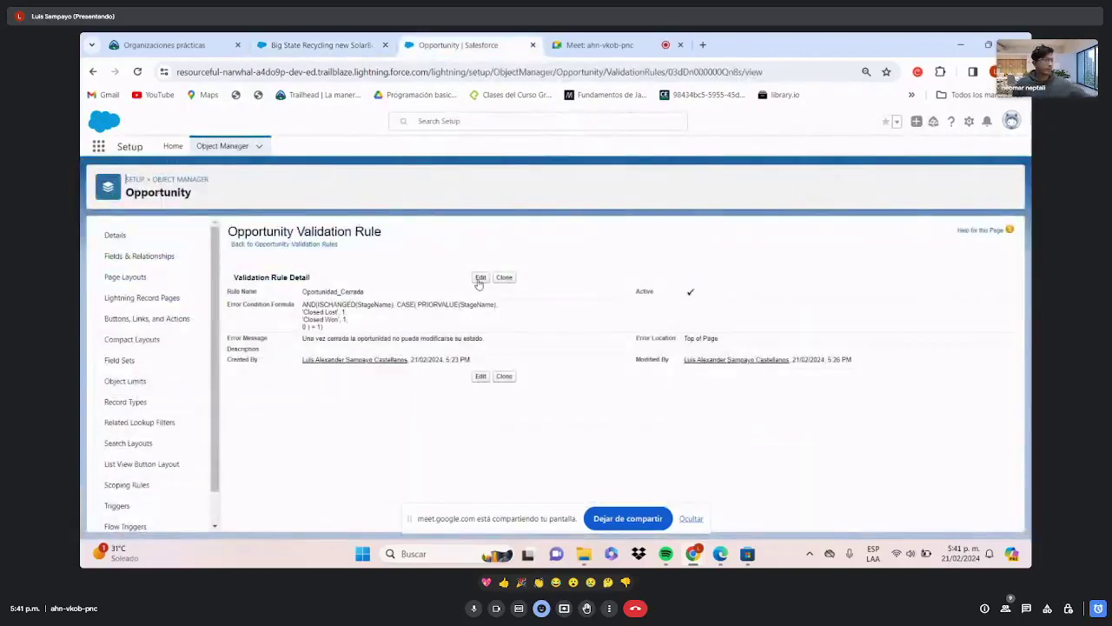
click(480, 278)
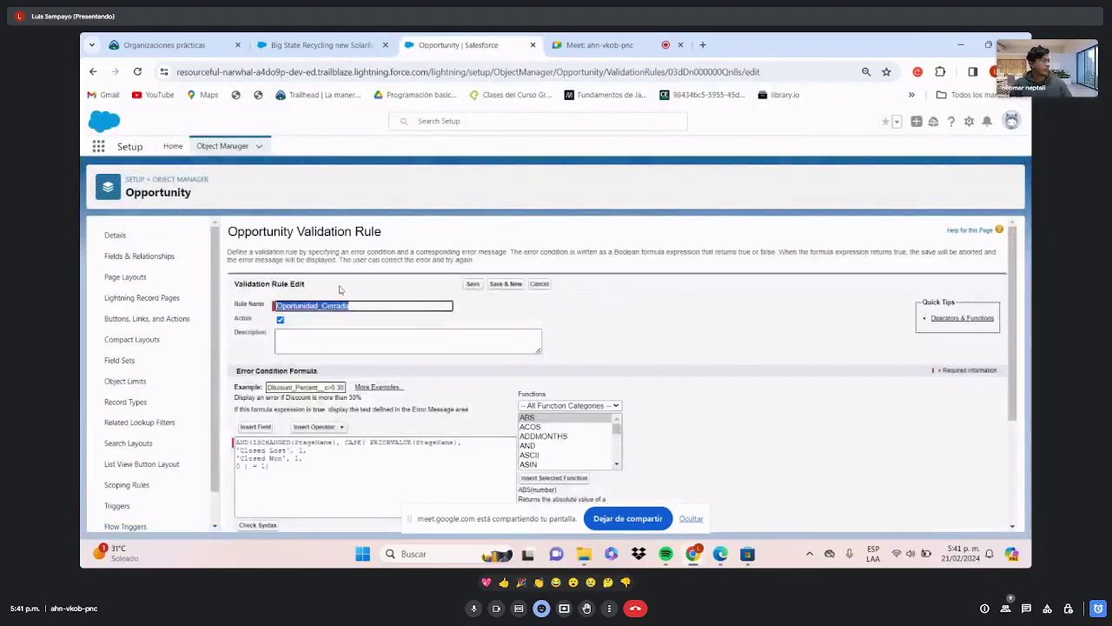
click(473, 284)
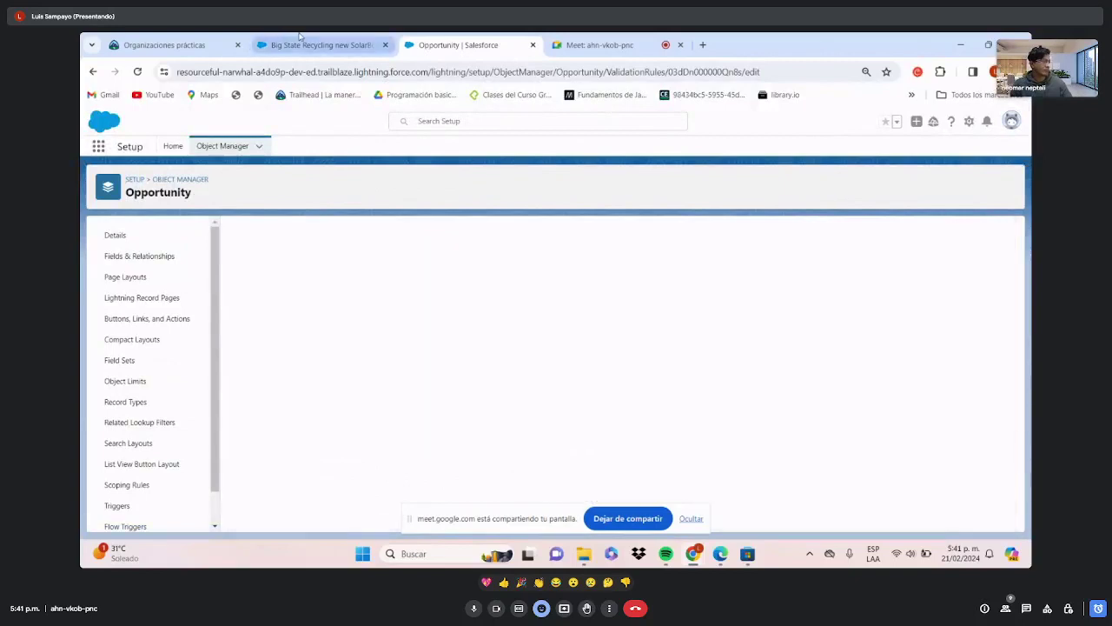
- Change the closed stage of the Big State Recycling opportunity to Closed Lost and save it
click(301, 39)
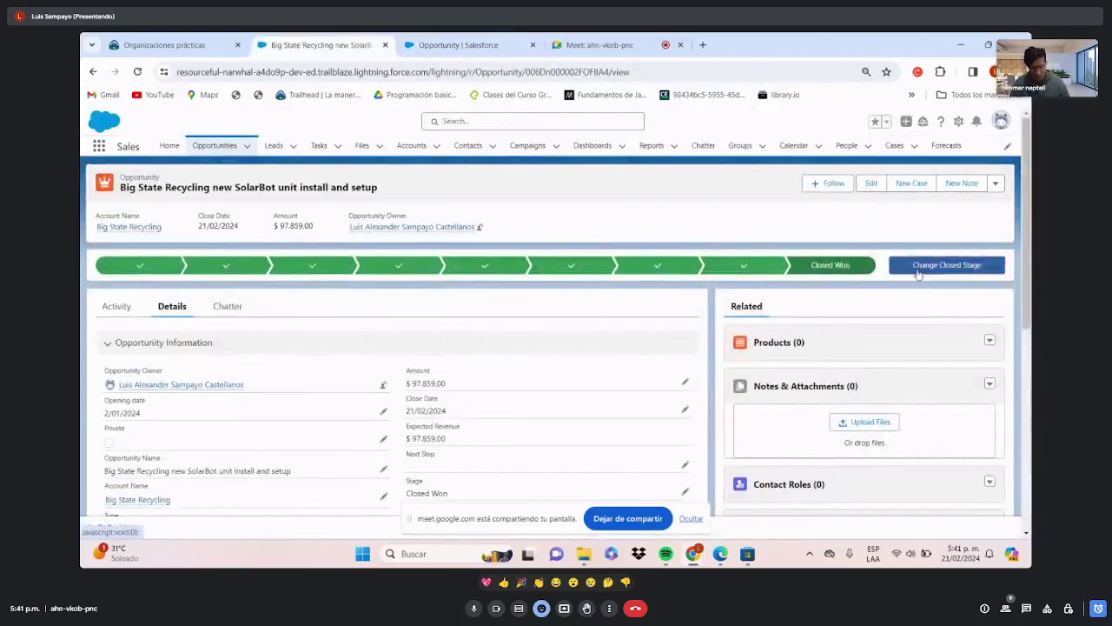
click(917, 265)
click(608, 320)
click(478, 354)
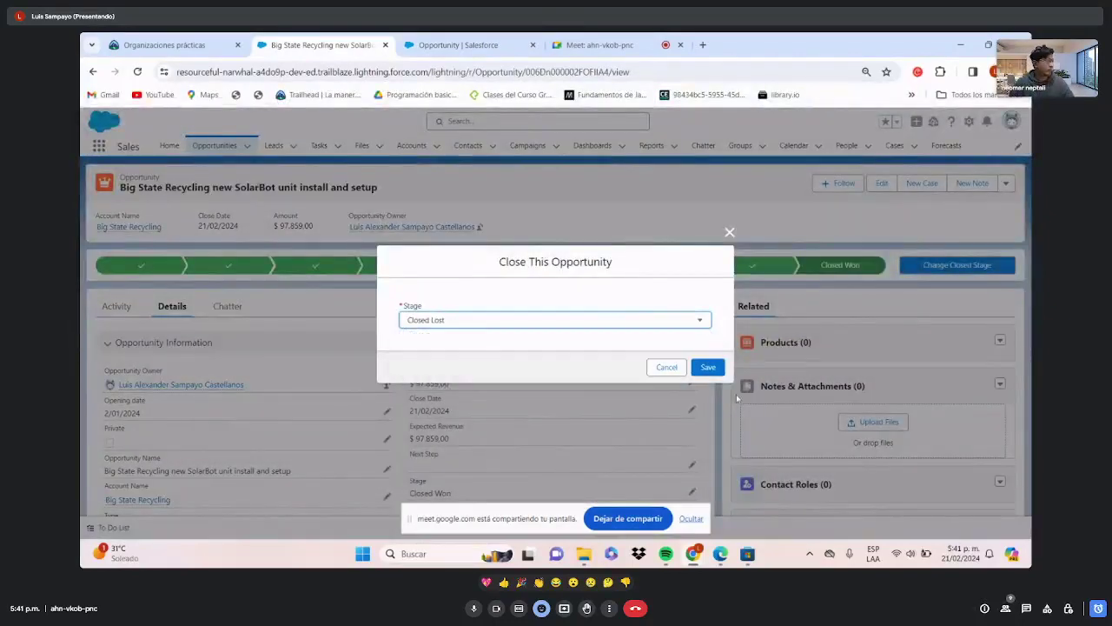
click(708, 367)
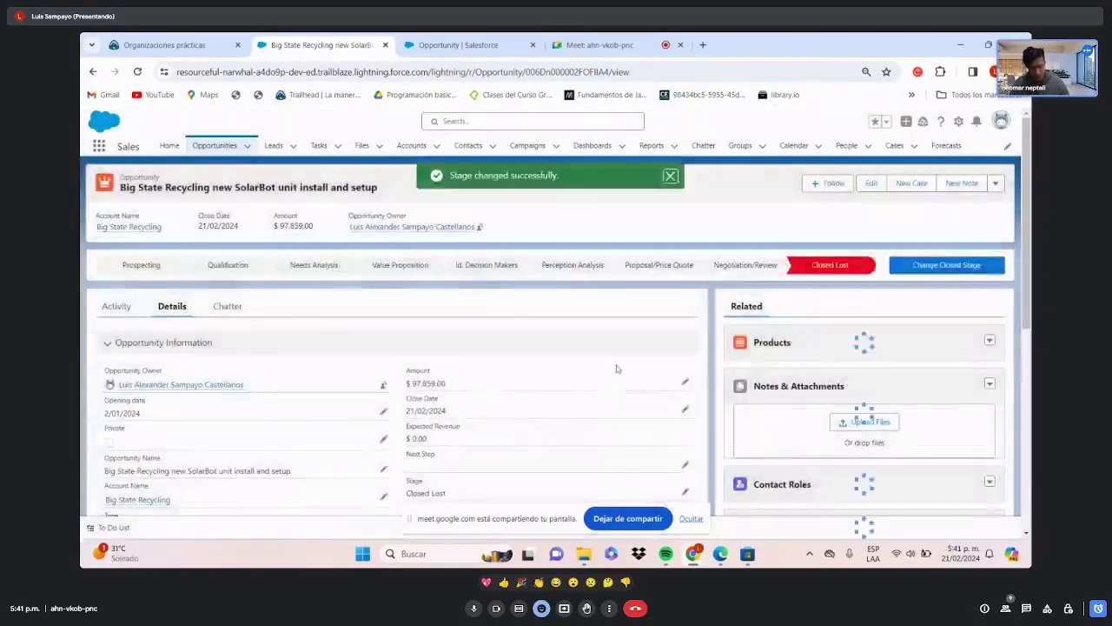
- Try to enter a short trial text in the opportunity's Description field
scroll(492, 400, down, 4)
scroll(491, 401, down, 2)
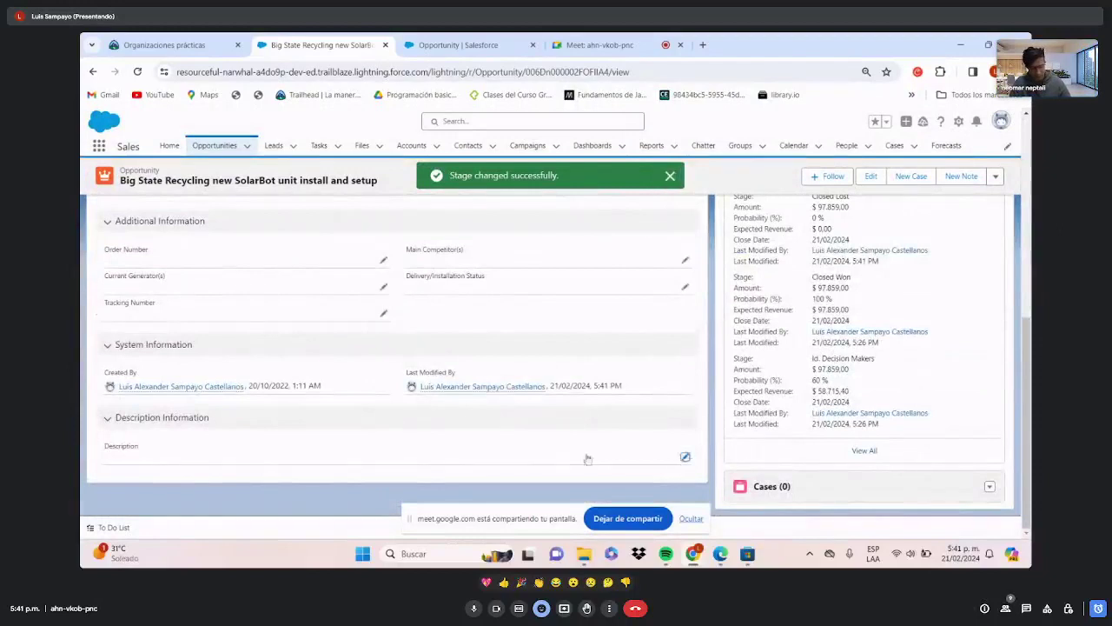
click(685, 458)
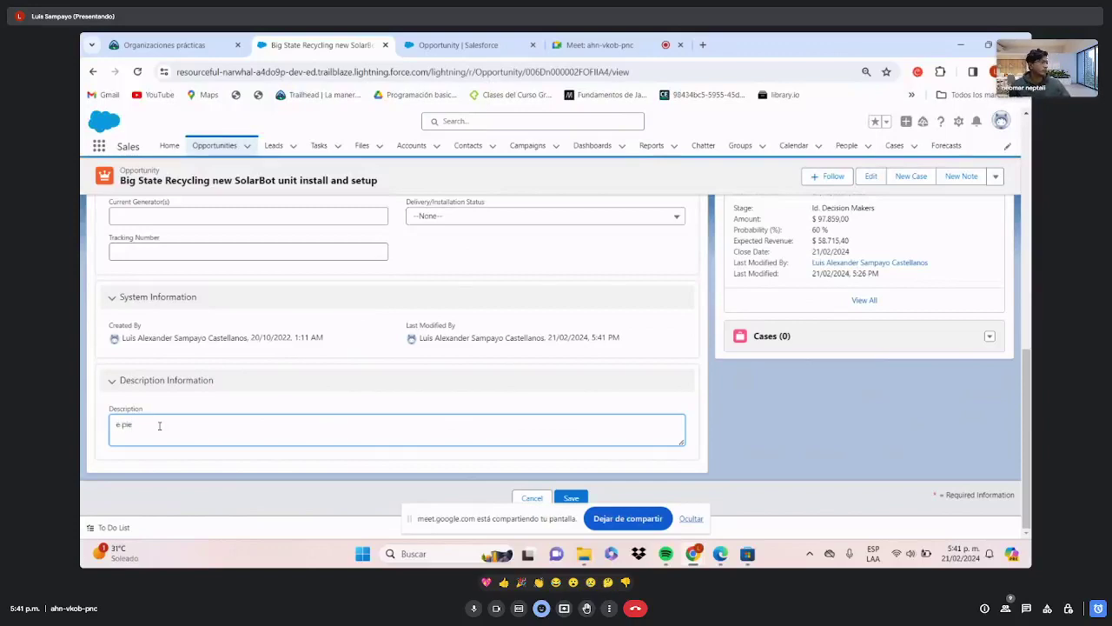
key(BackSpace)
text(btg)
click(566, 499)
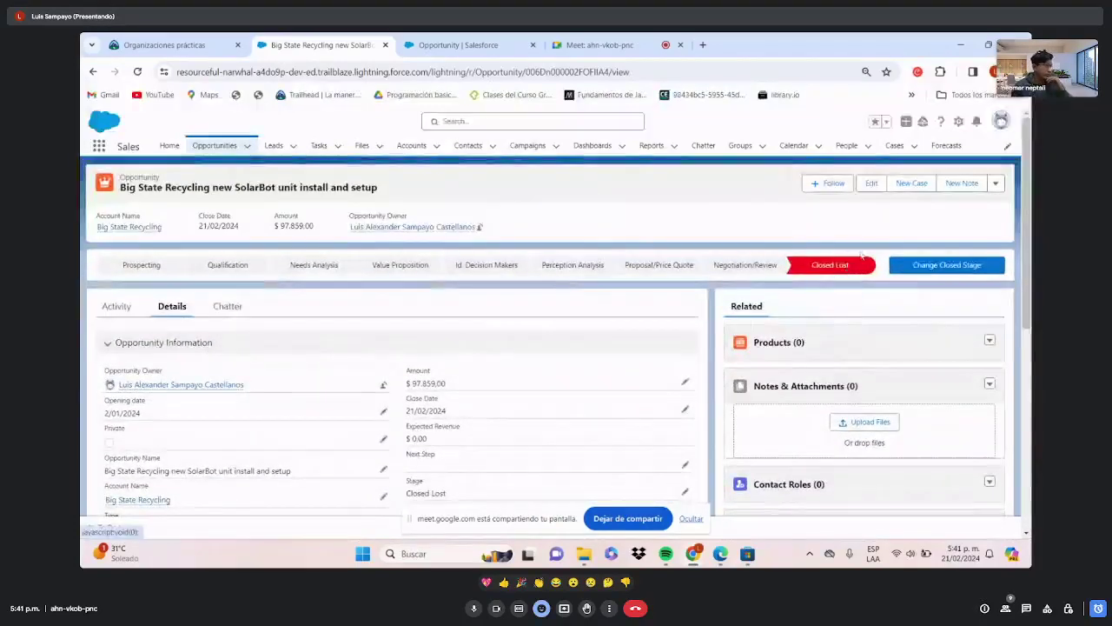
- Switch to Edge and review the validation rule exercises on page 10 of Plantilla Formando Cracks.pdf
scroll(391, 391, down, 10)
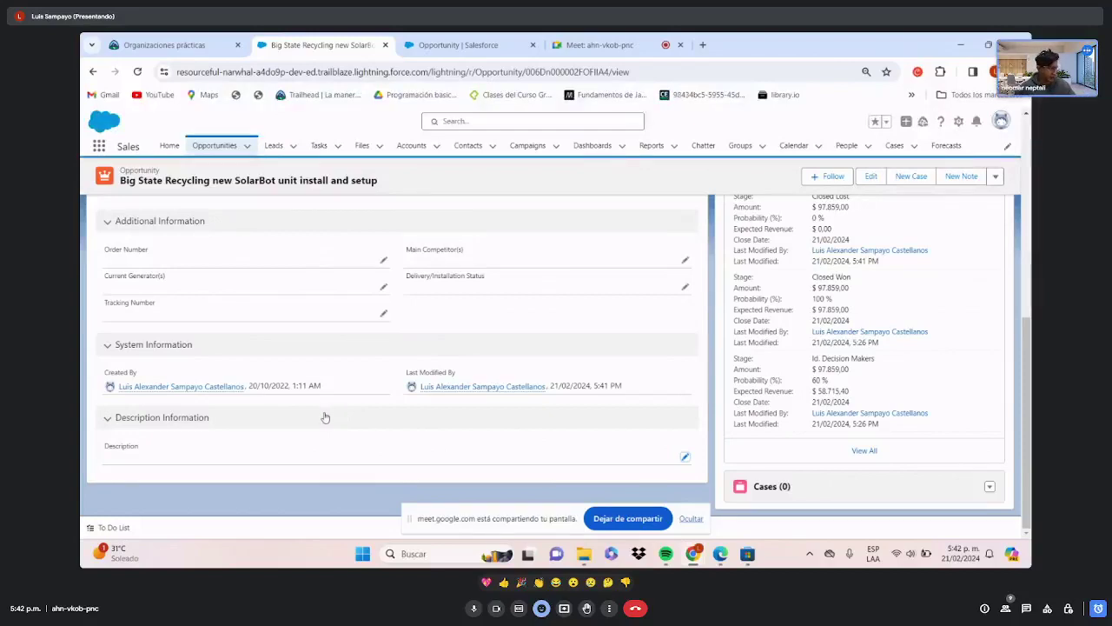
click(599, 45)
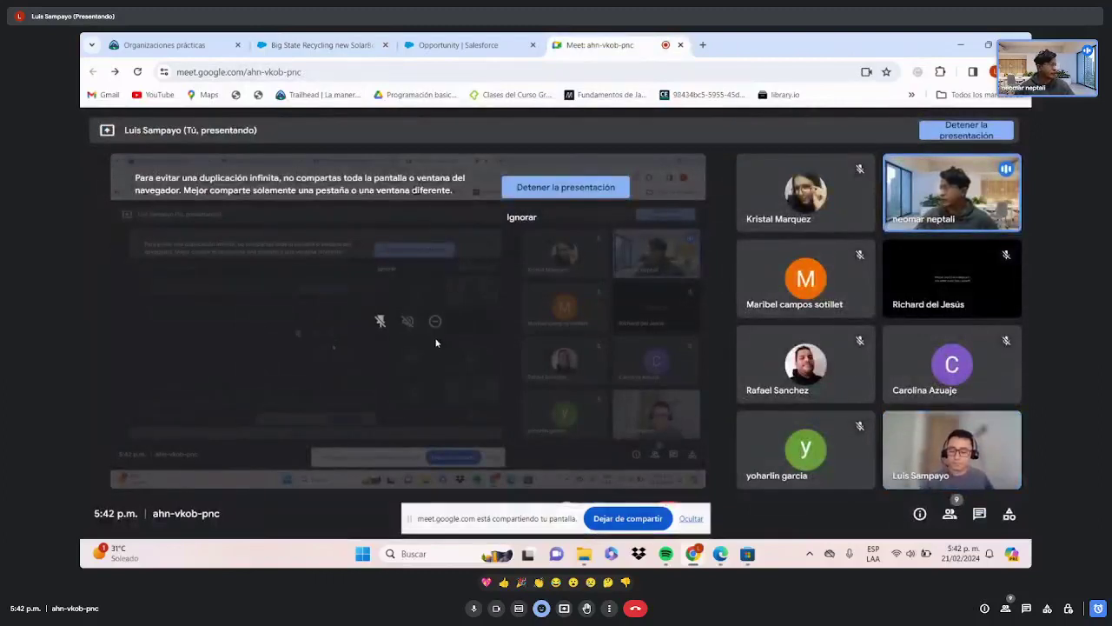
key(XF86MonBrightnessUp)
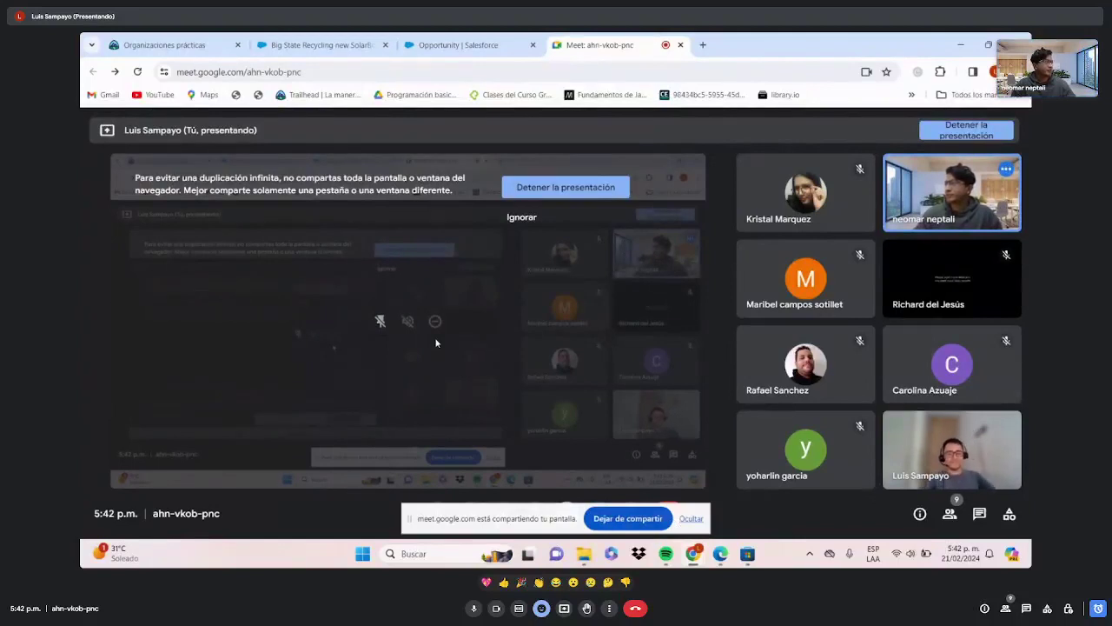
mouse_move(720, 554)
click(756, 499)
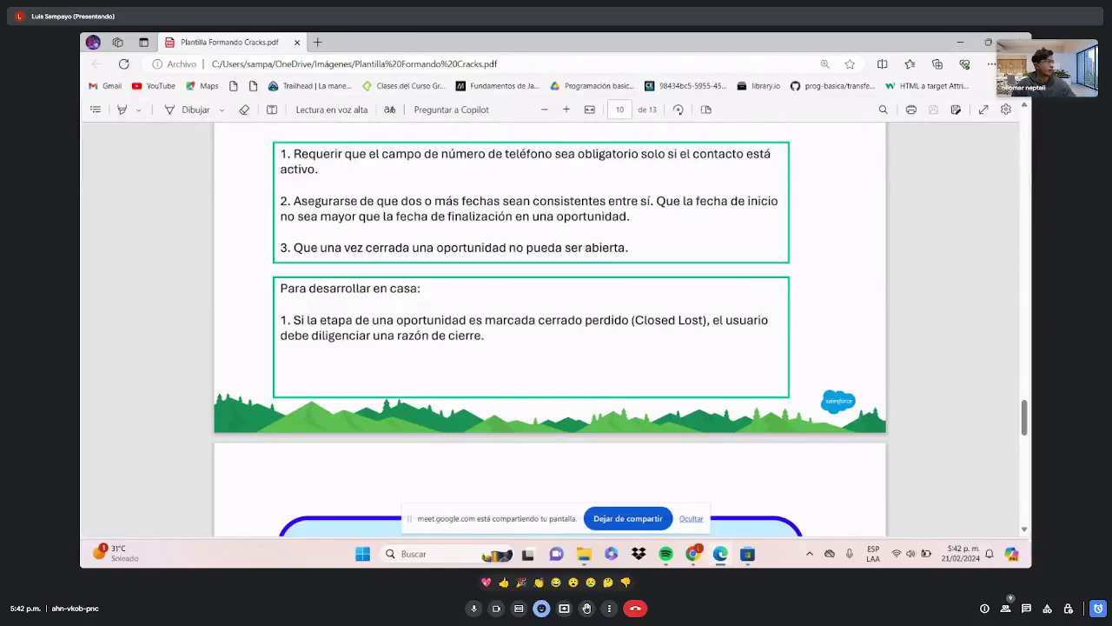
- Switch to Chrome, open the Oportunidad_Cerrada validation rule for editing and mark it as Active
mouse_move(693, 553)
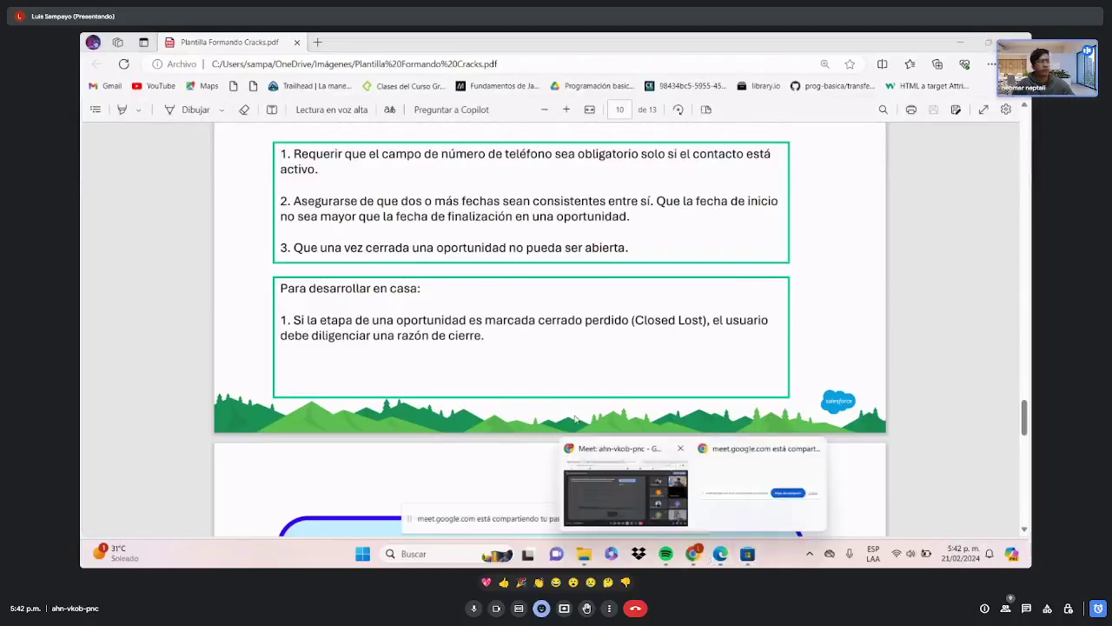
click(600, 464)
click(373, 41)
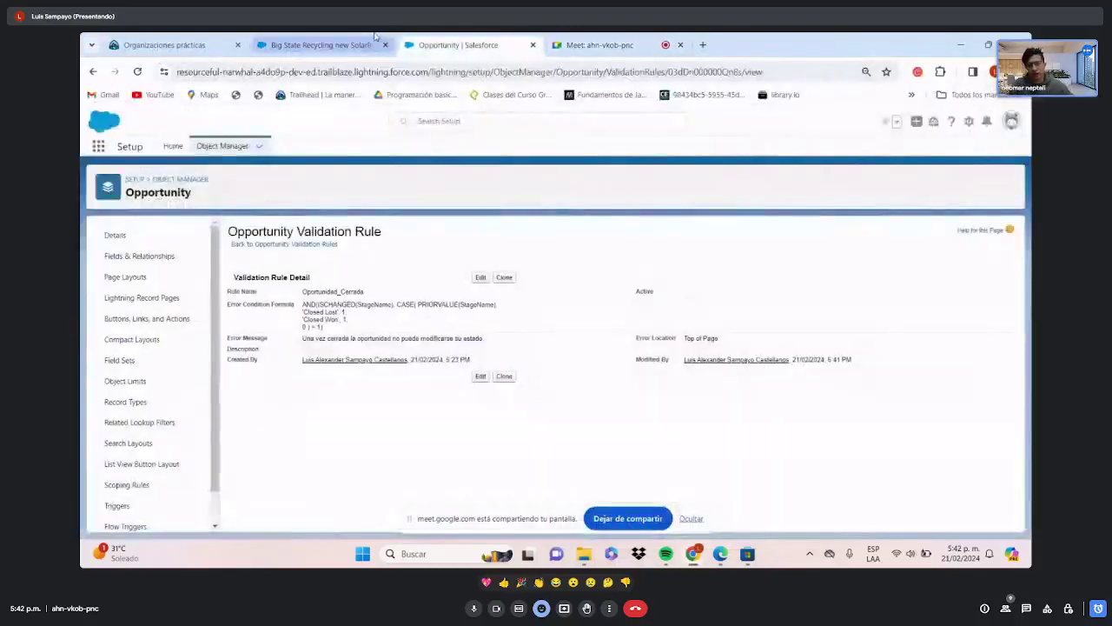
click(458, 44)
click(480, 276)
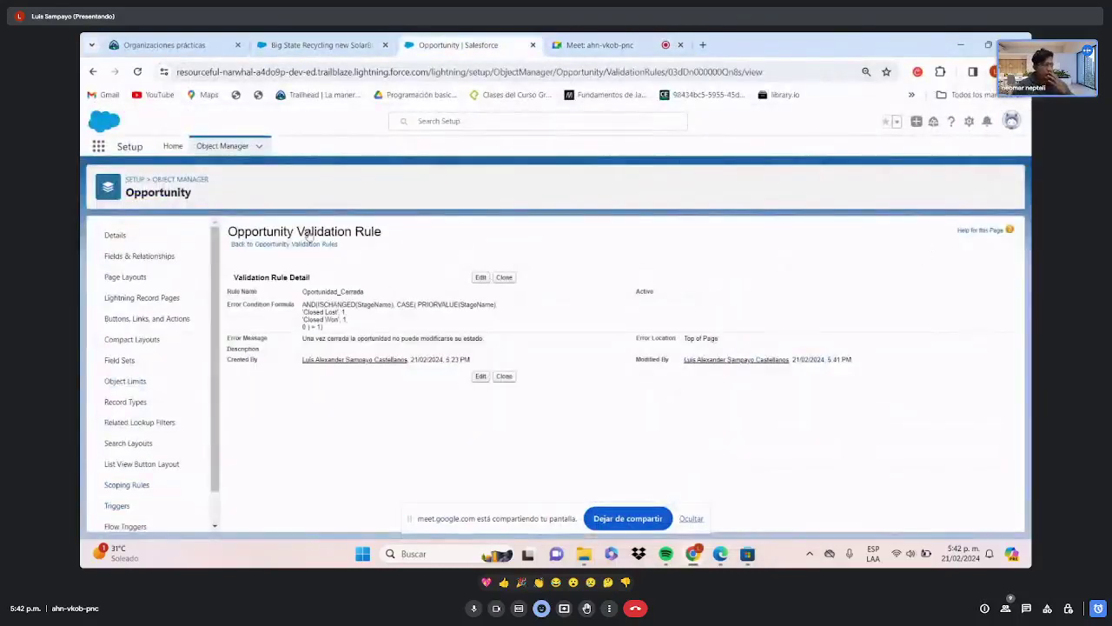
scroll(346, 353, down, 1)
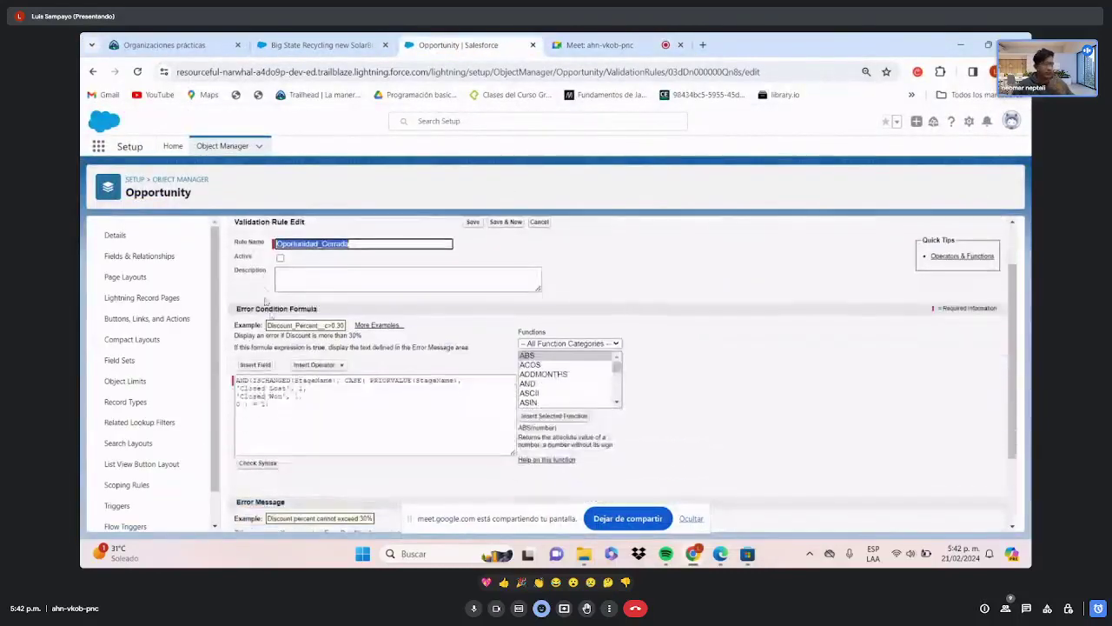
click(279, 258)
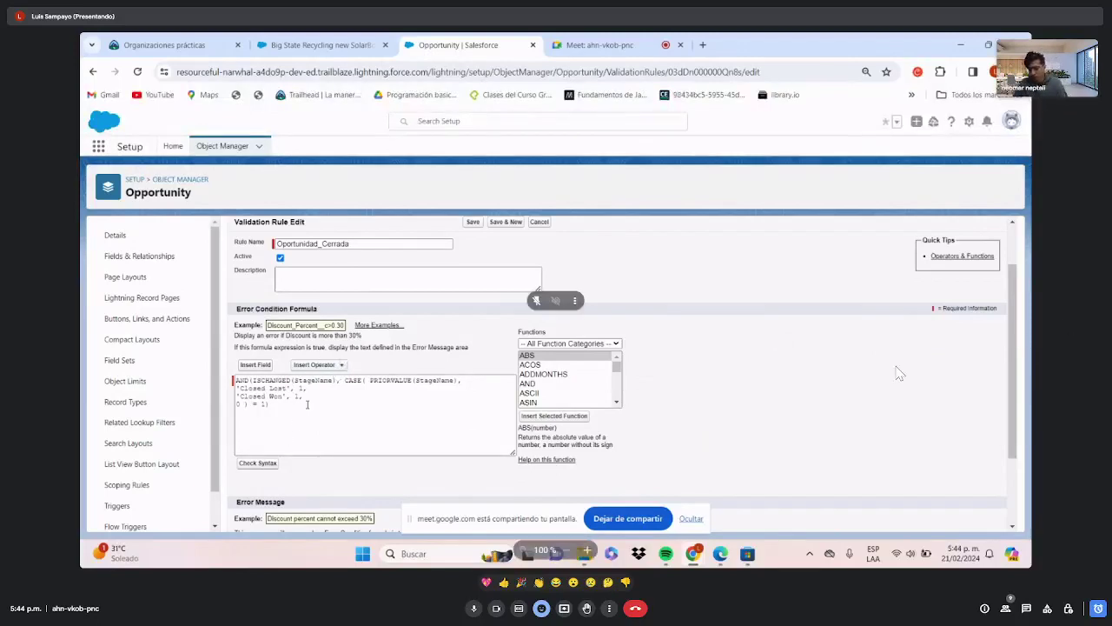
- Examine the rule's error condition formula and the list of available formula functions
click(267, 391)
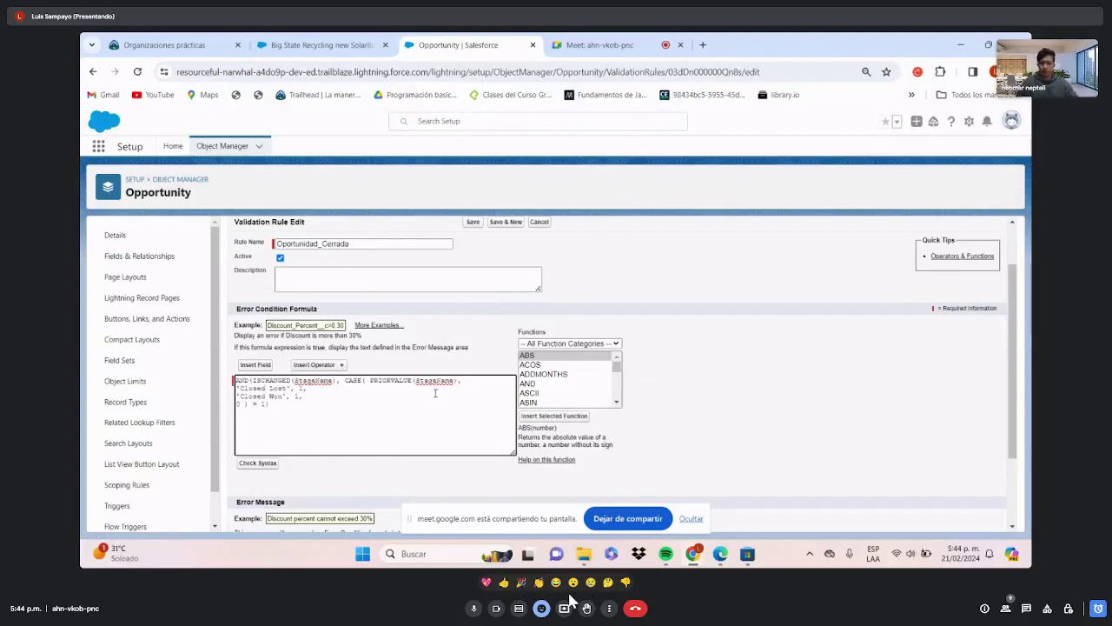
click(474, 609)
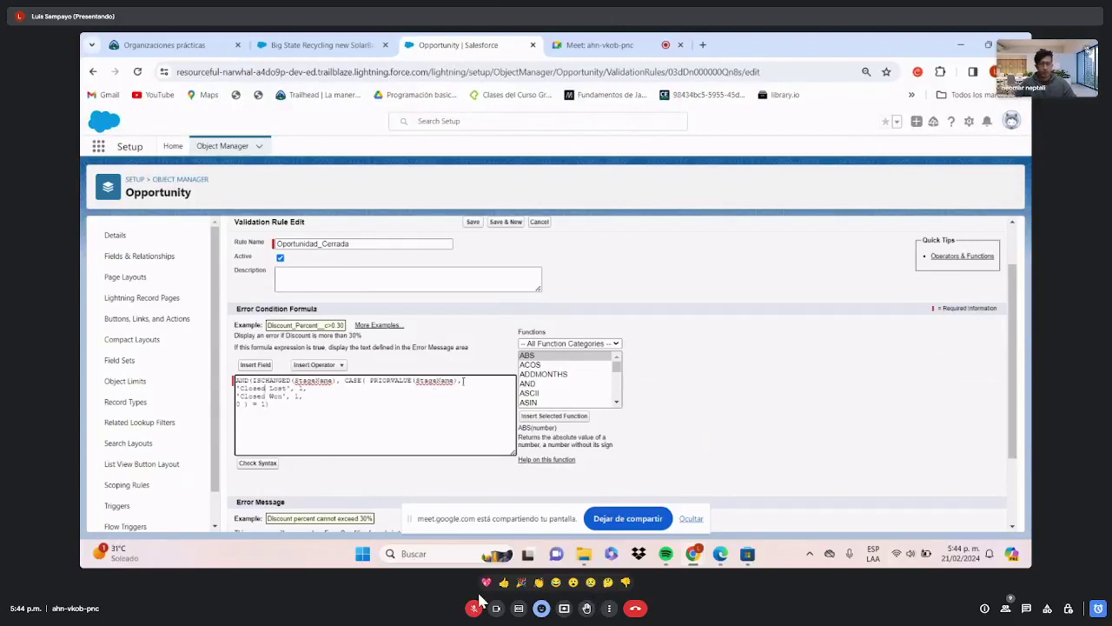
scroll(582, 371, down, 10)
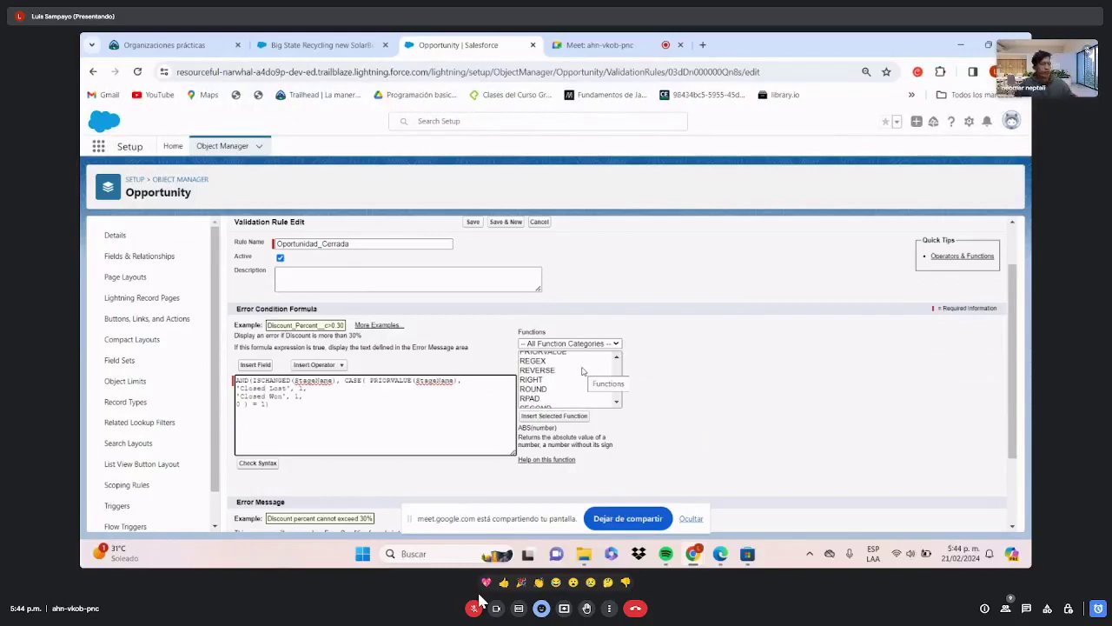
click(474, 609)
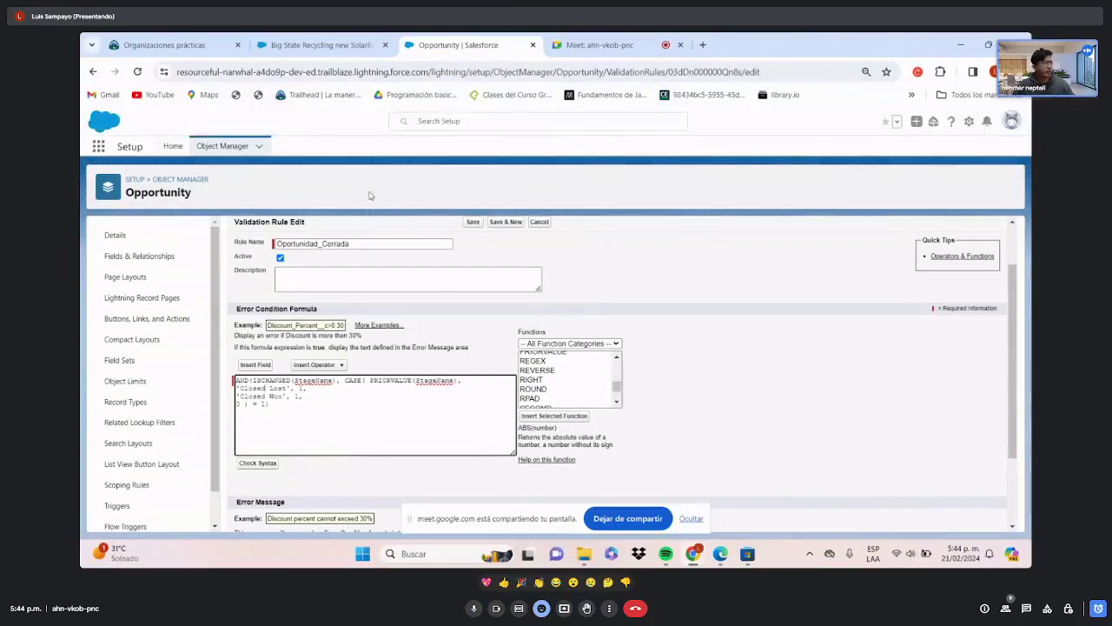
- Find the Contact object in Object Manager and open its Telefono_en_Usuarios_Activos validation rule to review the formula
click(222, 145)
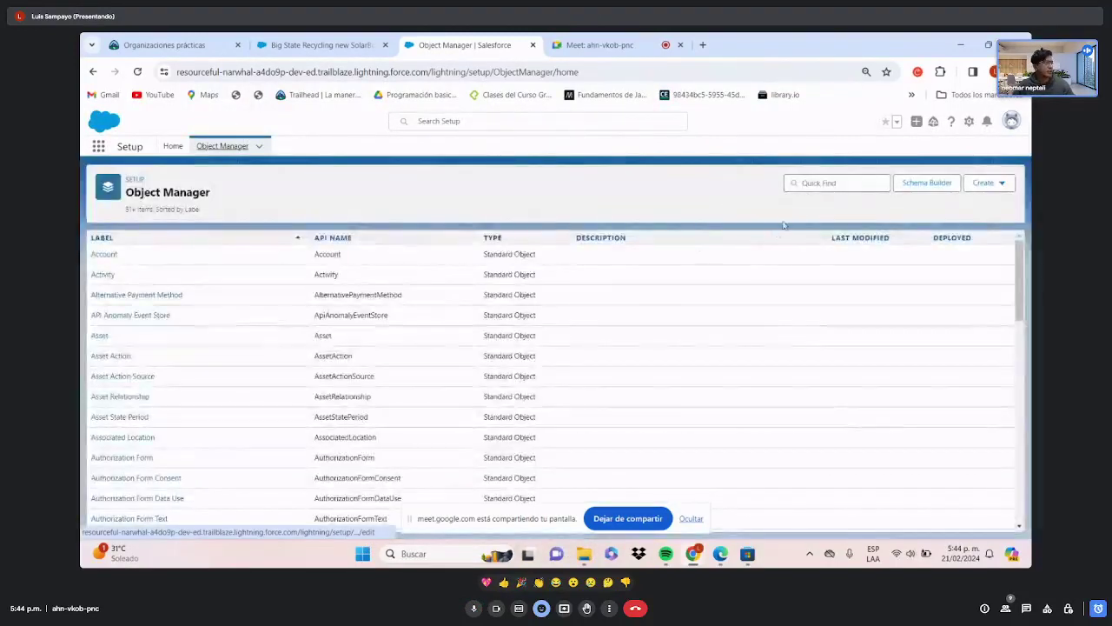
click(809, 185)
text(a)
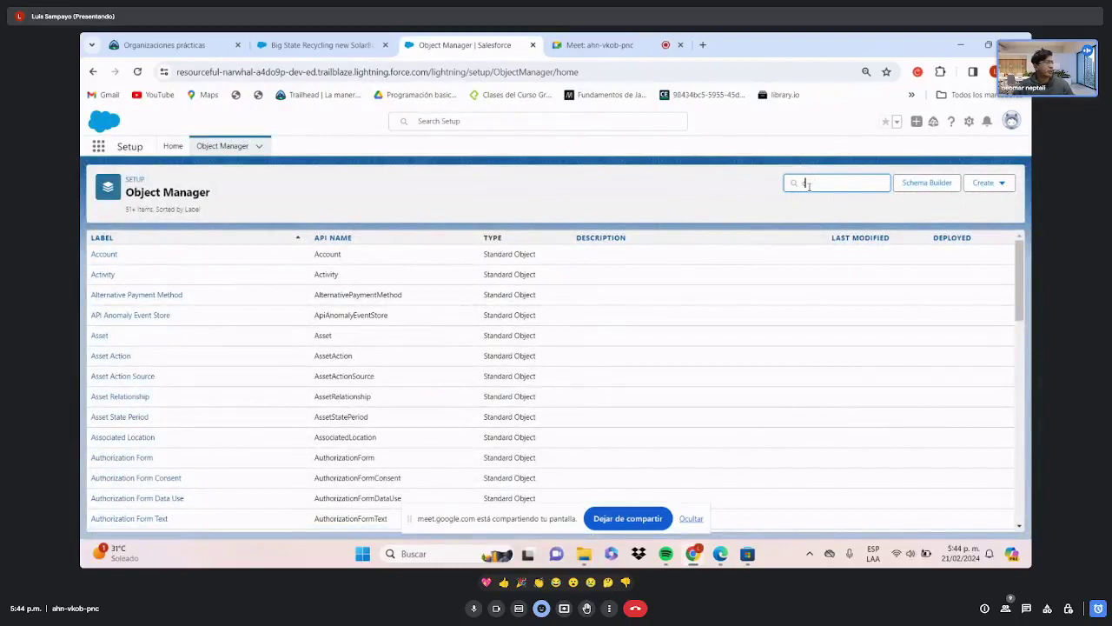
text(ontact)
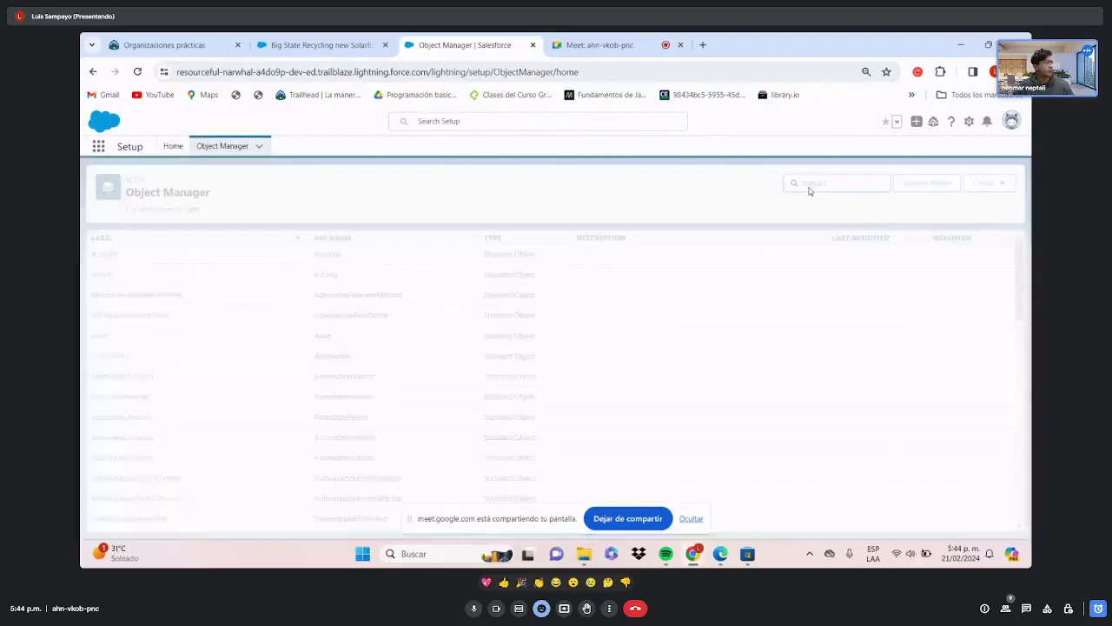
click(102, 254)
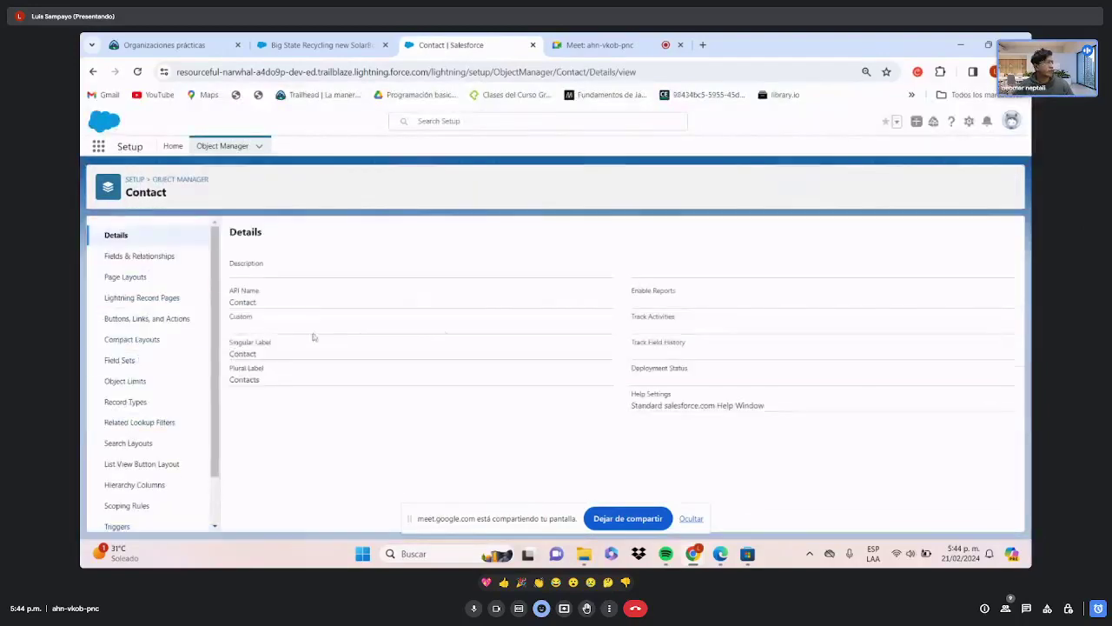
scroll(154, 429, down, 1)
click(130, 512)
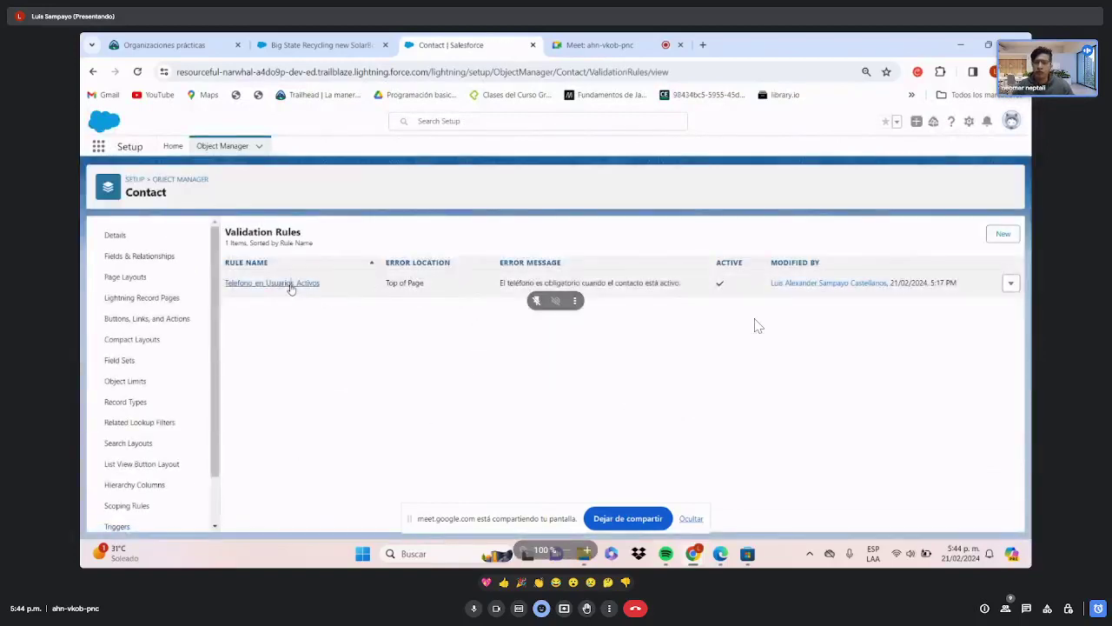
click(290, 283)
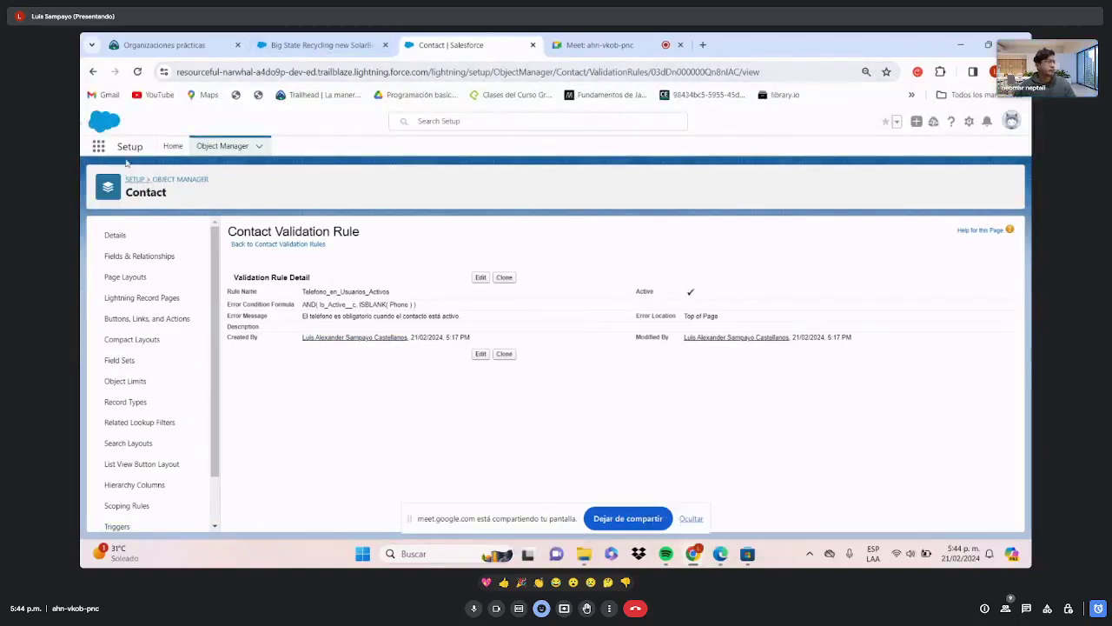
- Return to the Object Manager object list and look over the Big State Recycling opportunity's details
click(93, 71)
click(93, 71)
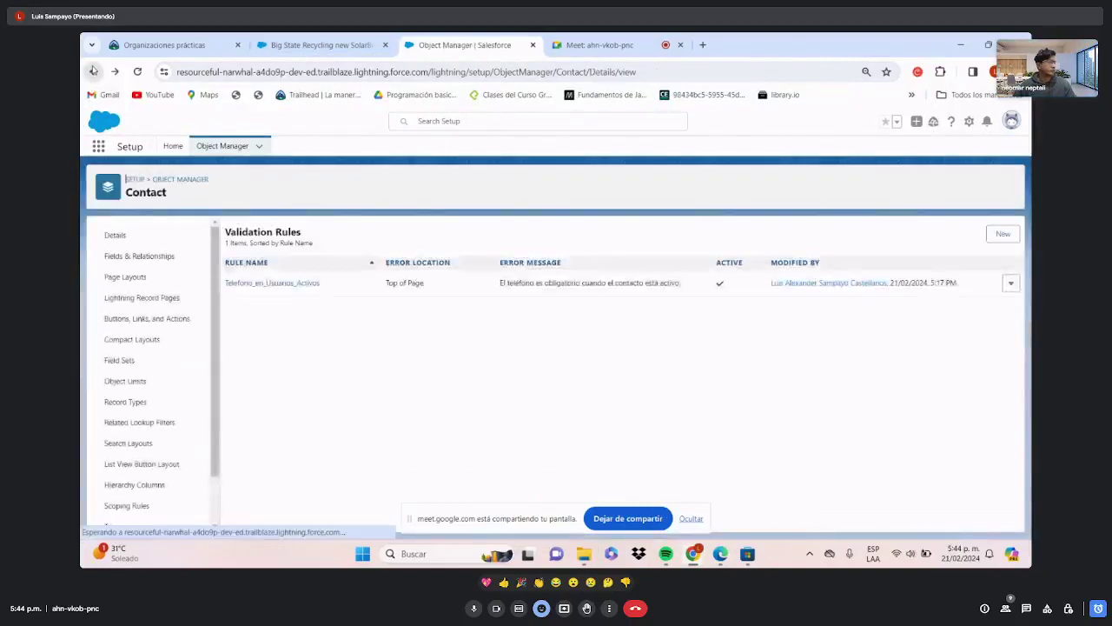
click(222, 145)
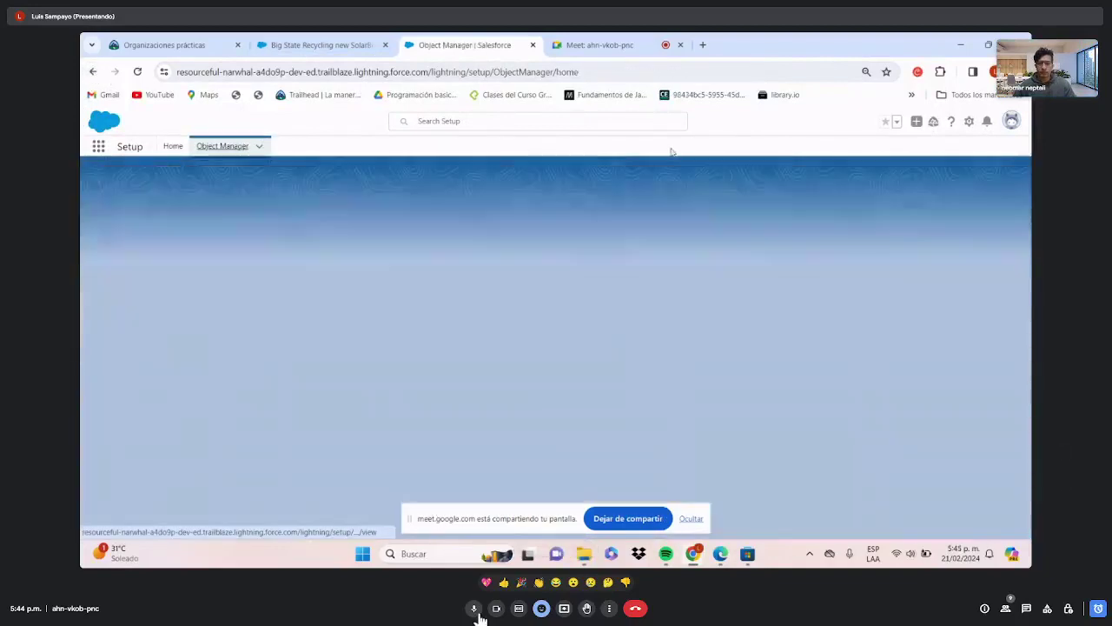
click(473, 608)
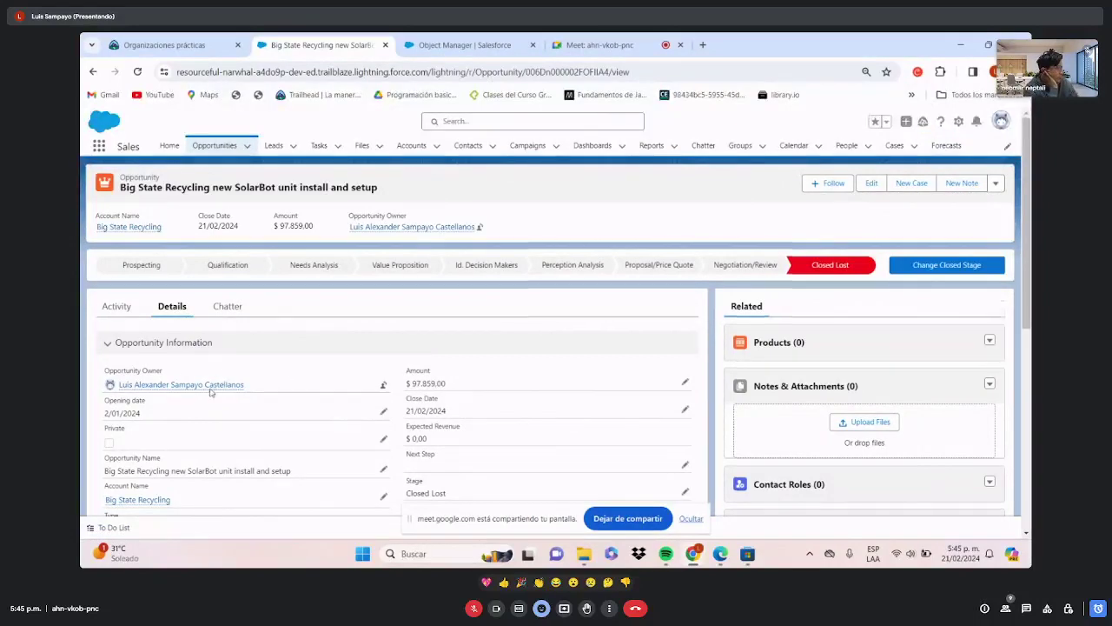
scroll(222, 354, down, 10)
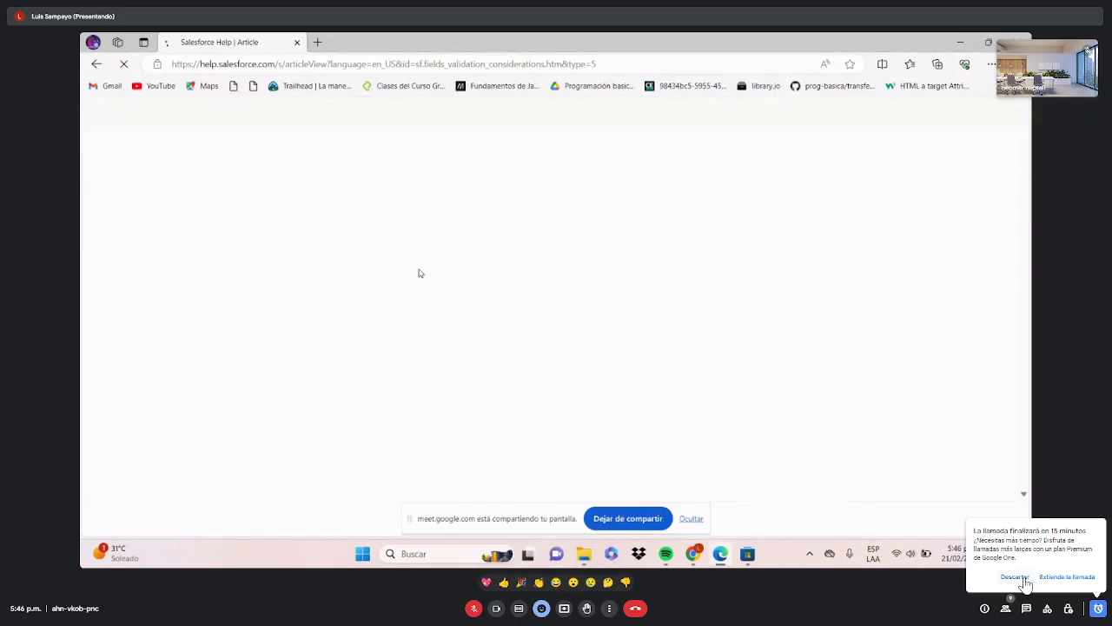
- Accept all cookies on the Validation Rule Considerations help article in Edge and read how Salesforce processes validation rules
click(1015, 577)
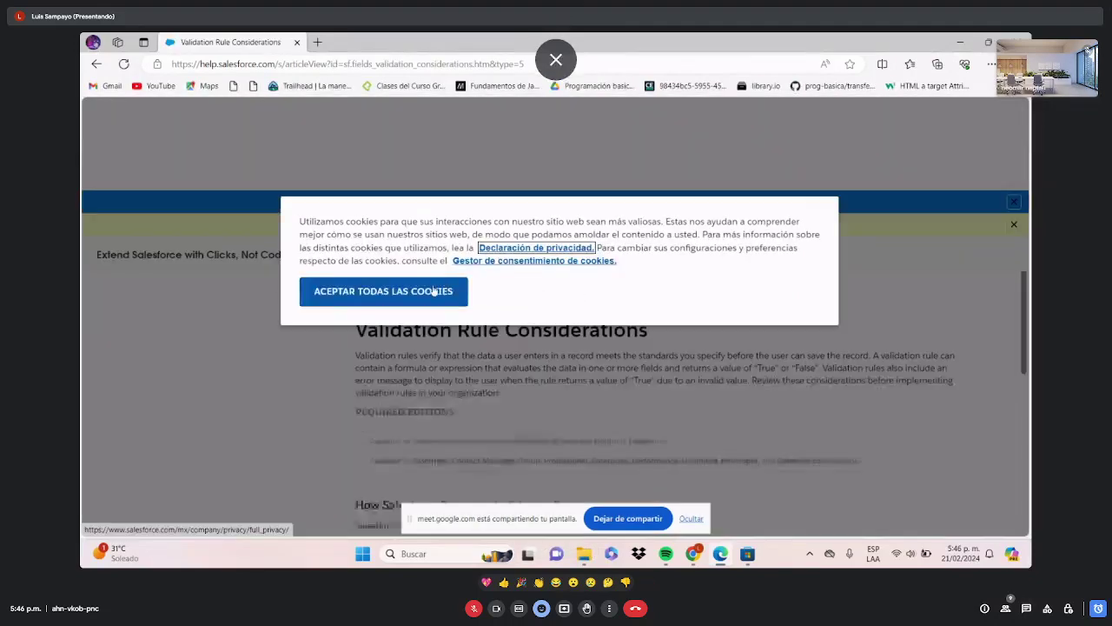
click(432, 291)
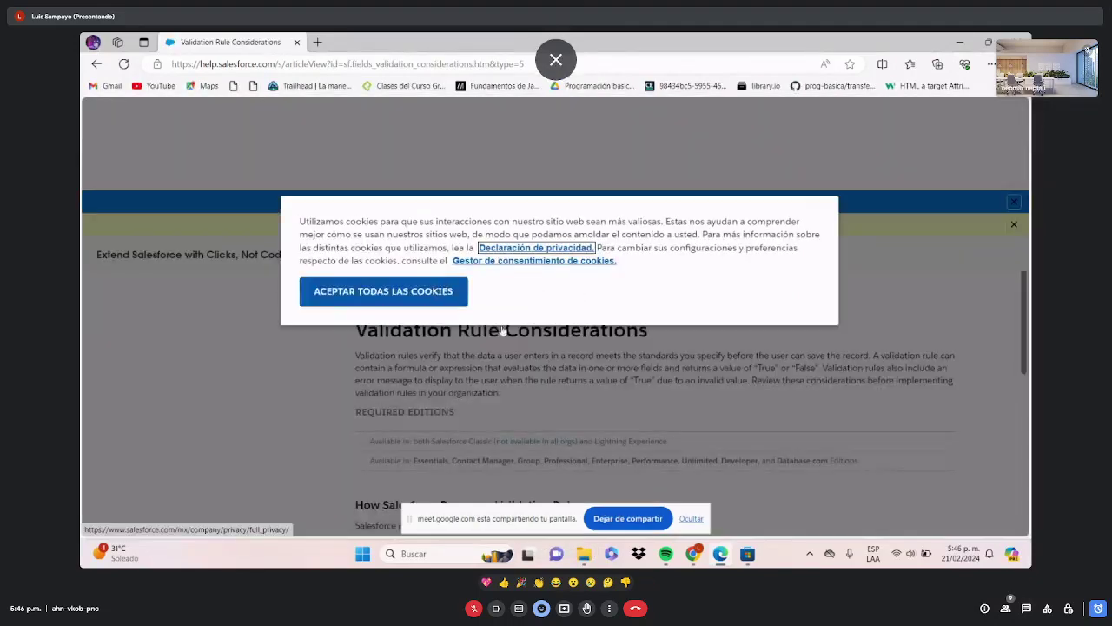
scroll(521, 395, down, 5)
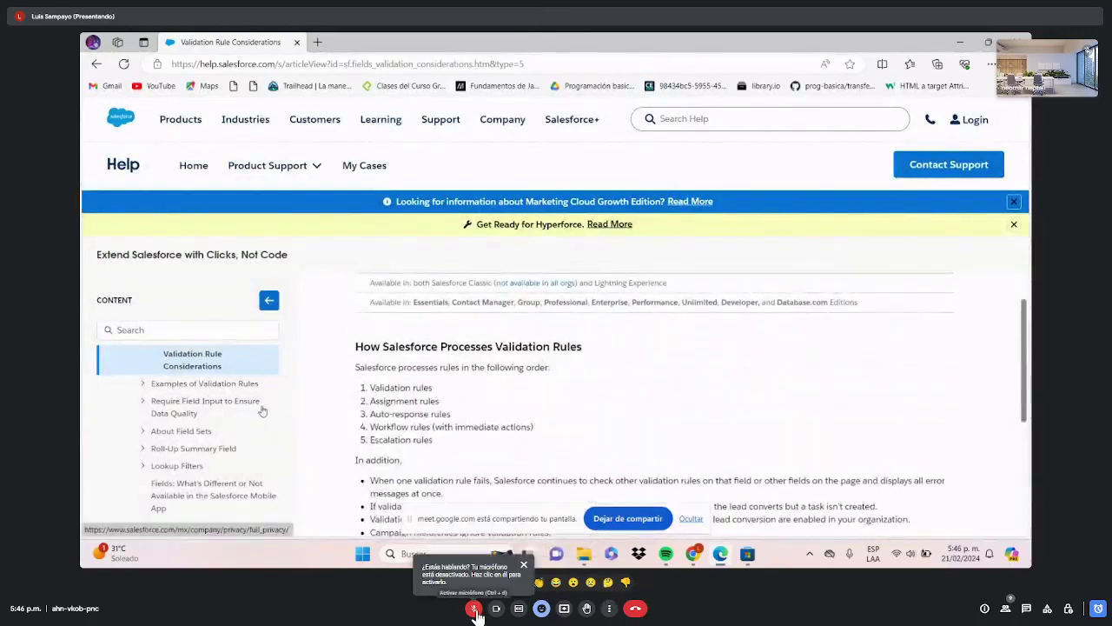
- Unmute the Google Meet microphone to talk during the shared presentation and mute it again when done speaking
click(474, 608)
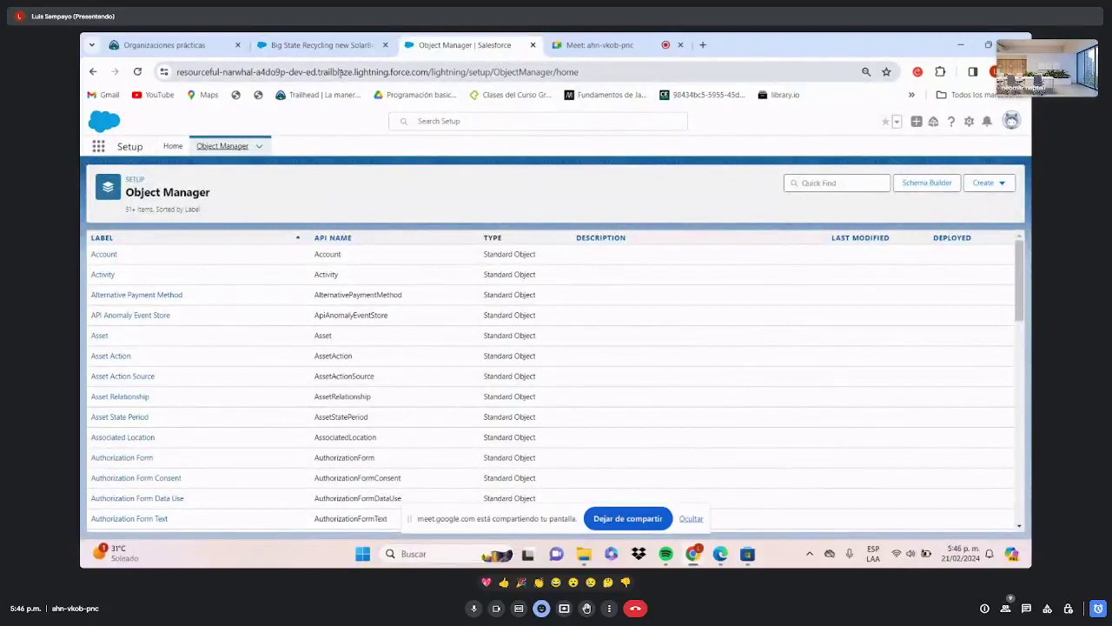
click(473, 608)
click(472, 608)
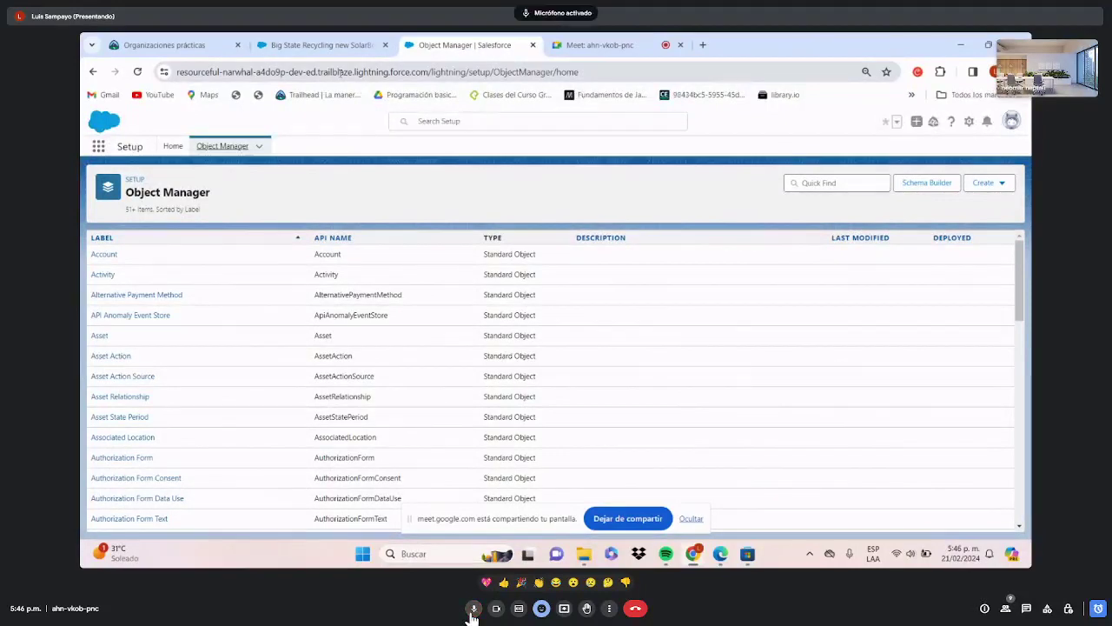
click(472, 608)
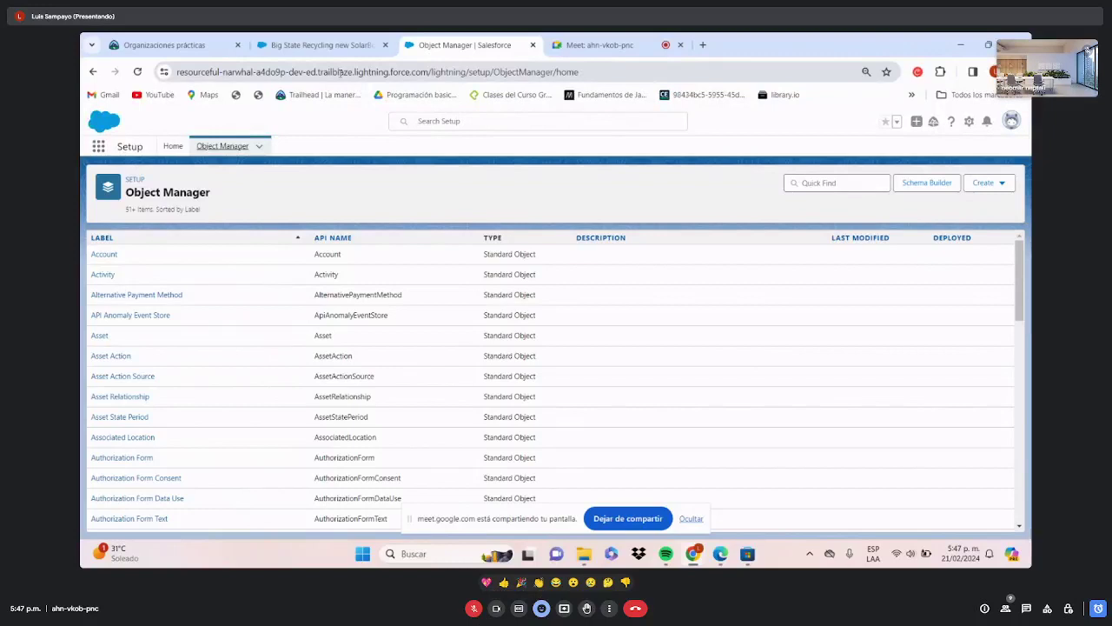
click(474, 608)
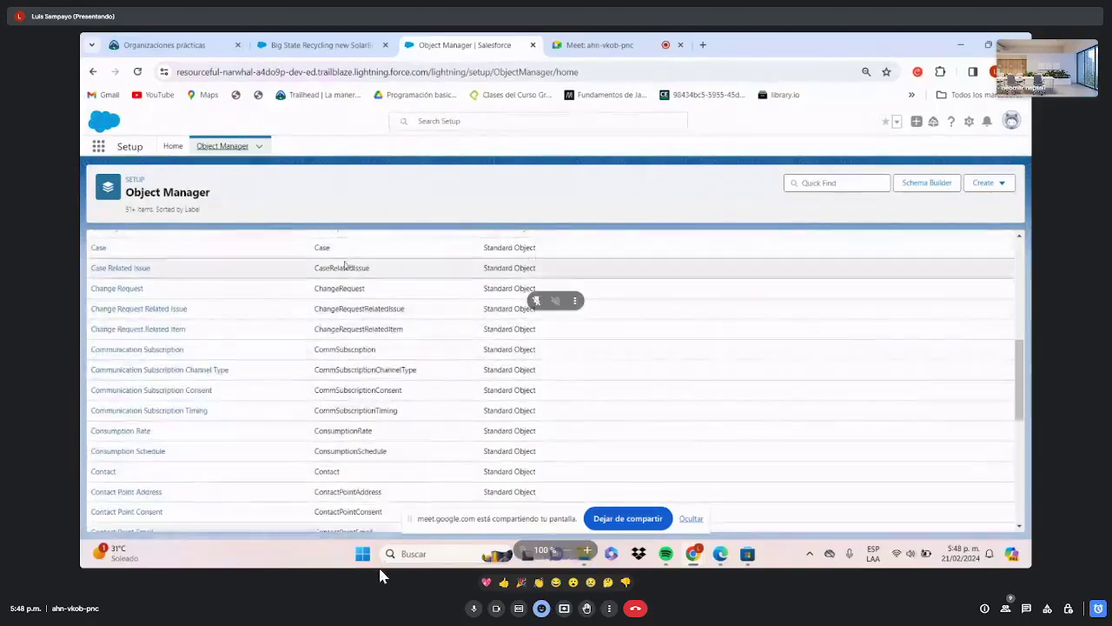
click(473, 608)
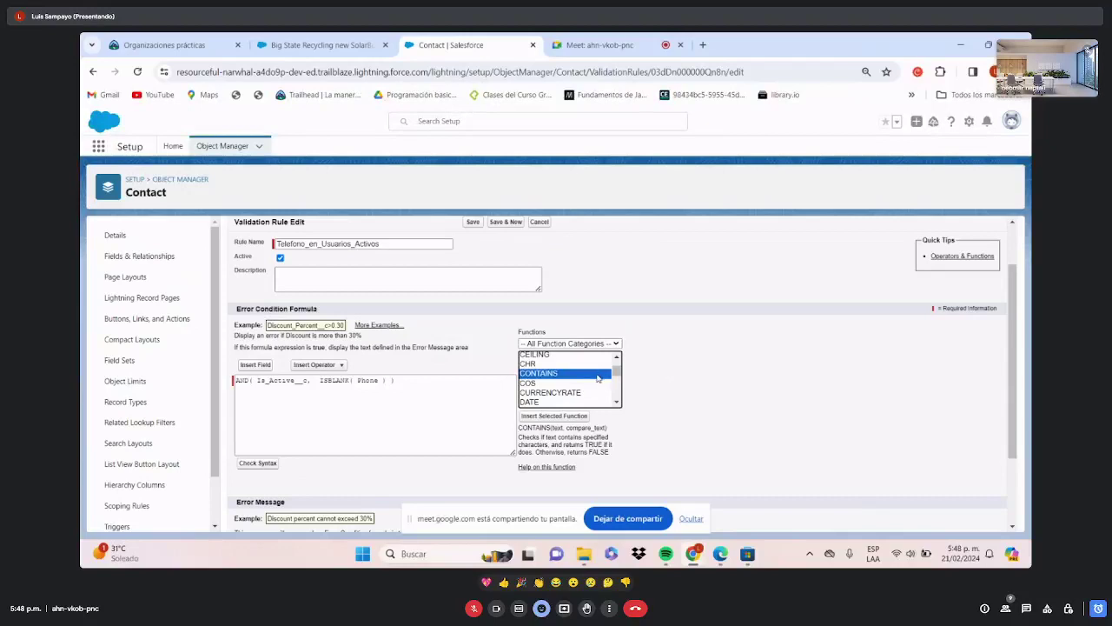
- Look through the descriptions of formula functions such as FROMUNIXTIME and ISNUMBER, and open the help article for ISNUMBER
scroll(575, 379, down, 4)
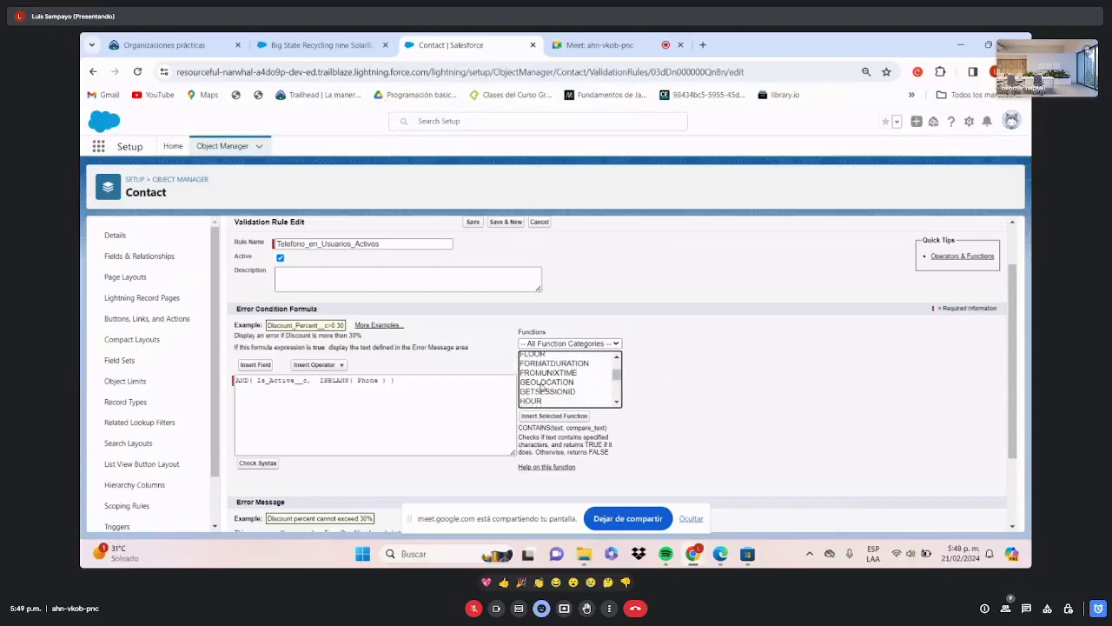
click(546, 383)
click(549, 372)
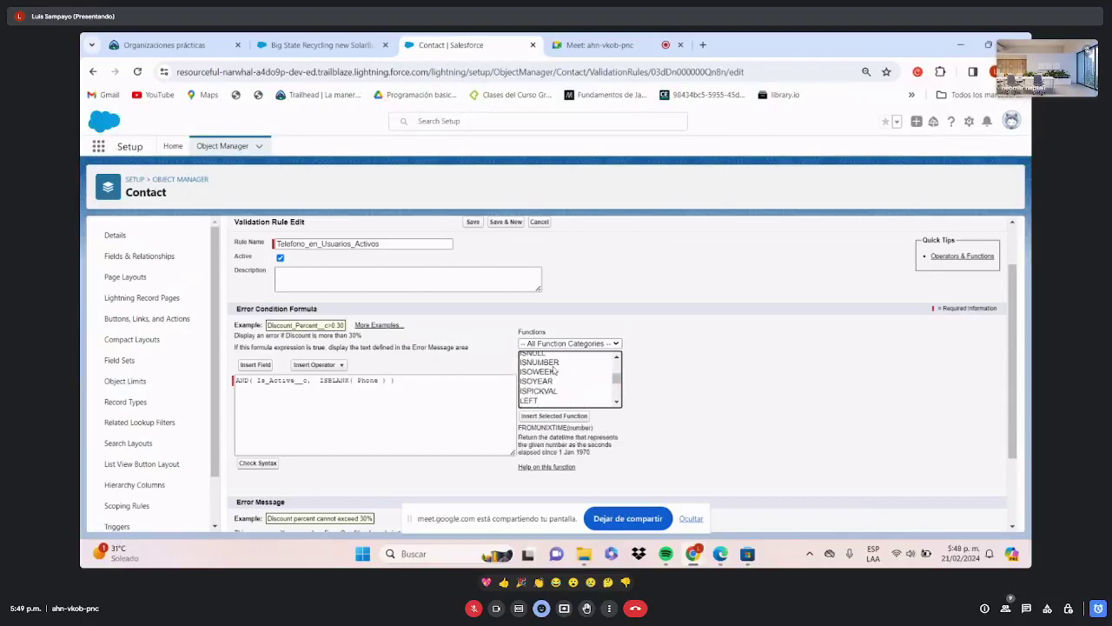
scroll(555, 369, down, 5)
click(540, 381)
click(547, 372)
click(547, 362)
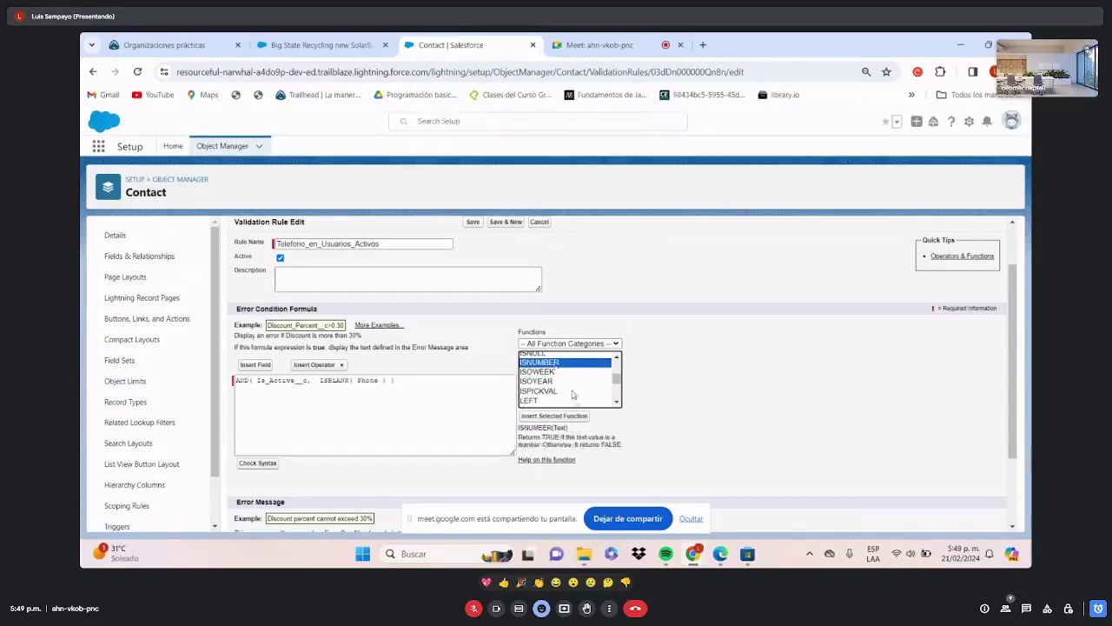
click(560, 460)
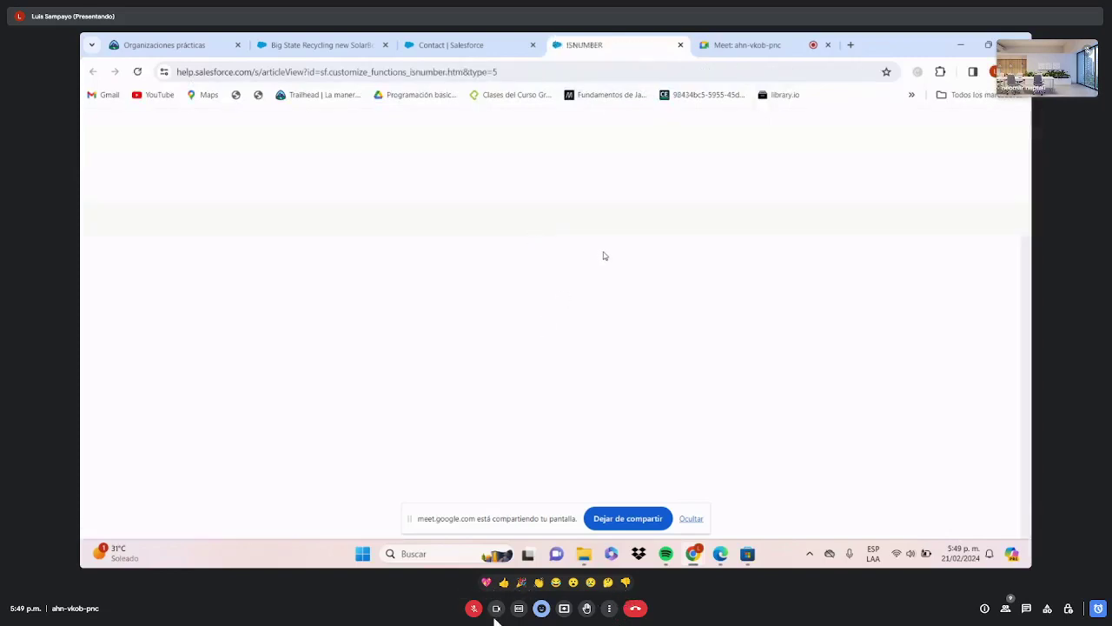
- Read the tips and the validation rule example in the ISNUMBER help article
scroll(454, 337, down, 2)
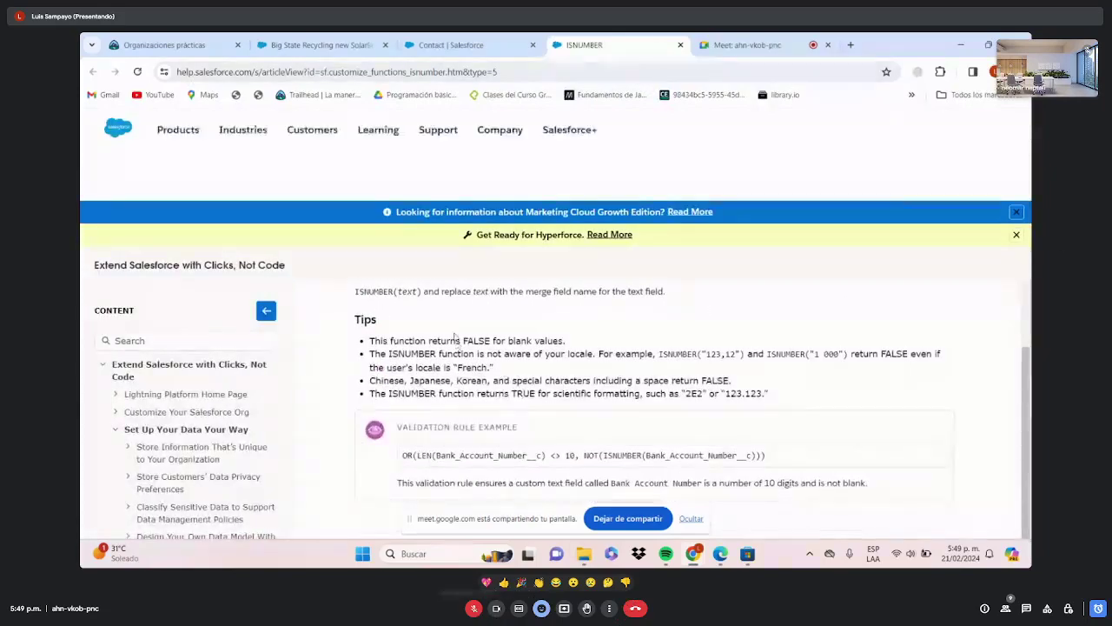
scroll(629, 333, down, 3)
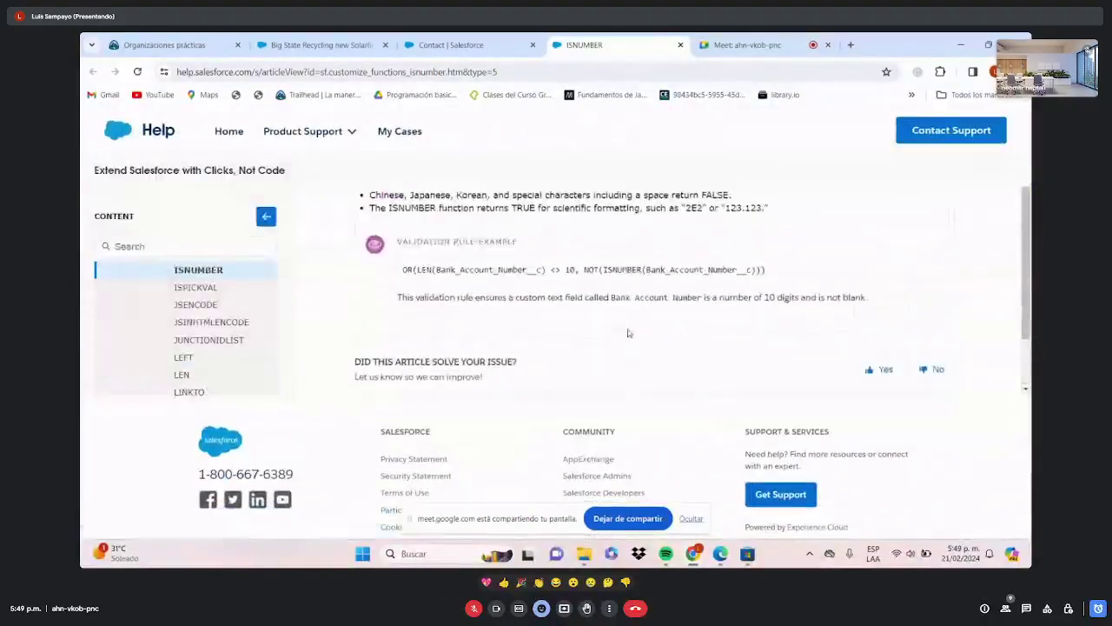
scroll(484, 280, up, 2)
- Find the FIND function among the formula operators and functions in the help contents and read its article's tips and examples
scroll(200, 407, up, 4)
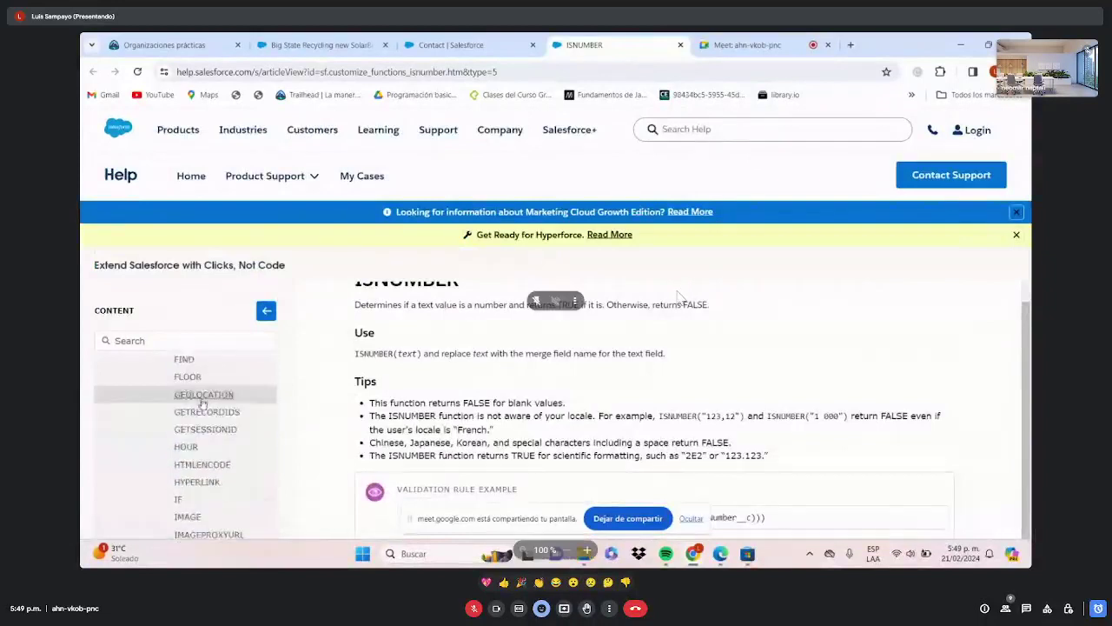
scroll(203, 401, up, 8)
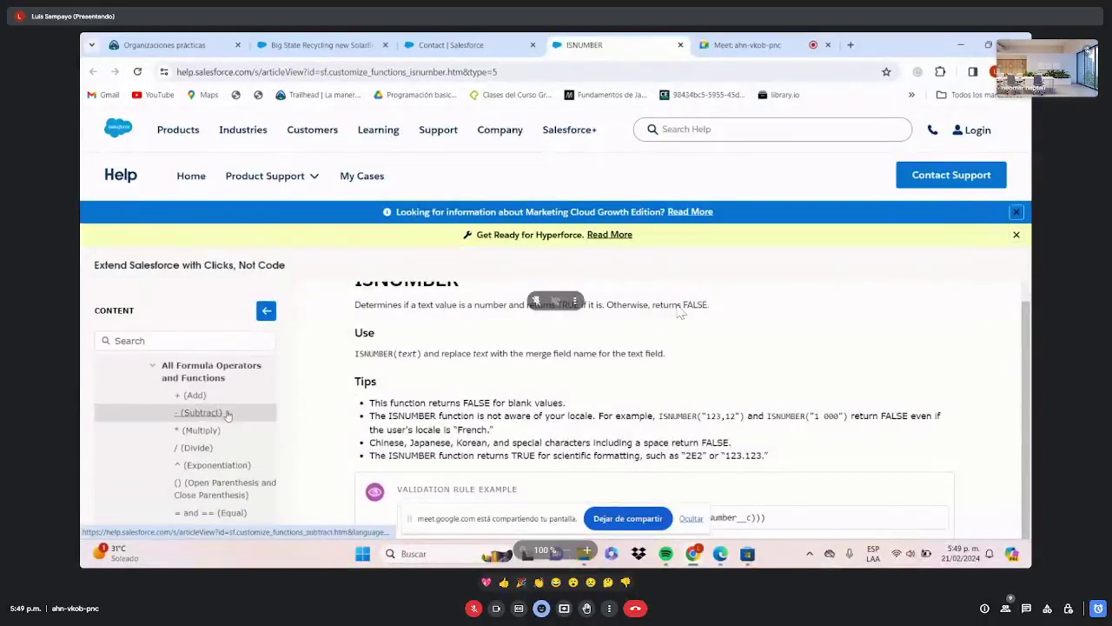
scroll(227, 415, down, 8)
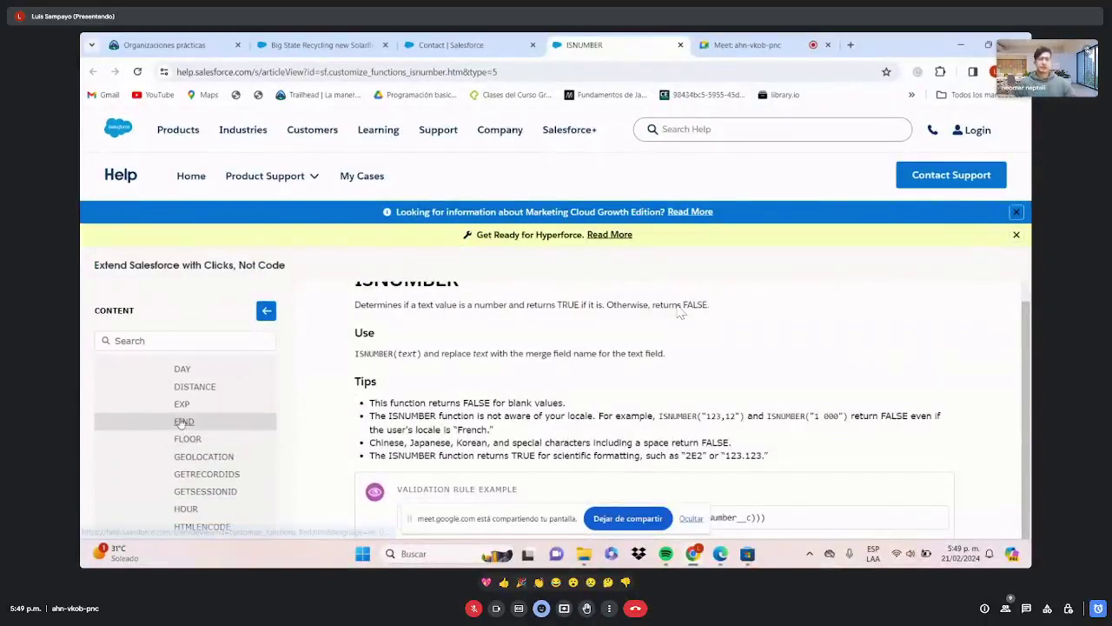
click(184, 421)
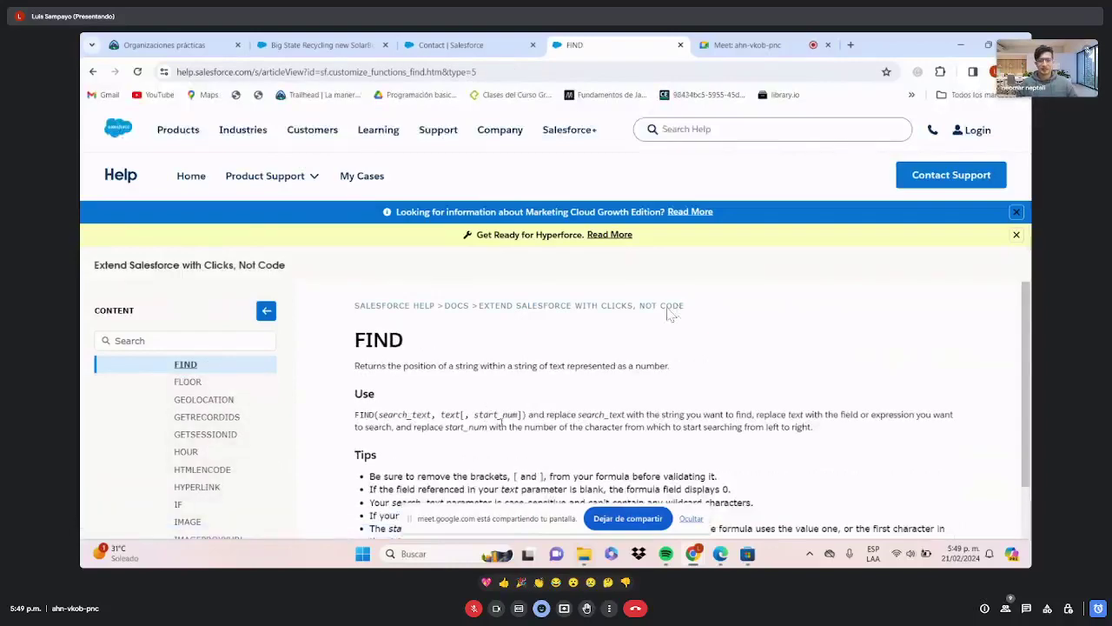
scroll(669, 315, down, 3)
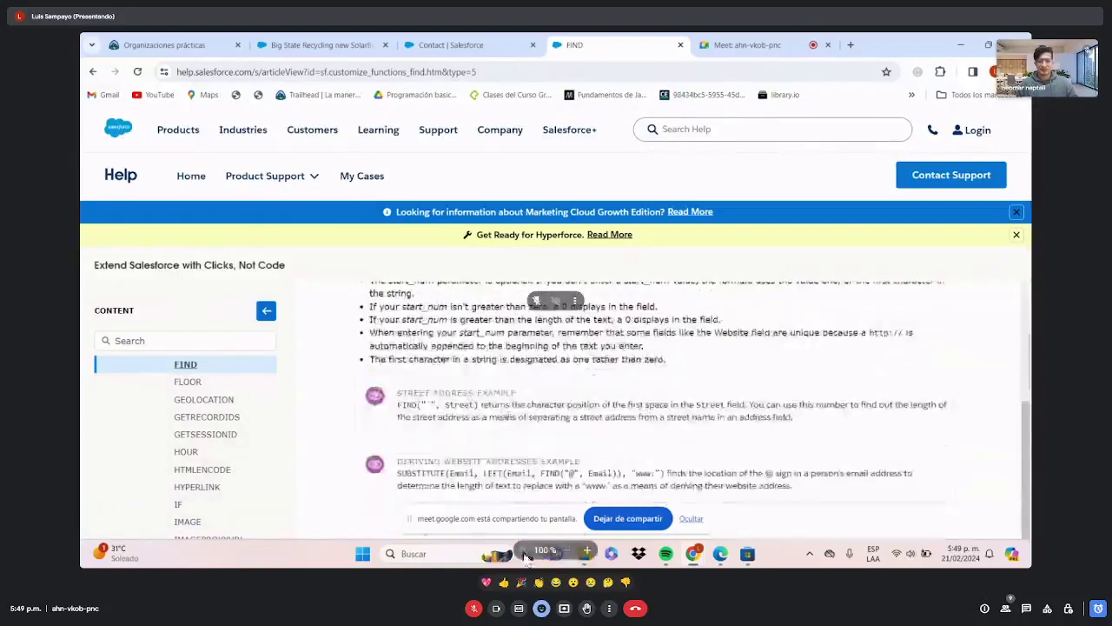
- Unmute the microphone for the closing conversation and leave the Google Meet meeting
click(474, 609)
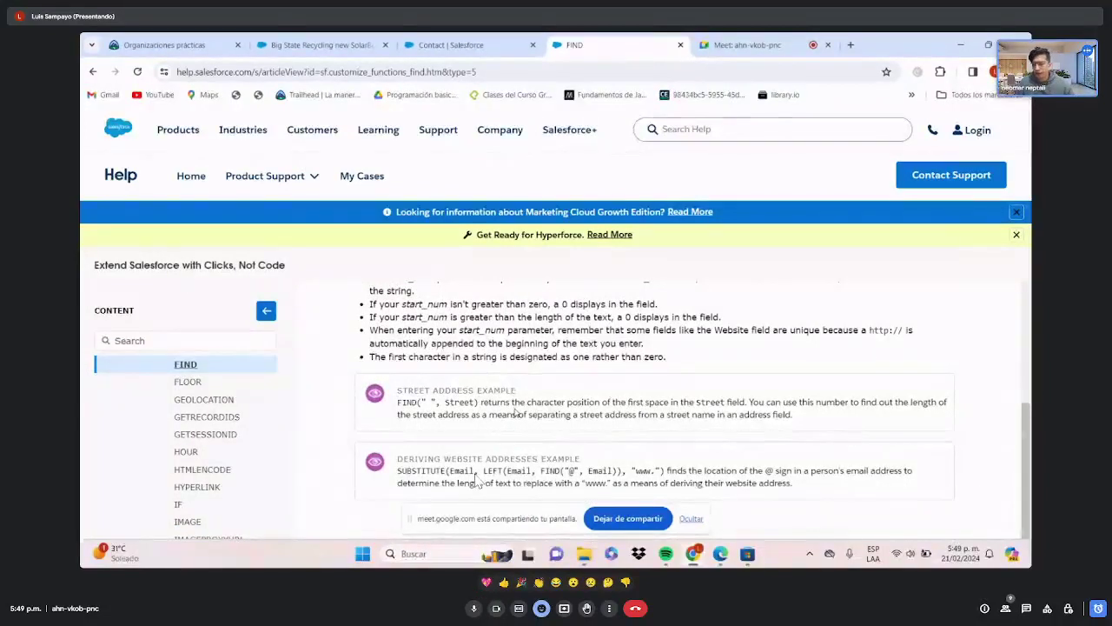
key(ctrl+Tab)
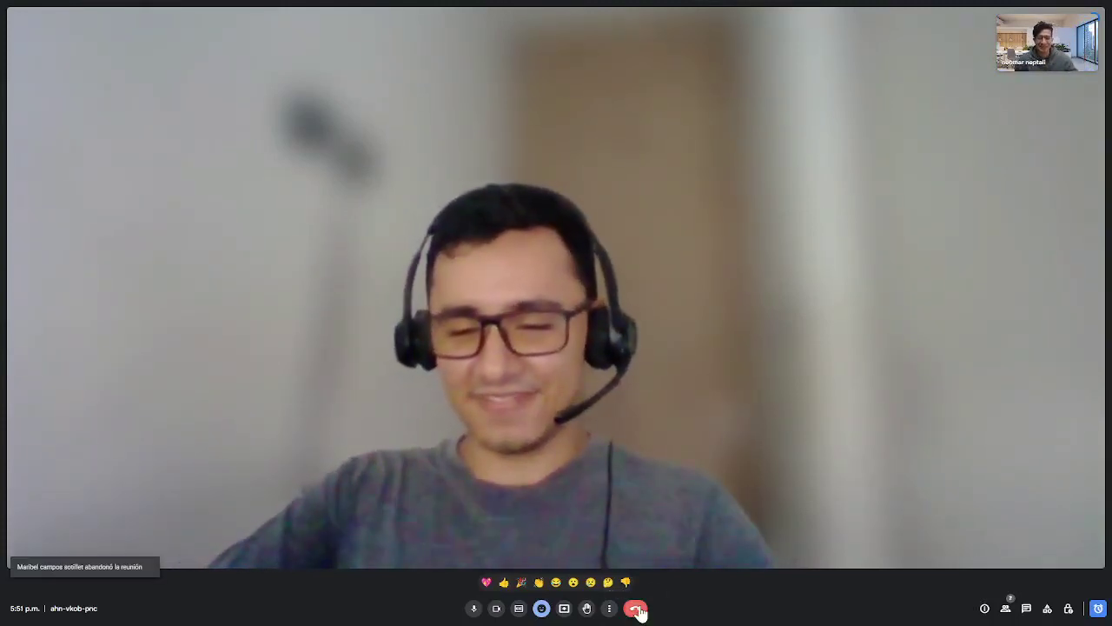
click(635, 608)
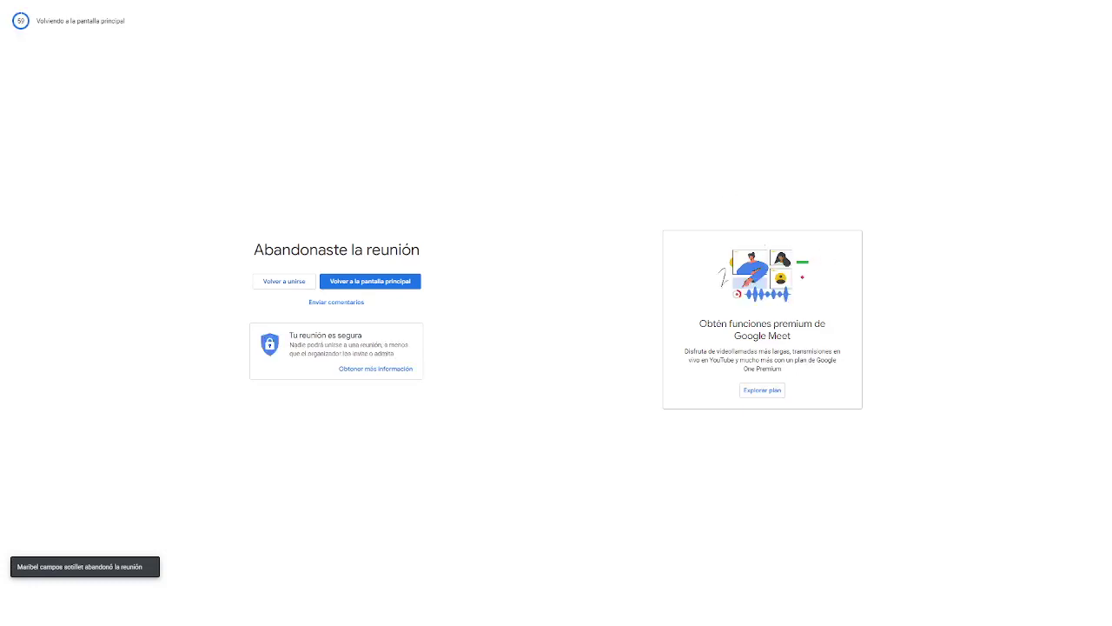